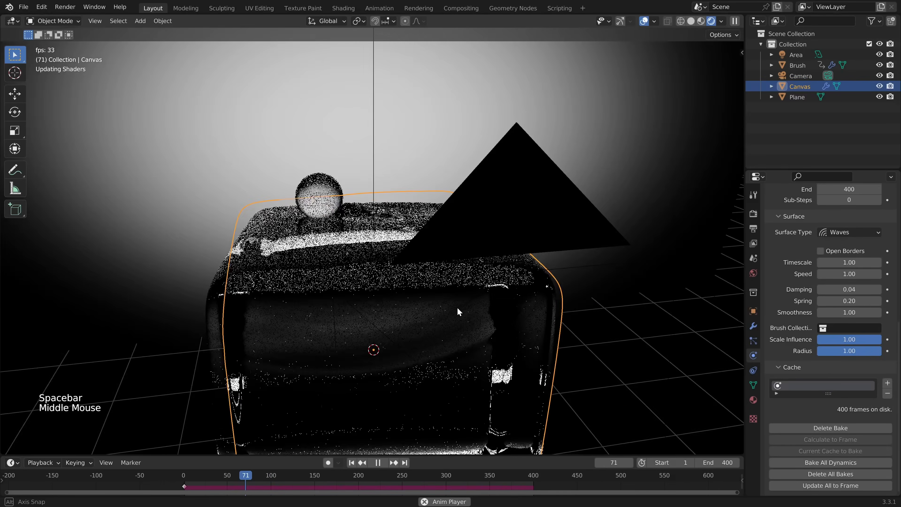
pyautogui.moveTo(457, 307); pyautogui.dragTo(408, 291, button='middle')
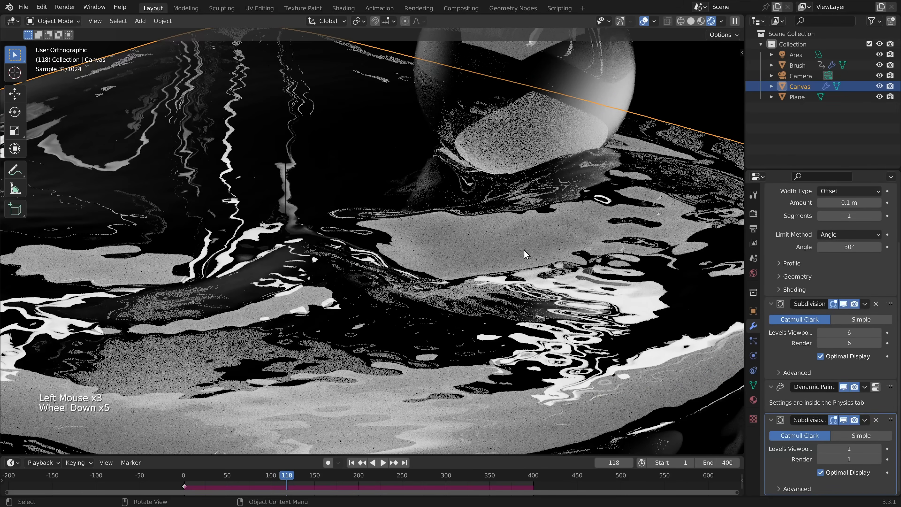
pyautogui.moveTo(524, 250); pyautogui.dragTo(497, 243, button='middle')
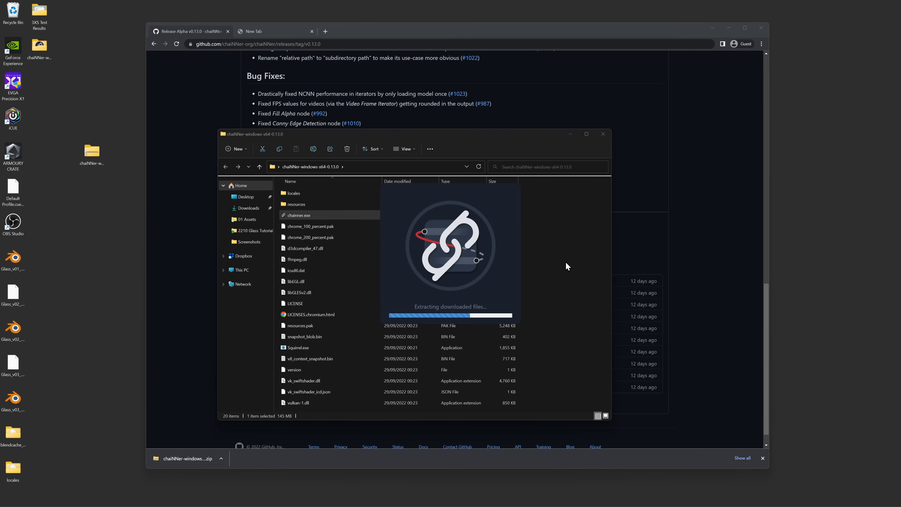
# In chaiNNer, connect the Load Image (Iterator) image output to Upscale Image and rearrange the Load Image and Load Model nodes.
pyautogui.moveTo(350, 199); pyautogui.dragTo(444, 265)
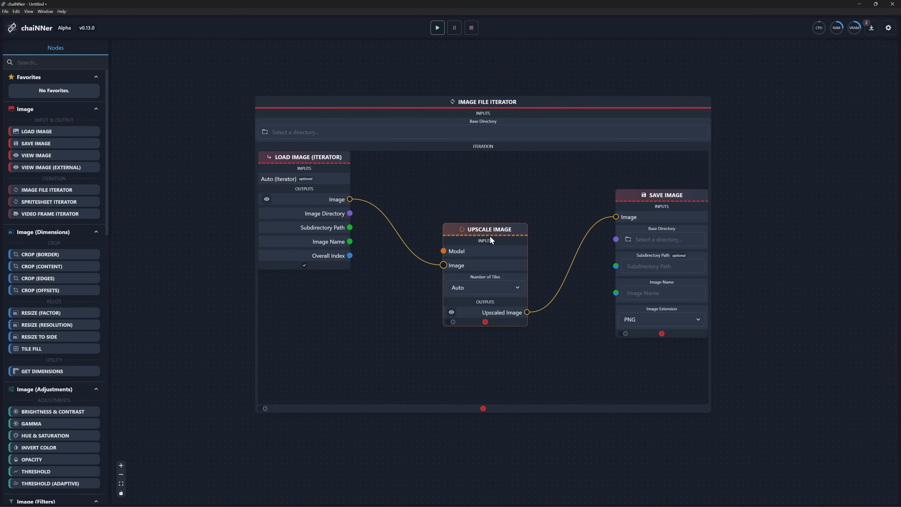
pyautogui.moveTo(295, 161); pyautogui.dragTo(296, 272)
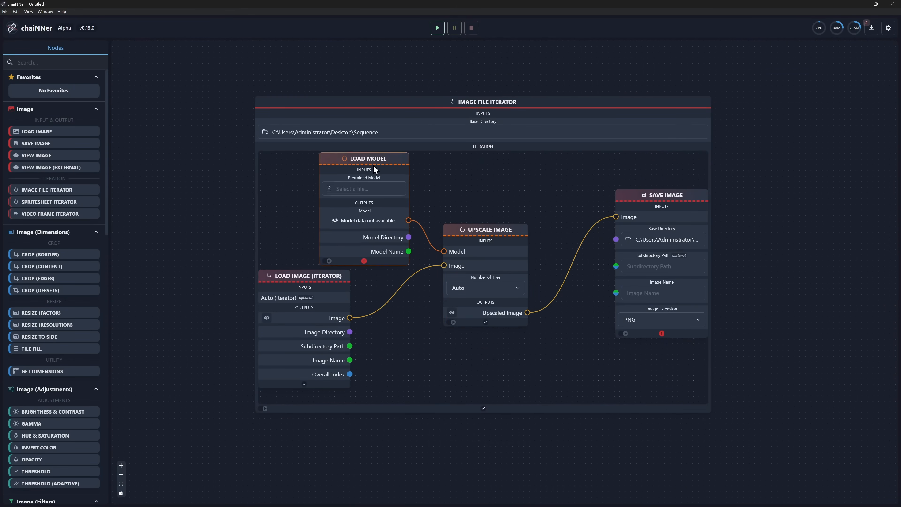
pyautogui.moveTo(376, 164); pyautogui.dragTo(351, 162)
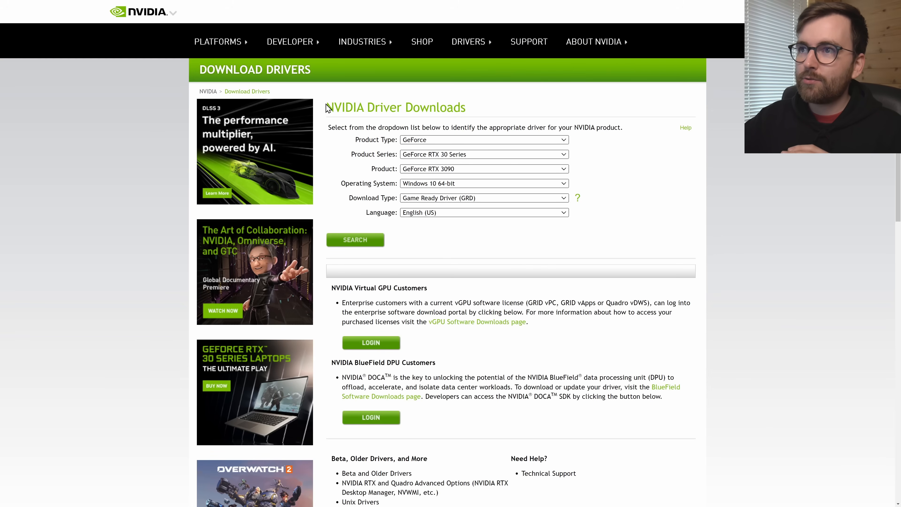
# On the NVIDIA driver download page, set the download type to Studio Driver (SD) and search for the driver.
pyautogui.moveTo(357, 106); pyautogui.dragTo(492, 106)
pyautogui.click(514, 114)
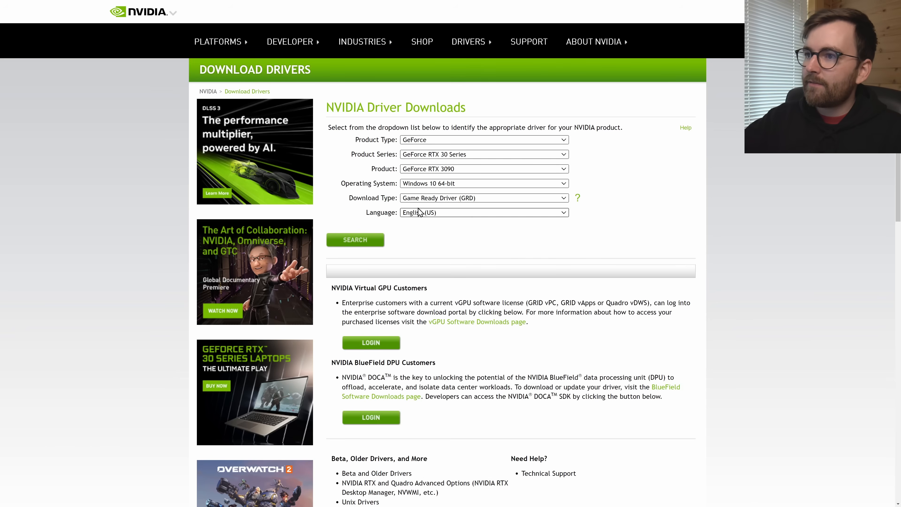
pyautogui.click(466, 202)
pyautogui.click(497, 214)
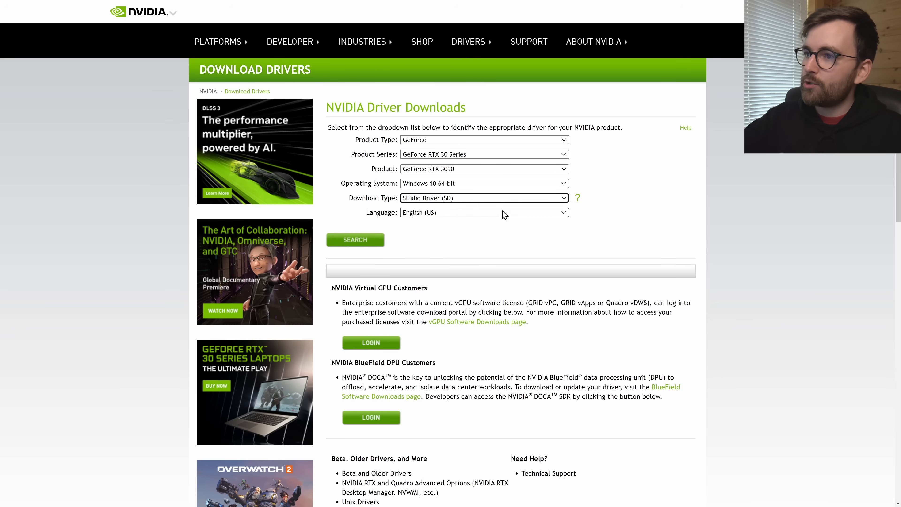
pyautogui.click(375, 241)
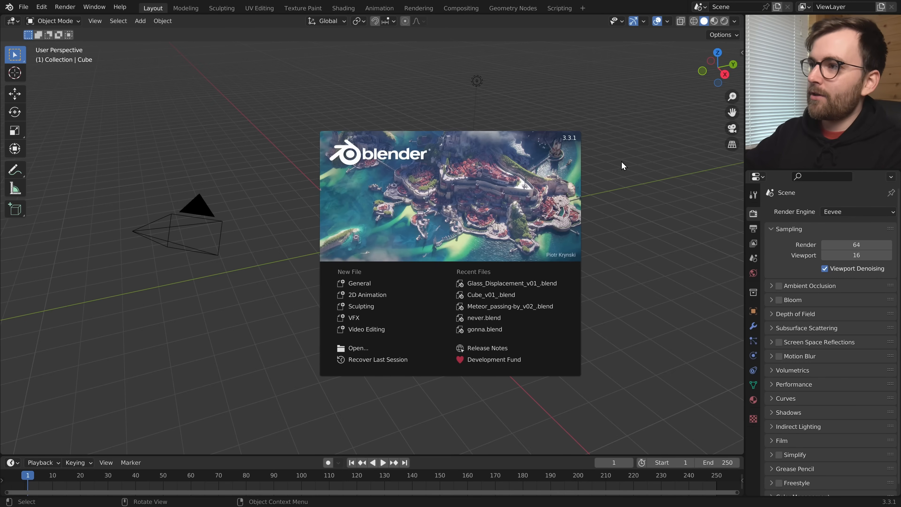
# In Blender, dismiss the splash screen and change the default cube's material surface to Glass BSDF.
pyautogui.click(626, 183)
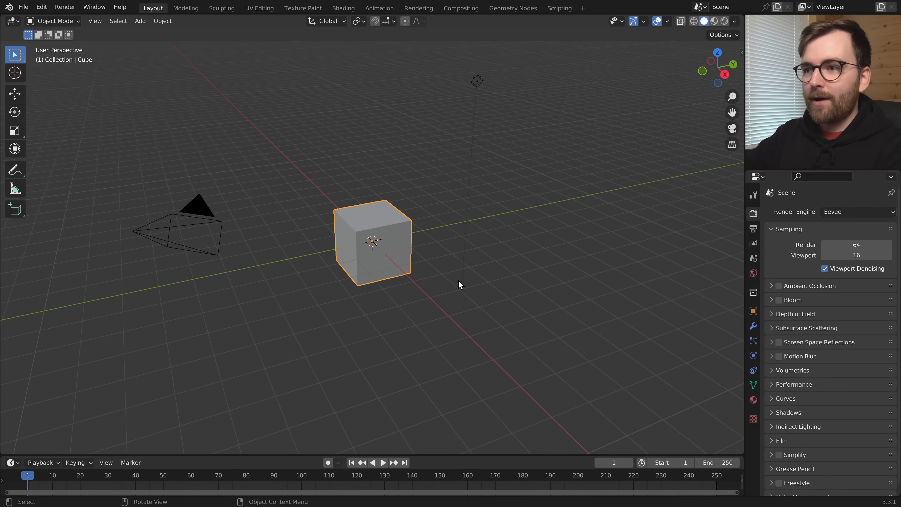
pyautogui.scroll(4, 433, 292)
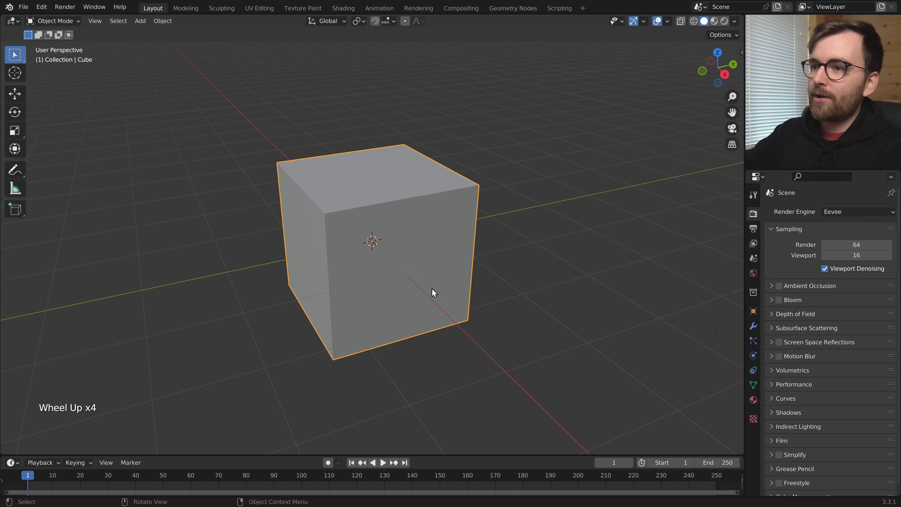
pyautogui.moveTo(433, 292); pyautogui.dragTo(492, 276, button='middle')
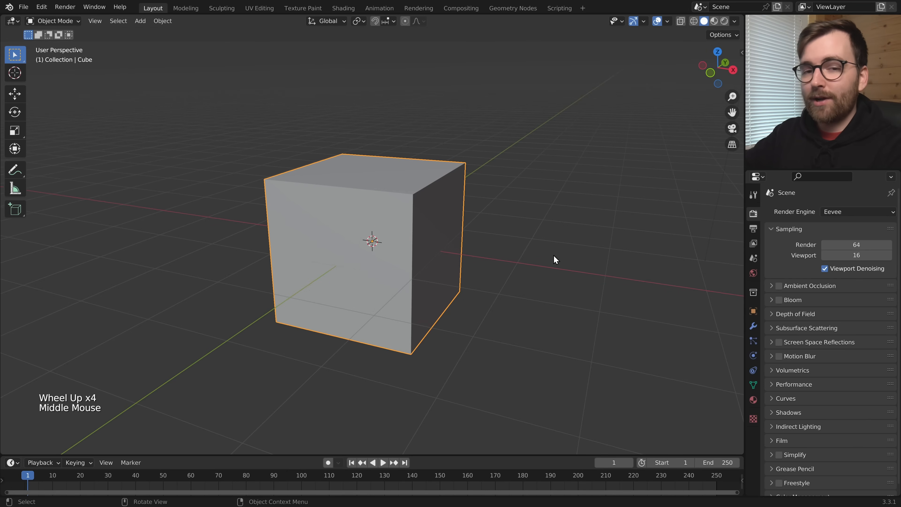
pyautogui.click(753, 400)
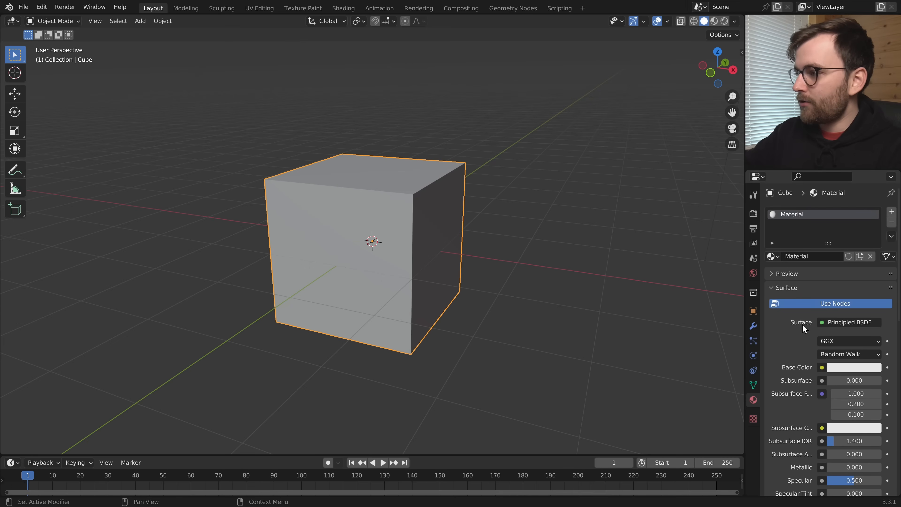
pyautogui.click(842, 321)
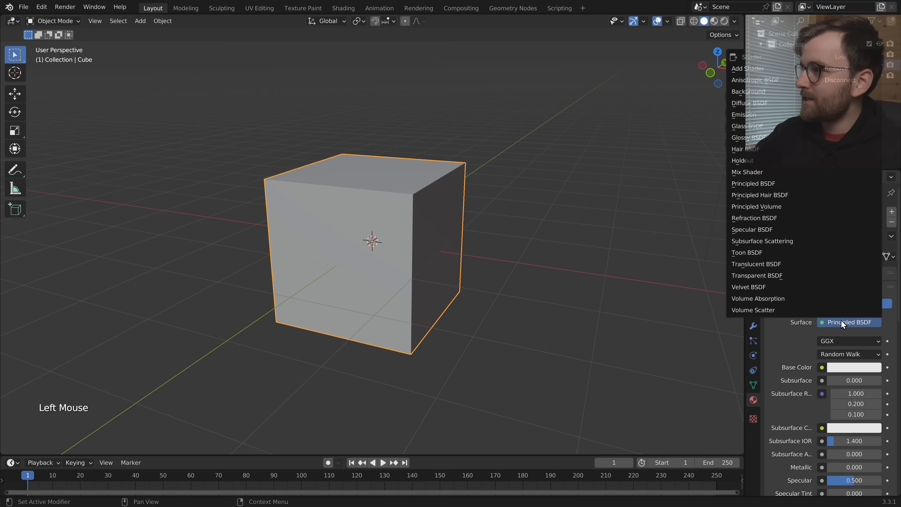
pyautogui.click(767, 126)
# Switch the viewport to rendered shading and set the render engine to Cycles.
pyautogui.click(724, 21)
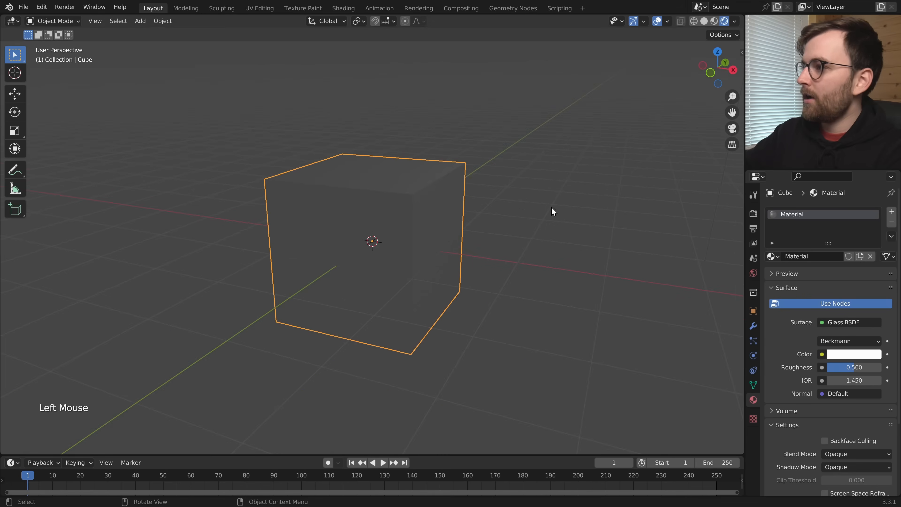
pyautogui.click(753, 213)
pyautogui.click(848, 211)
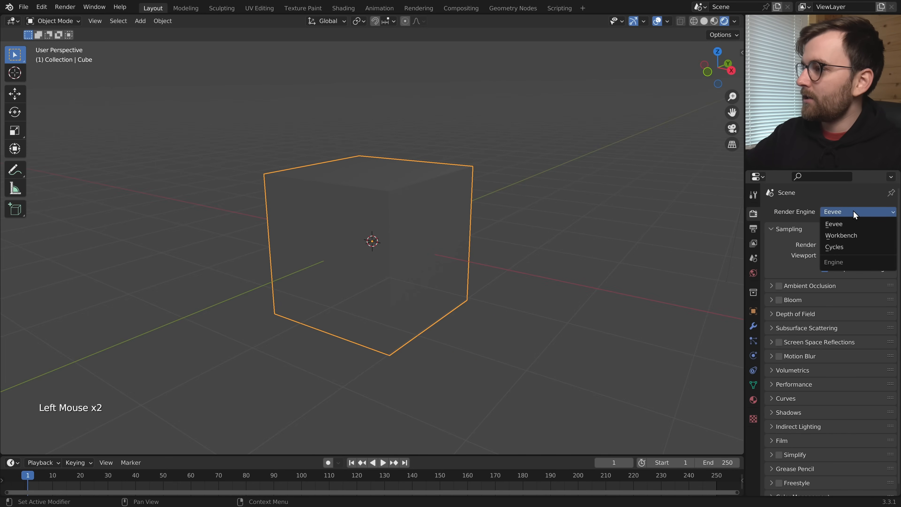
pyautogui.click(854, 247)
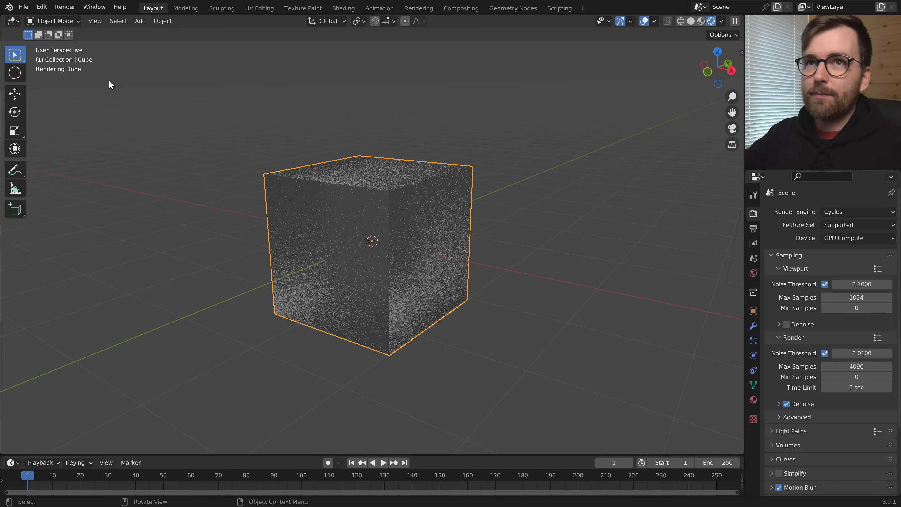
# Choose OptiX as the Cycles render device type in the system preferences.
pyautogui.click(45, 8)
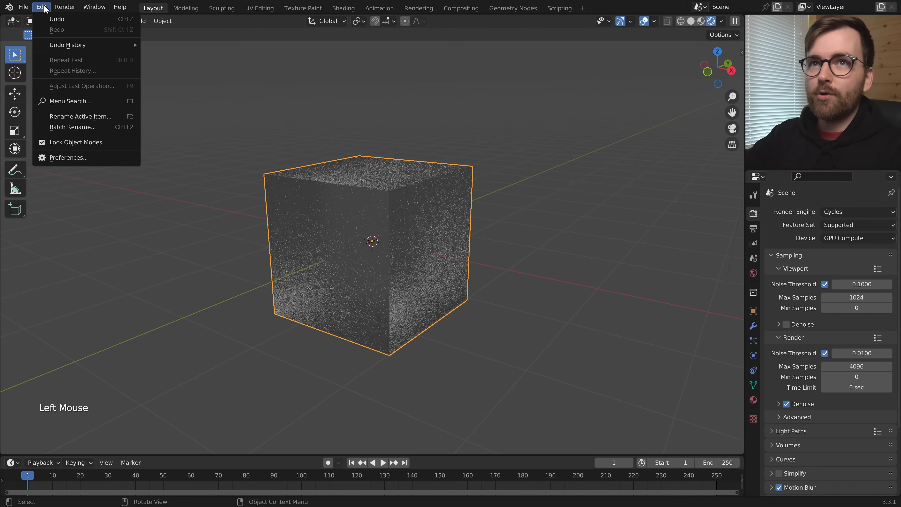
pyautogui.click(92, 152)
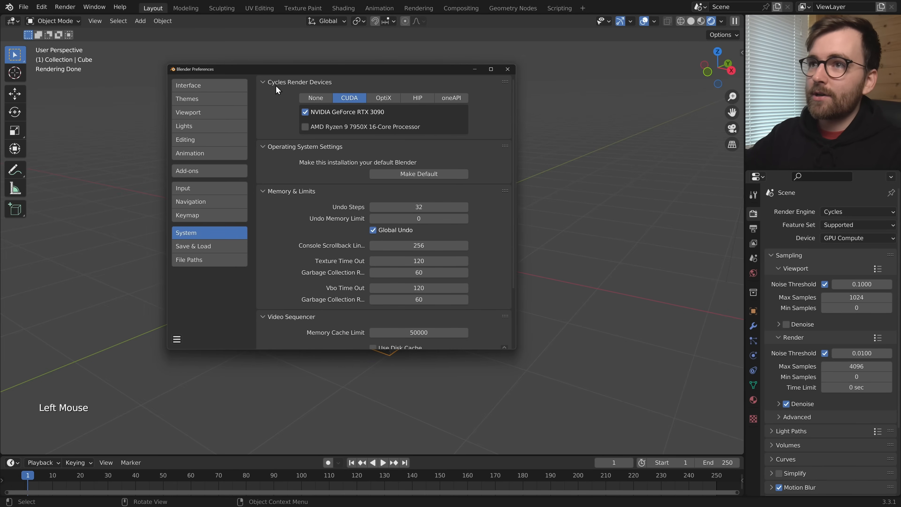
pyautogui.click(388, 97)
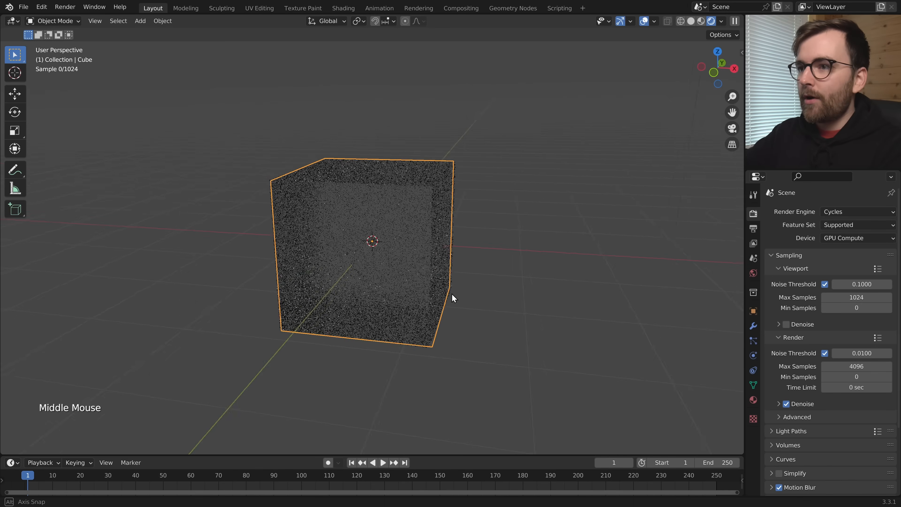
# Set the roughness of the cube's glass material to 0.
pyautogui.moveTo(452, 293); pyautogui.dragTo(532, 290, button='middle')
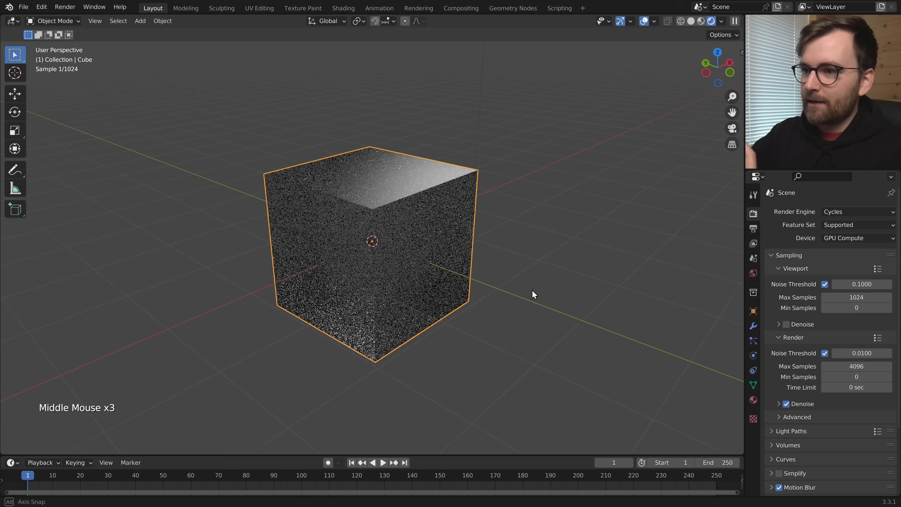
pyautogui.click(753, 400)
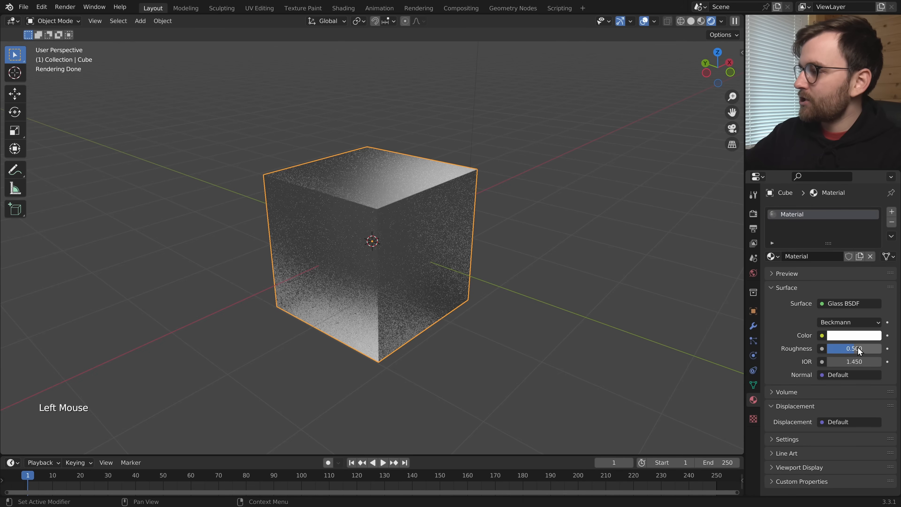
pyautogui.moveTo(854, 348); pyautogui.dragTo(827, 349)
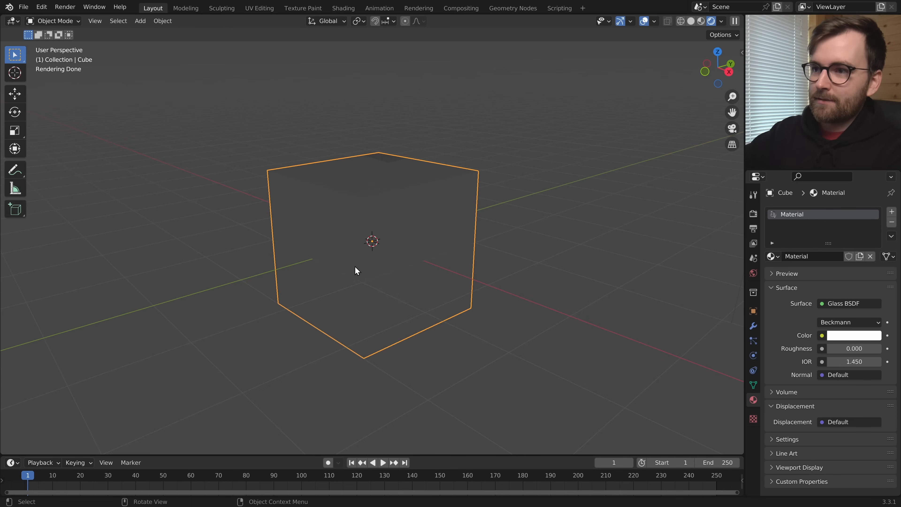
# Add a plane at the origin and scale it up into a large floor beneath the scene.
pyautogui.hotkey('shift', 'a')
pyautogui.moveTo(409, 151)
pyautogui.click(500, 155)
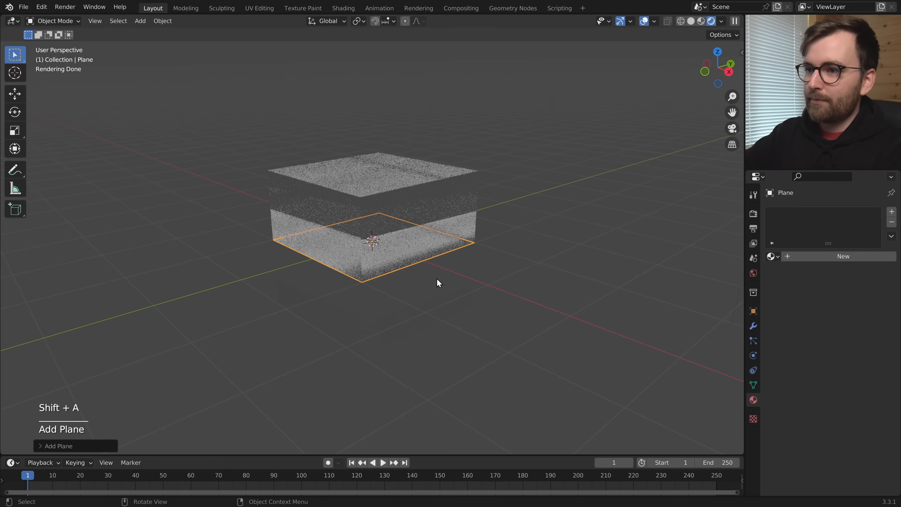
pyautogui.press('s')
pyautogui.click(497, 300)
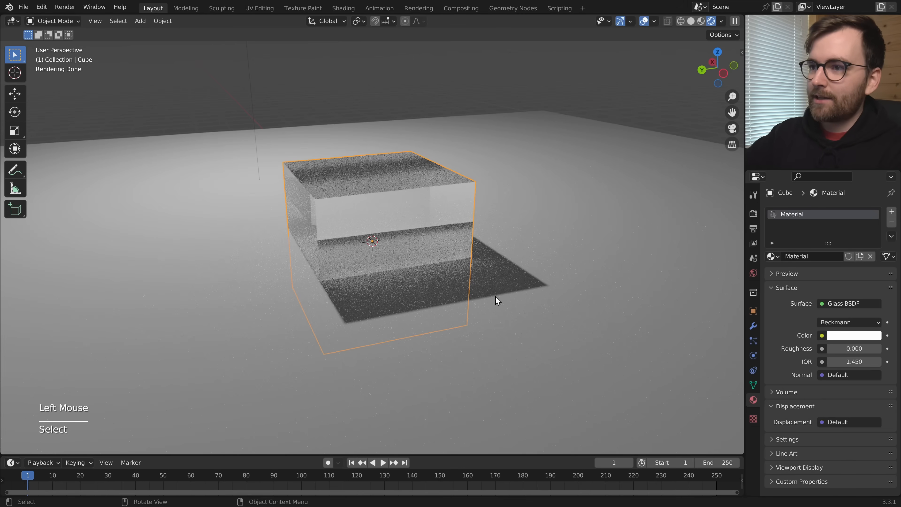
# Move the cube up about 0.98 m along the Z axis so it rests on the floor plane.
pyautogui.moveTo(496, 296); pyautogui.dragTo(524, 302, button='middle')
pyautogui.keyDown('shift'); pyautogui.moveTo(524, 302); pyautogui.dragTo(544, 323, button='middle'); pyautogui.keyUp('shift')
pyautogui.press('g')
pyautogui.press('z')
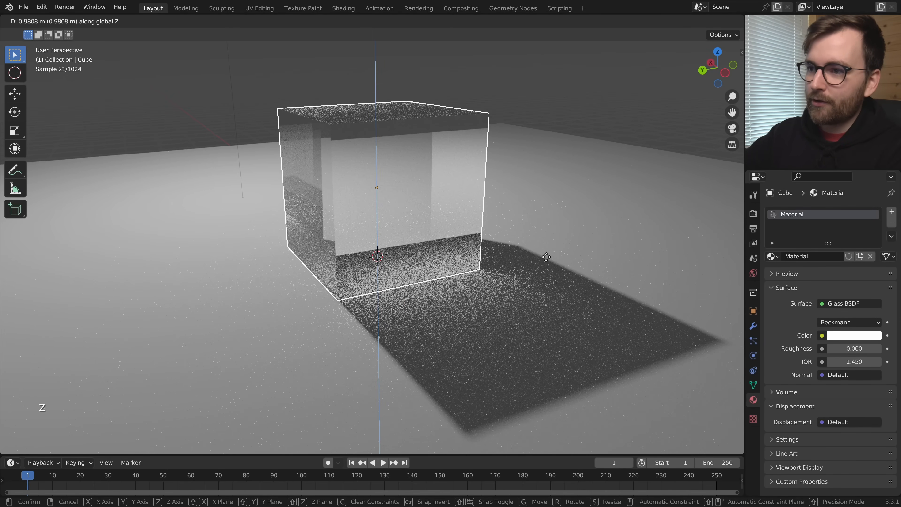
pyautogui.click(546, 257)
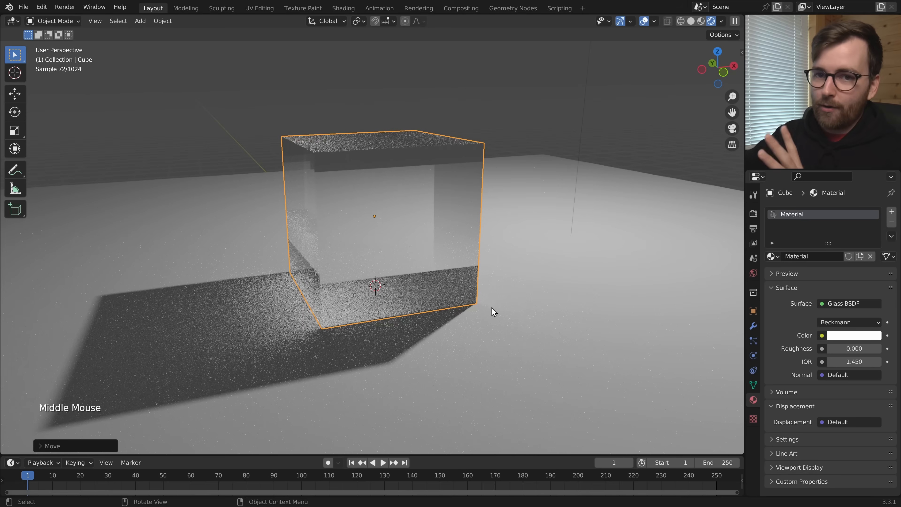
# Add a Bevel modifier to the glass cube.
pyautogui.moveTo(467, 311); pyautogui.dragTo(565, 302, button='middle')
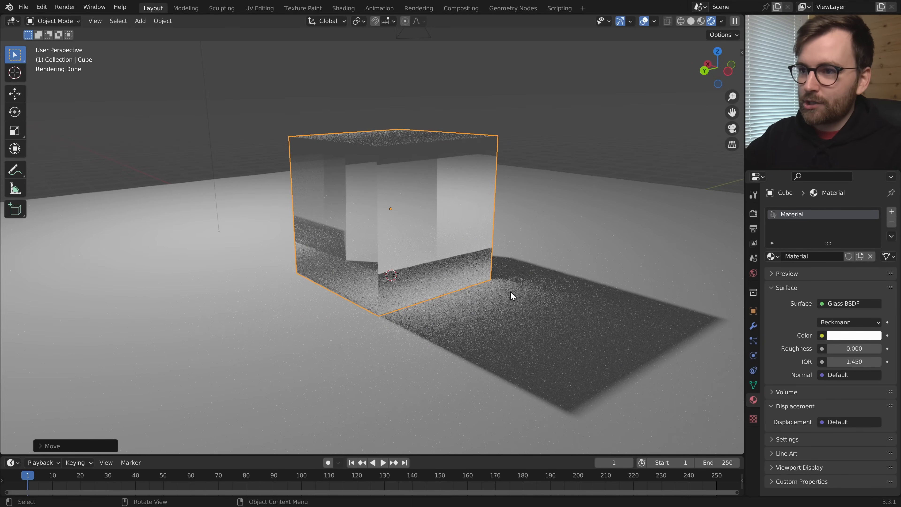
pyautogui.moveTo(511, 296); pyautogui.dragTo(504, 276, button='middle')
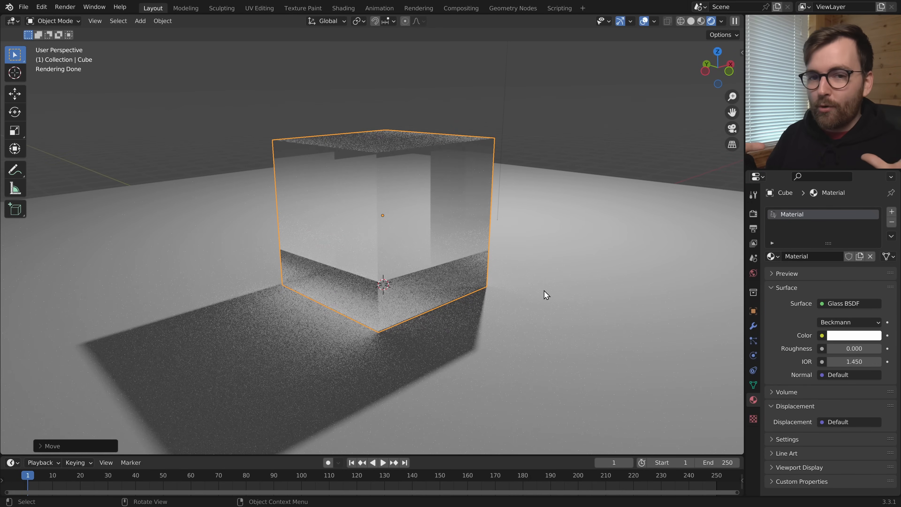
pyautogui.moveTo(544, 291); pyautogui.dragTo(554, 293, button='middle')
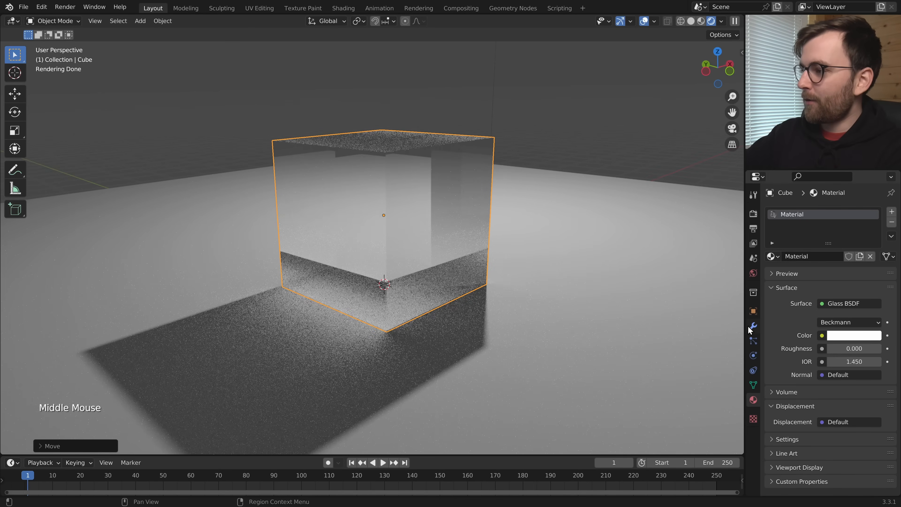
pyautogui.click(750, 329)
pyautogui.click(805, 213)
pyautogui.click(703, 252)
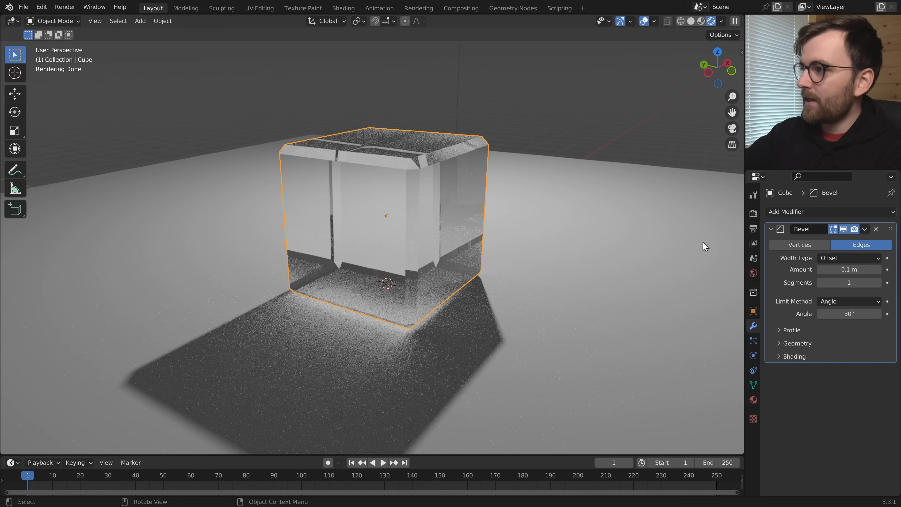
# Add a Subdivision Surface modifier to the cube and set both its viewport and render levels to 4.
pyautogui.click(802, 213)
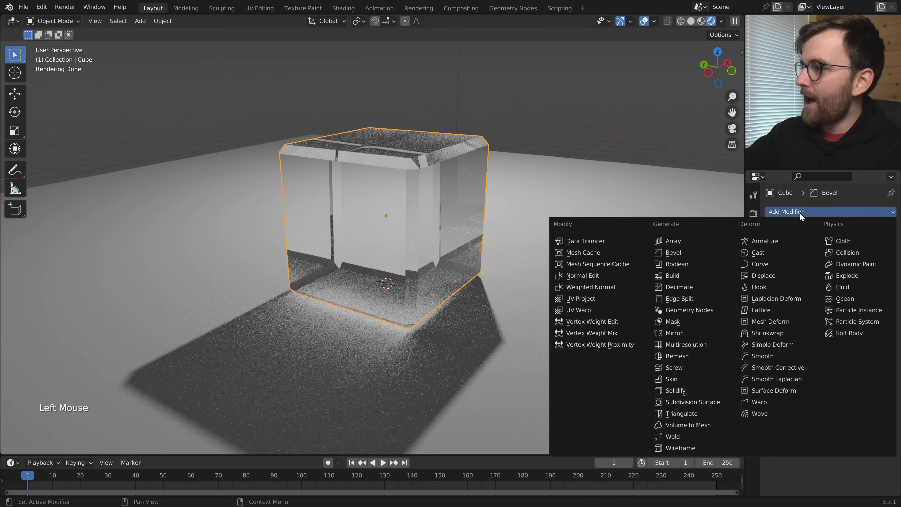
pyautogui.click(706, 402)
pyautogui.moveTo(546, 245); pyautogui.dragTo(555, 249, button='middle')
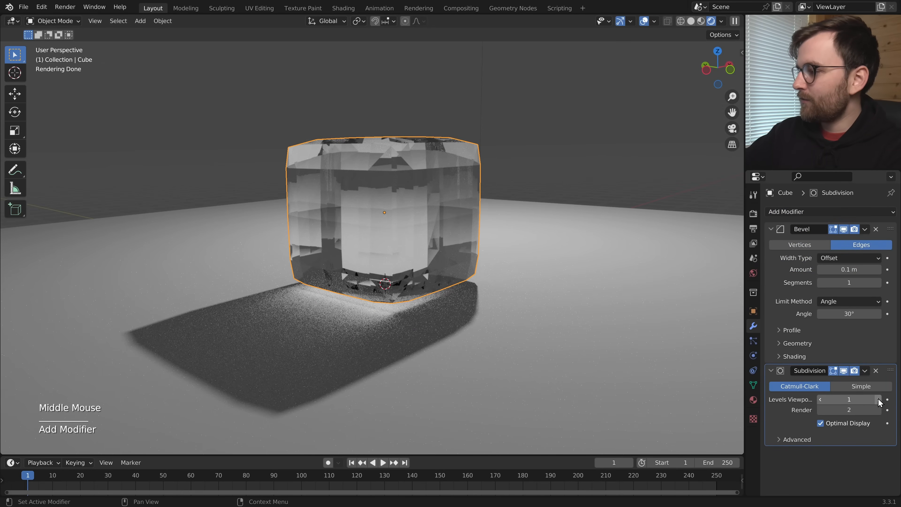
pyautogui.click(879, 400)
pyautogui.click(878, 400)
pyautogui.click(879, 400)
pyautogui.click(879, 400)
pyautogui.click(879, 399)
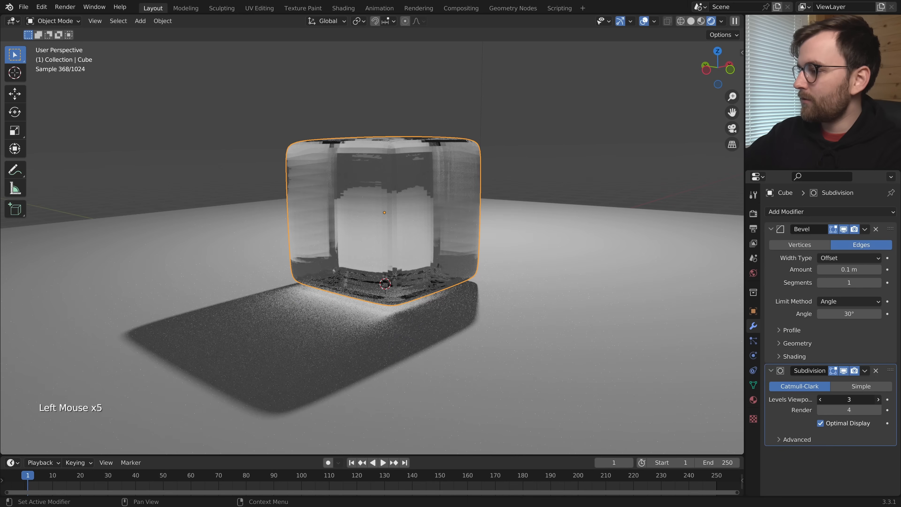
# Apply smooth shading to the glass cube.
pyautogui.rightClick(527, 200)
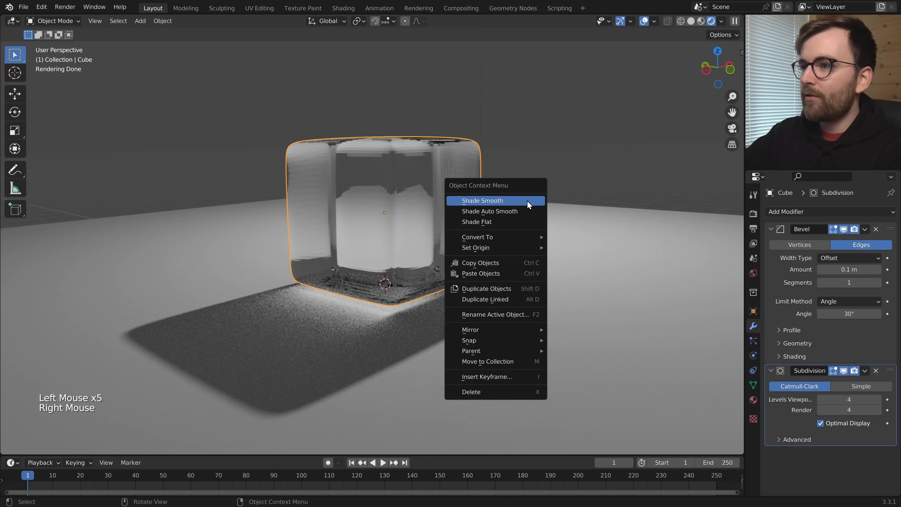
pyautogui.click(472, 201)
pyautogui.moveTo(545, 202); pyautogui.dragTo(486, 266, button='middle')
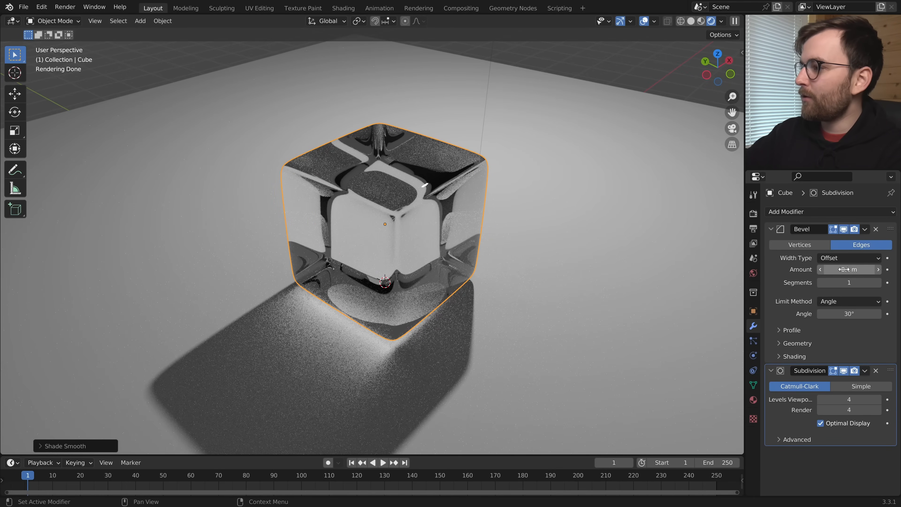
# Set the amount of the glass cube's Bevel modifier to 0.1 m.
pyautogui.moveTo(849, 270); pyautogui.dragTo(830, 269)
pyautogui.moveTo(483, 263); pyautogui.dragTo(469, 231, button='middle')
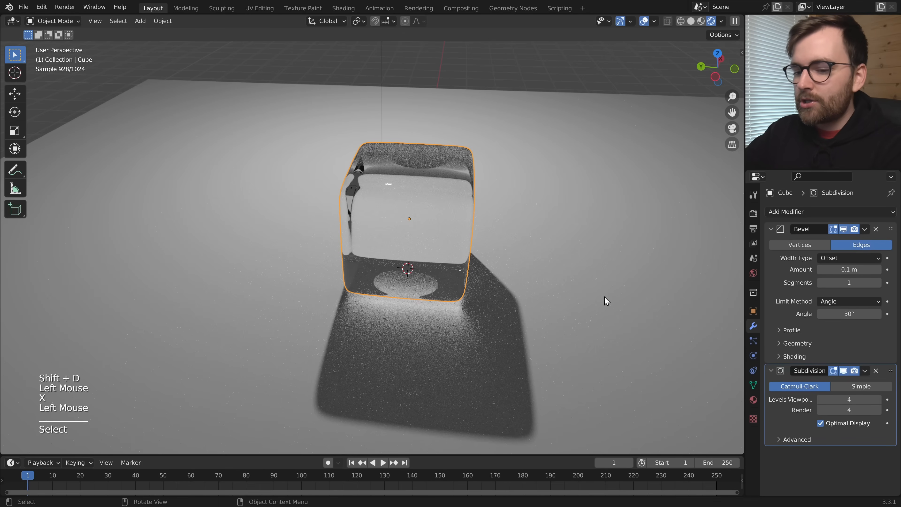
# Duplicate the glass cube beside the original and strip the copy's modifiers to compare sharp and rounded glass.
pyautogui.hotkey('shift', 'd')
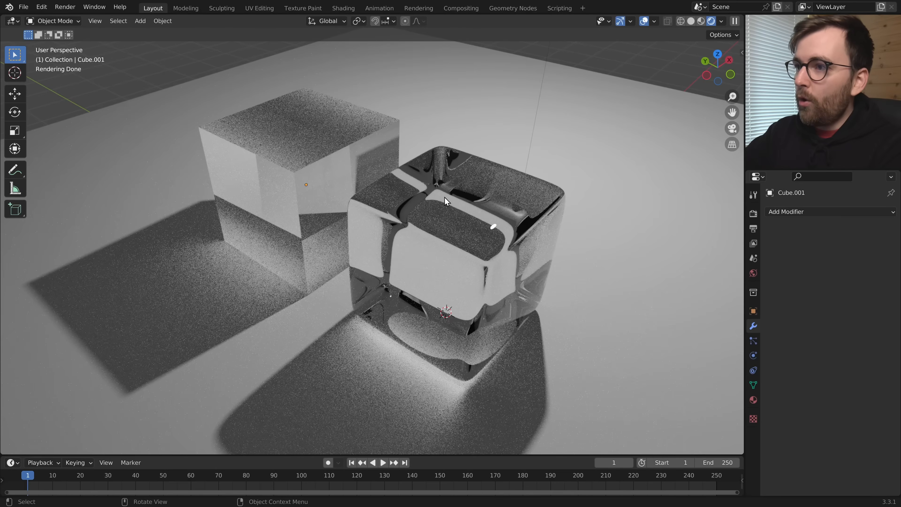
pyautogui.moveTo(442, 261)
pyautogui.mouseDown(button='middle')
pyautogui.moveTo(461, 258)
pyautogui.moveTo(443, 258)
pyautogui.mouseUp(button='middle')
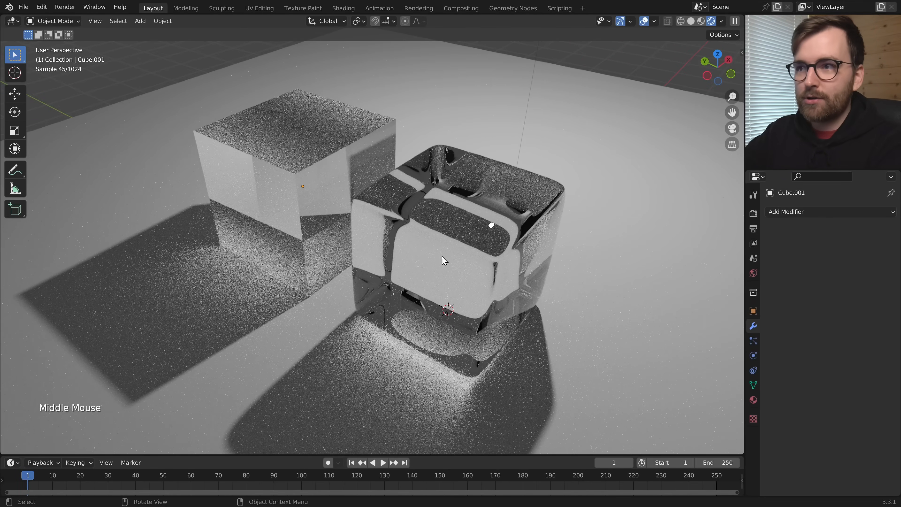
pyautogui.hotkey('alt', 'a')
pyautogui.click(525, 218)
# Align the scene camera to a low, straight-on side view of the glass cube and rotate it to centre the cube in frame.
pyautogui.scroll(-5, 525, 218)
pyautogui.hotkey('alt', 'a')
pyautogui.click(576, 158)
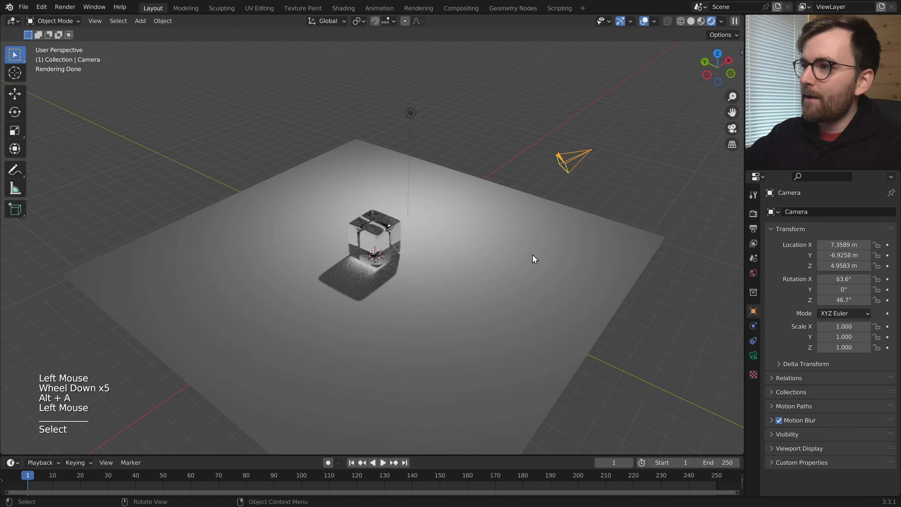
pyautogui.hotkey('alt', 'a')
pyautogui.scroll(3, 485, 281)
pyautogui.moveTo(485, 281); pyautogui.dragTo(504, 280, button='middle')
pyautogui.keyDown('shift'); pyautogui.moveTo(504, 280); pyautogui.dragTo(525, 280, button='middle'); pyautogui.keyUp('shift')
pyautogui.moveTo(525, 281); pyautogui.dragTo(560, 275, button='middle')
pyautogui.scroll(2, 548, 274)
pyautogui.moveTo(561, 275)
pyautogui.mouseDown(button='middle')
pyautogui.moveTo(567, 279)
pyautogui.moveTo(563, 273)
pyautogui.mouseUp(button='middle')
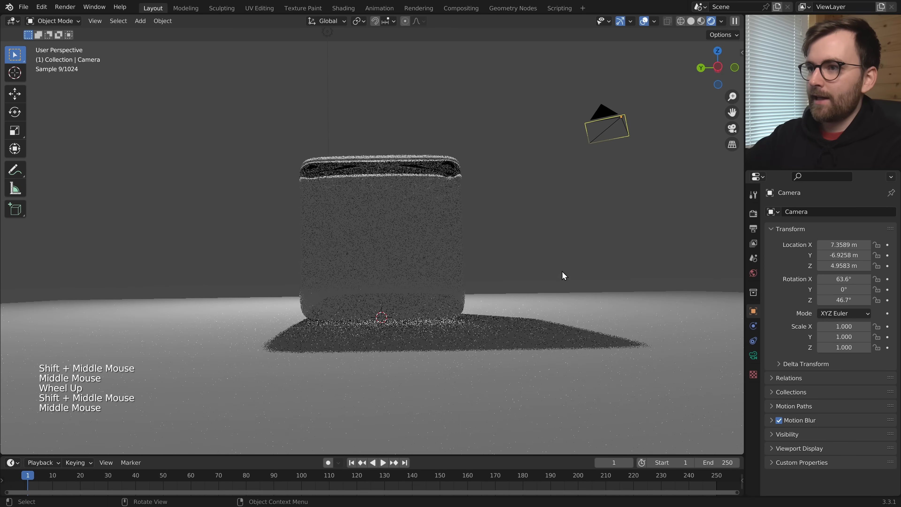
pyautogui.press('ctrl+alt+KP_0')
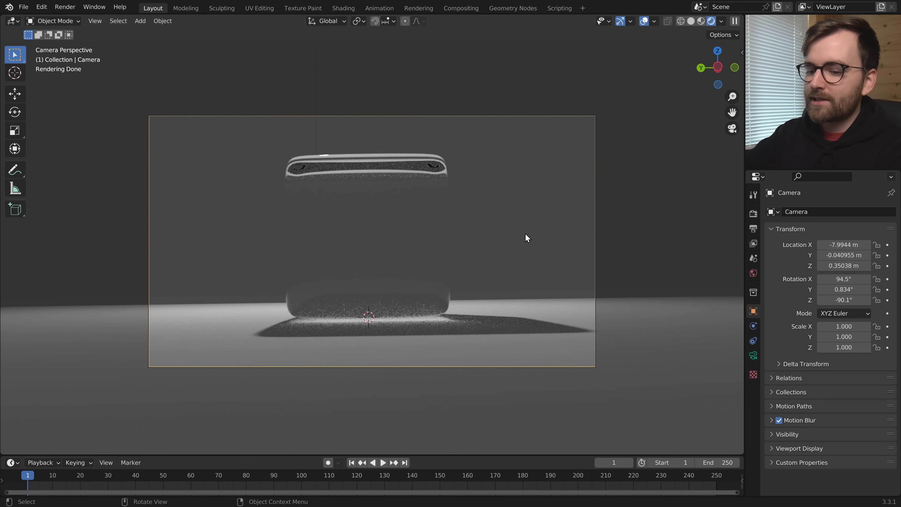
pyautogui.press('r')
pyautogui.press('r')
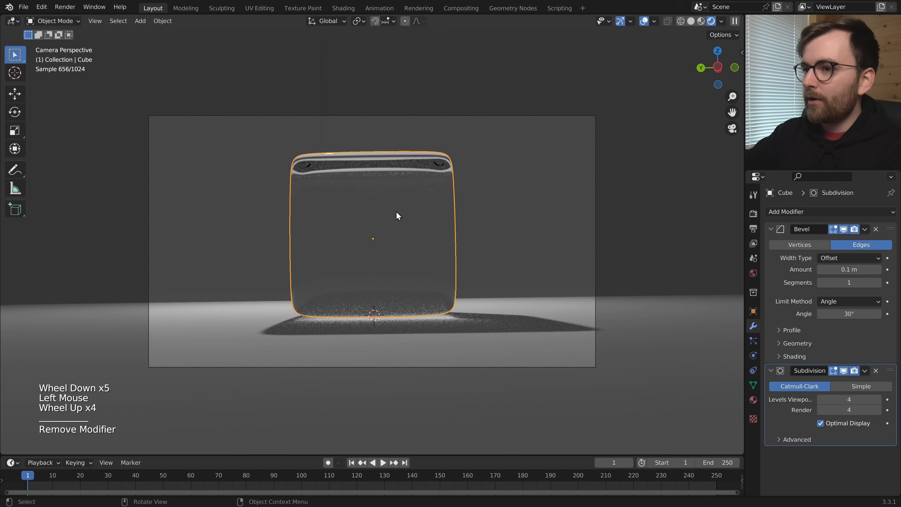
# Add a Simple Deform modifier to the glass cube, set to Twist around the Z axis.
pyautogui.hotkey('alt', 'a')
pyautogui.click(421, 185)
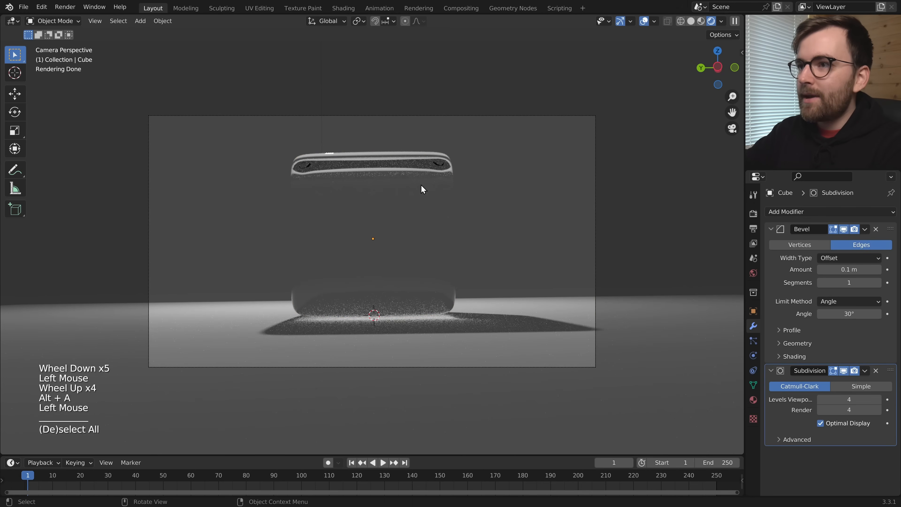
pyautogui.click(799, 211)
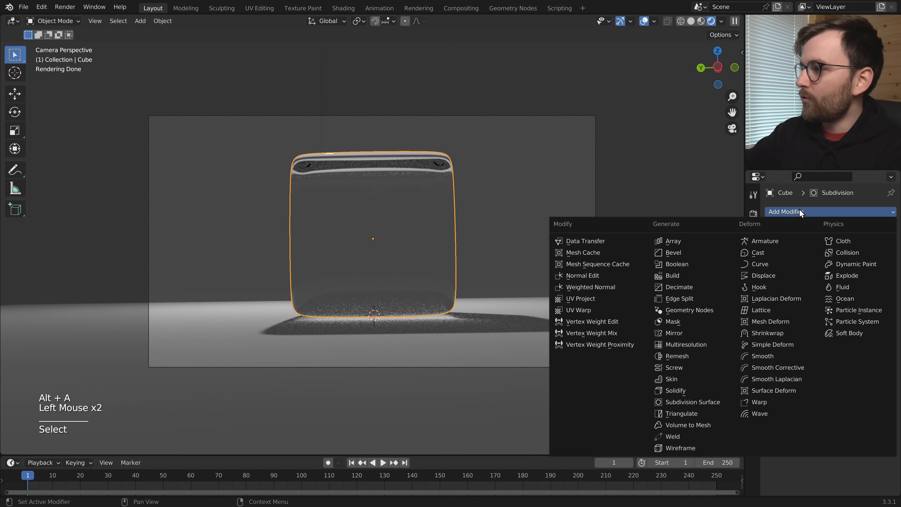
pyautogui.click(788, 343)
pyautogui.scroll(-4, 780, 444)
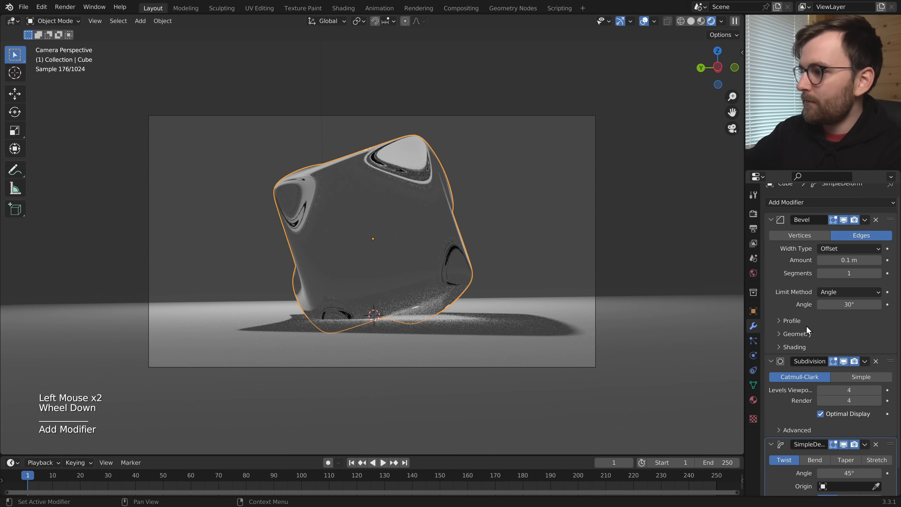
pyautogui.click(871, 473)
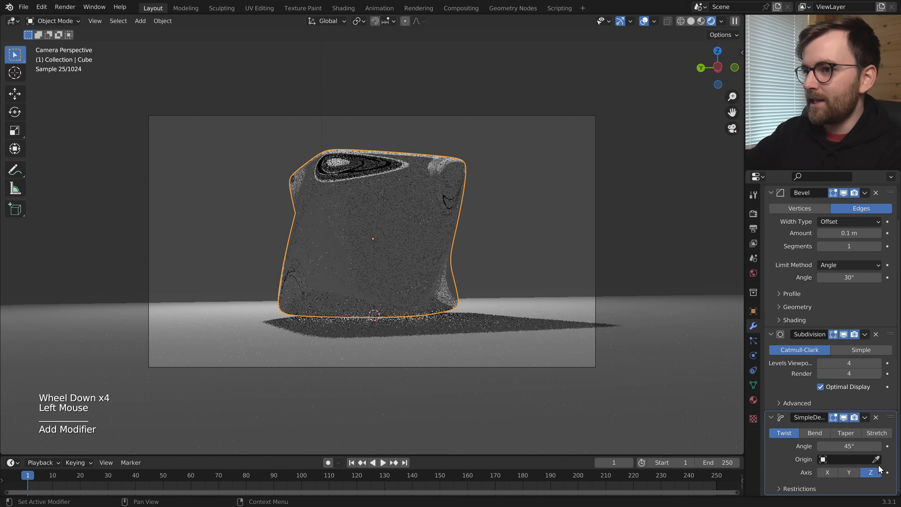
# Set the cube's origin to the 3D cursor at its base and set the Simple Deform twist angle to 139°.
pyautogui.moveTo(851, 446)
pyautogui.mouseDown()
pyautogui.moveTo(823, 446)
pyautogui.moveTo(859, 446)
pyautogui.mouseUp()
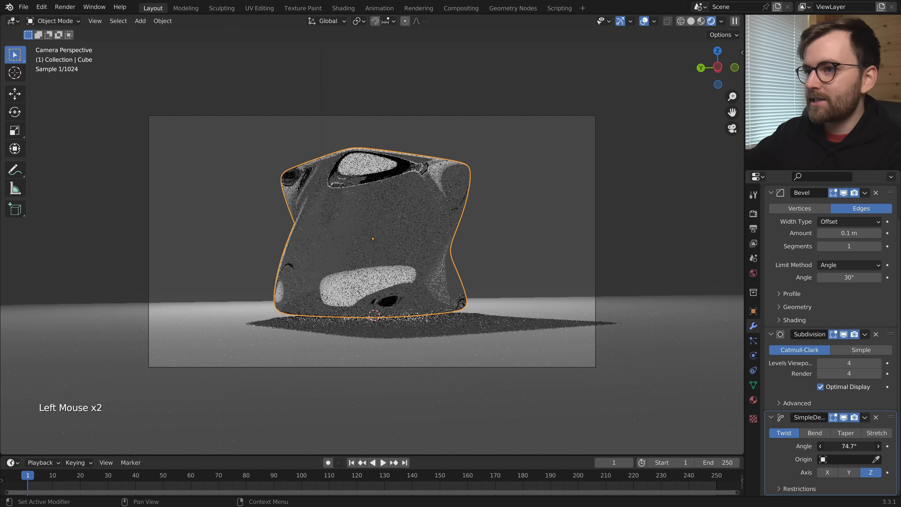
pyautogui.rightClick(511, 210)
pyautogui.moveTo(472, 241)
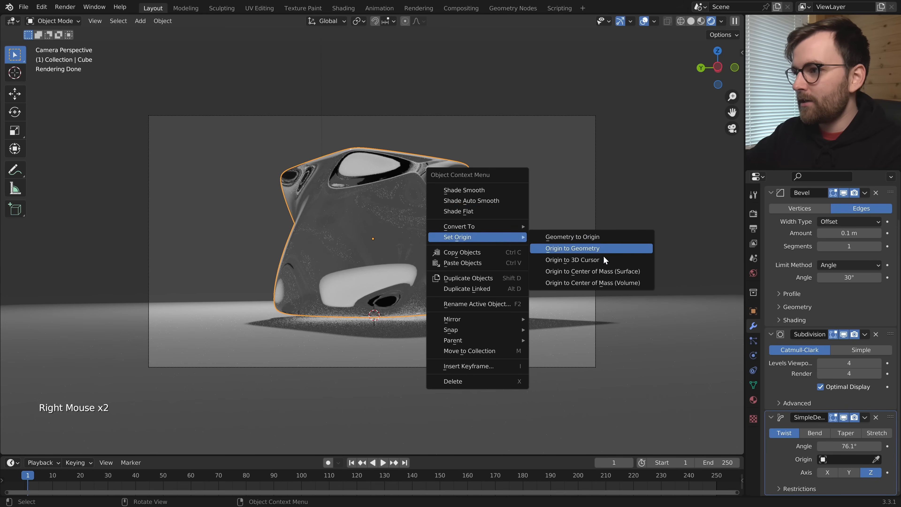
pyautogui.click(573, 260)
pyautogui.moveTo(851, 446); pyautogui.dragTo(873, 445)
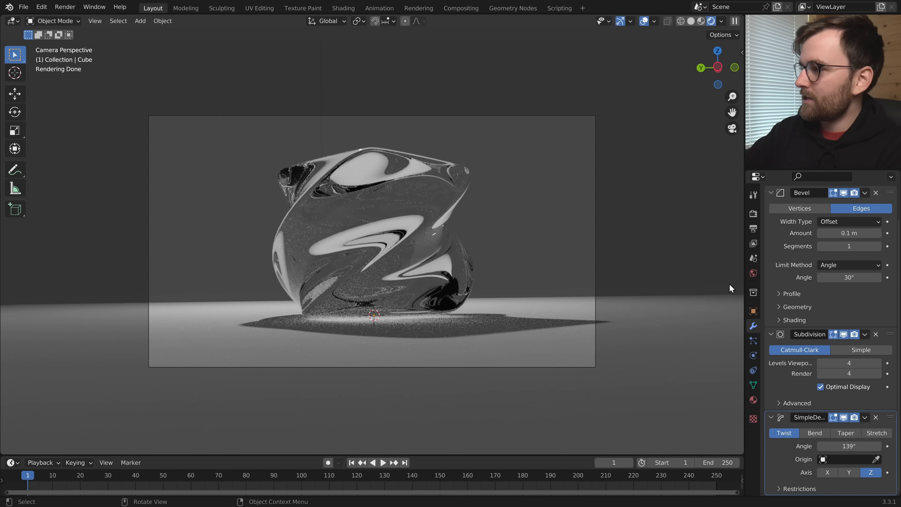
# Set the world background strength to 0 and restrict the rendered preview to a region covering the camera frame.
pyautogui.click(753, 274)
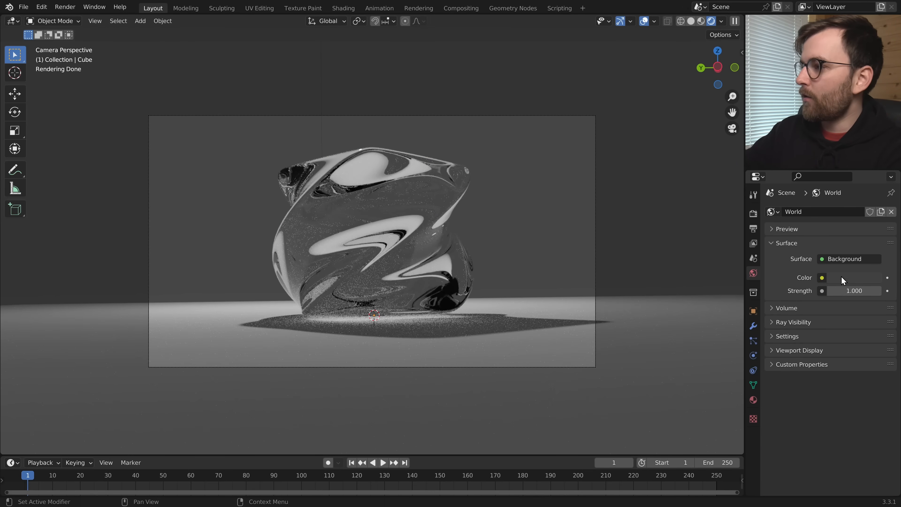
pyautogui.moveTo(855, 291); pyautogui.dragTo(824, 291)
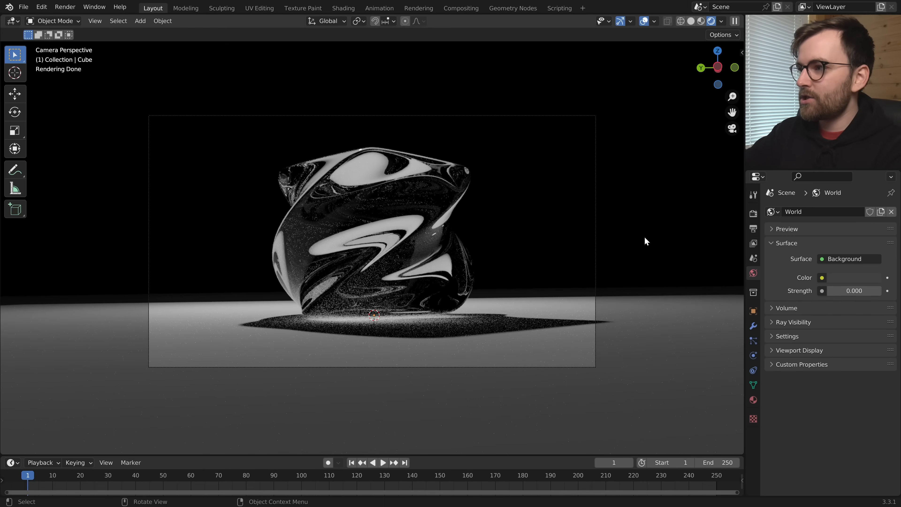
pyautogui.hotkey('ctrl', 'b')
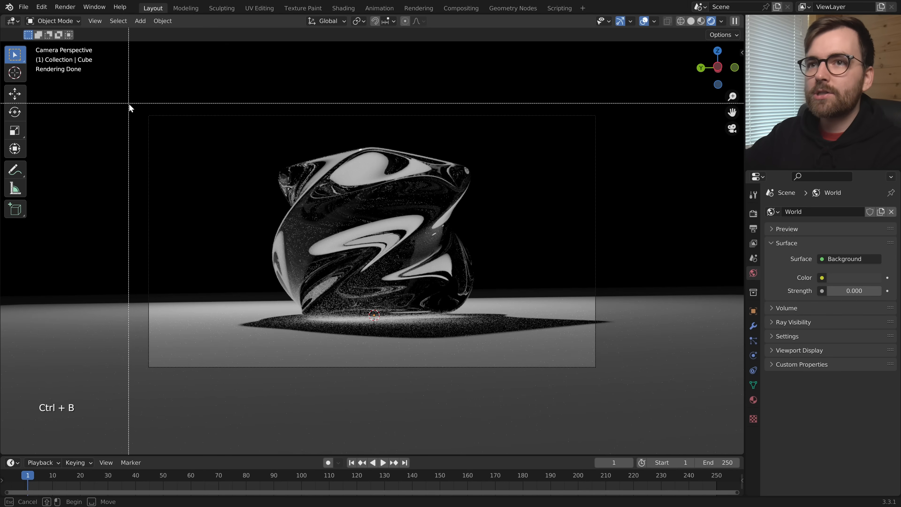
pyautogui.moveTo(133, 104); pyautogui.dragTo(636, 391)
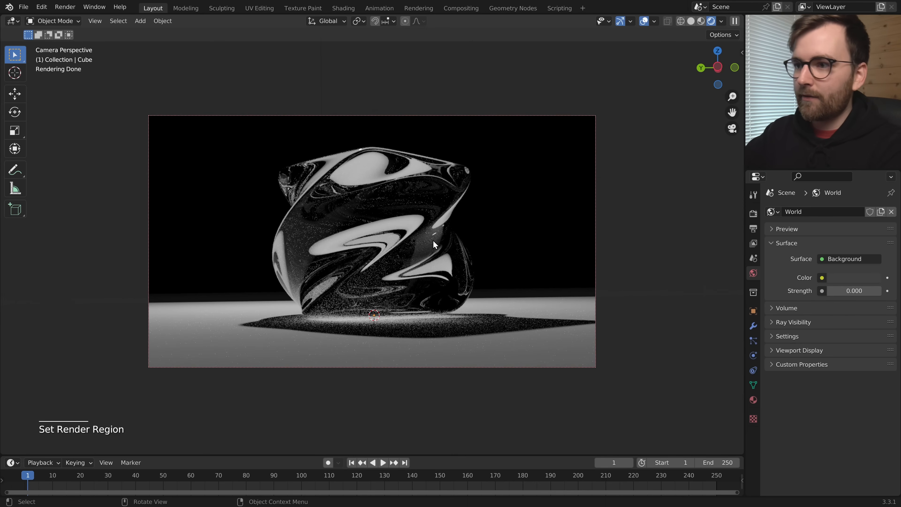
pyautogui.scroll(2, 521, 247)
pyautogui.scroll(-1, 520, 248)
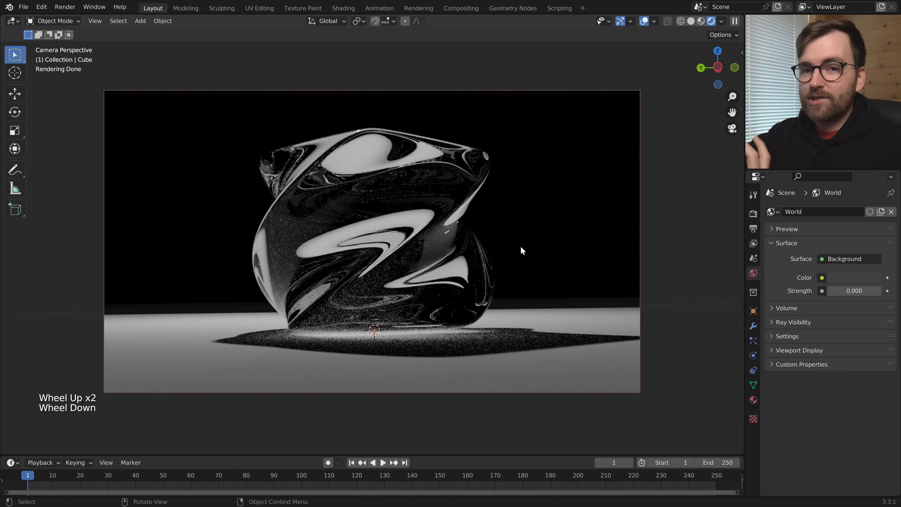
# Set the maximum render samples to 256 and render the current frame.
pyautogui.click(754, 213)
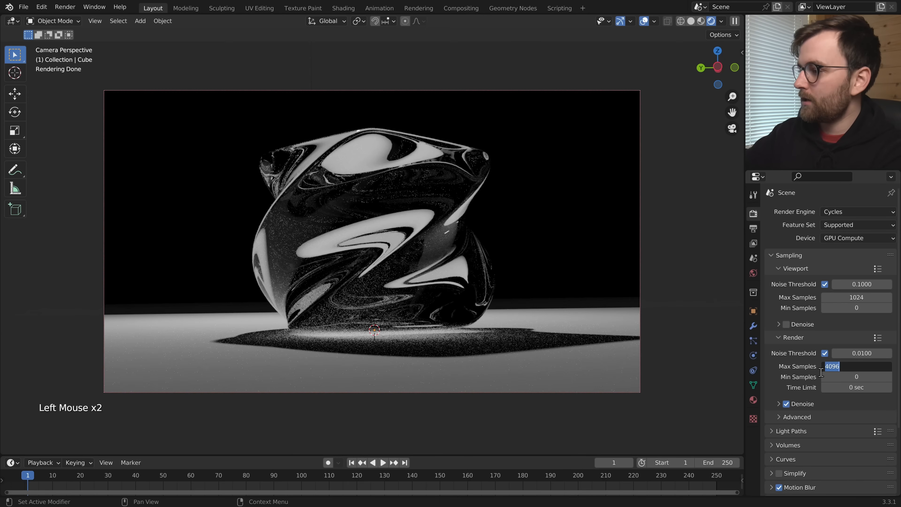
pyautogui.click(471, 238)
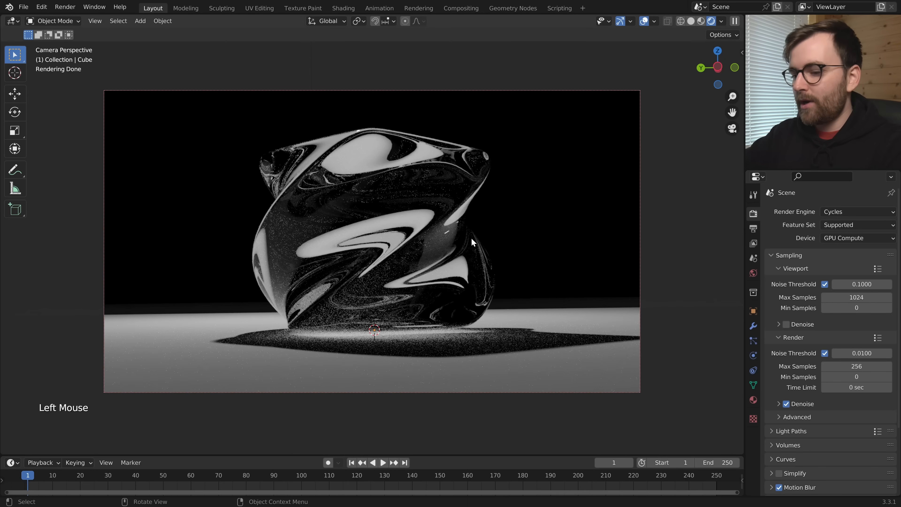
pyautogui.click(73, 10)
pyautogui.click(76, 16)
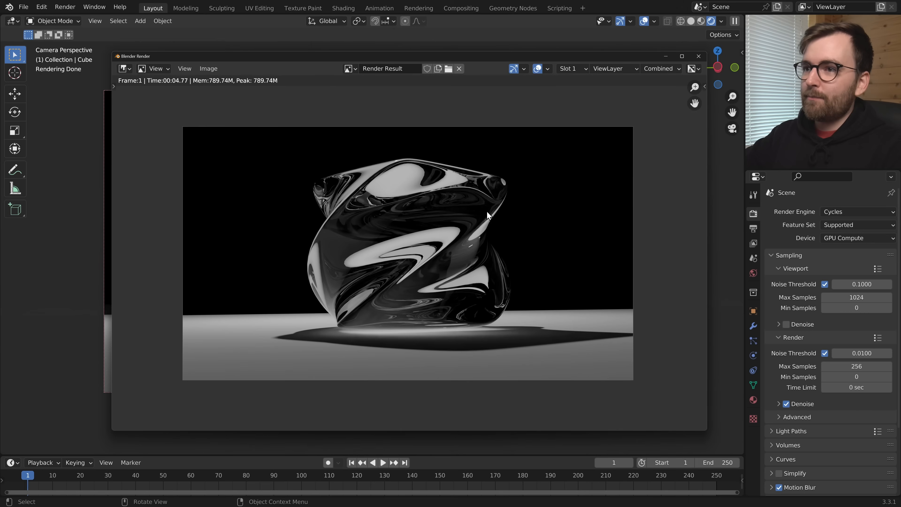
# Examine the reflection edges in the render up close, choose Slot 2 for a second render, and leave the render window.
pyautogui.scroll(6, 418, 280)
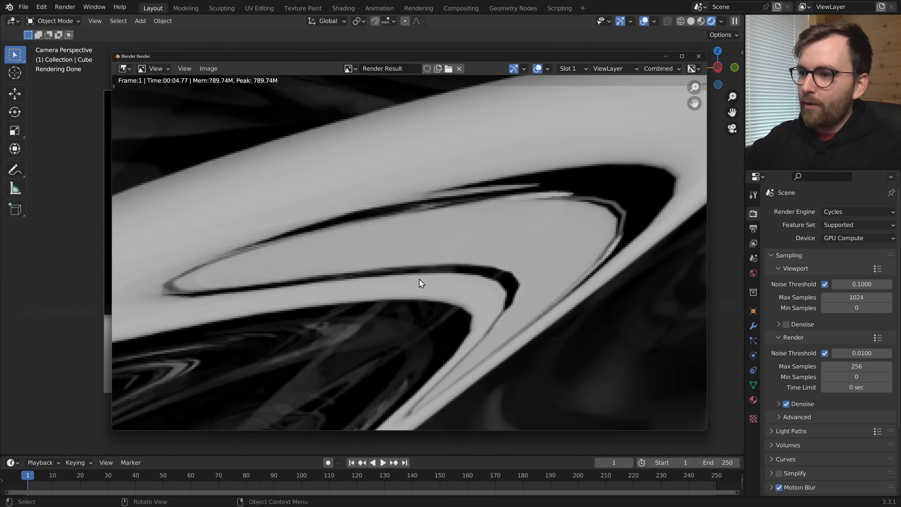
pyautogui.scroll(3, 430, 274)
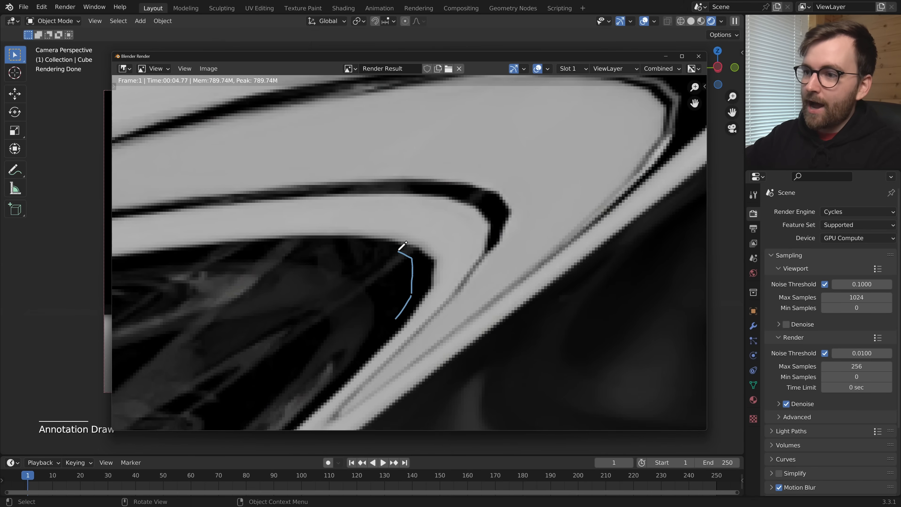
pyautogui.moveTo(394, 264); pyautogui.dragTo(404, 312, button='right')
pyautogui.scroll(-8, 415, 262)
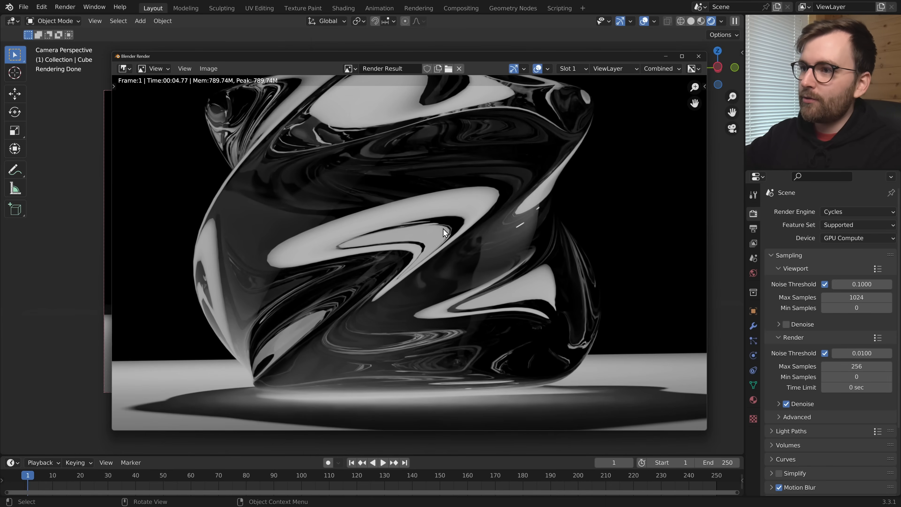
pyautogui.click(573, 69)
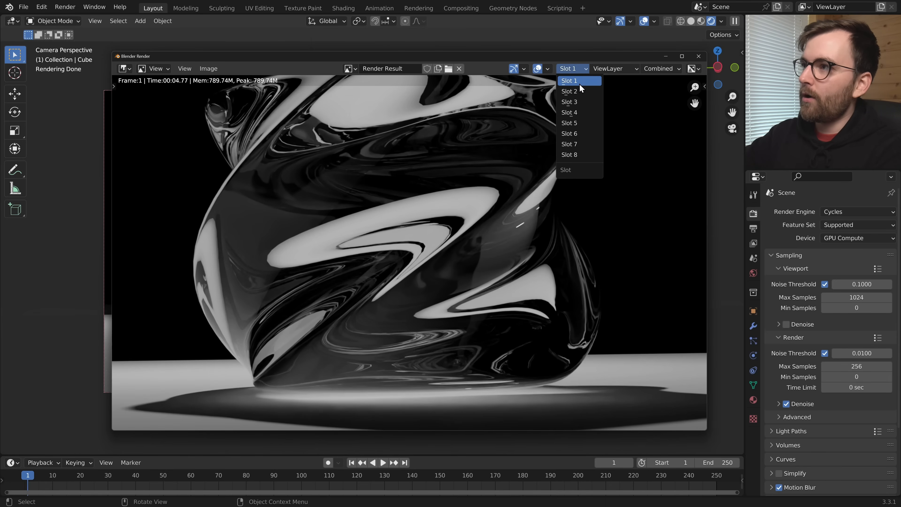
pyautogui.click(581, 91)
pyautogui.click(622, 6)
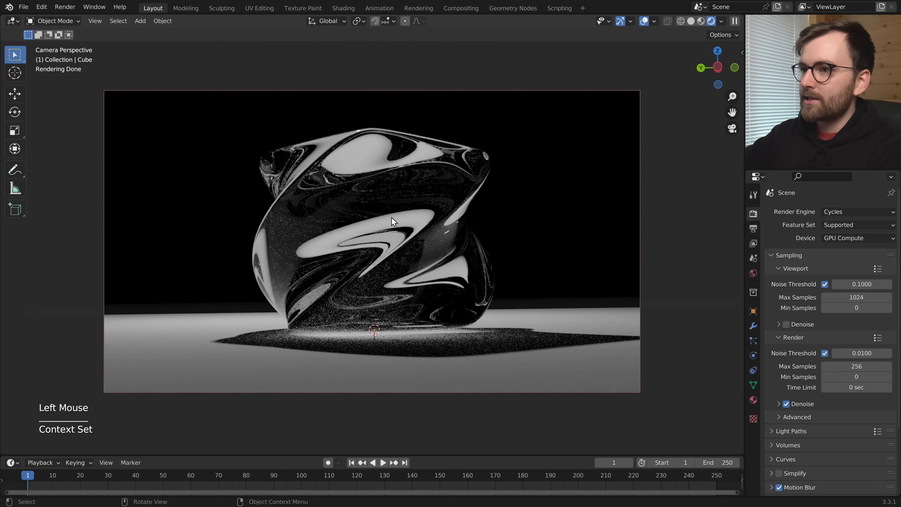
# Raise the render level of the cube's Subdivision modifier to 6 and render the frame again.
pyautogui.click(369, 224)
pyautogui.click(755, 326)
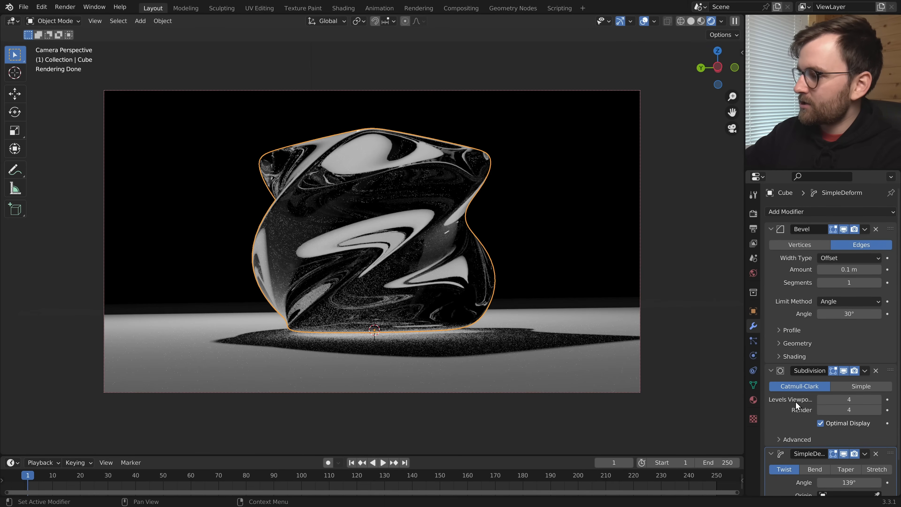
pyautogui.click(879, 410)
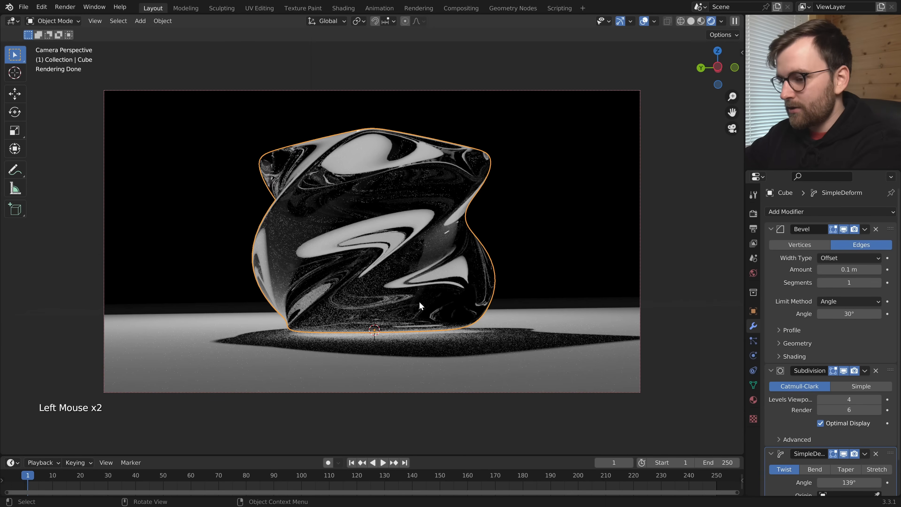
pyautogui.press('F12')
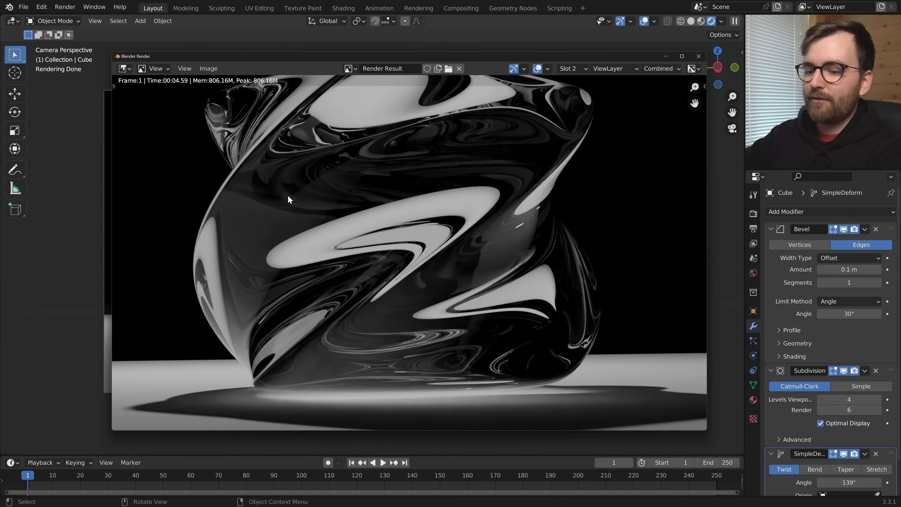
# Compare the renders in Slot 1 and Slot 2, examining the smoothness of the cube's curved reflections up close.
pyautogui.press('2')
pyautogui.press('1')
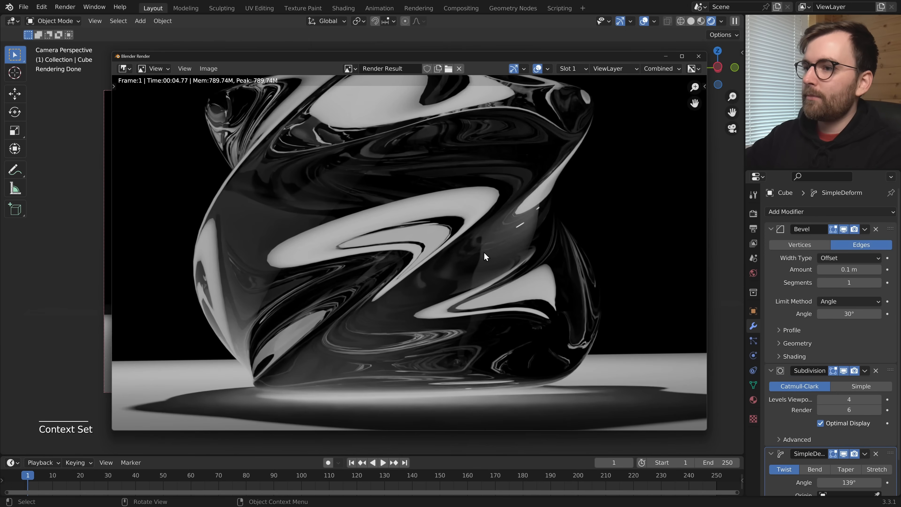
pyautogui.press('2')
pyautogui.press('1')
pyautogui.press('2')
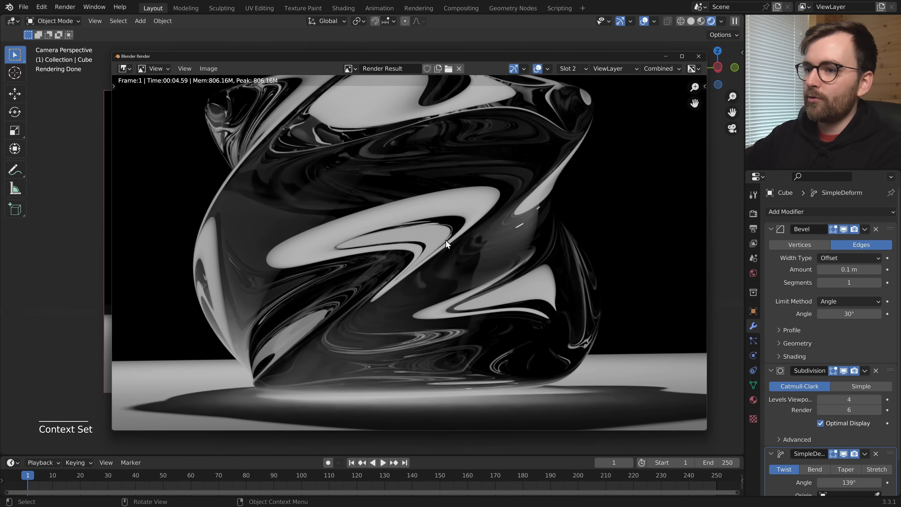
pyautogui.press('1')
pyautogui.scroll(8, 447, 240)
pyautogui.press('2')
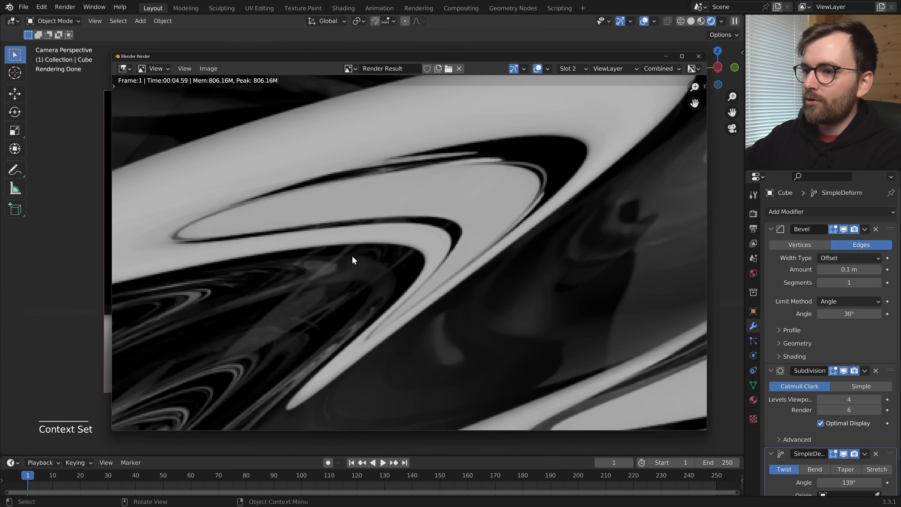
pyautogui.press('1')
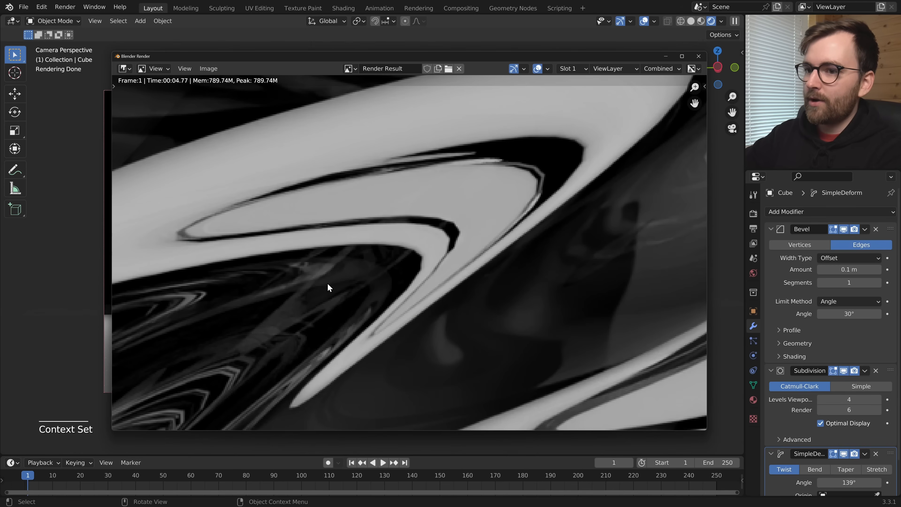
pyautogui.moveTo(328, 286); pyautogui.dragTo(368, 270, button='middle')
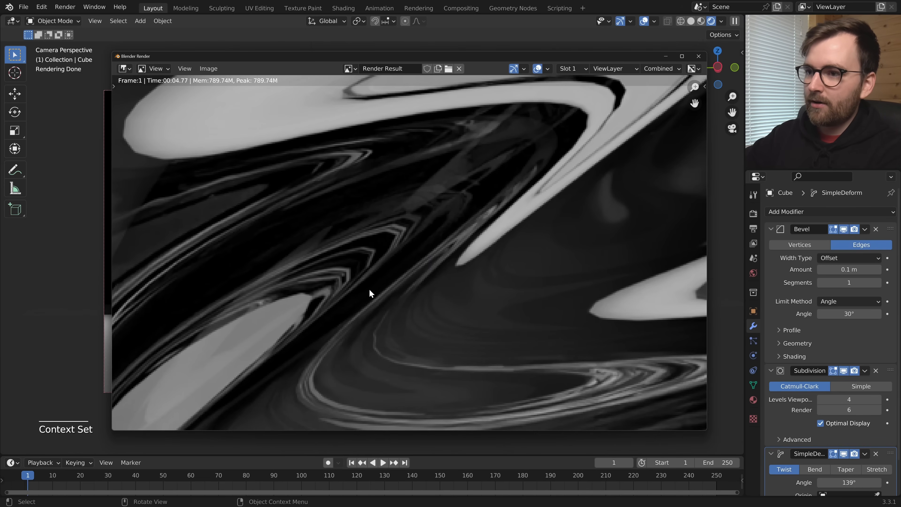
# Compare the Slot 1 and Slot 2 renders on the cube's upper reflections, examining their smoothness up close.
pyautogui.press('2')
pyautogui.moveTo(447, 322); pyautogui.dragTo(459, 244, button='middle')
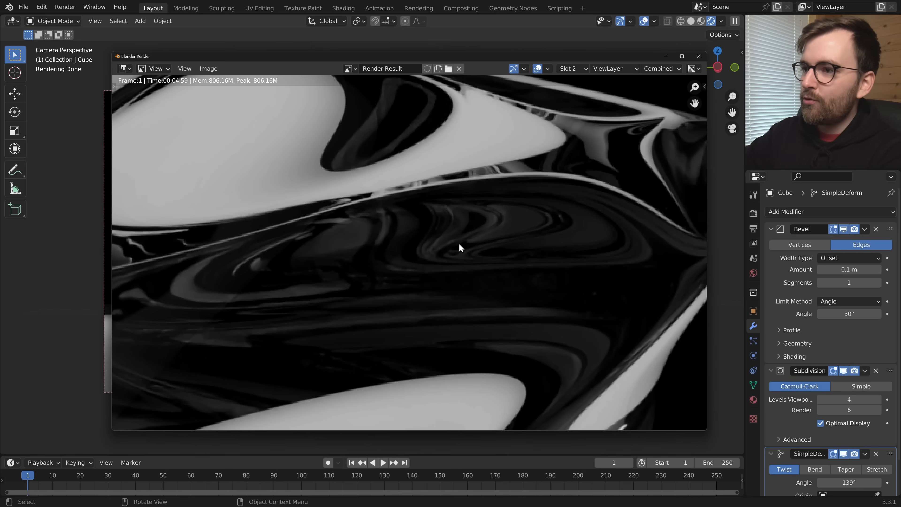
pyautogui.press('1')
pyautogui.press('2')
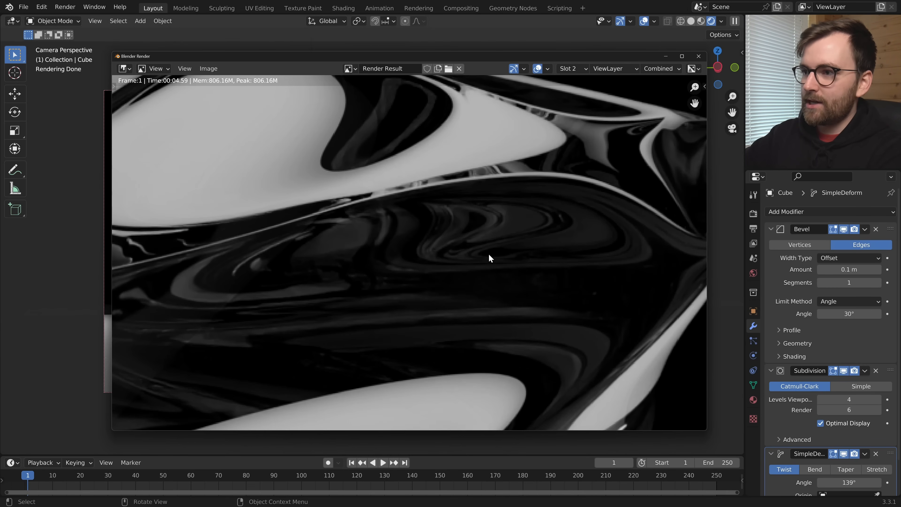
# Set the scene's color management exposure to 4.
pyautogui.click(753, 214)
pyautogui.click(753, 213)
pyautogui.scroll(-5, 808, 437)
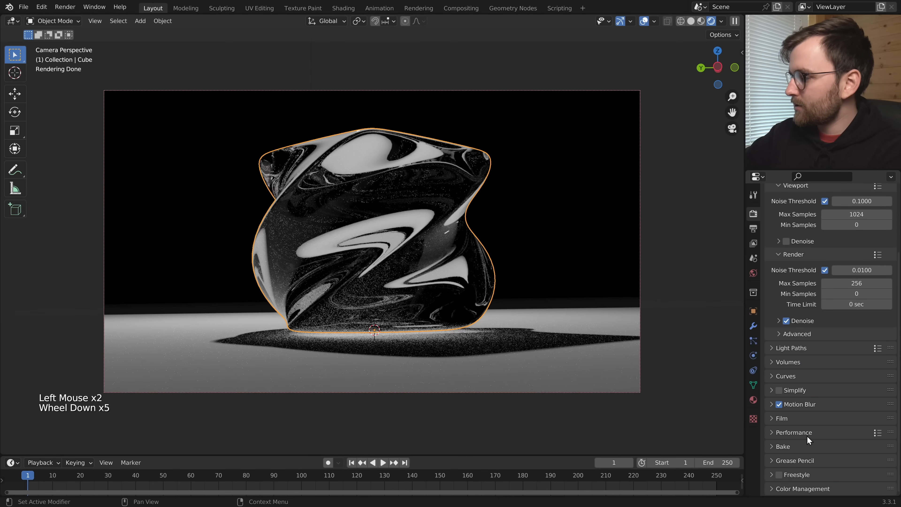
pyautogui.click(807, 488)
pyautogui.scroll(-4, 816, 442)
pyautogui.click(839, 446)
pyautogui.write('4')
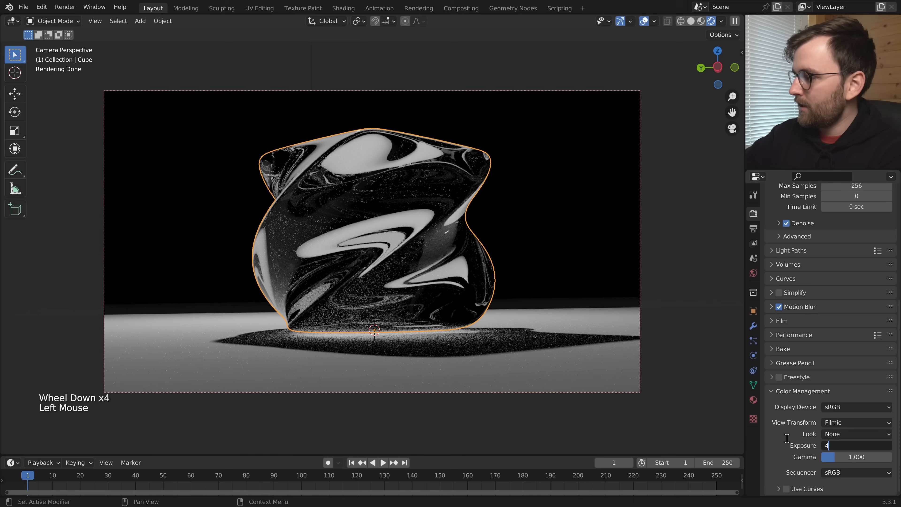
pyautogui.press('Return')
# Disable the noise threshold for final renders and bring up the render result.
pyautogui.scroll(5, 782, 333)
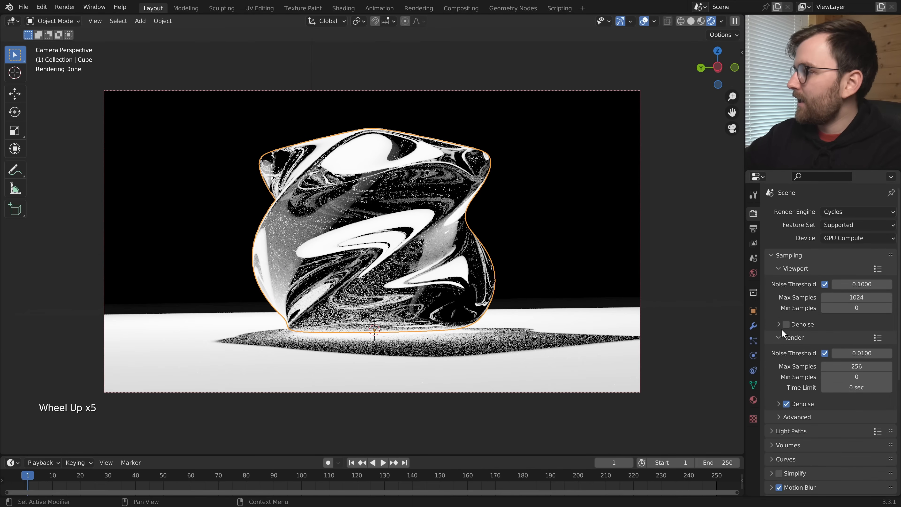
pyautogui.click(824, 353)
pyautogui.press('F11')
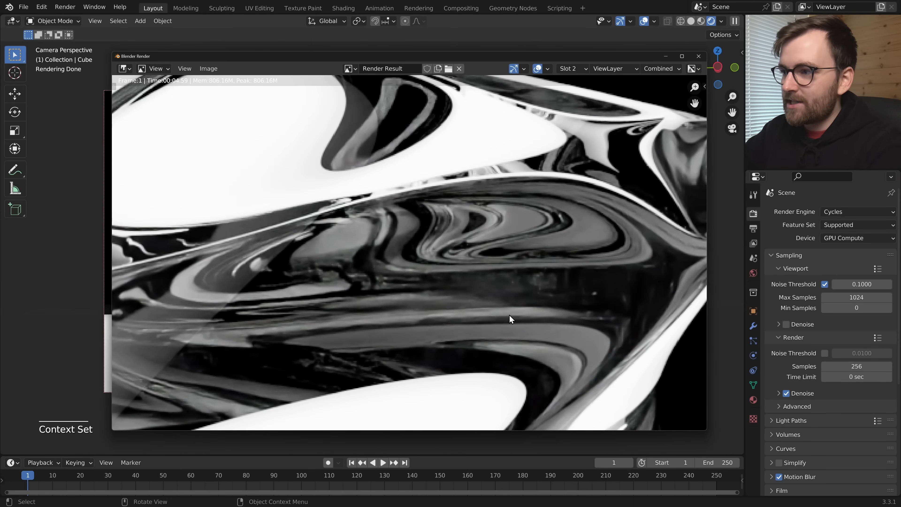
# Compare the renders in Slot 2 and Slot 3 up close, examining the fine detail in the cube's dark reflections.
pyautogui.hotkey('alt', 'j')
pyautogui.scroll(-3, 515, 272)
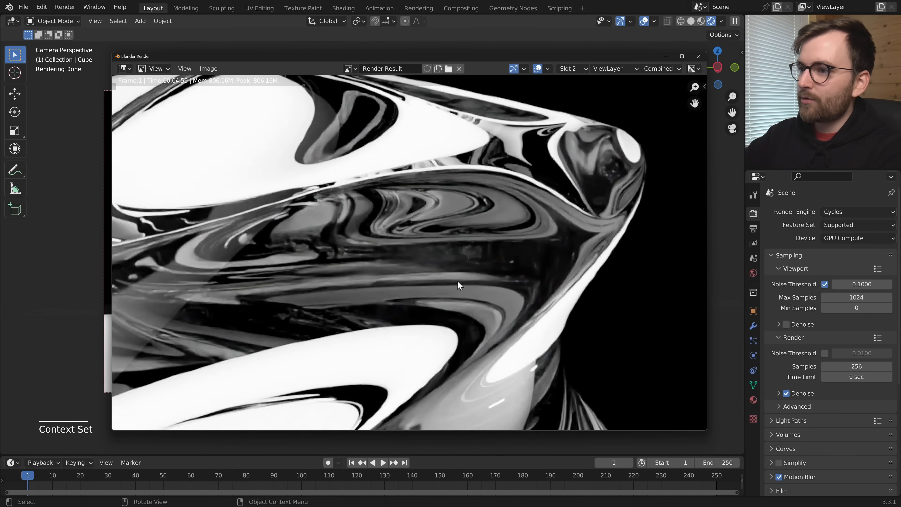
pyautogui.scroll(-2, 459, 286)
pyautogui.moveTo(496, 253); pyautogui.dragTo(518, 252, button='middle')
pyautogui.scroll(4, 396, 269)
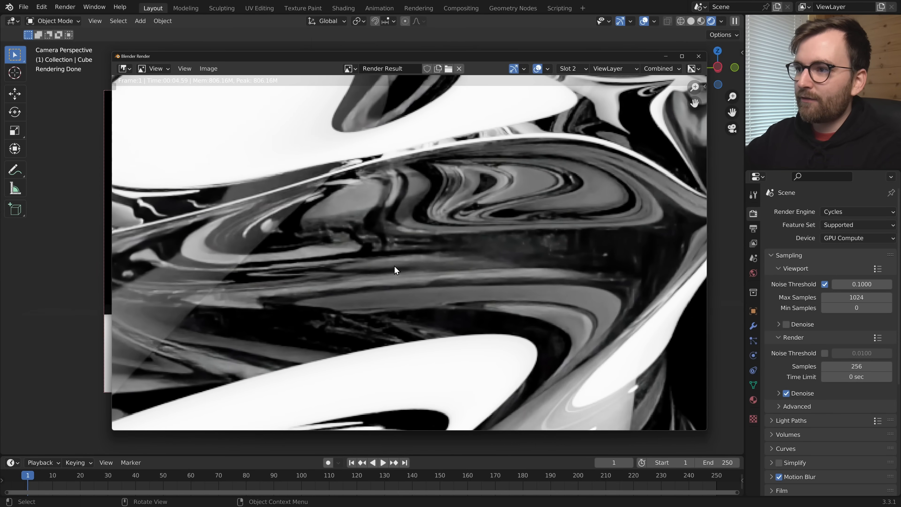
pyautogui.press('2')
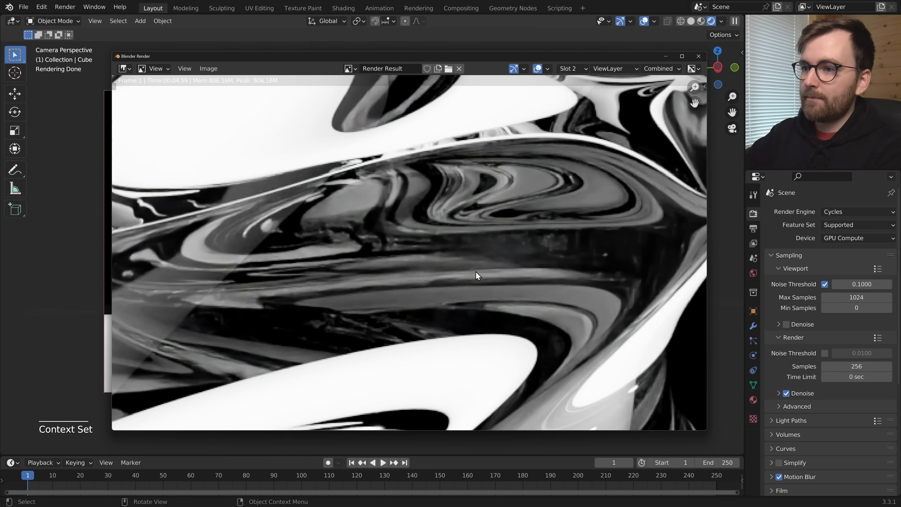
pyautogui.press('3')
pyautogui.press('2')
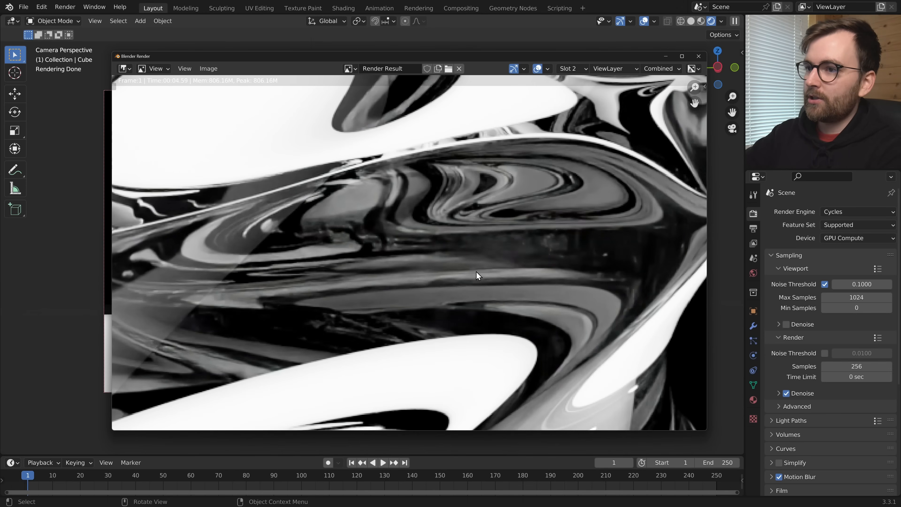
pyautogui.press('3')
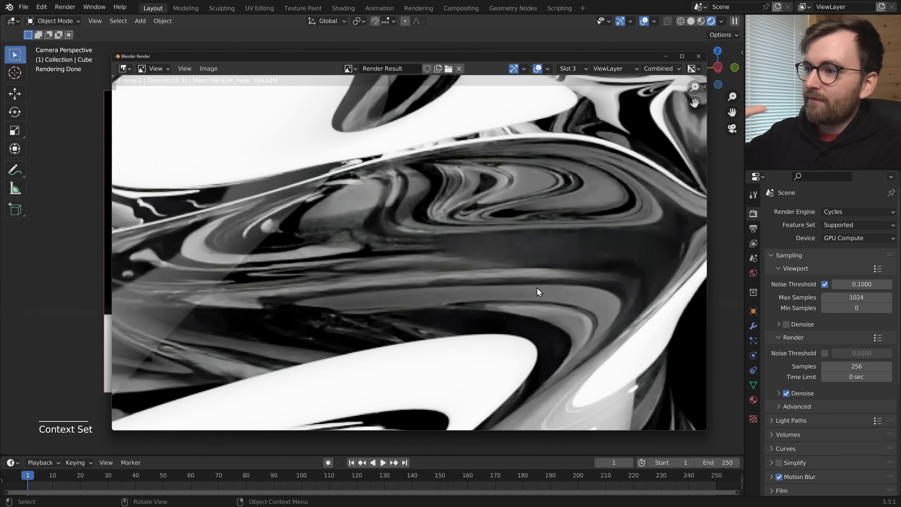
pyautogui.press('2')
pyautogui.press('3')
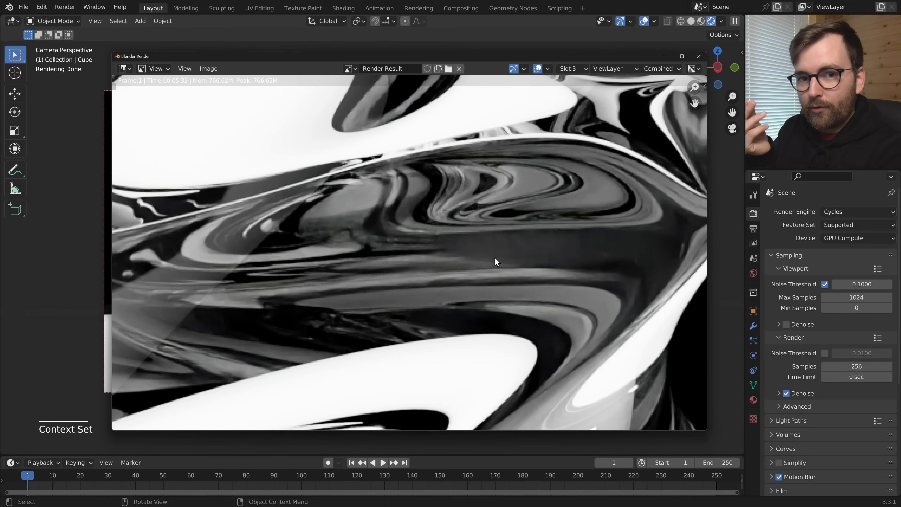
pyautogui.press('2')
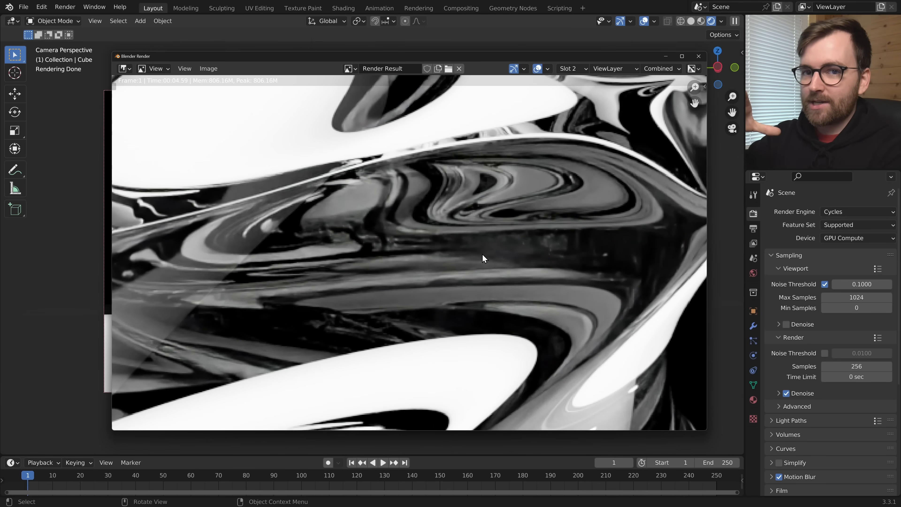
pyautogui.press('3')
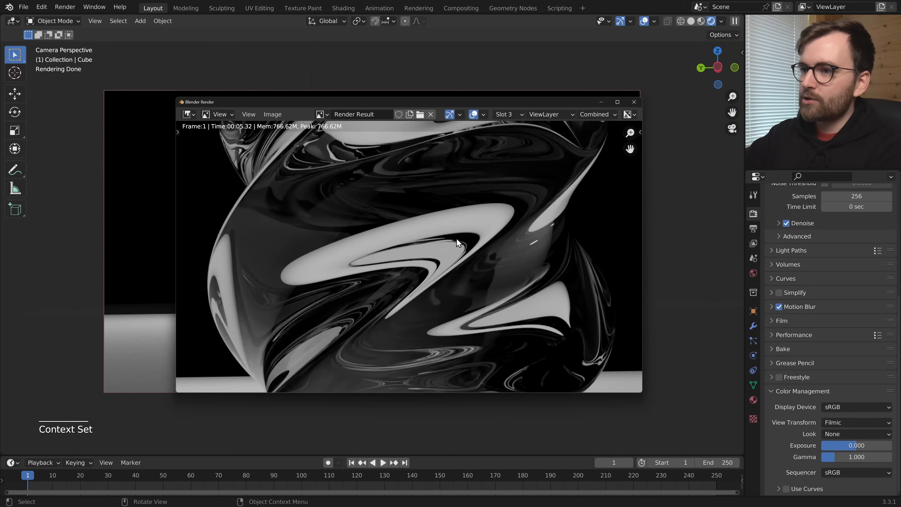
# Mark the upper edge of the large bright reflection in the Slot 3 render with short annotation strokes and erase them.
pyautogui.scroll(4, 456, 238)
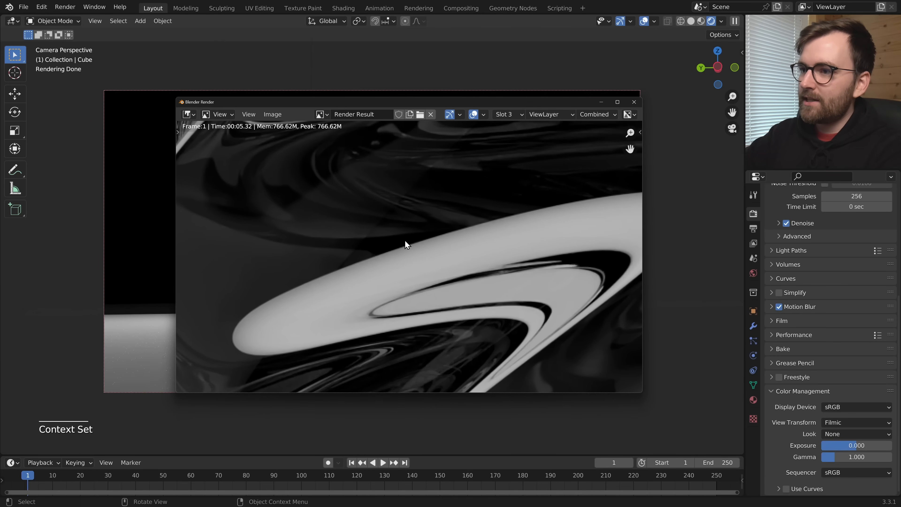
pyautogui.moveTo(416, 234); pyautogui.dragTo(440, 225)
pyautogui.moveTo(442, 224); pyautogui.dragTo(384, 244, button='right')
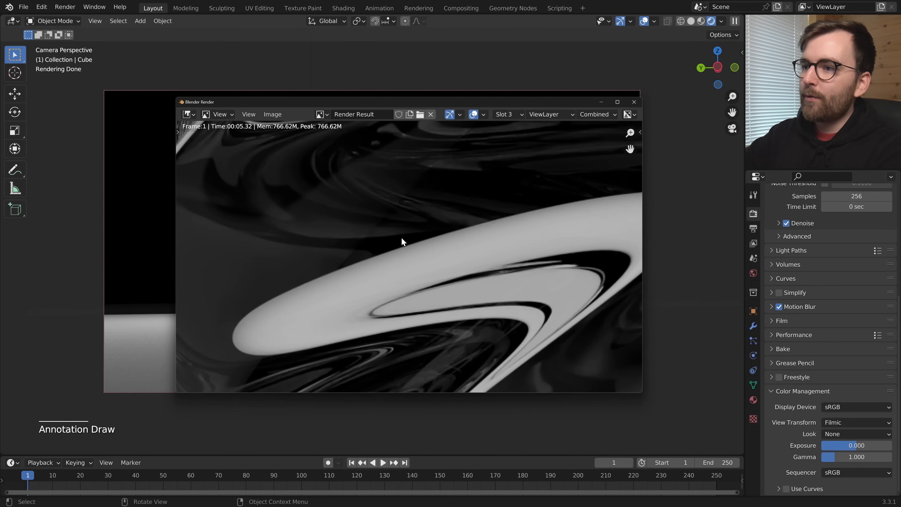
pyautogui.moveTo(405, 237); pyautogui.dragTo(394, 210)
pyautogui.rightClick(385, 192)
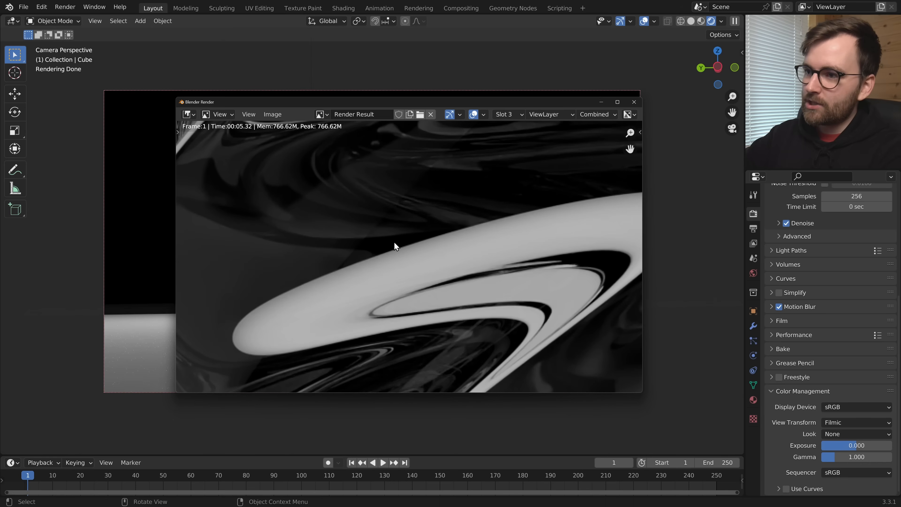
pyautogui.moveTo(394, 244); pyautogui.dragTo(434, 231)
pyautogui.moveTo(396, 261); pyautogui.dragTo(428, 249)
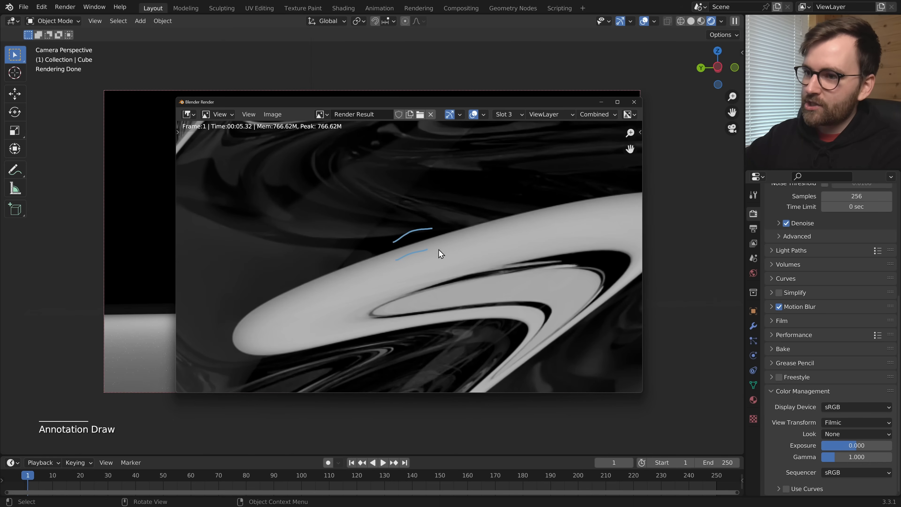
pyautogui.rightClick(416, 243)
# Scale up the floor plane so its hard far edge fades into the dark background, and deselect everything.
pyautogui.click(472, 412)
pyautogui.click(500, 348)
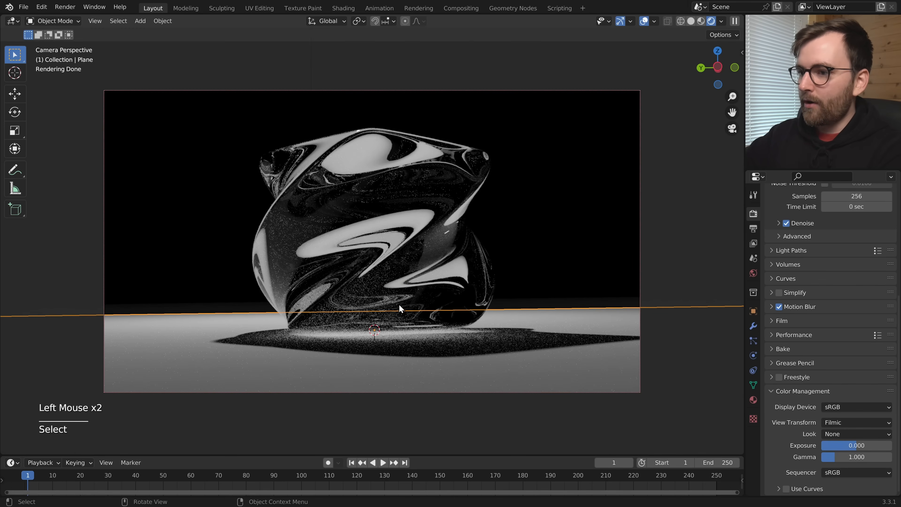
pyautogui.press('n')
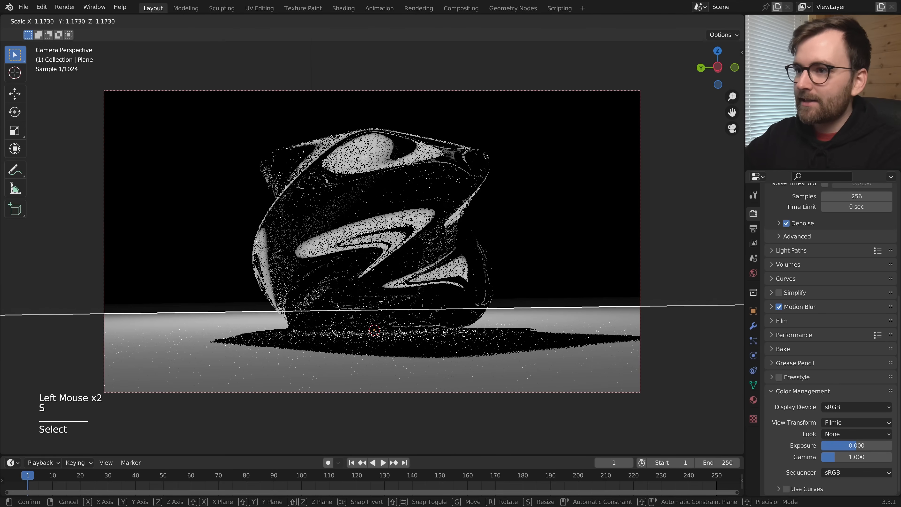
pyautogui.press('n')
pyautogui.hotkey('alt', 'a')
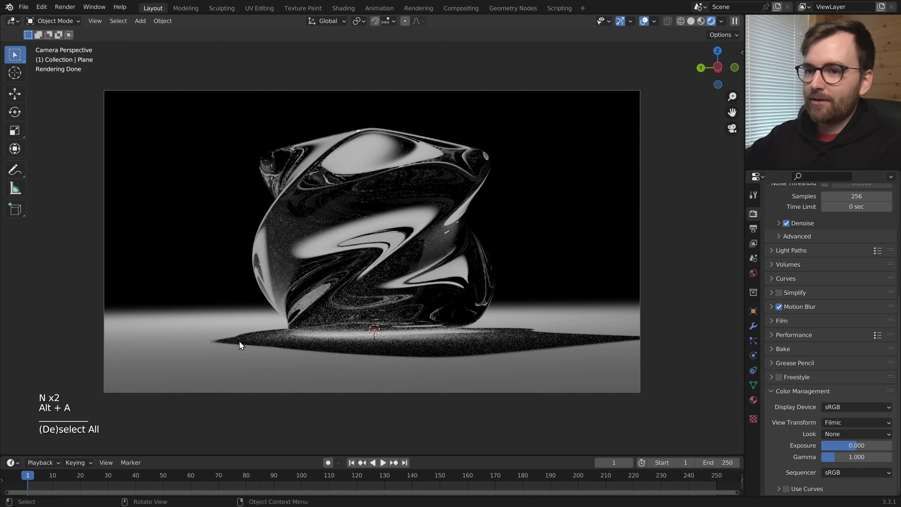
# Check the softened reflections in the viewport, render the frame into Slot 4, and examine the top of the cube up close.
pyautogui.scroll(5, 367, 216)
pyautogui.keyDown('shift'); pyautogui.moveTo(367, 218); pyautogui.dragTo(370, 189, button='middle'); pyautogui.keyUp('shift')
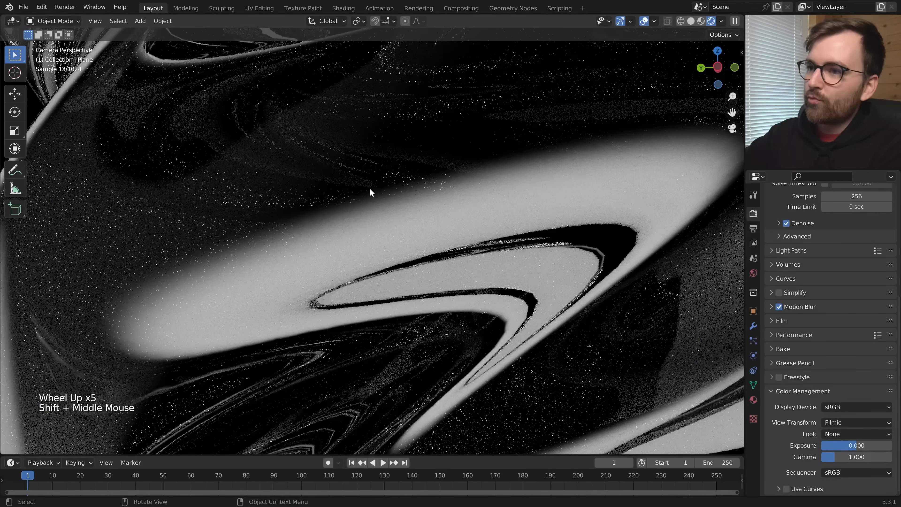
pyautogui.scroll(-1, 387, 240)
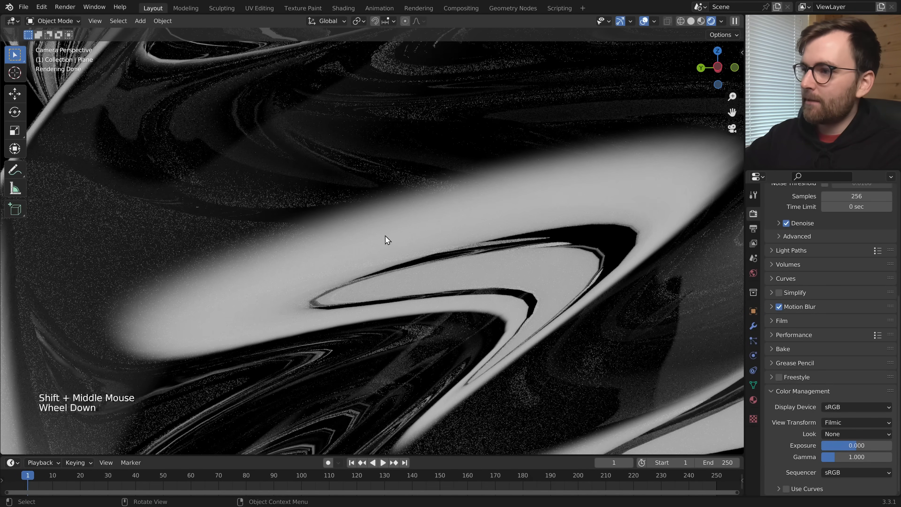
pyautogui.scroll(-3, 387, 237)
pyautogui.press('F12')
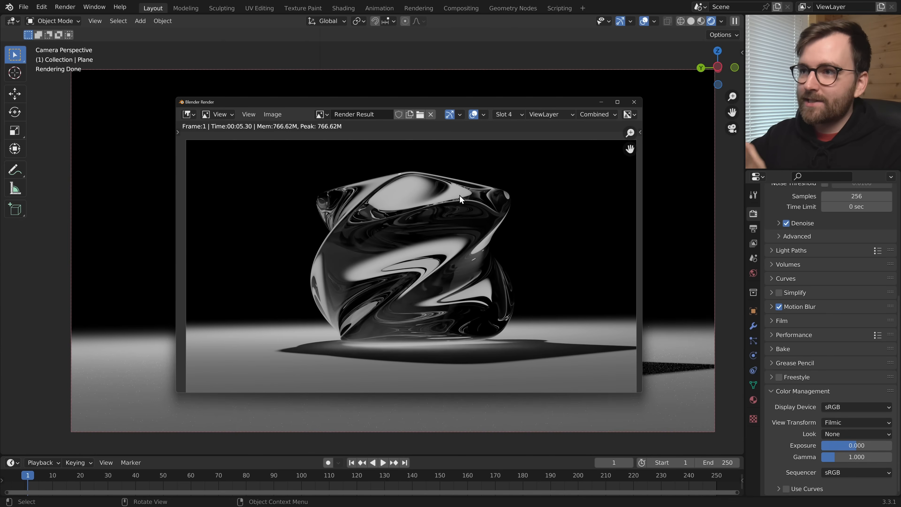
pyautogui.scroll(6, 409, 245)
pyautogui.moveTo(408, 166); pyautogui.dragTo(451, 304, button='middle')
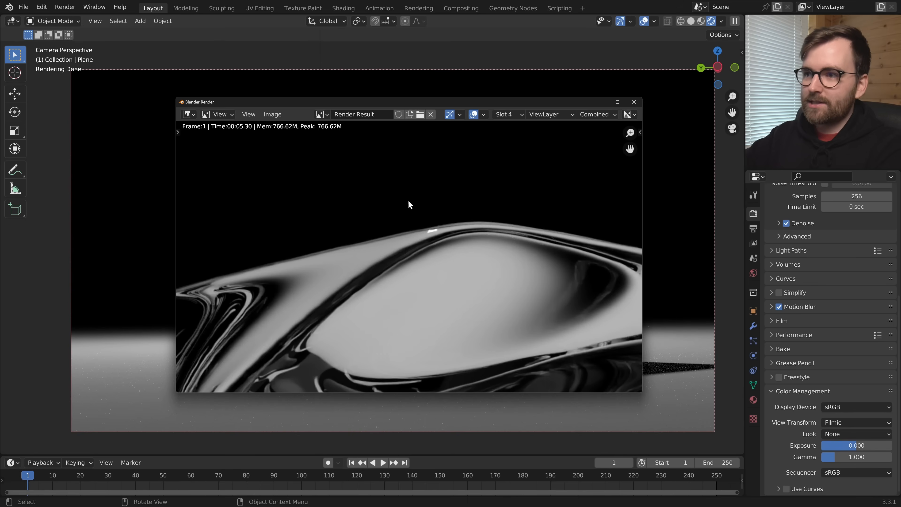
pyautogui.click(458, 44)
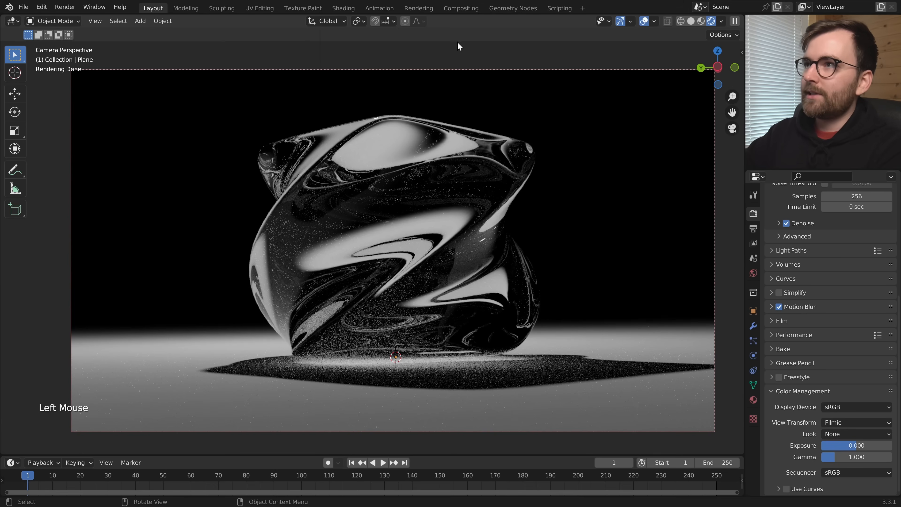
# Enable compositing nodes for the scene and space the Render Layers node away from the Composite node.
pyautogui.click(459, 7)
pyautogui.click(118, 21)
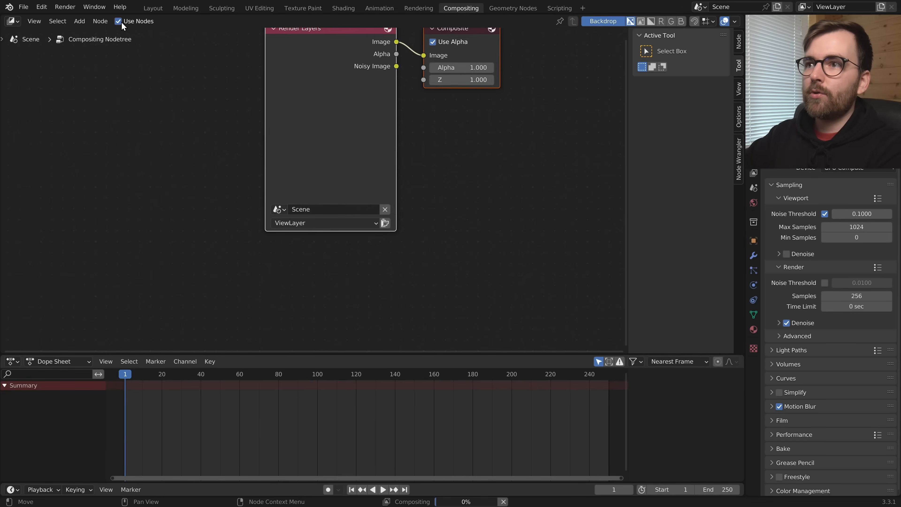
pyautogui.moveTo(472, 124); pyautogui.dragTo(505, 204, button='middle')
pyautogui.moveTo(417, 167); pyautogui.dragTo(221, 167)
# Add a Glare node on the image link between the Render Layers and Composite nodes, and spread the nodes apart.
pyautogui.hotkey('shift', 'a')
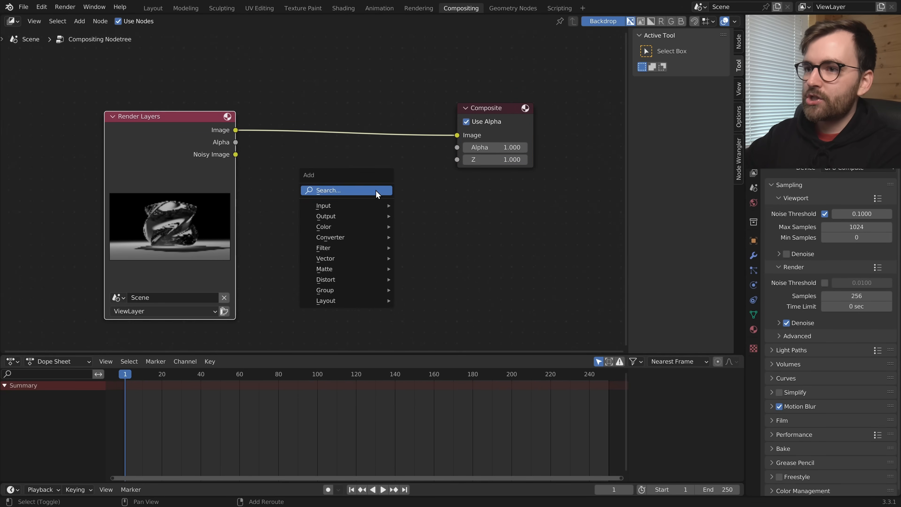
pyautogui.moveTo(358, 248)
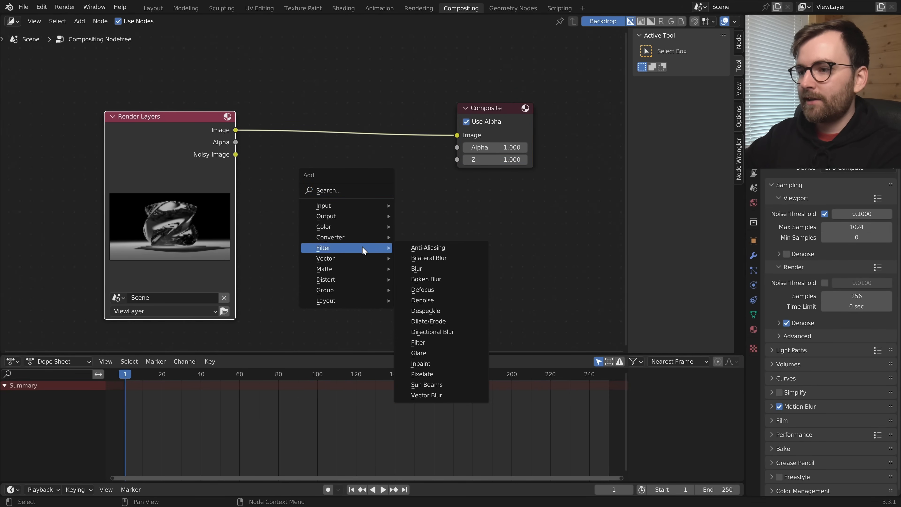
pyautogui.click(437, 345)
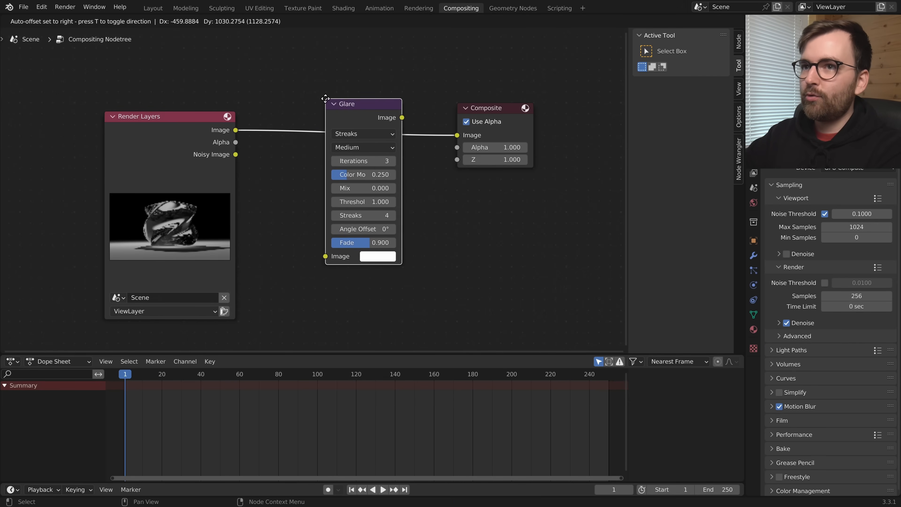
pyautogui.click(337, 93)
pyautogui.moveTo(459, 207); pyautogui.dragTo(483, 255, button='middle')
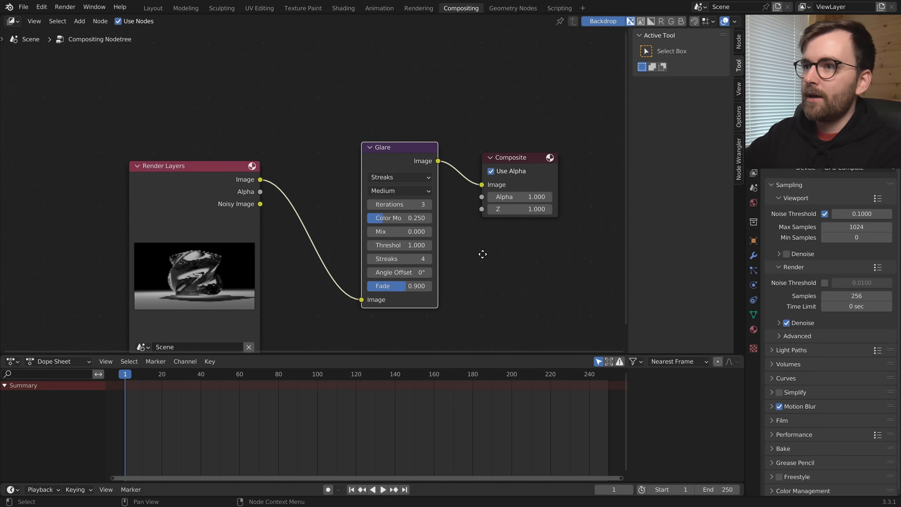
pyautogui.moveTo(247, 183); pyautogui.dragTo(205, 152)
# Set the Glare node to the Fog Glow type with High quality.
pyautogui.click(403, 177)
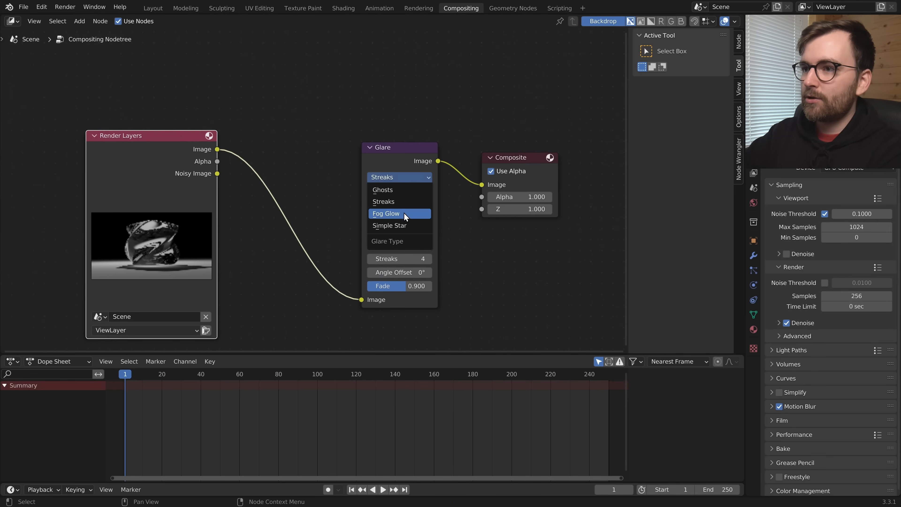
pyautogui.click(404, 214)
pyautogui.click(401, 191)
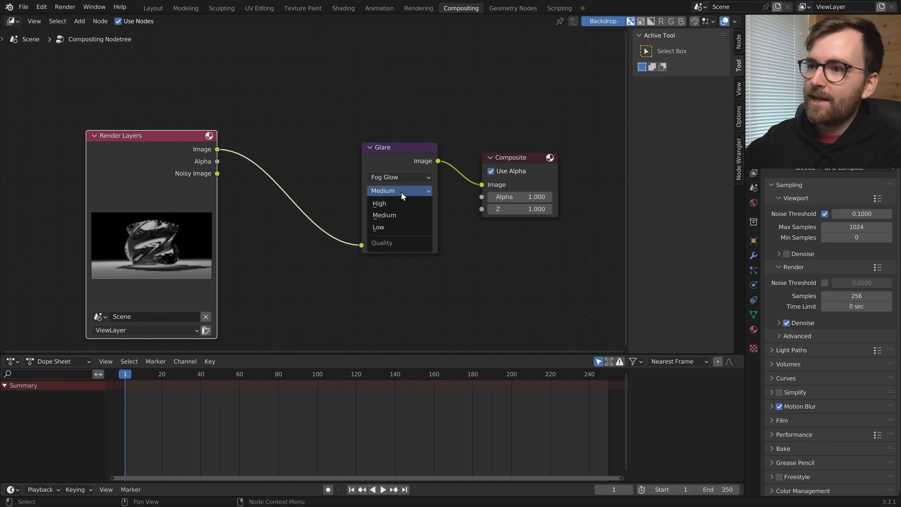
pyautogui.click(404, 207)
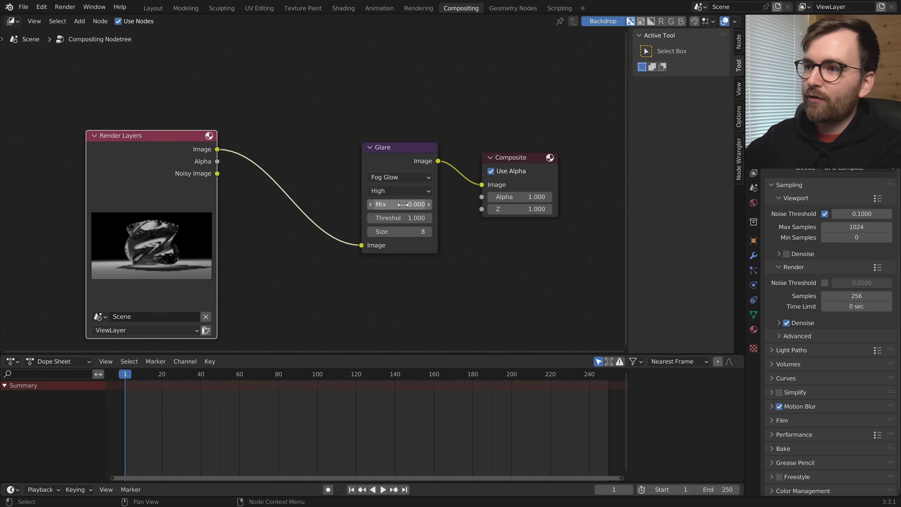
# Set the Glare node's mix to -0.95, threshold to 0 and size to 9, and space the Render Layers node further away.
pyautogui.moveTo(402, 205); pyautogui.dragTo(313, 205)
pyautogui.click(401, 205)
pyautogui.write('-.95')
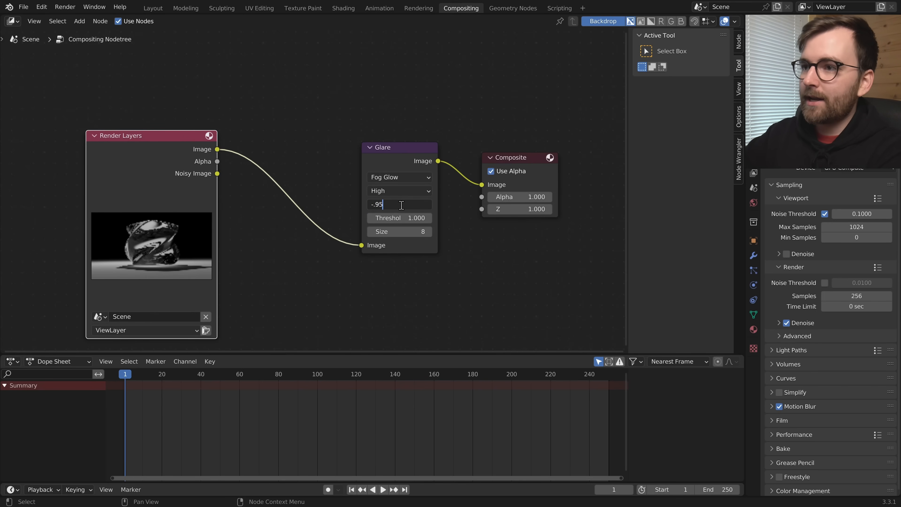
pyautogui.click(469, 253)
pyautogui.moveTo(409, 219); pyautogui.dragTo(367, 220)
pyautogui.click(429, 232)
pyautogui.moveTo(396, 160); pyautogui.dragTo(404, 162)
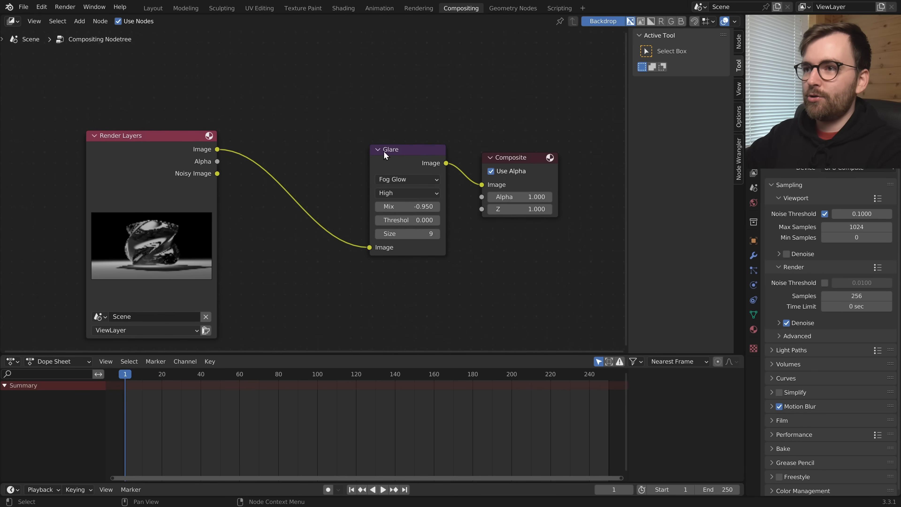
pyautogui.moveTo(192, 171); pyautogui.dragTo(136, 167)
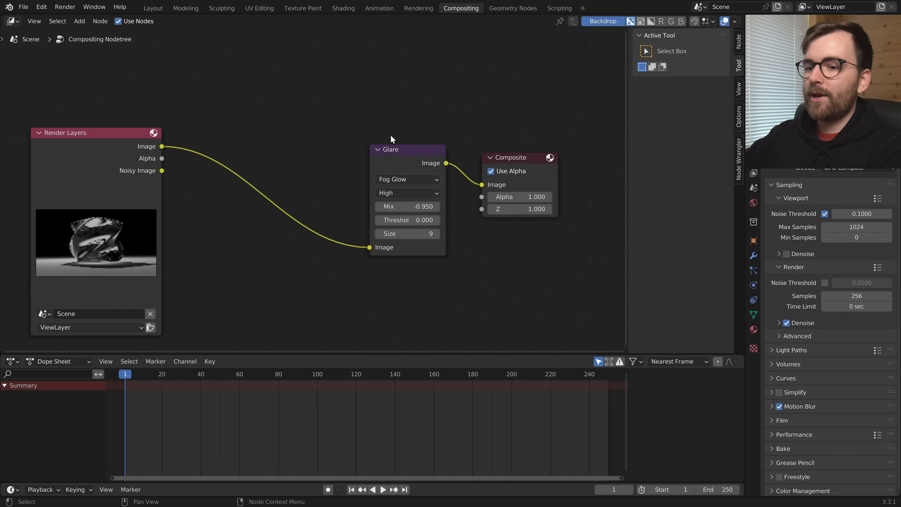
# Open the render result and examine the fog glow around the bright highlight on top of the cube.
pyautogui.press('F11')
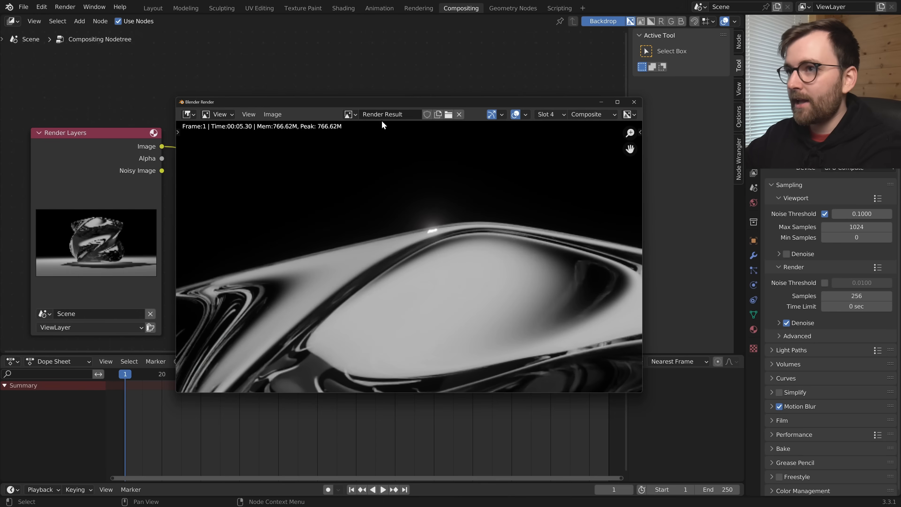
pyautogui.moveTo(471, 189); pyautogui.dragTo(456, 194, button='middle')
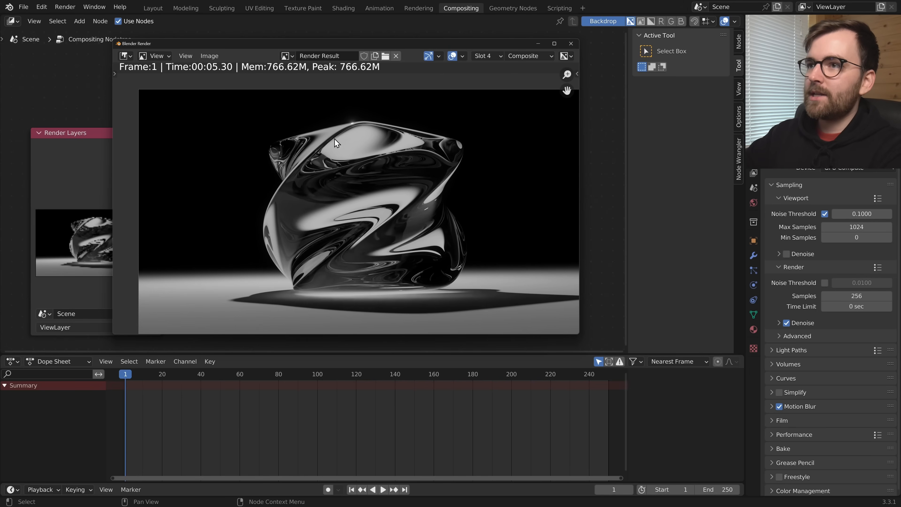
pyautogui.scroll(5, 337, 144)
pyautogui.moveTo(338, 145); pyautogui.dragTo(393, 300, button='middle')
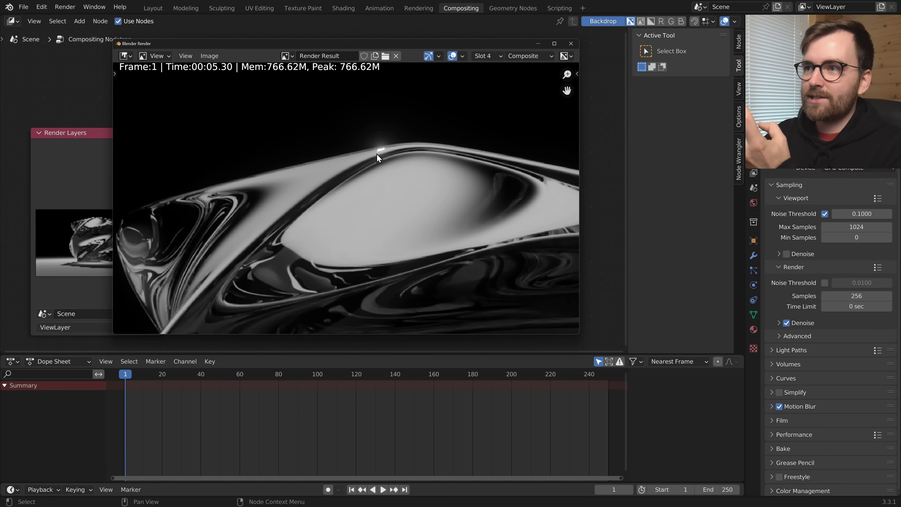
# In the Layout workspace, set the point light's radius to 1 m.
pyautogui.click(153, 7)
pyautogui.click(153, 7)
pyautogui.scroll(-2, 484, 276)
pyautogui.scroll(2, 484, 276)
pyautogui.scroll(-3, 484, 276)
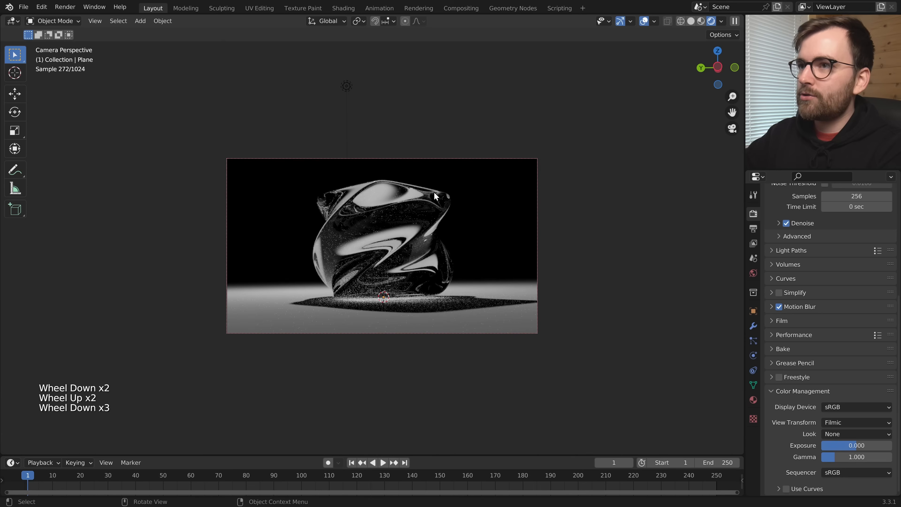
pyautogui.click(347, 87)
pyautogui.click(352, 88)
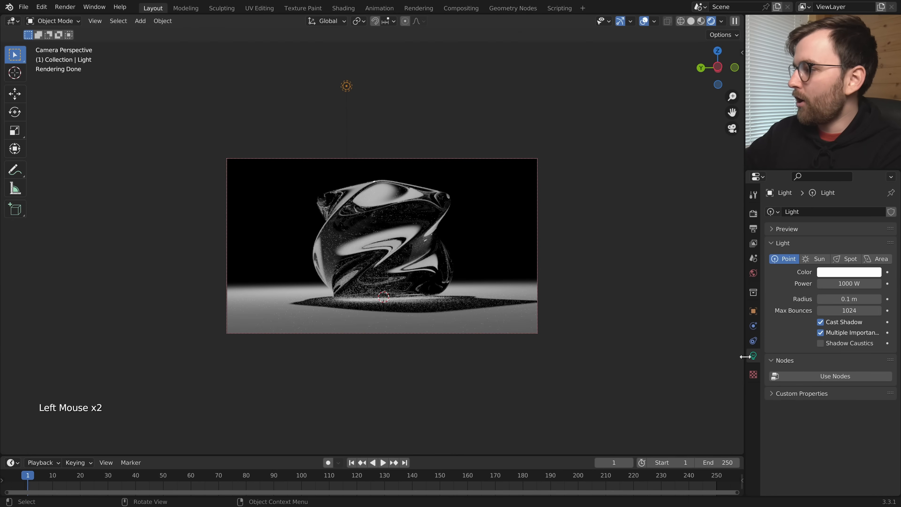
pyautogui.moveTo(835, 299); pyautogui.dragTo(855, 299)
pyautogui.scroll(-2, 449, 230)
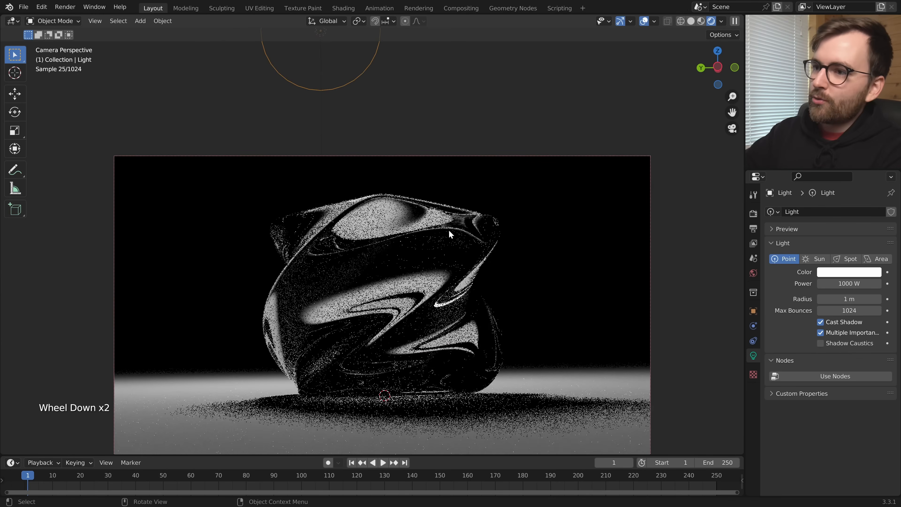
# Deselect everything, render the frame, and enlarge the render window to examine the softer lighting on the whole cube.
pyautogui.scroll(-1, 449, 229)
pyautogui.hotkey('alt', 'a')
pyautogui.hotkey('ctrl', 's')
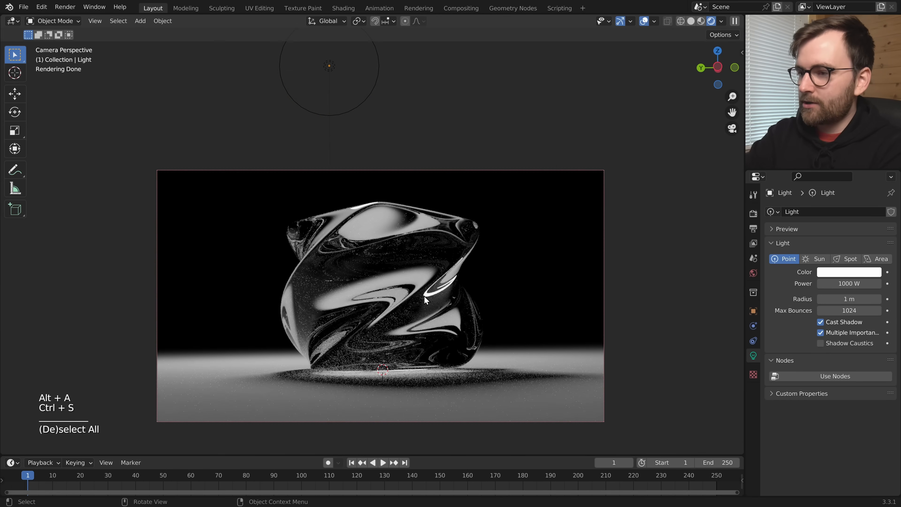
pyautogui.press('F12')
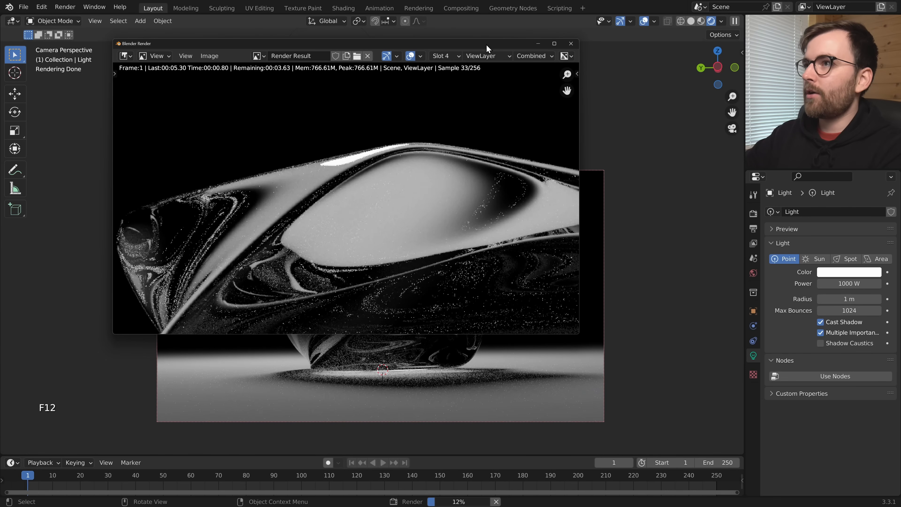
pyautogui.moveTo(486, 45); pyautogui.dragTo(463, 35)
pyautogui.moveTo(556, 323); pyautogui.dragTo(716, 431)
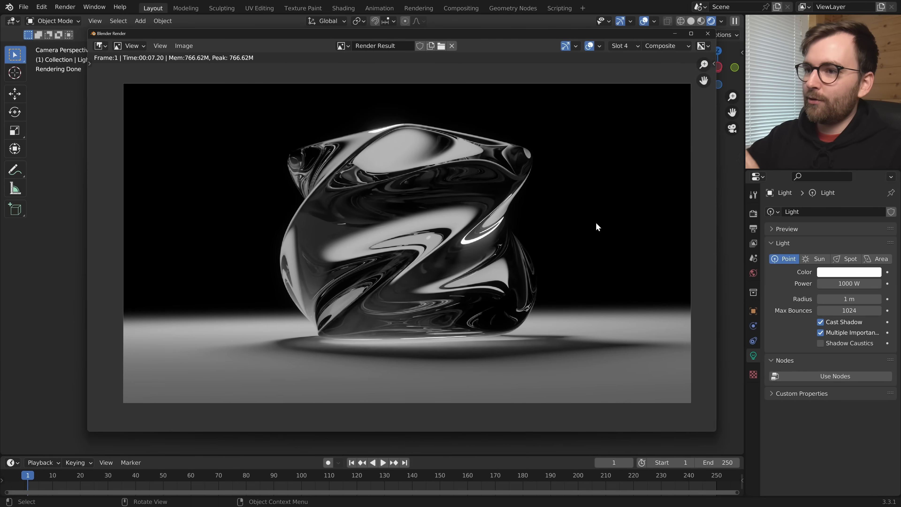
pyautogui.press('Escape')
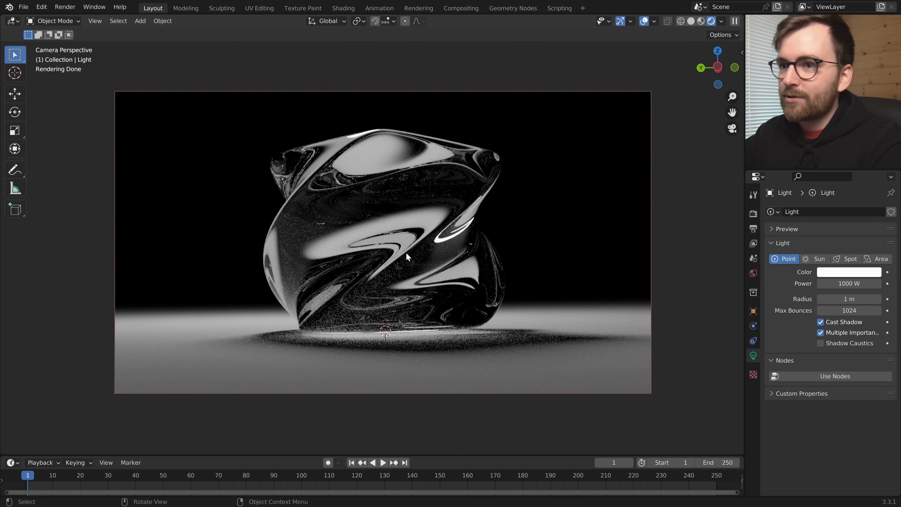
# Save the project on the Desktop as Glass_v01_.blend.
pyautogui.hotkey('ctrl', 's')
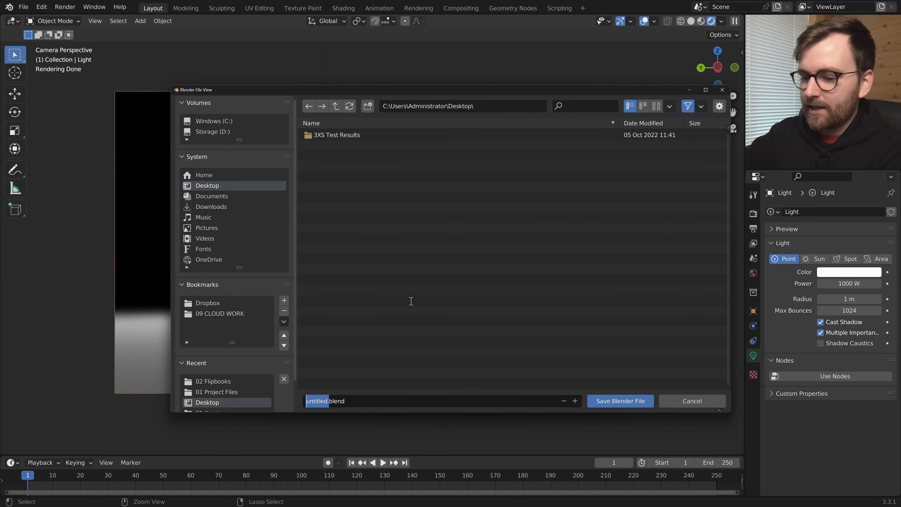
pyautogui.write('Glass_v01')
pyautogui.write('_')
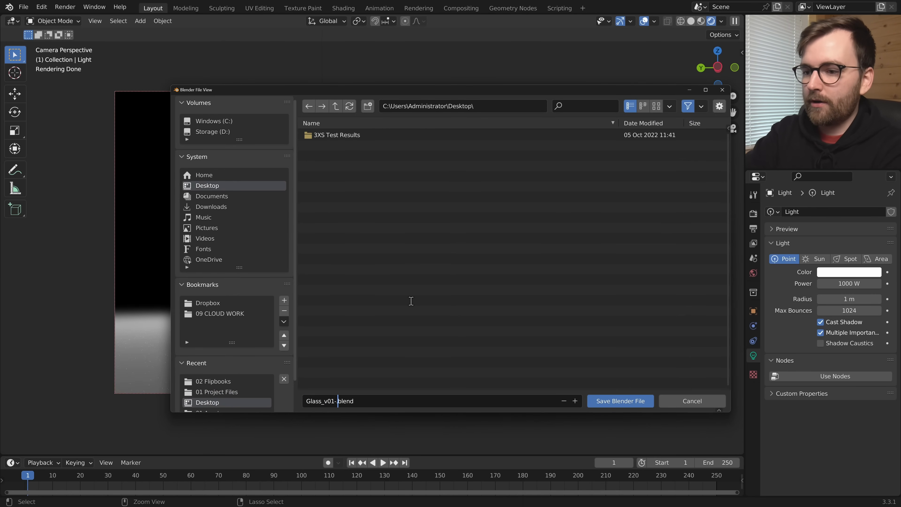
pyautogui.press('Return')
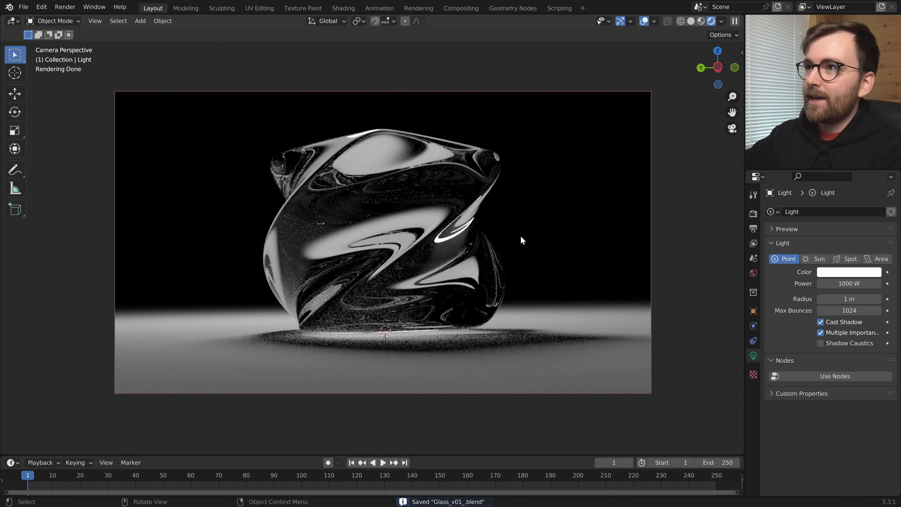
pyautogui.click(460, 8)
pyautogui.click(157, 11)
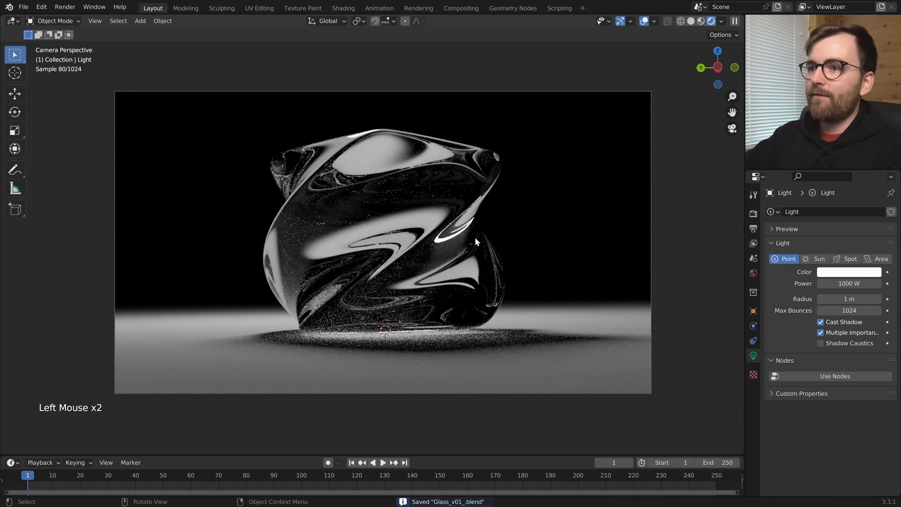
pyautogui.click(381, 171)
pyautogui.hotkey('alt', 'a')
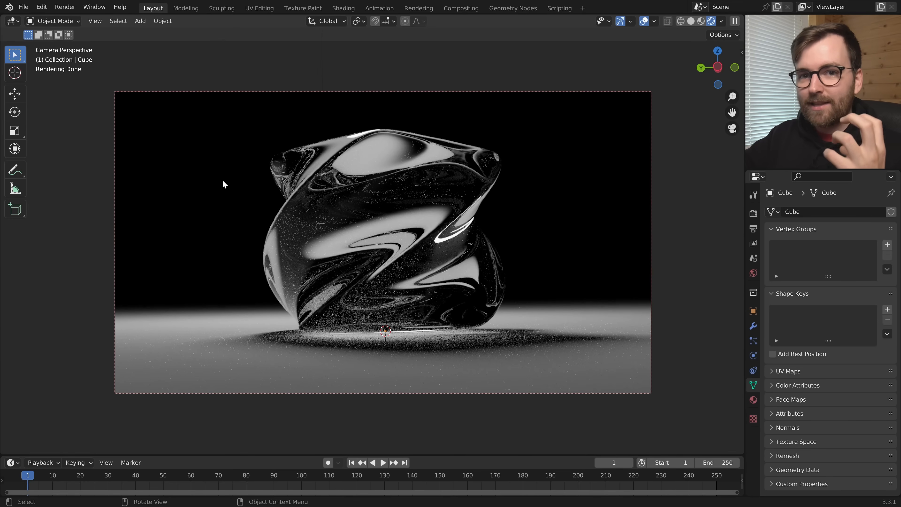
# Save the project as a new version named Glass_v02_.blend on the Desktop.
pyautogui.click(24, 7)
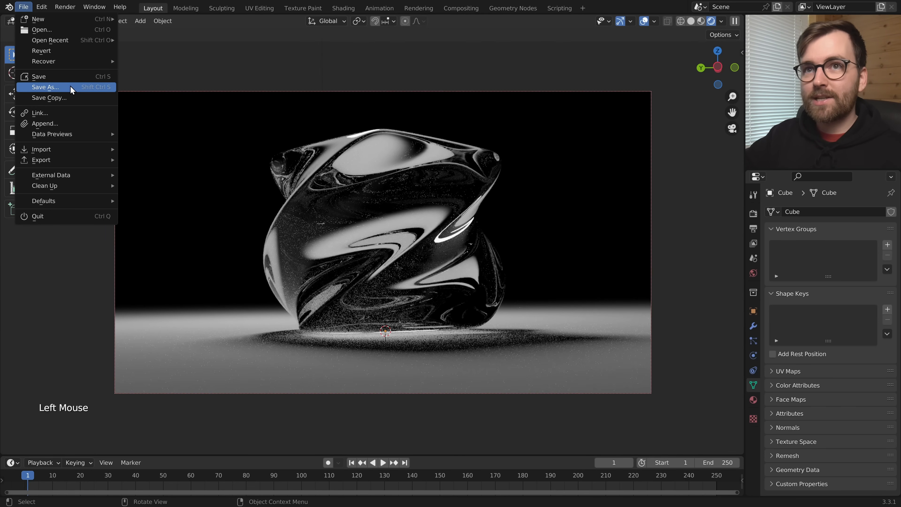
pyautogui.hotkey('ctrl', 'shift', 's')
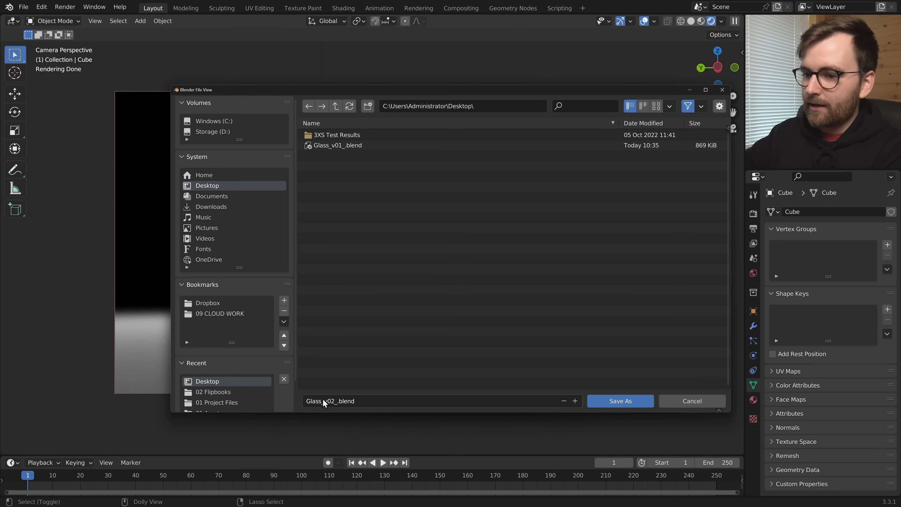
pyautogui.press('Return')
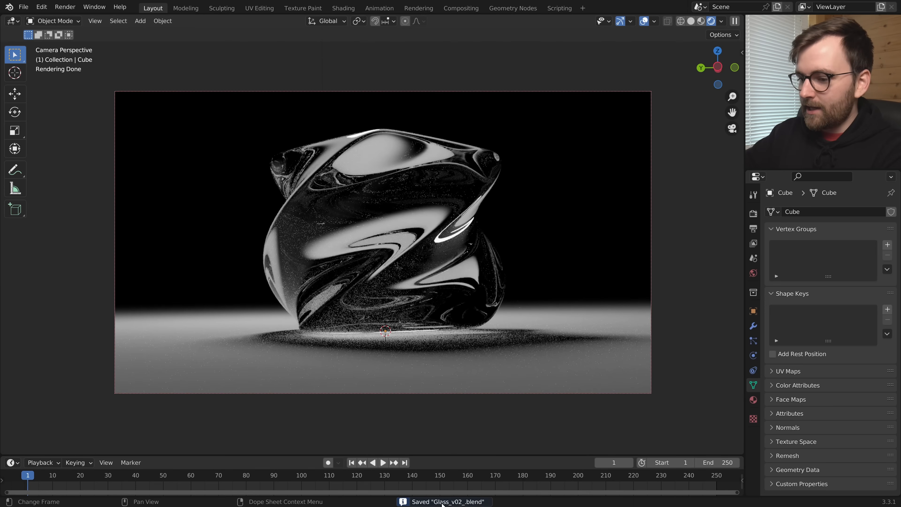
# Select the twisted glass cube and remove its Bevel modifier.
pyautogui.click(472, 231)
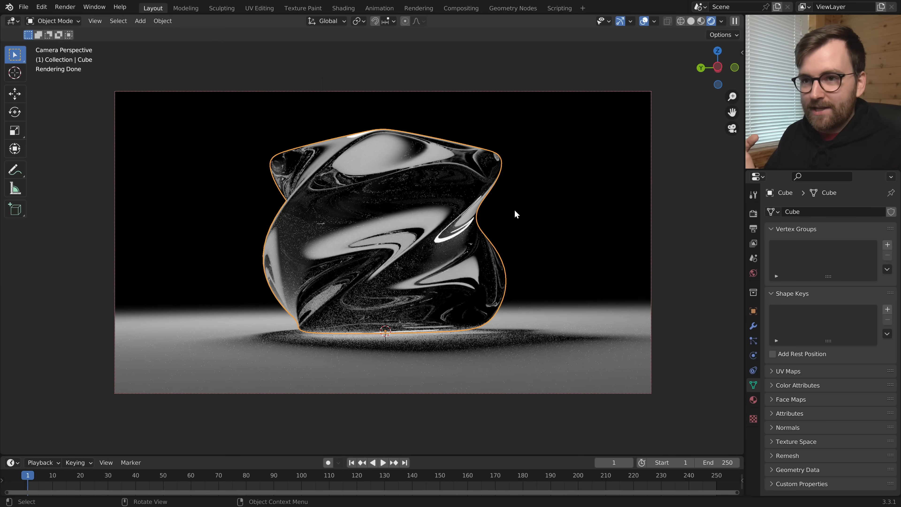
pyautogui.moveTo(515, 209); pyautogui.dragTo(489, 267, button='middle')
pyautogui.scroll(2, 490, 266)
pyautogui.moveTo(490, 266); pyautogui.dragTo(565, 297, button='middle')
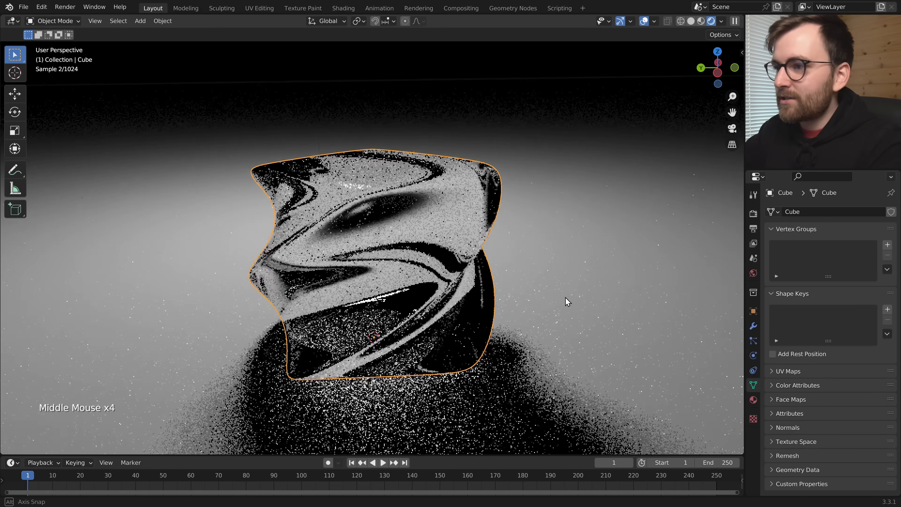
pyautogui.click(753, 326)
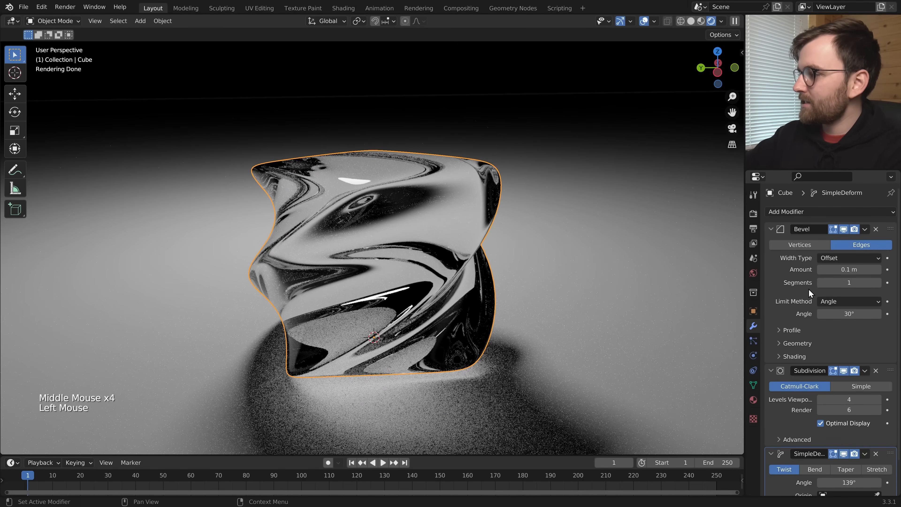
pyautogui.click(879, 235)
pyautogui.click(876, 229)
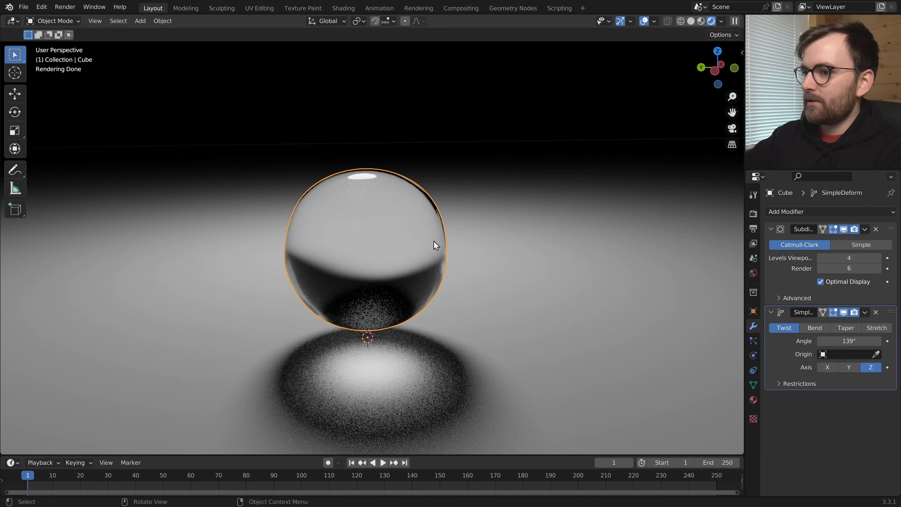
# Replace the glass object with a new default cube and raise it along Z above the floor plane.
pyautogui.press('x')
pyautogui.click(506, 257)
pyautogui.hotkey('shift', 'a')
pyautogui.moveTo(292, 198)
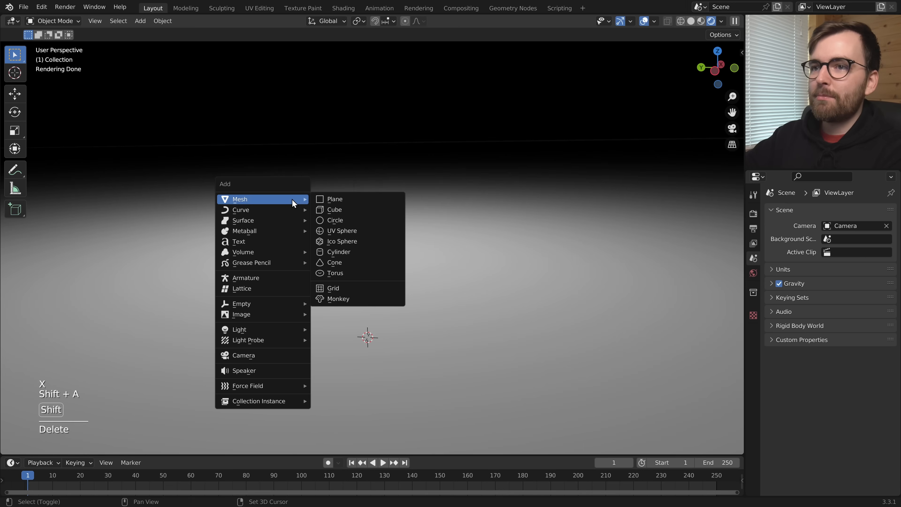
pyautogui.press('g')
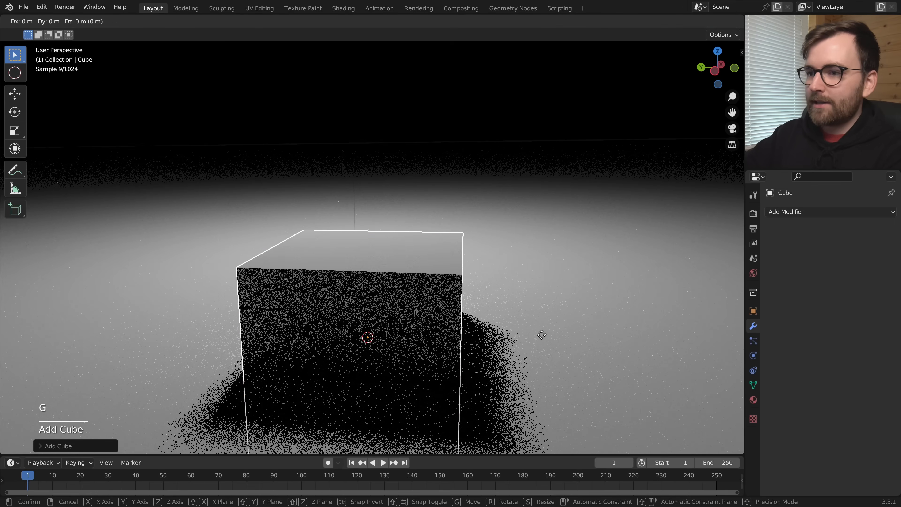
pyautogui.press('z')
pyautogui.click(514, 213)
pyautogui.scroll(-1, 499, 252)
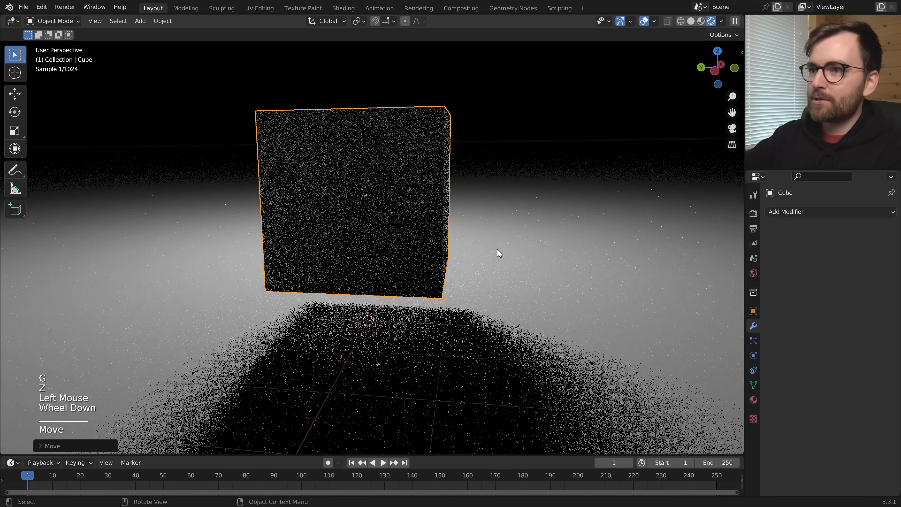
# Subdivide the whole cube in Edit Mode with 10 cuts and a smoothness of 1 to form a cube sphere.
pyautogui.scroll(-1, 499, 251)
pyautogui.moveTo(499, 252); pyautogui.dragTo(472, 294, button='middle')
pyautogui.scroll(1, 460, 282)
pyautogui.moveTo(472, 295); pyautogui.dragTo(485, 312, button='middle')
pyautogui.scroll(2, 486, 312)
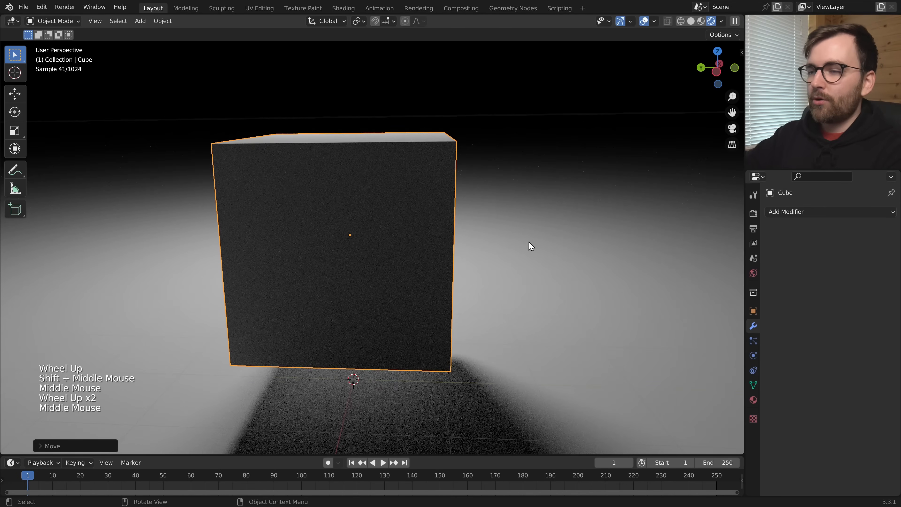
pyautogui.press('Tab')
pyautogui.rightClick(482, 259)
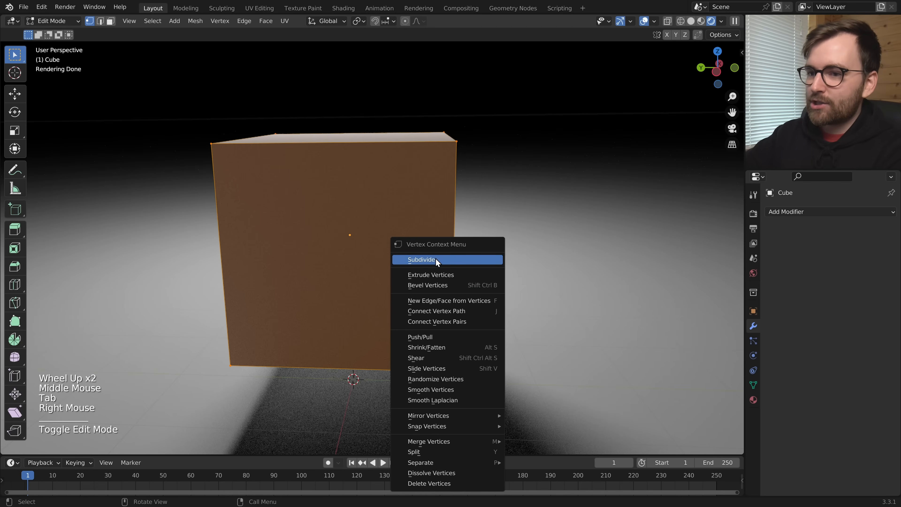
pyautogui.click(436, 261)
pyautogui.moveTo(125, 373); pyautogui.dragTo(167, 385)
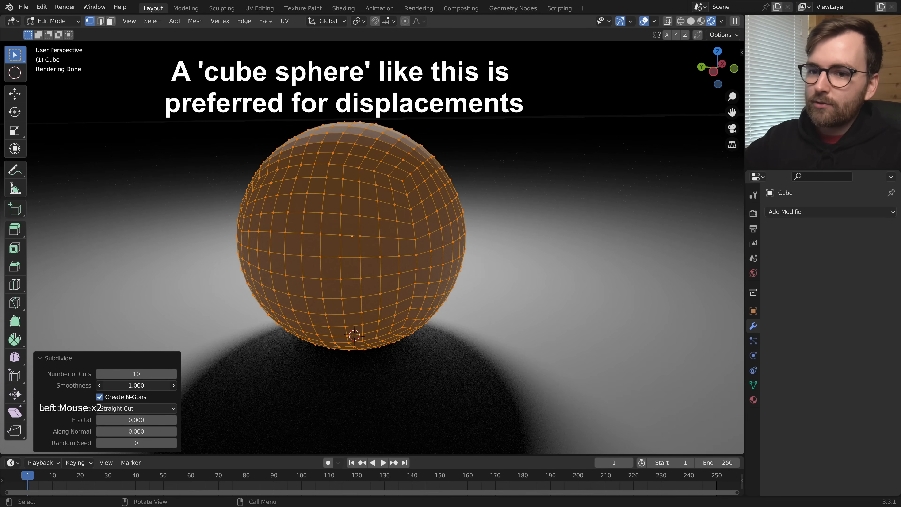
pyautogui.scroll(-2, 499, 233)
pyautogui.moveTo(490, 248); pyautogui.dragTo(499, 234, button='middle')
pyautogui.press('r')
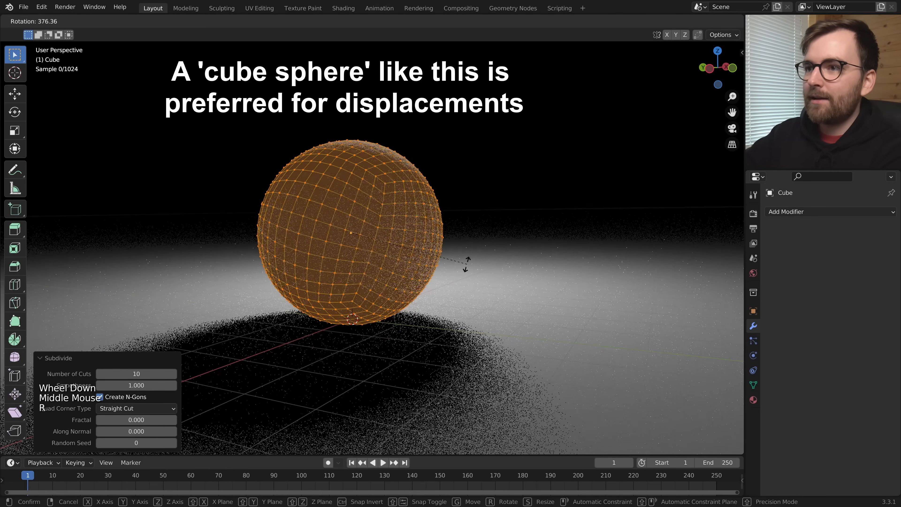
pyautogui.press('Escape')
# Return to Object Mode and move the sphere up along Z so it floats above the floor plane.
pyautogui.moveTo(48, 363); pyautogui.dragTo(464, 306, button='middle')
pyautogui.press('Tab')
pyautogui.scroll(-2, 475, 304)
pyautogui.press('g')
pyautogui.press('z')
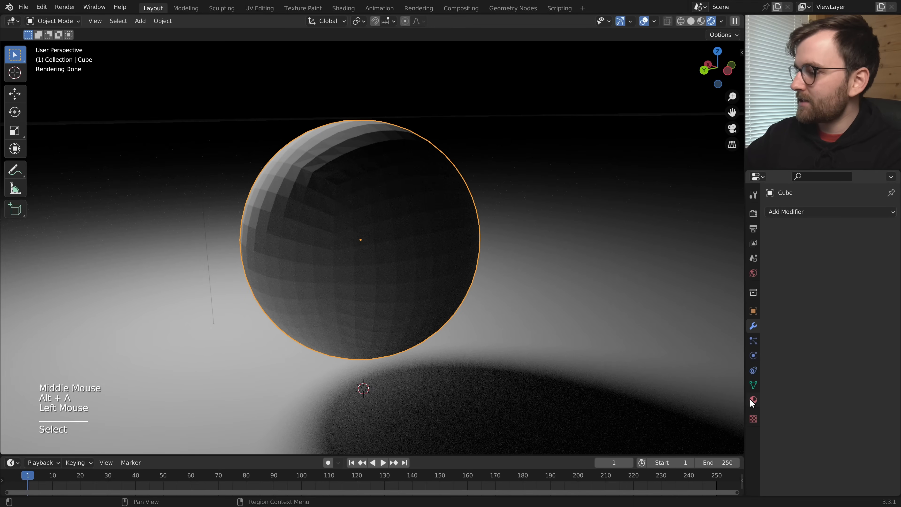
# Assign the existing glass material to the sphere and rename the material Glass.
pyautogui.click(753, 401)
pyautogui.click(772, 255)
pyautogui.click(714, 268)
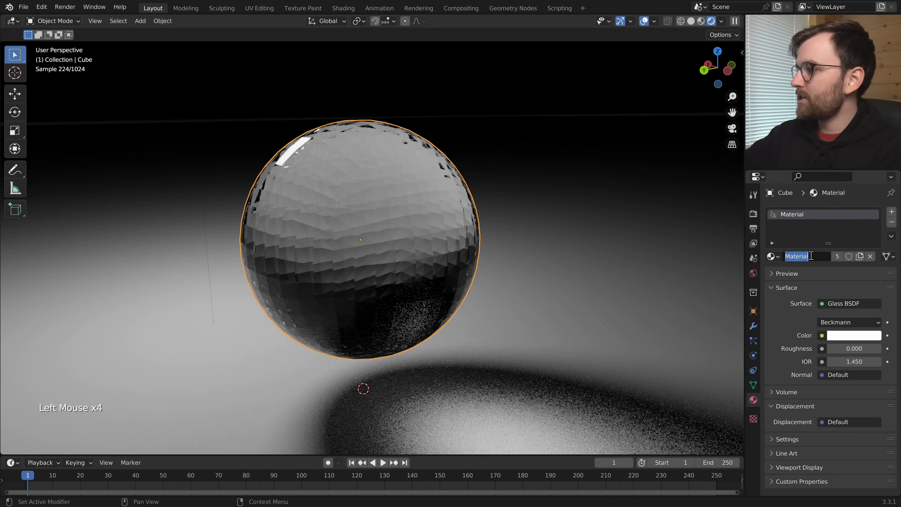
pyautogui.doubleClick(811, 255)
pyautogui.write('Glass')
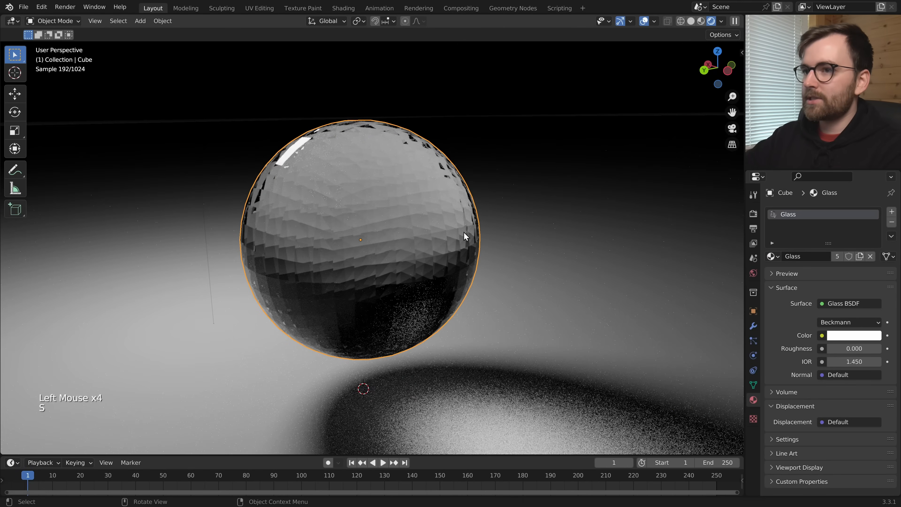
# Apply Shade Smooth to the glass sphere.
pyautogui.hotkey('alt', 'a')
pyautogui.click(464, 232)
pyautogui.moveTo(464, 231); pyautogui.dragTo(516, 262, button='middle')
pyautogui.rightClick(515, 262)
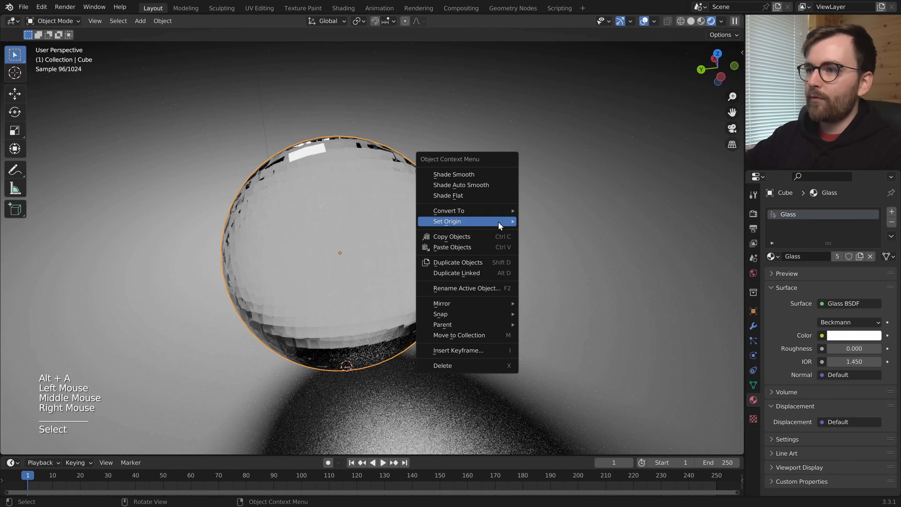
pyautogui.click(458, 172)
pyautogui.scroll(-1, 461, 325)
pyautogui.moveTo(444, 328); pyautogui.dragTo(447, 298, button='middle')
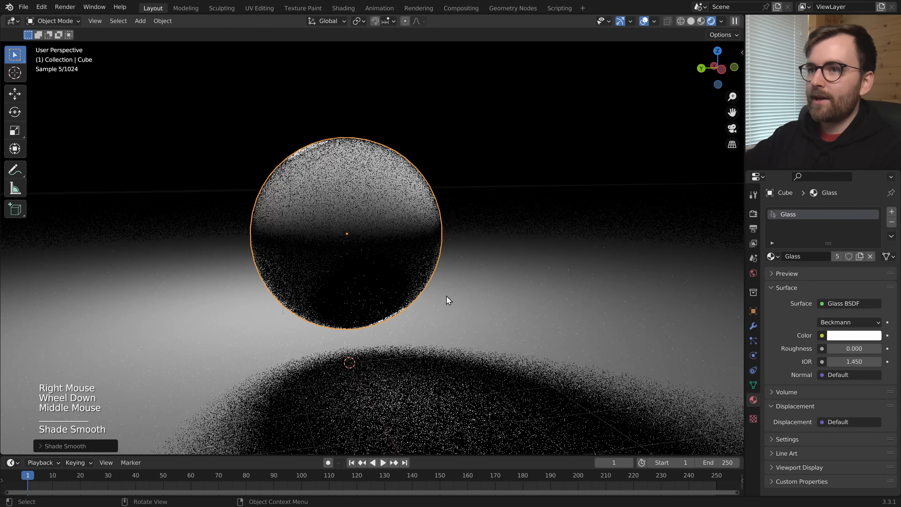
pyautogui.moveTo(402, 324); pyautogui.dragTo(447, 317, button='middle')
pyautogui.press('KP_Decimal')
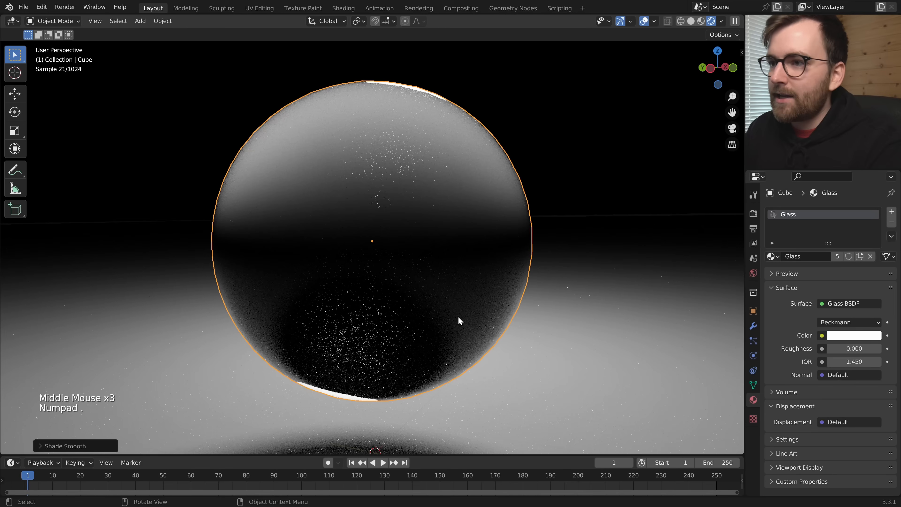
pyautogui.scroll(-2, 509, 271)
pyautogui.moveTo(508, 272); pyautogui.dragTo(526, 279, button='middle')
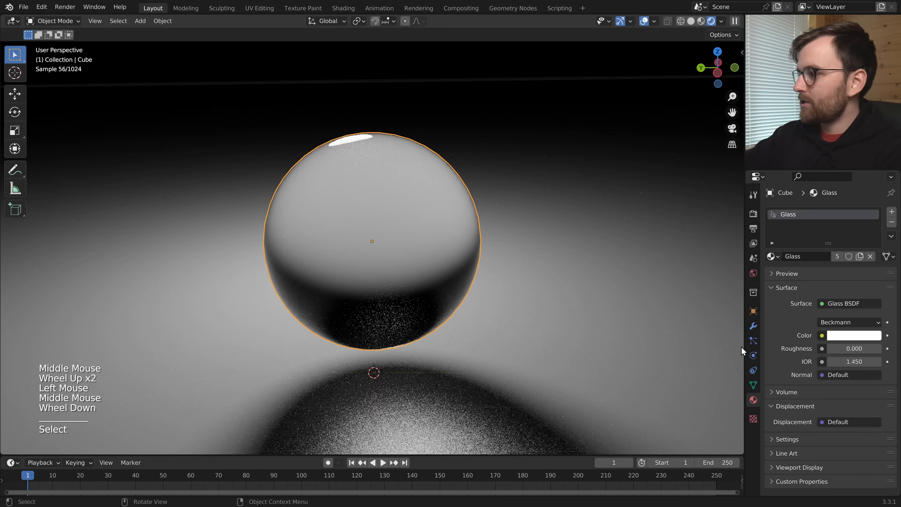
# Add a Displace modifier to the sphere and create a new texture for it.
pyautogui.click(753, 326)
pyautogui.click(811, 212)
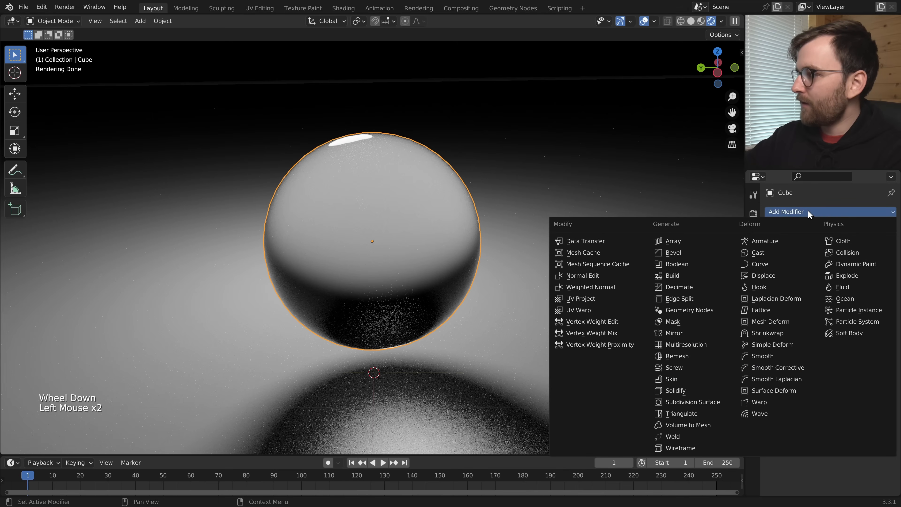
pyautogui.click(775, 275)
pyautogui.moveTo(546, 263); pyautogui.dragTo(581, 256, button='middle')
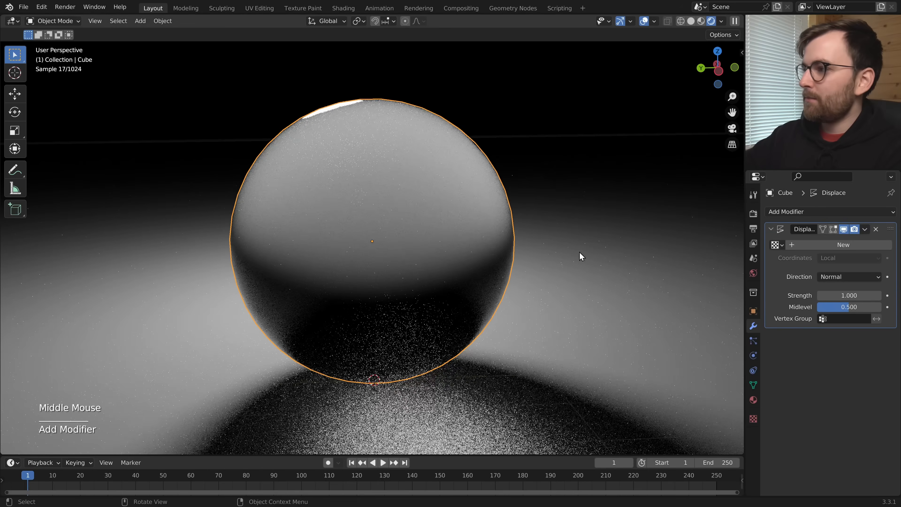
pyautogui.click(811, 244)
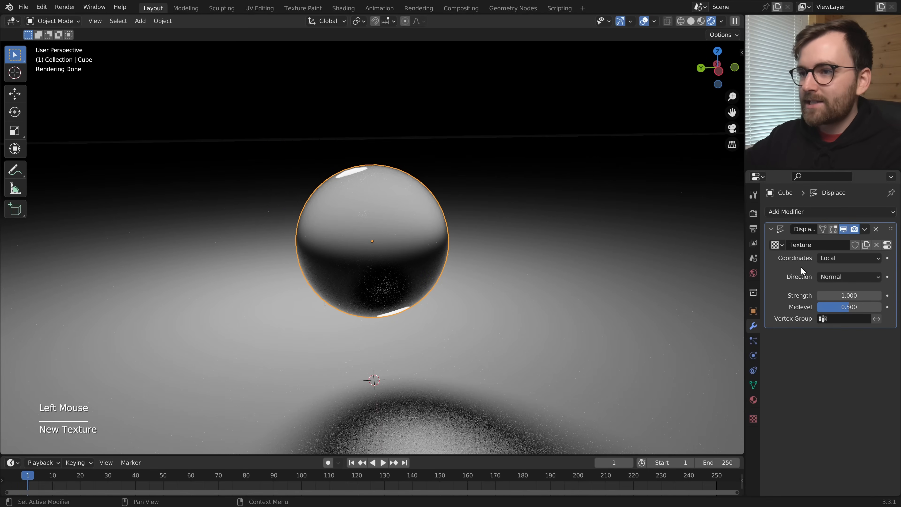
# Set the displacement texture's type to Voronoi.
pyautogui.click(887, 245)
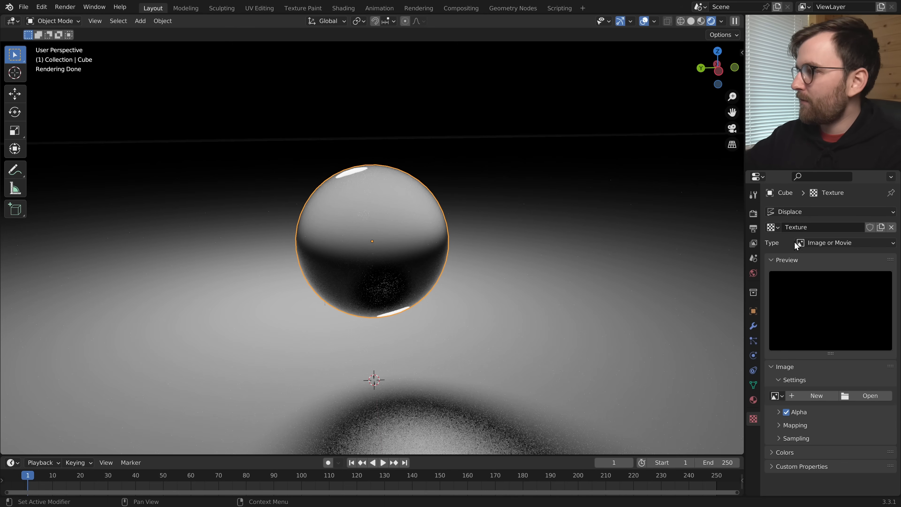
pyautogui.click(814, 243)
pyautogui.click(828, 368)
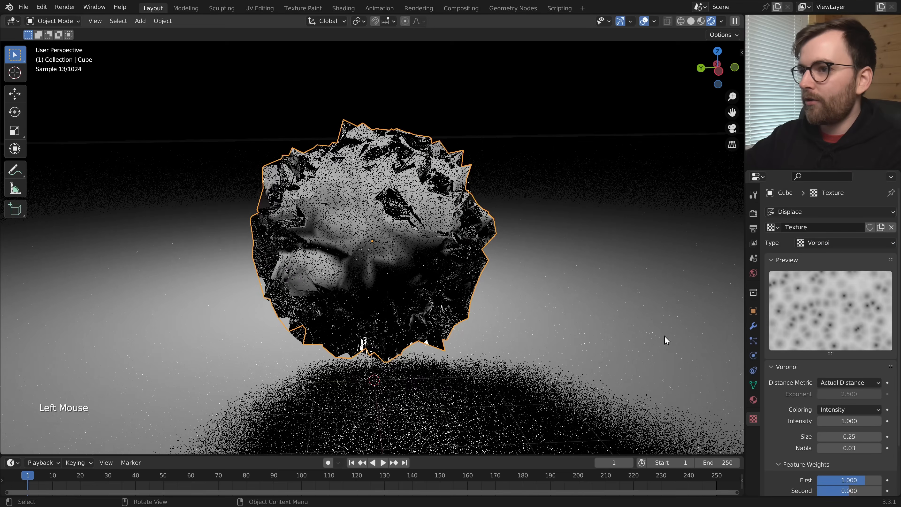
pyautogui.moveTo(540, 324); pyautogui.dragTo(543, 347, button='middle')
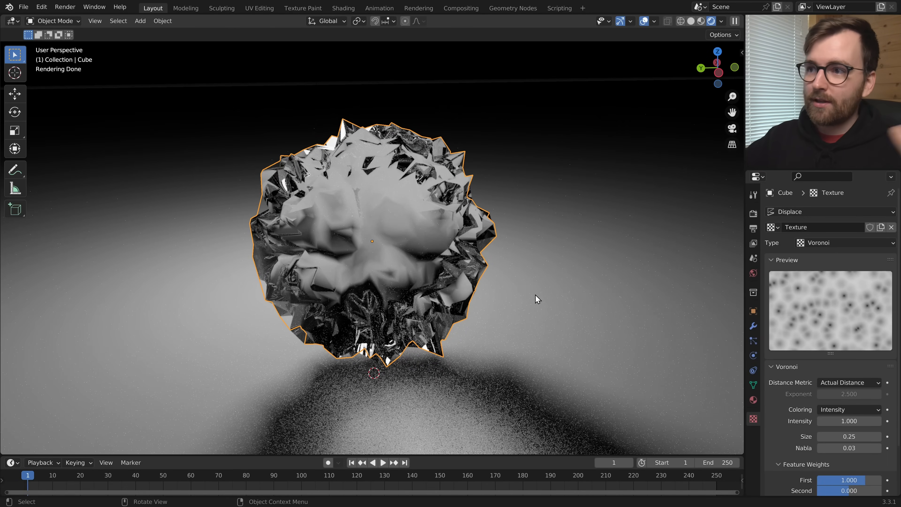
pyautogui.moveTo(526, 286); pyautogui.dragTo(533, 284, button='middle')
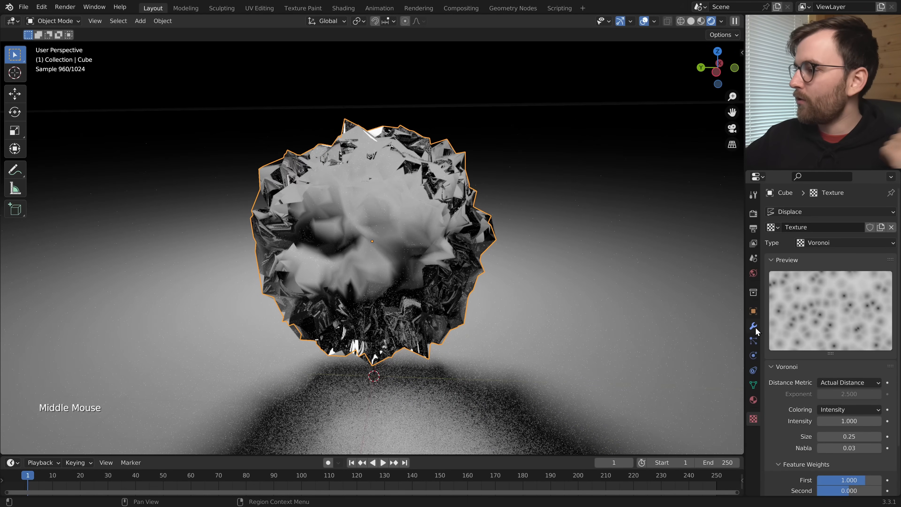
# Add a Subdivision Surface modifier to the sphere with viewport and render levels of 3.
pyautogui.click(755, 327)
pyautogui.click(804, 213)
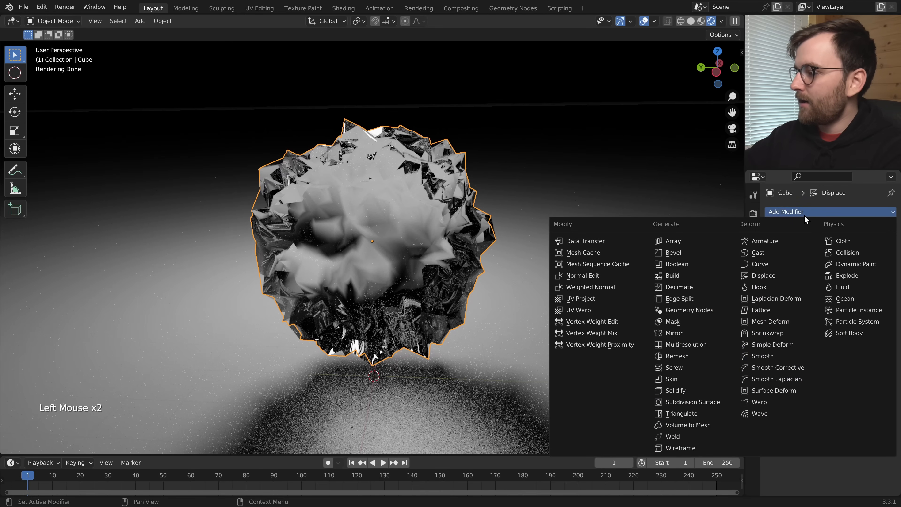
pyautogui.click(693, 402)
pyautogui.moveTo(518, 294)
pyautogui.mouseDown(button='middle')
pyautogui.moveTo(508, 286)
pyautogui.moveTo(530, 300)
pyautogui.mouseUp(button='middle')
pyautogui.click(879, 364)
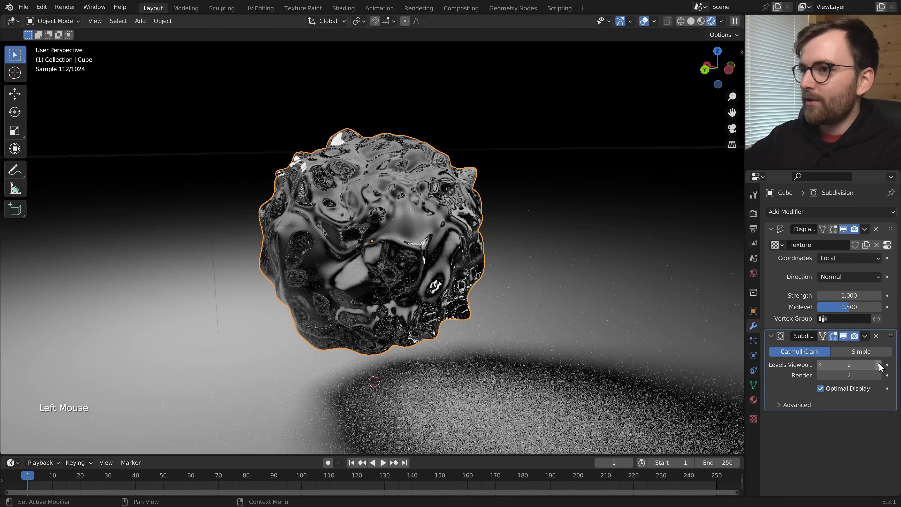
pyautogui.click(878, 365)
pyautogui.click(878, 375)
pyautogui.moveTo(522, 287); pyautogui.dragTo(441, 305, button='middle')
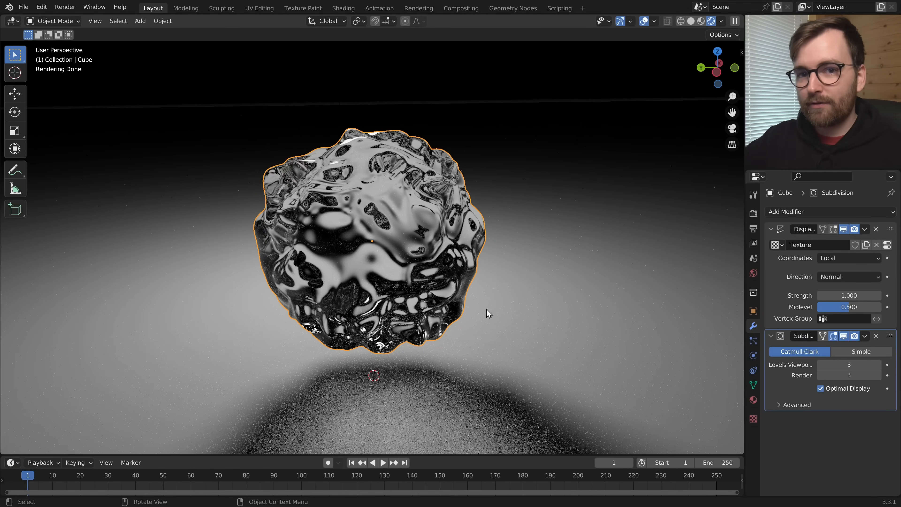
# Reorder the modifier stack so the Subdivision modifier comes before the Displace modifier.
pyautogui.click(888, 343)
pyautogui.moveTo(891, 336); pyautogui.dragTo(871, 224)
pyautogui.moveTo(479, 268); pyautogui.dragTo(499, 272, button='middle')
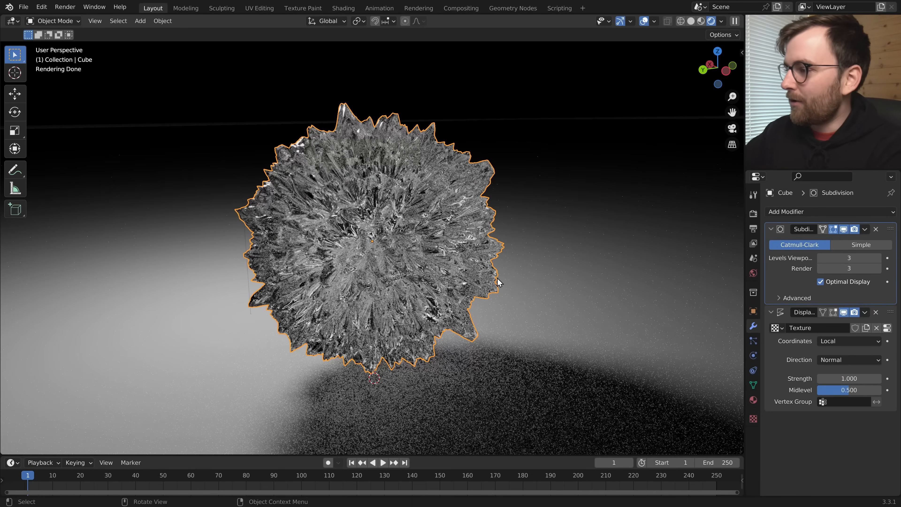
# Increase the Voronoi texture's noise size to 1.18.
pyautogui.click(753, 419)
pyautogui.click(773, 261)
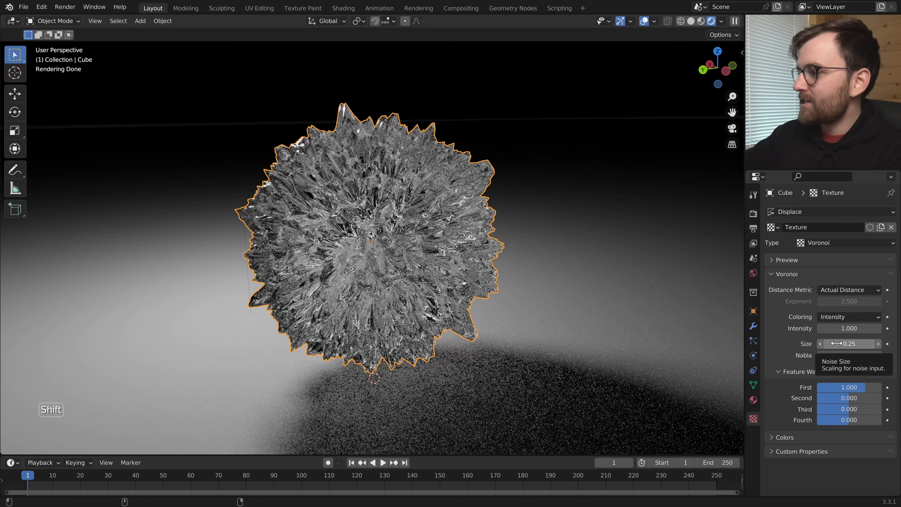
pyautogui.keyDown('shift'); pyautogui.moveTo(836, 343); pyautogui.dragTo(884, 343); pyautogui.keyUp('shift')
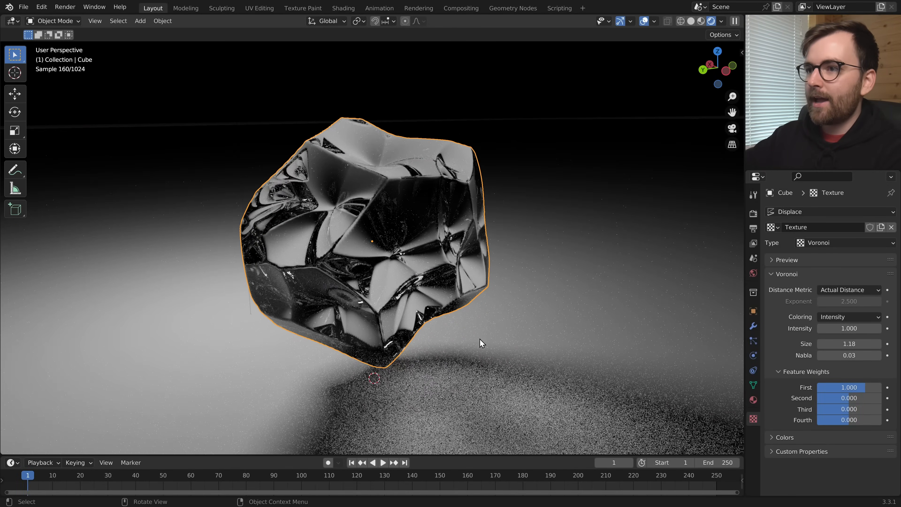
pyautogui.moveTo(480, 339); pyautogui.dragTo(557, 296, button='middle')
pyautogui.scroll(2, 517, 276)
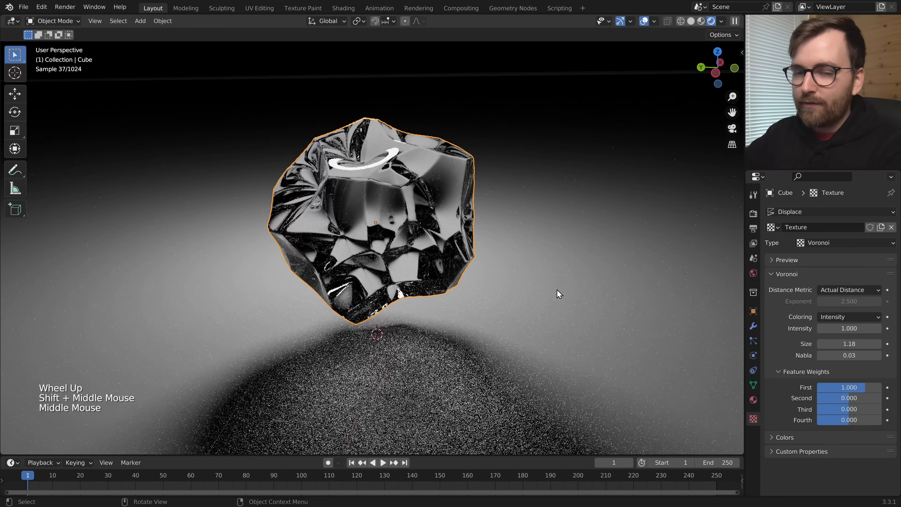
# Enable denoising for the Cycles viewport preview.
pyautogui.click(753, 213)
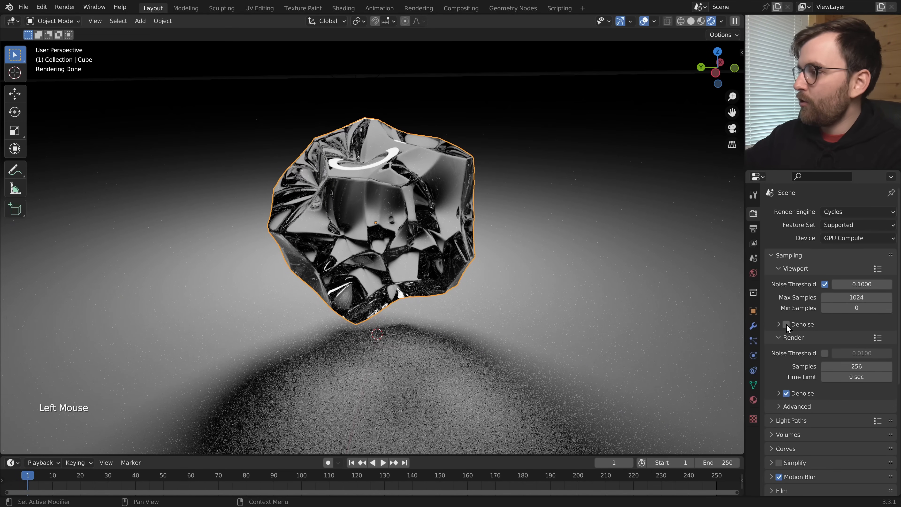
pyautogui.click(786, 324)
pyautogui.moveTo(469, 346); pyautogui.dragTo(611, 306, button='middle')
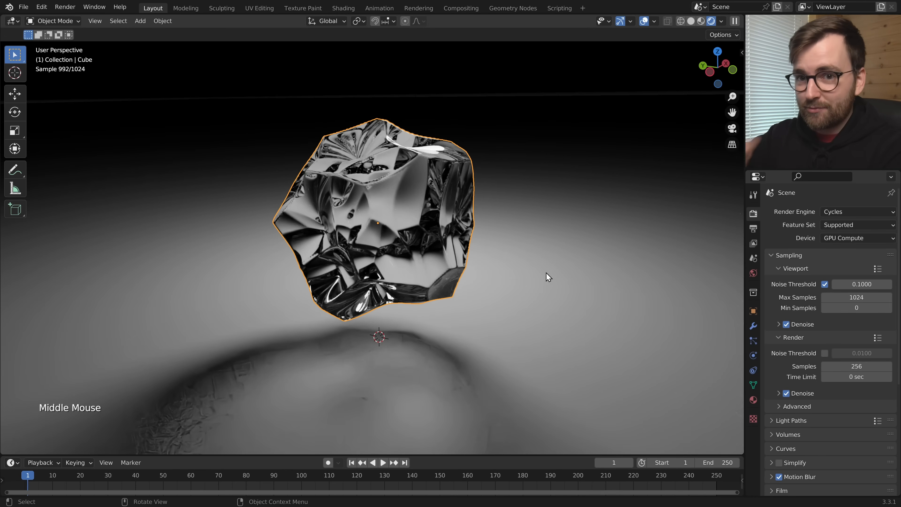
pyautogui.moveTo(547, 273); pyautogui.dragTo(508, 253, button='middle')
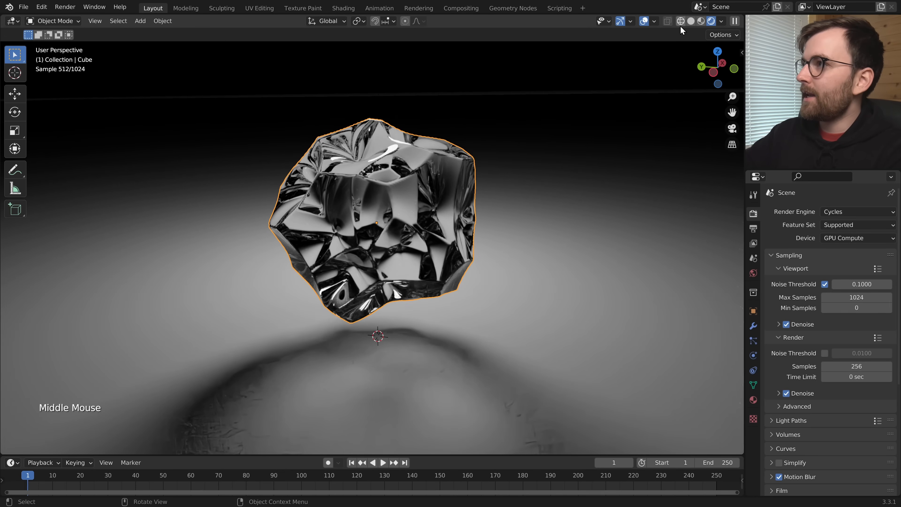
# Switch the viewport to solid shading with the displaced mesh in close view.
pyautogui.click(691, 22)
pyautogui.moveTo(454, 306)
pyautogui.mouseDown(button='middle')
pyautogui.moveTo(547, 275)
pyautogui.moveTo(589, 285)
pyautogui.moveTo(460, 288)
pyautogui.moveTo(424, 313)
pyautogui.moveTo(388, 282)
pyautogui.moveTo(538, 288)
pyautogui.moveTo(495, 294)
pyautogui.mouseUp(button='middle')
pyautogui.scroll(2, 479, 296)
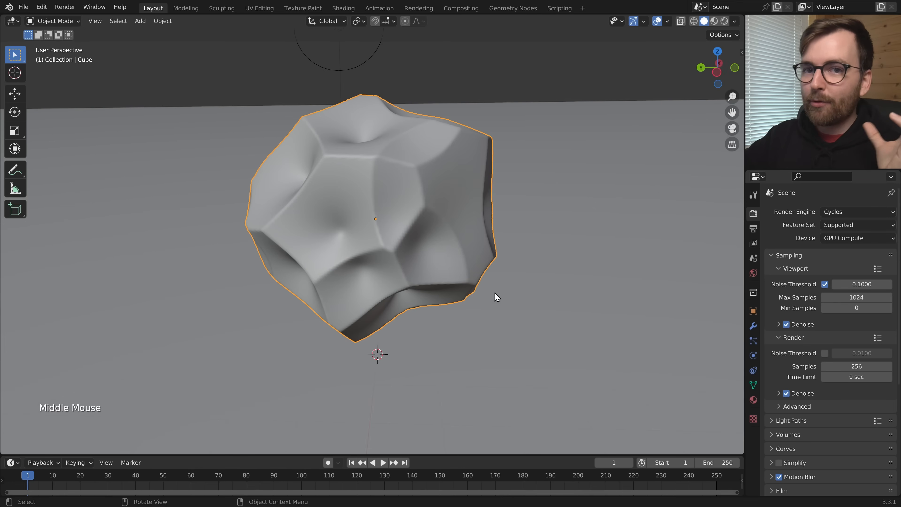
# Change the Voronoi texture's distance metric to Minkowski 4.
pyautogui.click(754, 419)
pyautogui.click(827, 289)
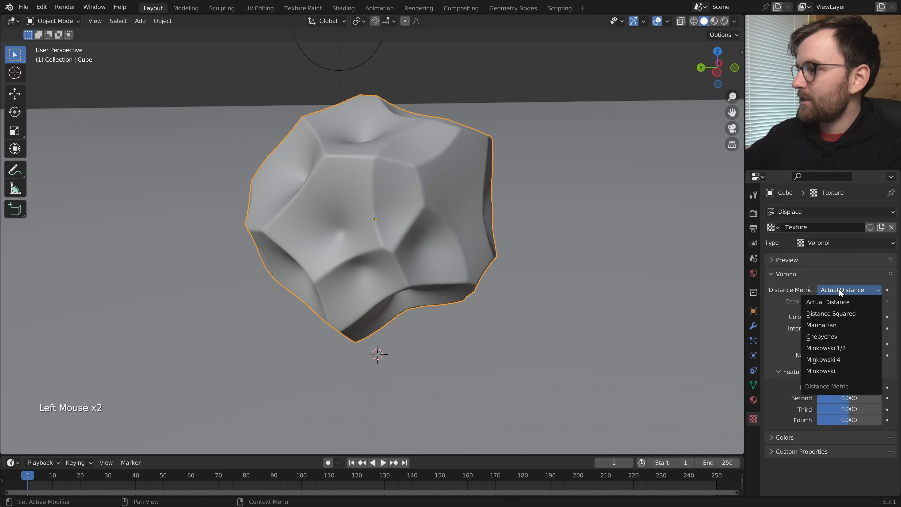
pyautogui.click(845, 361)
pyautogui.moveTo(431, 284); pyautogui.dragTo(408, 226, button='middle')
pyautogui.scroll(3, 392, 267)
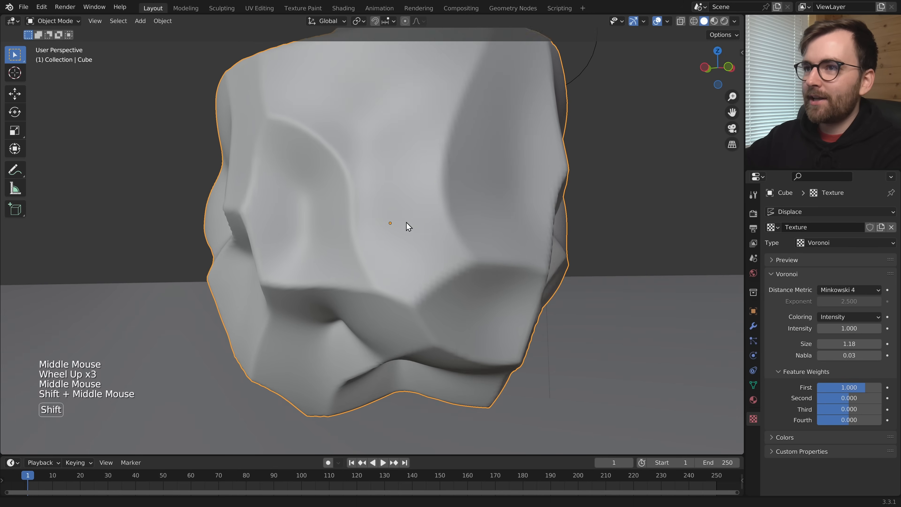
# Sketch an annotation along the curved ridge on the mesh and erase it.
pyautogui.press('d')
pyautogui.moveTo(308, 138); pyautogui.dragTo(388, 248)
pyautogui.moveTo(404, 292); pyautogui.dragTo(357, 219, button='right')
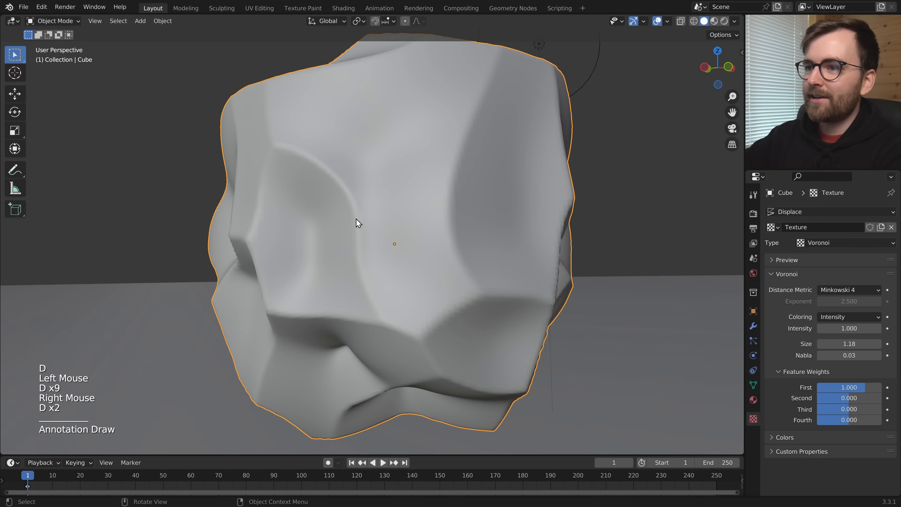
pyautogui.scroll(-1, 356, 219)
pyautogui.moveTo(357, 219)
pyautogui.mouseDown(button='middle')
pyautogui.moveTo(450, 261)
pyautogui.moveTo(597, 259)
pyautogui.moveTo(639, 270)
pyautogui.mouseUp(button='middle')
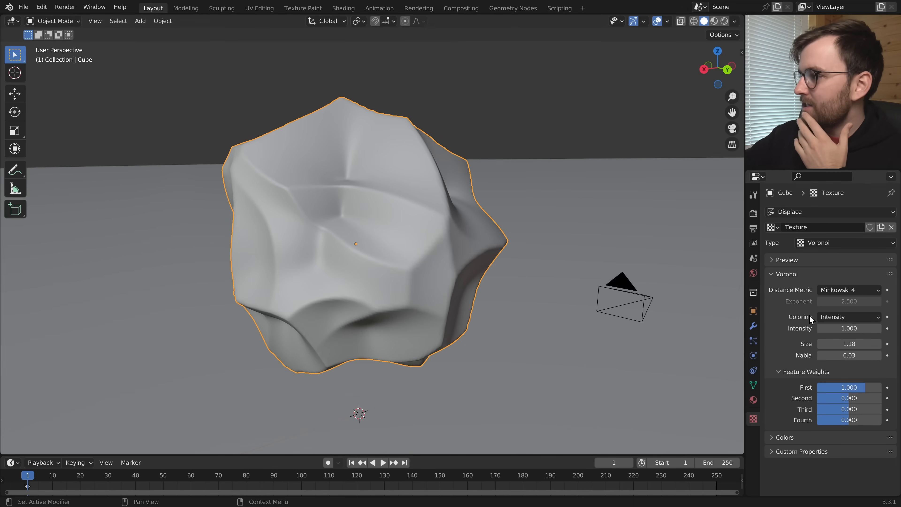
# Set the Voronoi coloring to Position, Outline, and Intensity and save the file.
pyautogui.click(837, 316)
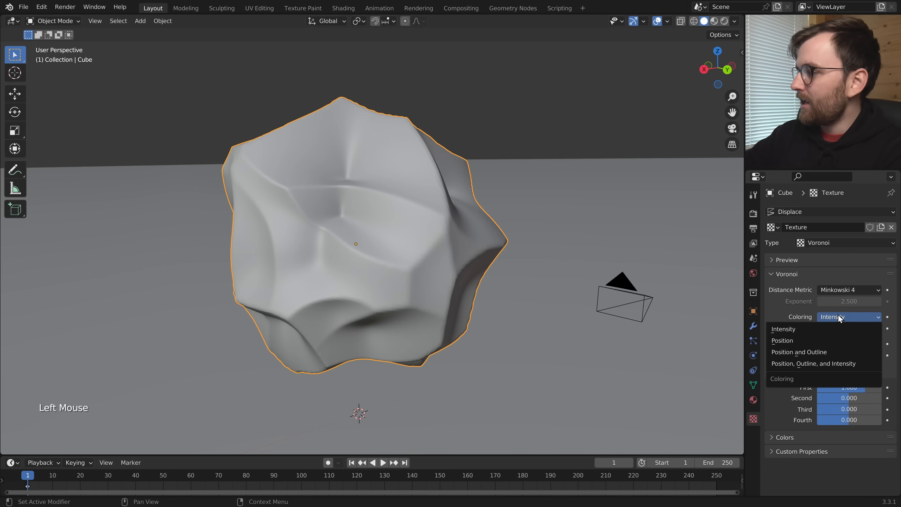
pyautogui.click(825, 363)
pyautogui.hotkey('ctrl', 's')
pyautogui.moveTo(387, 291); pyautogui.dragTo(507, 279, button='middle')
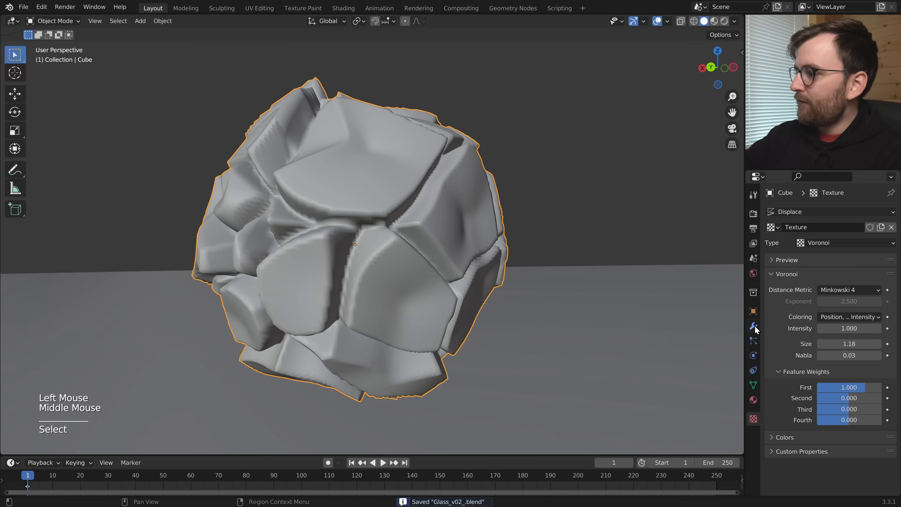
# Raise the Subdivision modifier's viewport and render levels to 4.
pyautogui.click(753, 326)
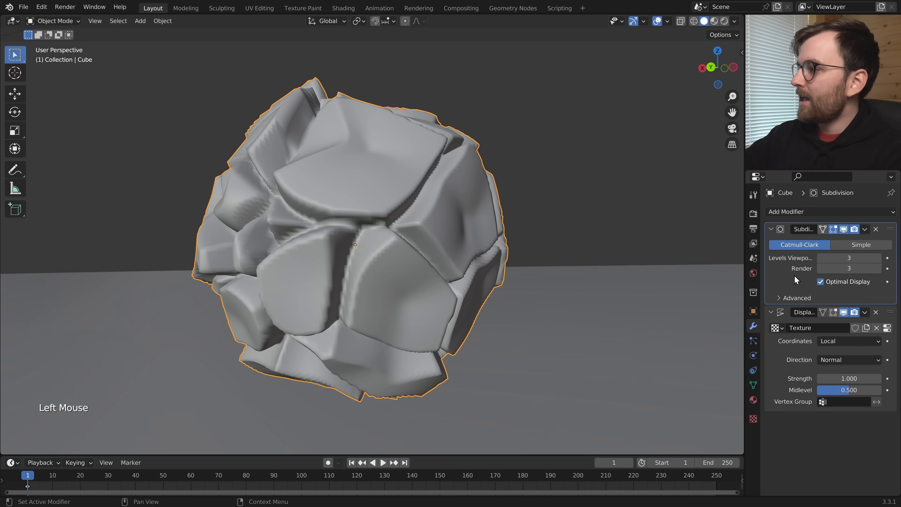
pyautogui.click(878, 258)
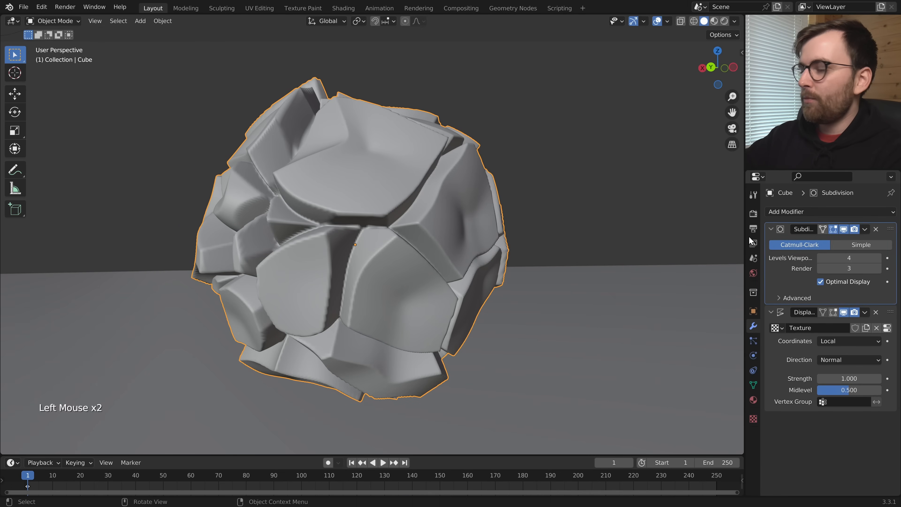
pyautogui.click(879, 269)
# Annotate the jagged edges between the displaced chunks with wavy lines and erase the strokes.
pyautogui.scroll(2, 390, 230)
pyautogui.moveTo(390, 231)
pyautogui.keyDown('shift'); pyautogui.mouseDown(button='middle')
pyautogui.moveTo(520, 301)
pyautogui.moveTo(481, 276)
pyautogui.mouseUp(button='middle'); pyautogui.keyUp('shift')
pyautogui.scroll(2, 520, 299)
pyautogui.moveTo(486, 264)
pyautogui.mouseDown(button='middle')
pyautogui.moveTo(509, 259)
pyautogui.moveTo(488, 254)
pyautogui.mouseUp(button='middle')
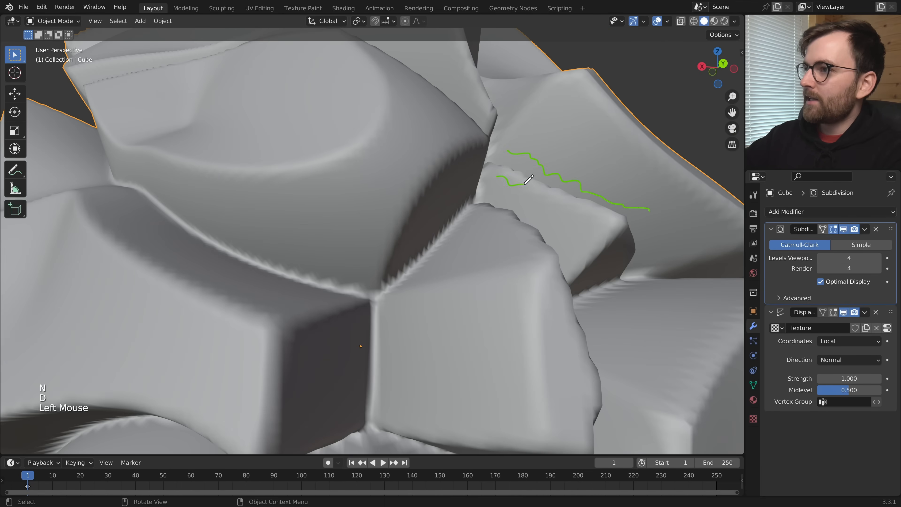
pyautogui.moveTo(581, 207); pyautogui.dragTo(600, 216)
pyautogui.moveTo(490, 197); pyautogui.dragTo(495, 203)
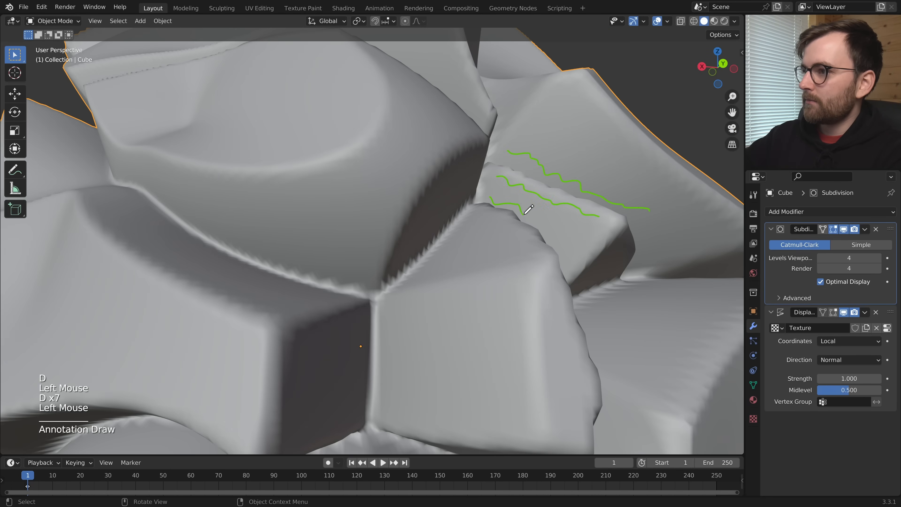
pyautogui.moveTo(575, 270)
pyautogui.mouseDown(button='right')
pyautogui.moveTo(485, 179)
pyautogui.moveTo(646, 209)
pyautogui.mouseUp(button='right')
pyautogui.click(496, 255)
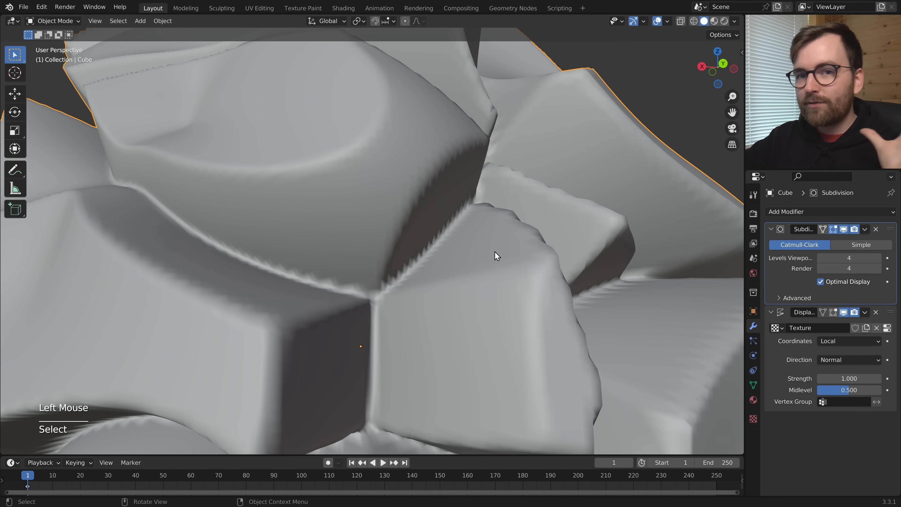
# Add a Smooth modifier after the Displace modifier to soften the jagged edges.
pyautogui.click(811, 211)
pyautogui.click(786, 356)
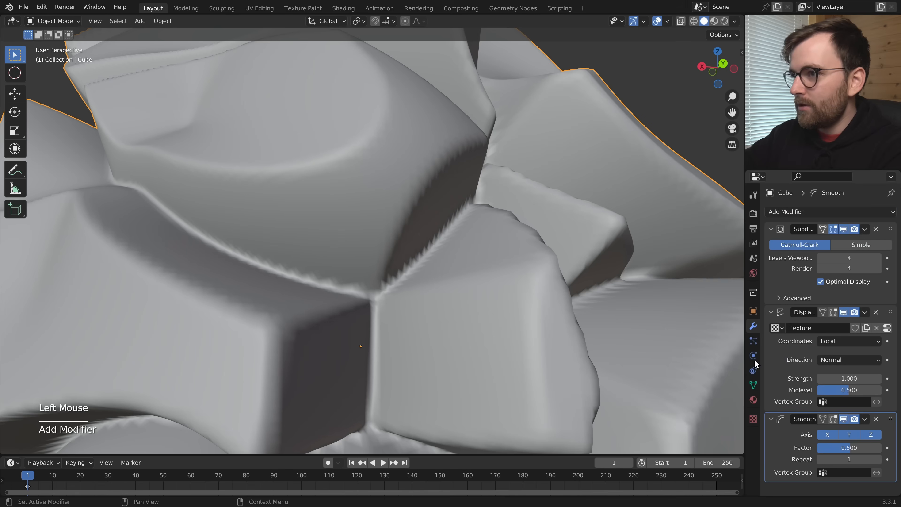
pyautogui.scroll(-3, 507, 261)
pyautogui.moveTo(507, 261); pyautogui.dragTo(545, 254, button='middle')
pyautogui.scroll(3, 574, 256)
pyautogui.moveTo(545, 254); pyautogui.dragTo(527, 250, button='middle')
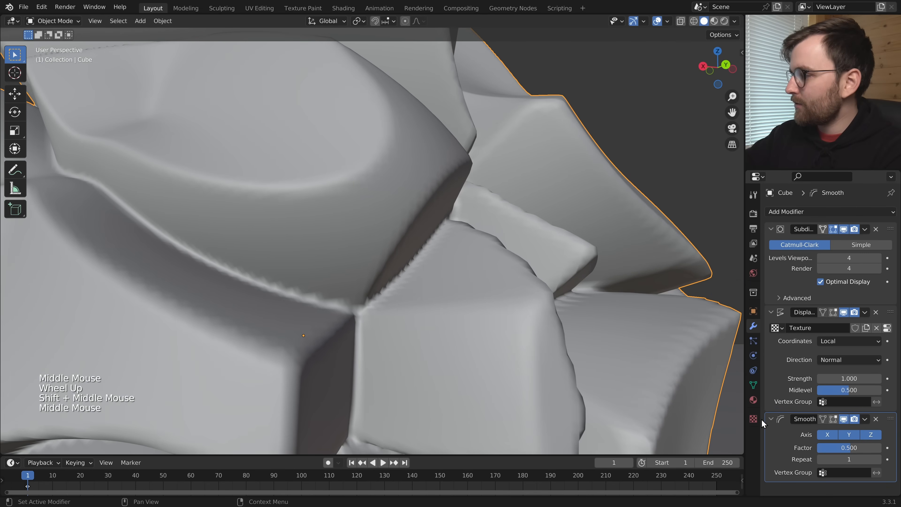
# Set the Smooth modifier's factor to 2.000 and its repeat count to 3.
pyautogui.click(835, 450)
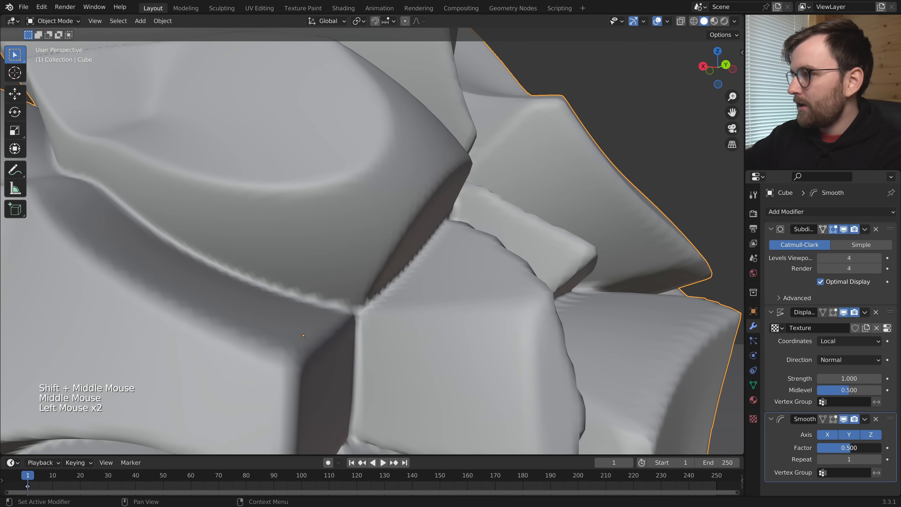
pyautogui.moveTo(854, 452); pyautogui.dragTo(877, 451)
pyautogui.press('Return')
pyautogui.moveTo(515, 240); pyautogui.dragTo(654, 302, button='middle')
pyautogui.click(823, 459)
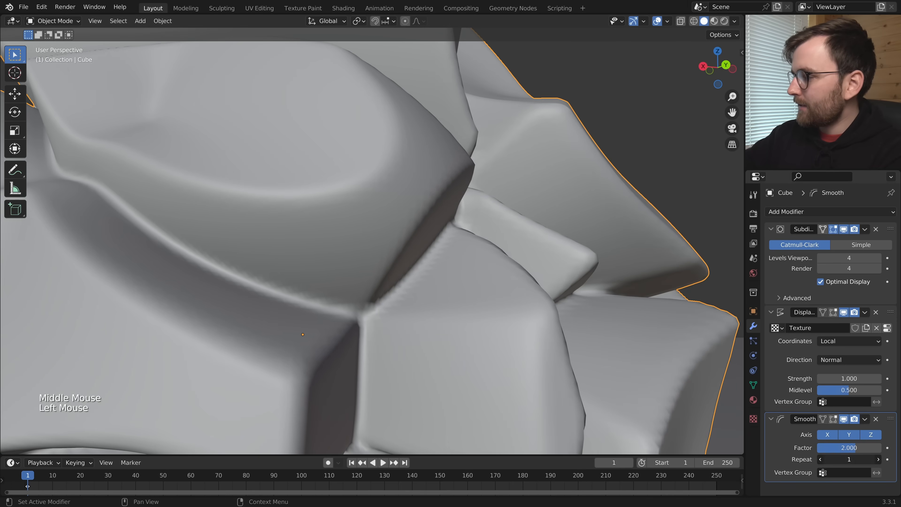
pyautogui.write('3')
pyautogui.click(790, 452)
pyautogui.scroll(-2, 524, 298)
pyautogui.moveTo(525, 298); pyautogui.dragTo(492, 291, button='middle')
pyautogui.scroll(2, 492, 291)
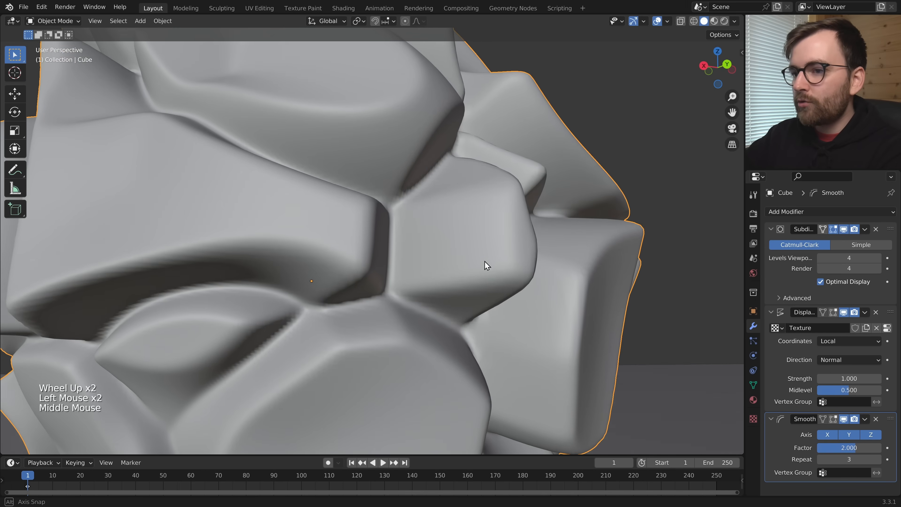
pyautogui.moveTo(485, 261); pyautogui.dragTo(487, 266, button='middle')
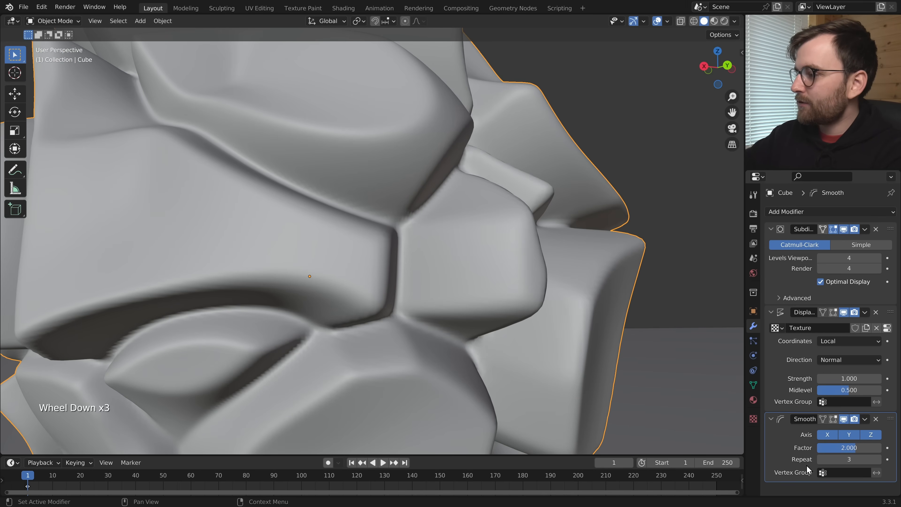
# Add a second Subdivision Surface modifier after the Smooth modifier, setting its render level to 1 and lowering its viewport level.
pyautogui.click(807, 213)
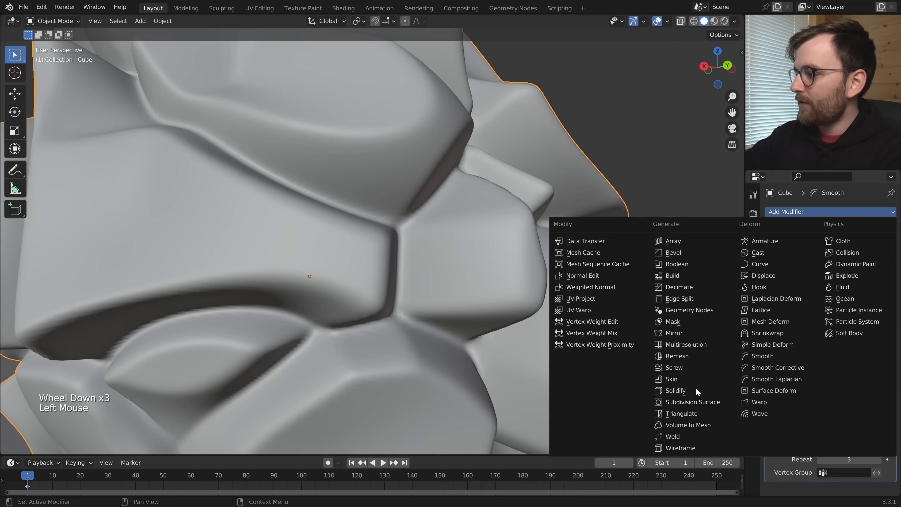
pyautogui.click(693, 402)
pyautogui.scroll(-3, 808, 324)
pyautogui.scroll(-4, 493, 297)
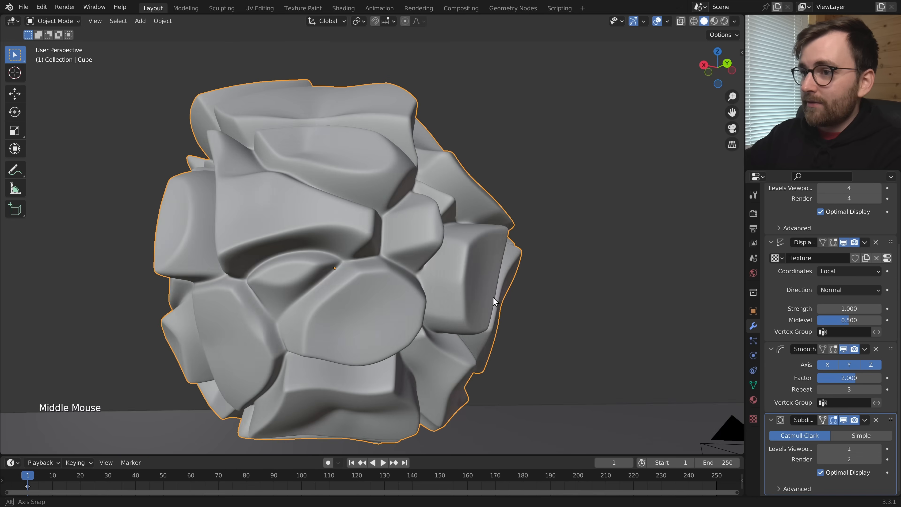
pyautogui.moveTo(493, 298); pyautogui.dragTo(400, 308, button='middle')
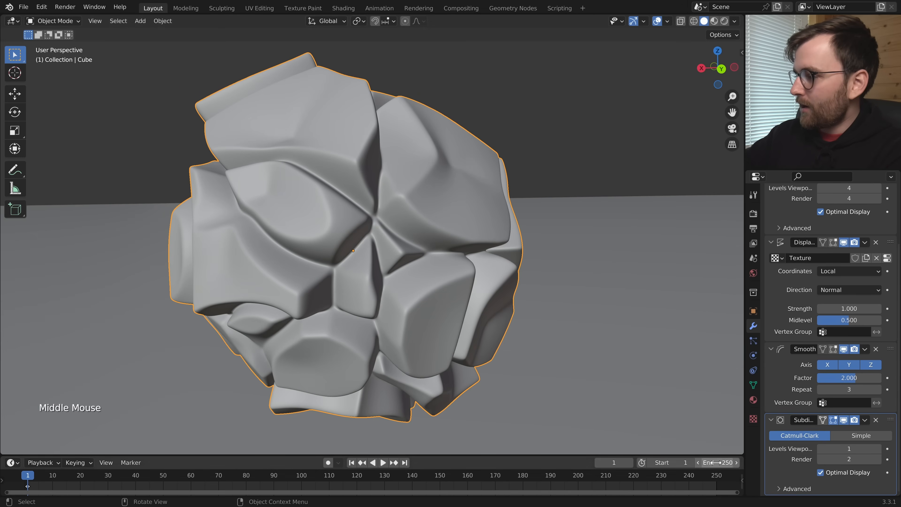
pyautogui.click(821, 460)
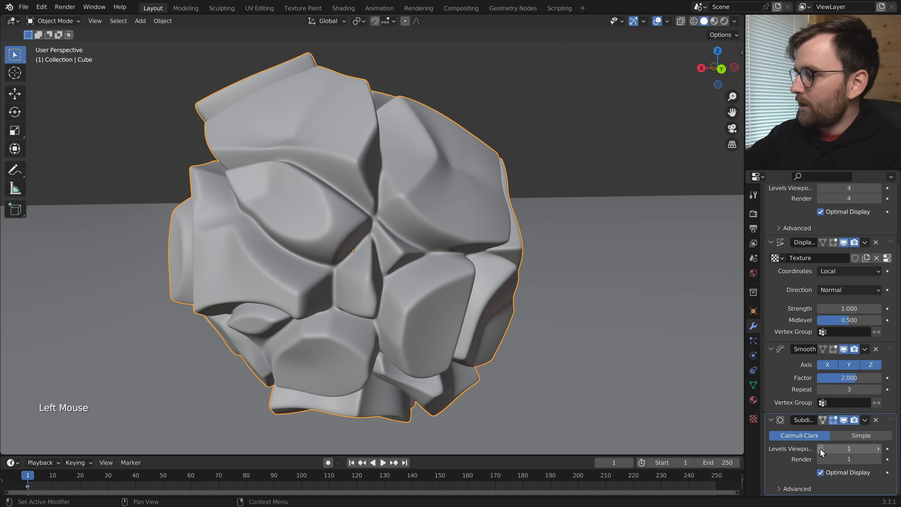
pyautogui.click(821, 449)
# Switch the viewport to rendered shading and examine the smoothed glass sphere from several angles.
pyautogui.moveTo(529, 301); pyautogui.dragTo(542, 269, button='middle')
pyautogui.hotkey('alt', 'a')
pyautogui.scroll(2, 453, 314)
pyautogui.scroll(-1, 516, 298)
pyautogui.click(437, 207)
pyautogui.scroll(-1, 438, 207)
pyautogui.moveTo(437, 207); pyautogui.dragTo(437, 208, button='middle')
pyautogui.hotkey('alt', 'a')
pyautogui.click(437, 208)
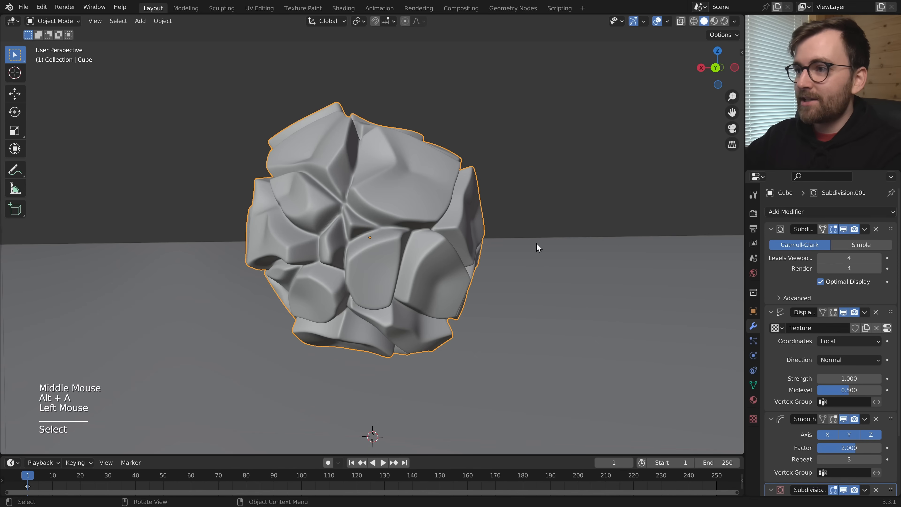
pyautogui.press('z')
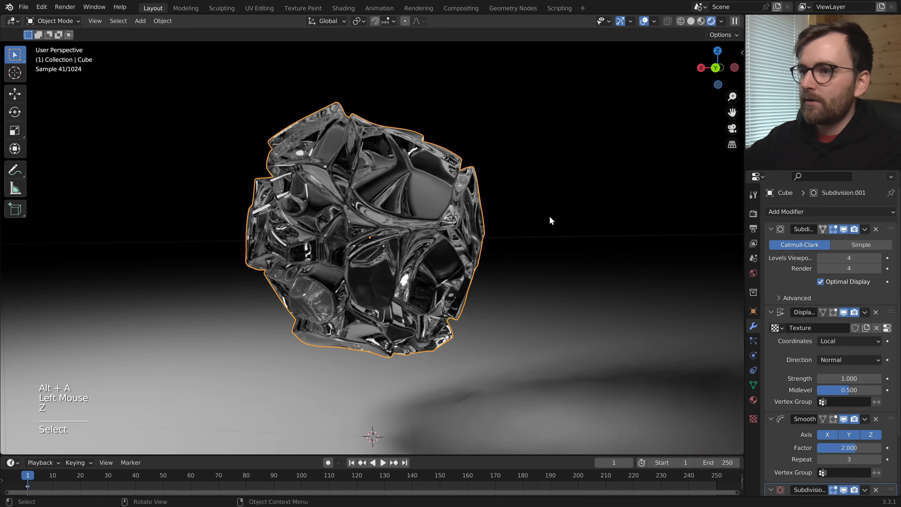
pyautogui.moveTo(565, 280); pyautogui.dragTo(494, 299, button='middle')
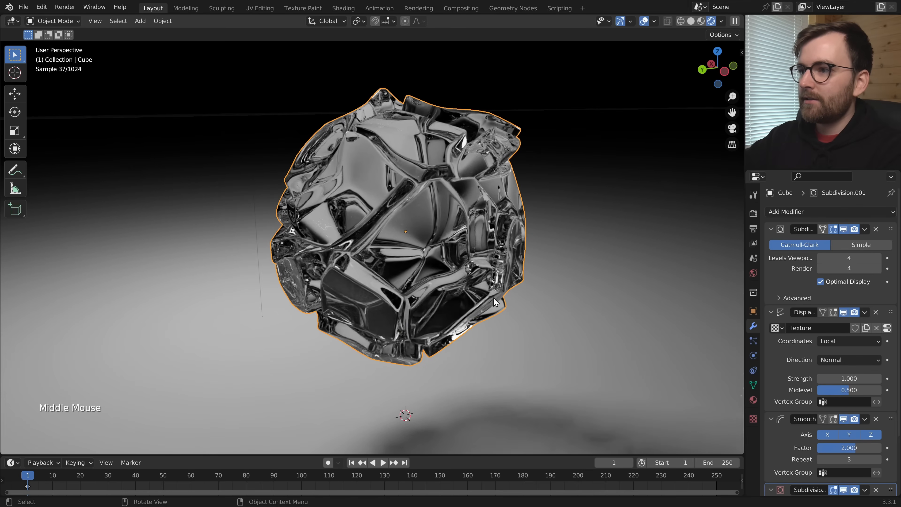
pyautogui.scroll(2, 530, 277)
pyautogui.keyDown('shift'); pyautogui.moveTo(554, 230); pyautogui.dragTo(516, 263, button='middle'); pyautogui.keyUp('shift')
pyautogui.moveTo(515, 264); pyautogui.dragTo(511, 304, button='middle')
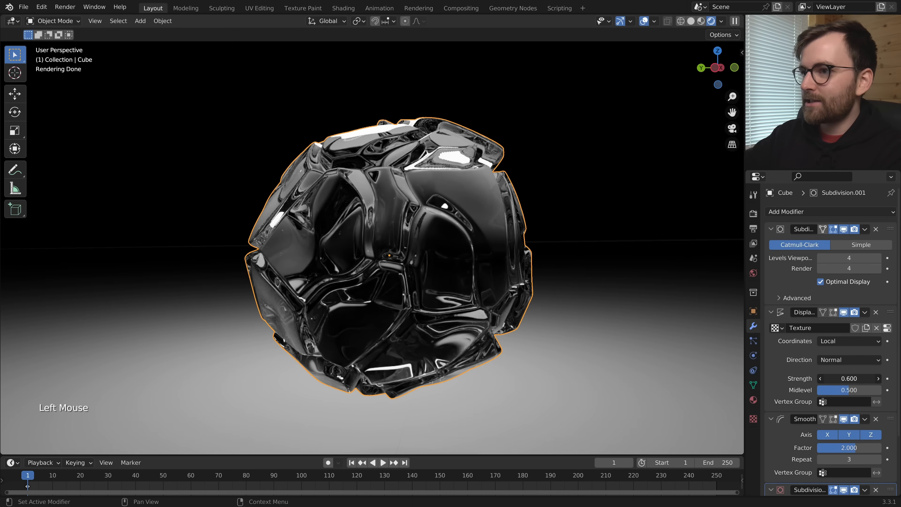
# Set the Displace modifier's strength to 0.800 and deselect the sphere.
pyautogui.moveTo(849, 378); pyautogui.dragTo(856, 378)
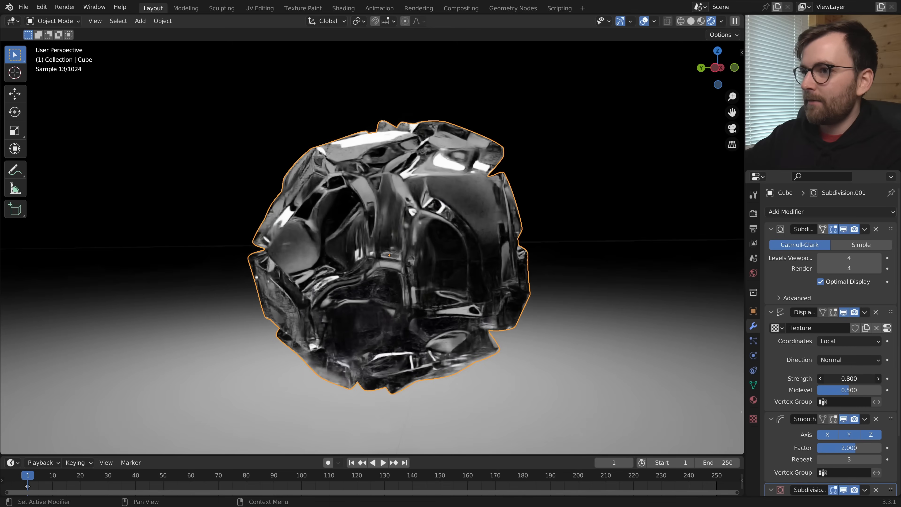
pyautogui.moveTo(456, 214); pyautogui.dragTo(477, 230, button='middle')
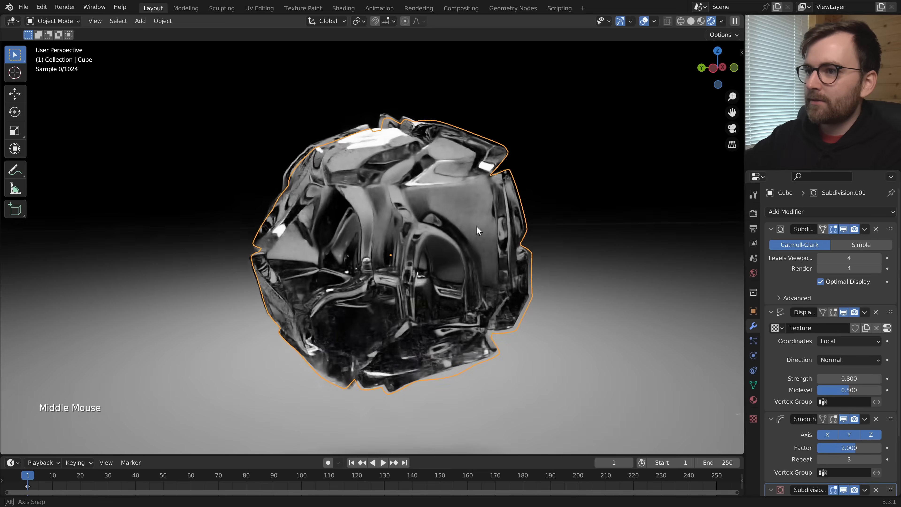
pyautogui.scroll(-3, 476, 230)
pyautogui.hotkey('alt', 'a')
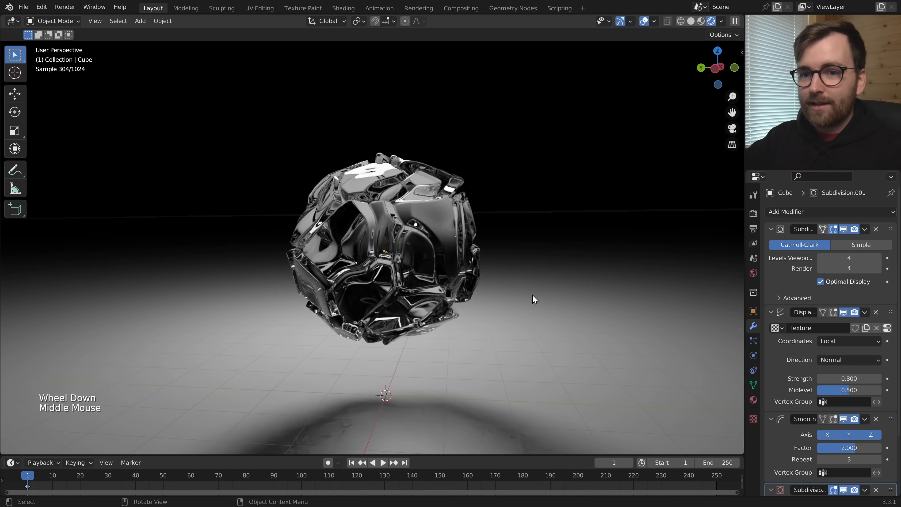
pyautogui.scroll(-1, 536, 300)
pyautogui.moveTo(521, 280); pyautogui.dragTo(531, 319, button='middle')
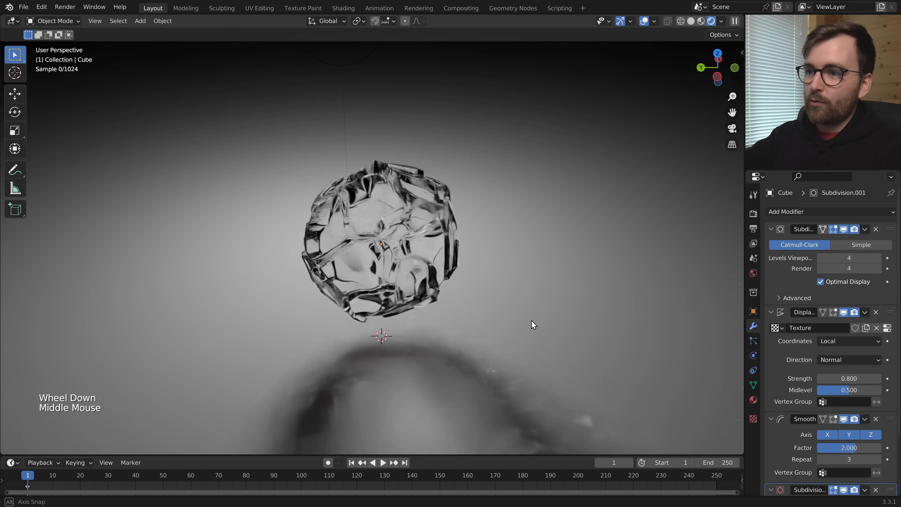
pyautogui.click(529, 262)
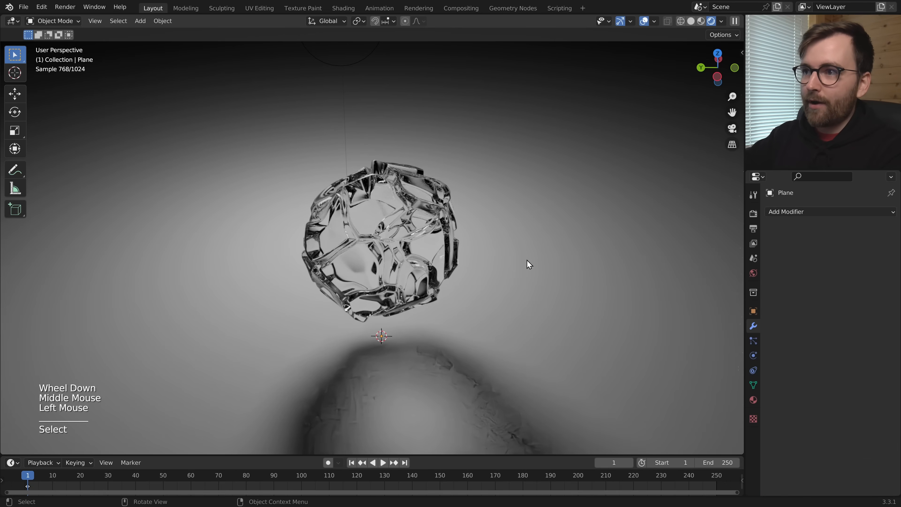
pyautogui.click(342, 75)
pyautogui.scroll(-1, 441, 224)
pyautogui.press('g')
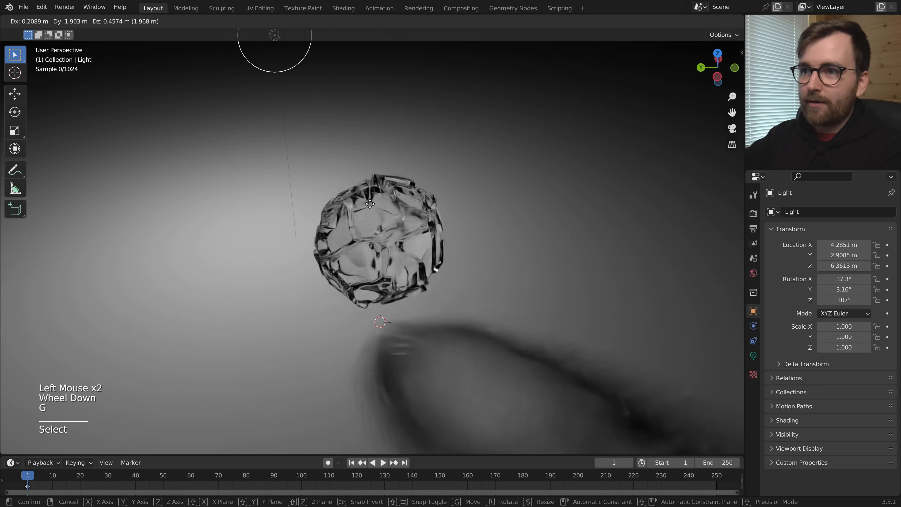
pyautogui.press('Escape')
# Annotate the light bouncing off the floor into the glass sphere and a light source below it, and erase the strokes.
pyautogui.keyDown('shift'); pyautogui.moveTo(381, 167); pyautogui.dragTo(501, 141, button='middle'); pyautogui.keyUp('shift')
pyautogui.press('d')
pyautogui.moveTo(242, 105)
pyautogui.mouseDown()
pyautogui.moveTo(307, 286)
pyautogui.moveTo(345, 260)
pyautogui.mouseUp()
pyautogui.press('d')
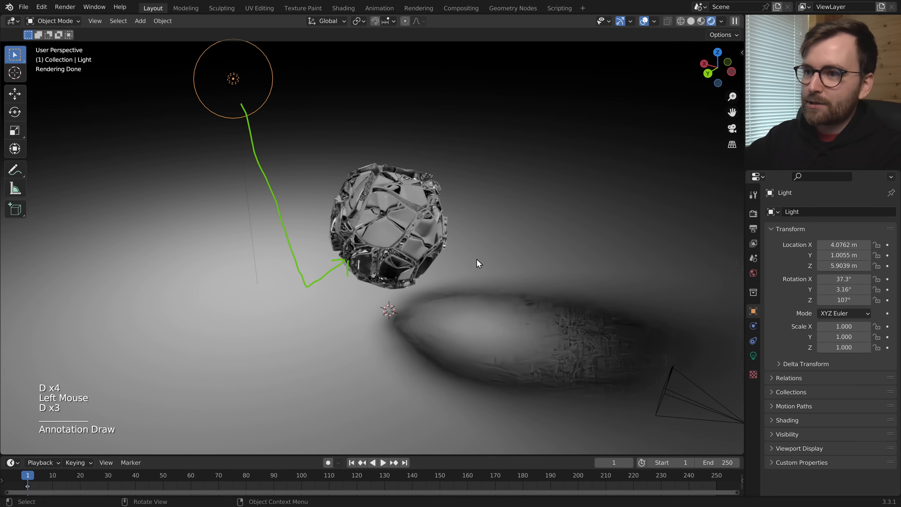
pyautogui.moveTo(389, 224)
pyautogui.mouseDown()
pyautogui.moveTo(362, 204)
pyautogui.moveTo(428, 214)
pyautogui.mouseUp()
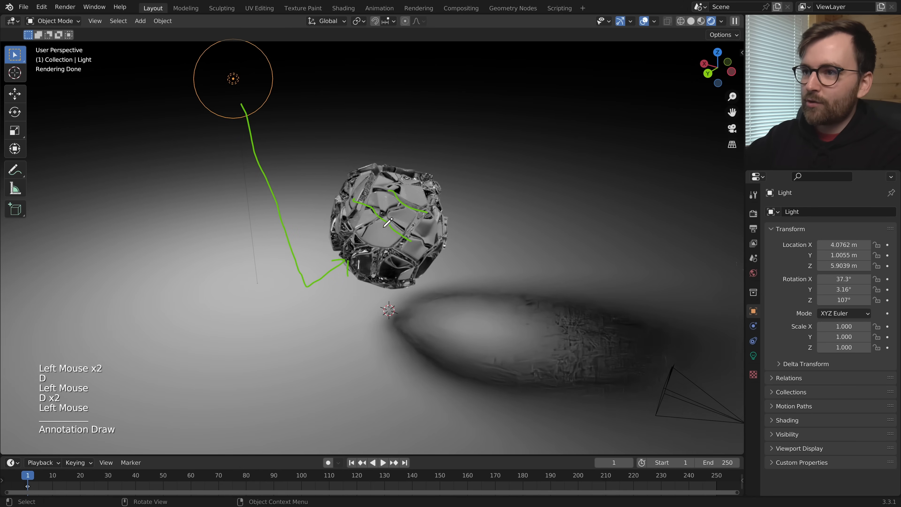
pyautogui.moveTo(355, 232)
pyautogui.mouseDown()
pyautogui.moveTo(412, 234)
pyautogui.moveTo(367, 208)
pyautogui.mouseUp()
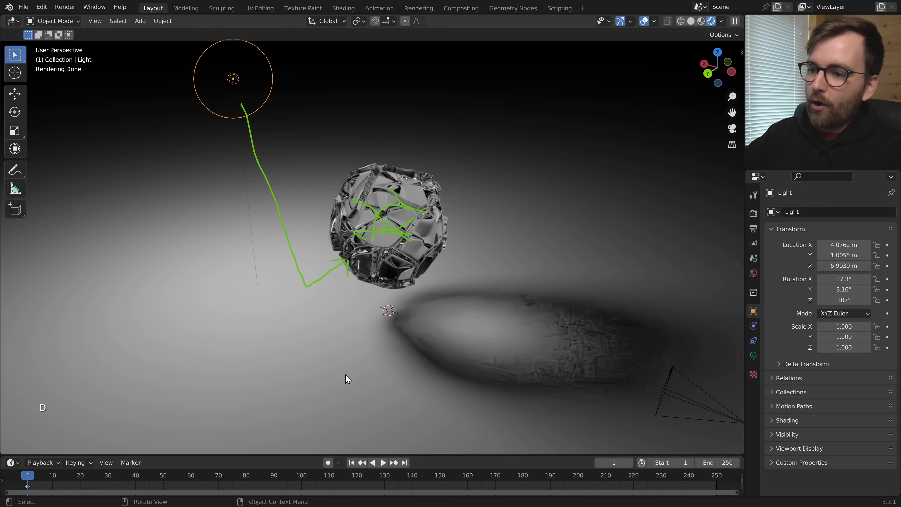
pyautogui.moveTo(383, 391); pyautogui.dragTo(353, 402)
pyautogui.moveTo(359, 355)
pyautogui.mouseDown()
pyautogui.moveTo(368, 296)
pyautogui.moveTo(350, 301)
pyautogui.moveTo(383, 314)
pyautogui.mouseUp()
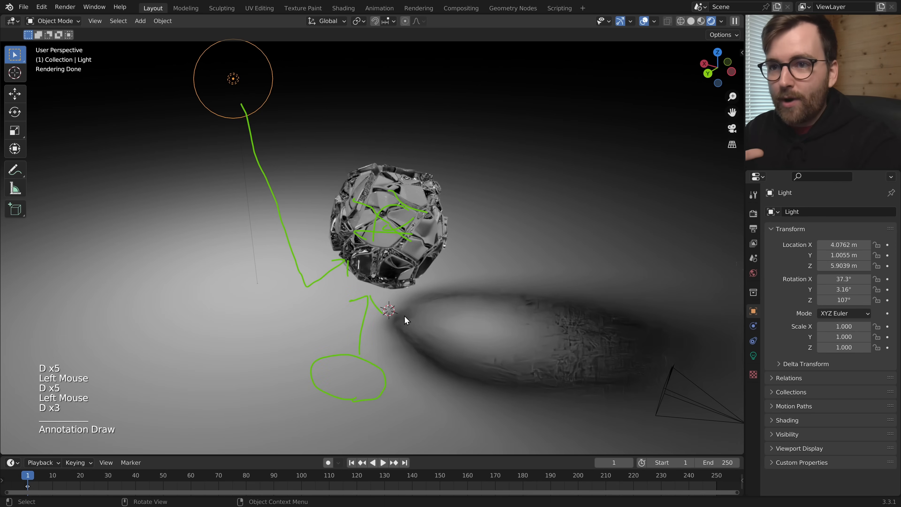
pyautogui.moveTo(389, 365); pyautogui.dragTo(381, 379, button='right')
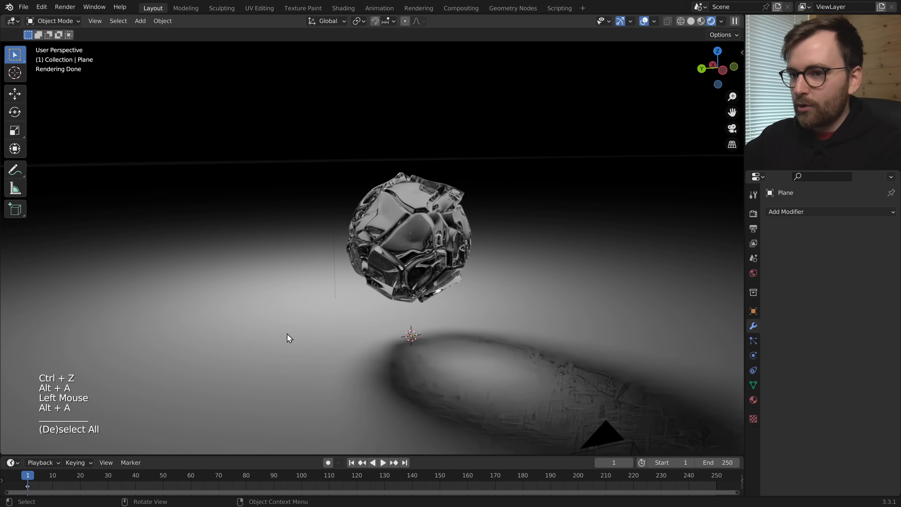
# Clear the floor plane's scale and resize it to a small square slightly wider than the sphere.
pyautogui.click(314, 292)
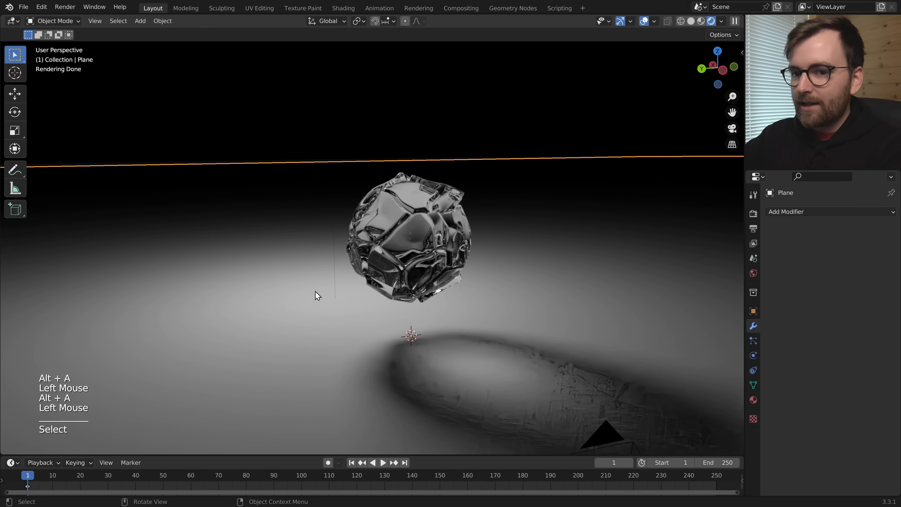
pyautogui.hotkey('alt', 's')
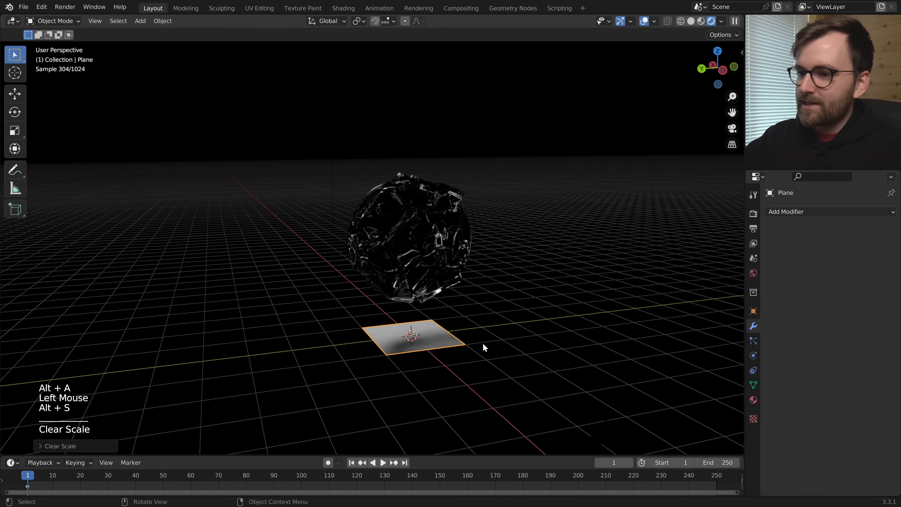
pyautogui.moveTo(483, 343)
pyautogui.mouseDown(button='middle')
pyautogui.moveTo(506, 367)
pyautogui.moveTo(474, 355)
pyautogui.mouseUp(button='middle')
pyautogui.press('s')
pyautogui.click(543, 370)
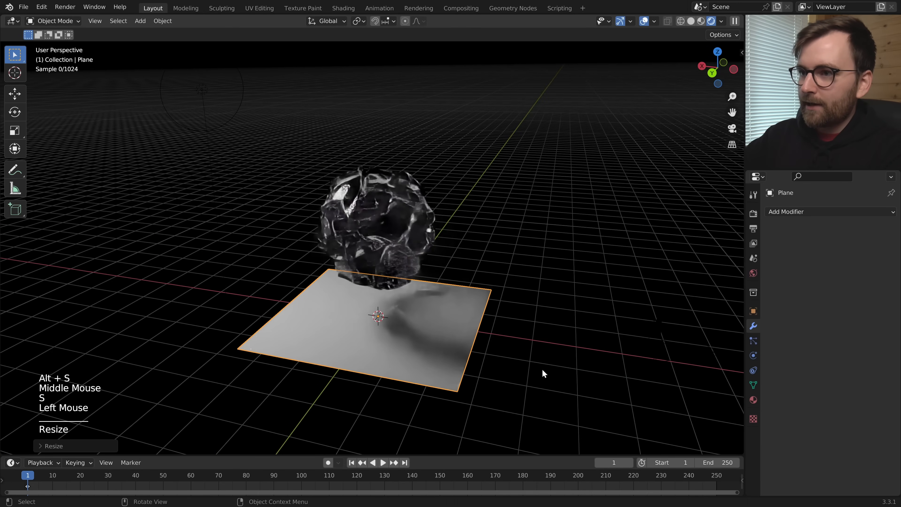
# Move the plane about 4.4 m along the X axis and rotate it 90° about the Y axis to stand upright.
pyautogui.keyDown('shift'); pyautogui.moveTo(543, 369); pyautogui.dragTo(542, 364, button='middle'); pyautogui.keyUp('shift')
pyautogui.moveTo(542, 364); pyautogui.dragTo(587, 352, button='middle')
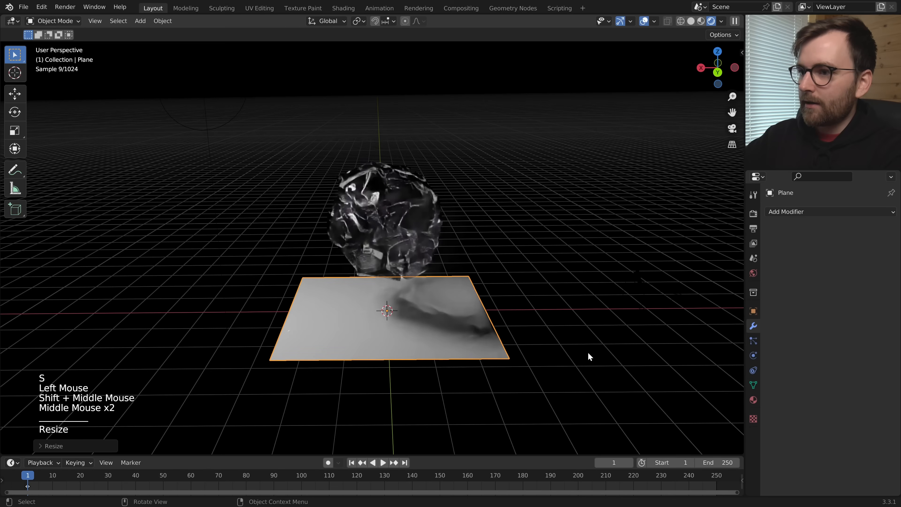
pyautogui.press('g')
pyautogui.middleClick(543, 353)
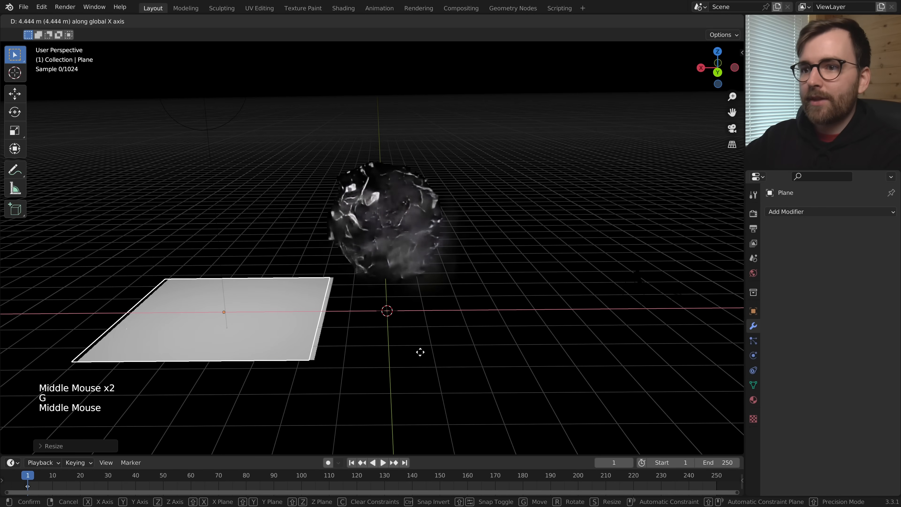
pyautogui.click(421, 352)
pyautogui.press('r')
pyautogui.press('y')
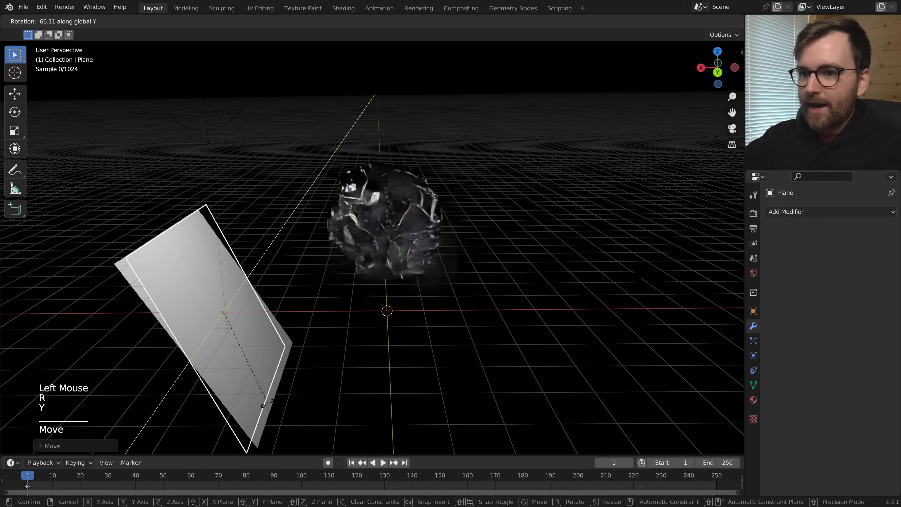
pyautogui.press('9')
pyautogui.press('0')
pyautogui.press('Return')
# Look through the camera and pull it back along its local Z axis until the whole glass sphere fits in the frame.
pyautogui.moveTo(660, 152); pyautogui.dragTo(673, 137, button='middle')
pyautogui.click(732, 128)
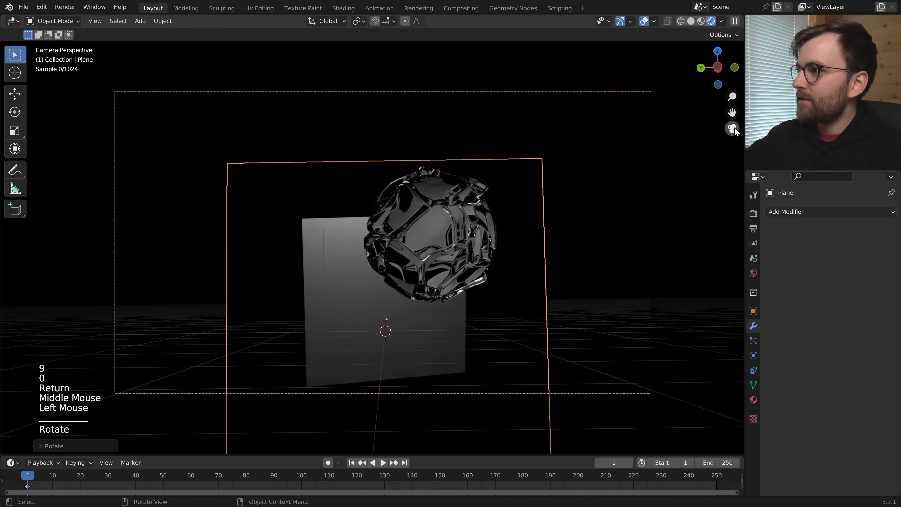
pyautogui.doubleClick(651, 258)
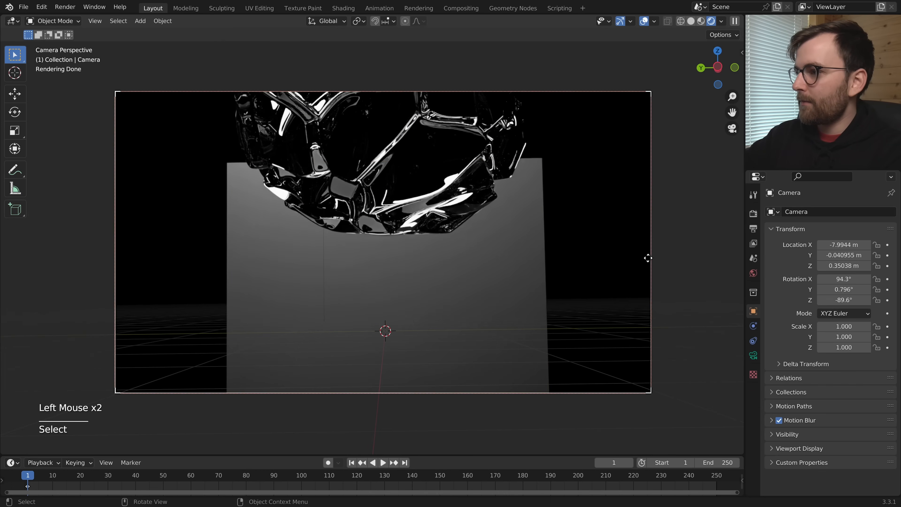
pyautogui.press('g')
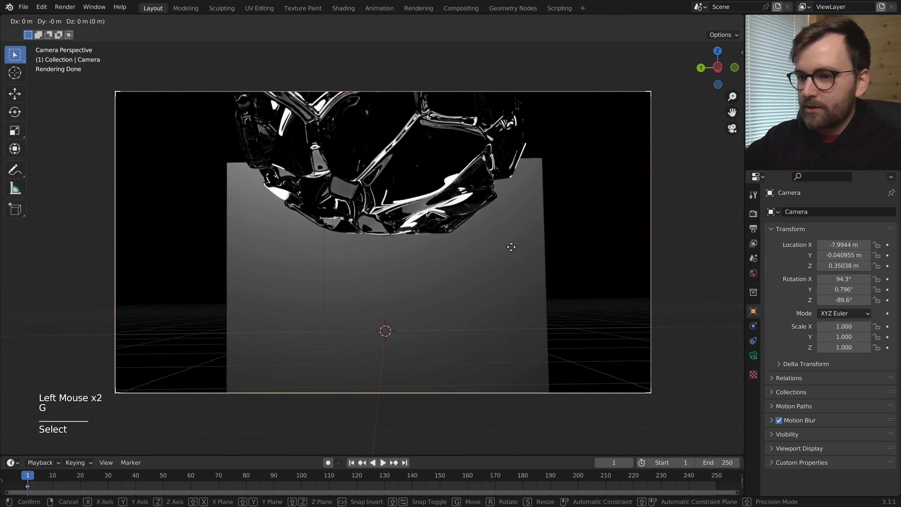
pyautogui.press('z')
pyautogui.press('z')
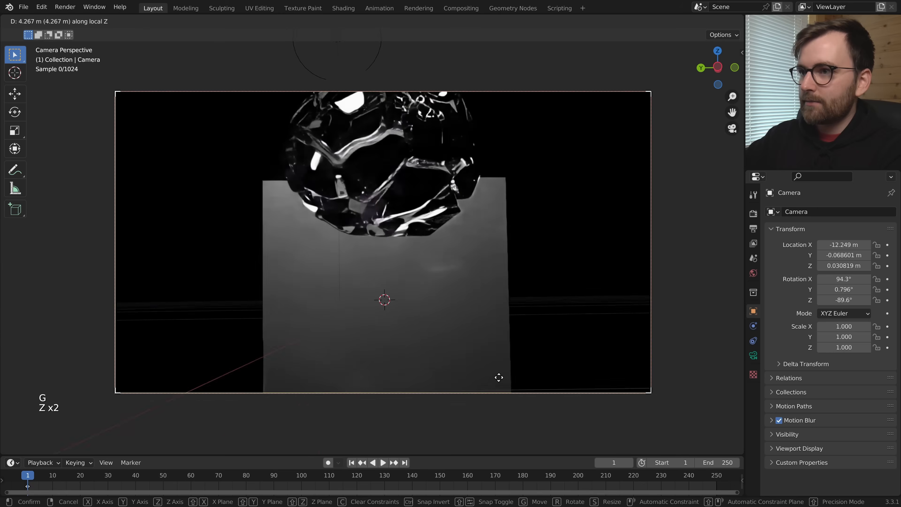
pyautogui.press('Escape')
pyautogui.hotkey('ctrl', 'z')
pyautogui.hotkey('ctrl', 'z')
# Scale up the upright plane behind the sphere until it fills the camera frame as a backdrop.
pyautogui.press('s')
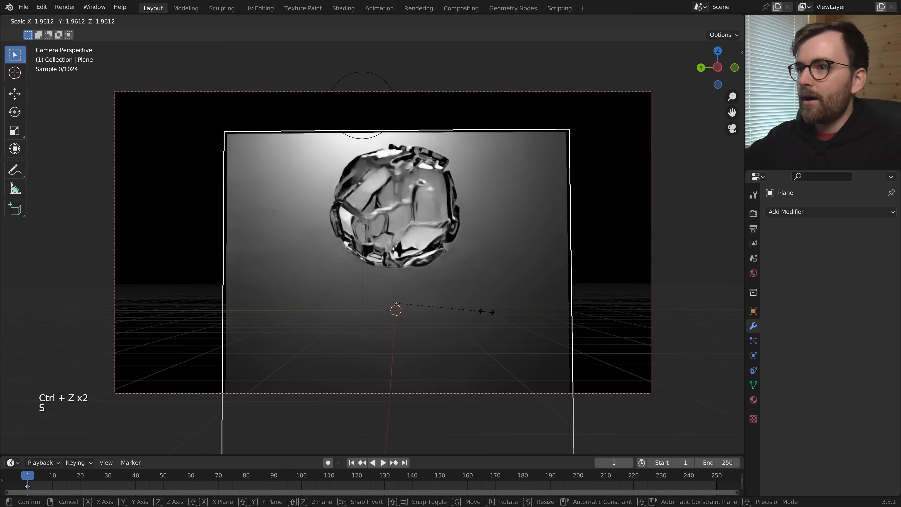
pyautogui.hotkey('alt', 'a')
pyautogui.click(534, 322)
pyautogui.hotkey('alt', 'a')
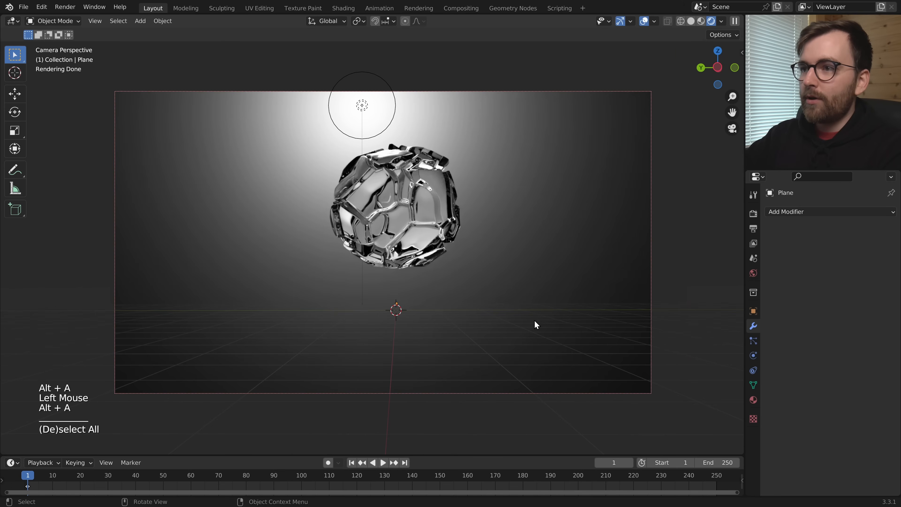
# Select the backdrop plane, split the viewport vertically, and turn the second area into a Shader Editor.
pyautogui.click(529, 276)
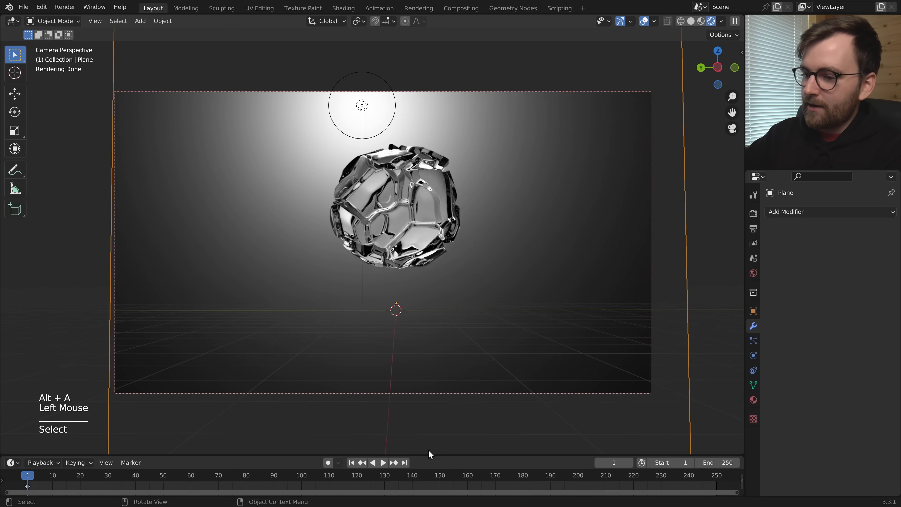
pyautogui.rightClick(421, 457)
pyautogui.click(392, 457)
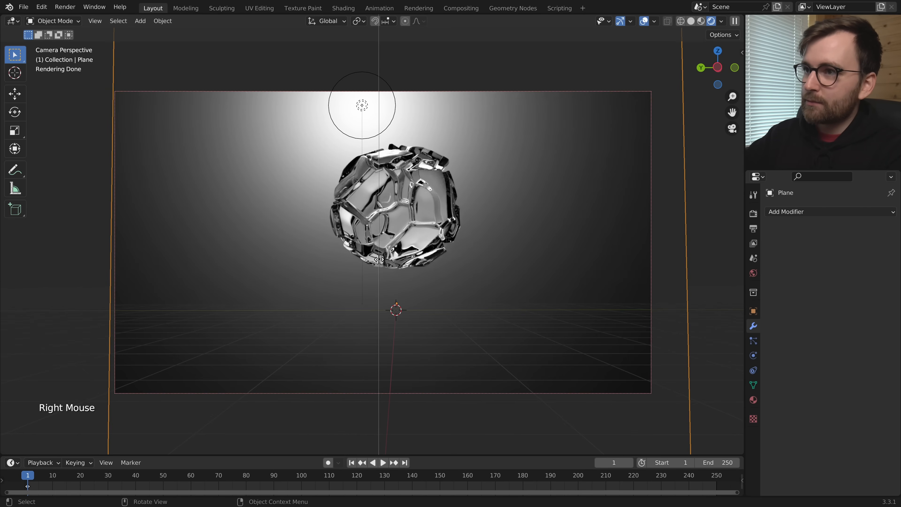
pyautogui.click(379, 227)
pyautogui.click(393, 21)
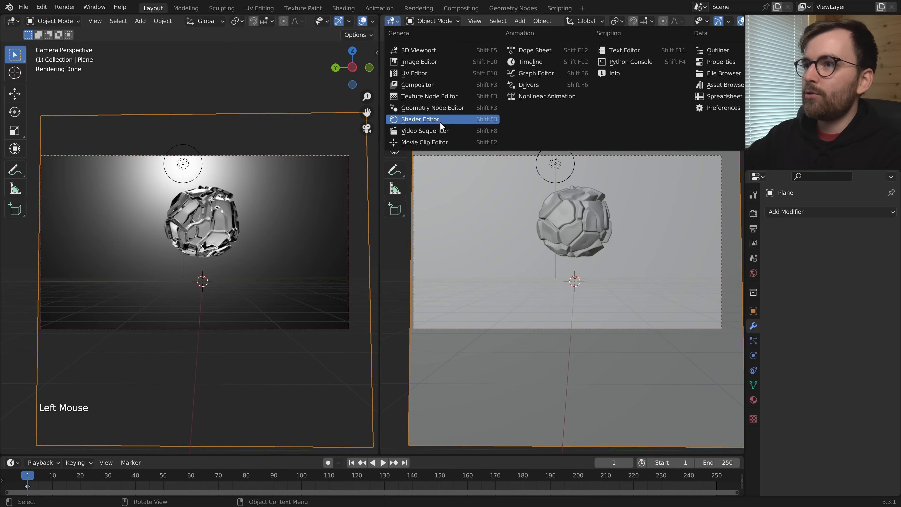
pyautogui.click(446, 119)
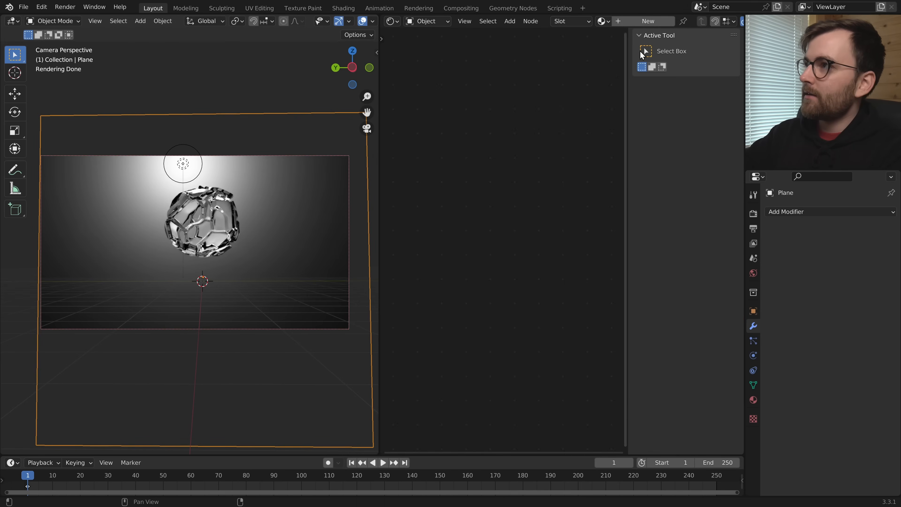
# Create a new material on the backdrop plane and name it Gradient.
pyautogui.click(636, 21)
pyautogui.doubleClick(679, 22)
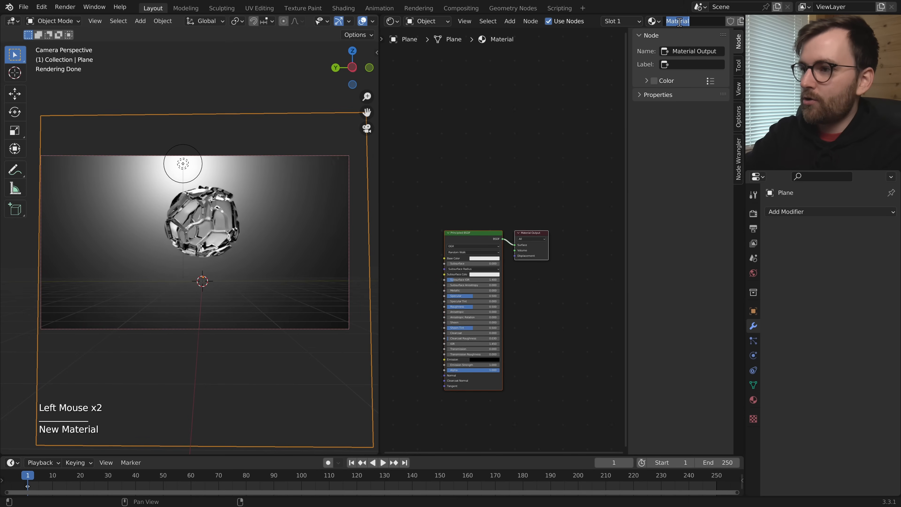
pyautogui.write('Gradient')
pyautogui.press('Return')
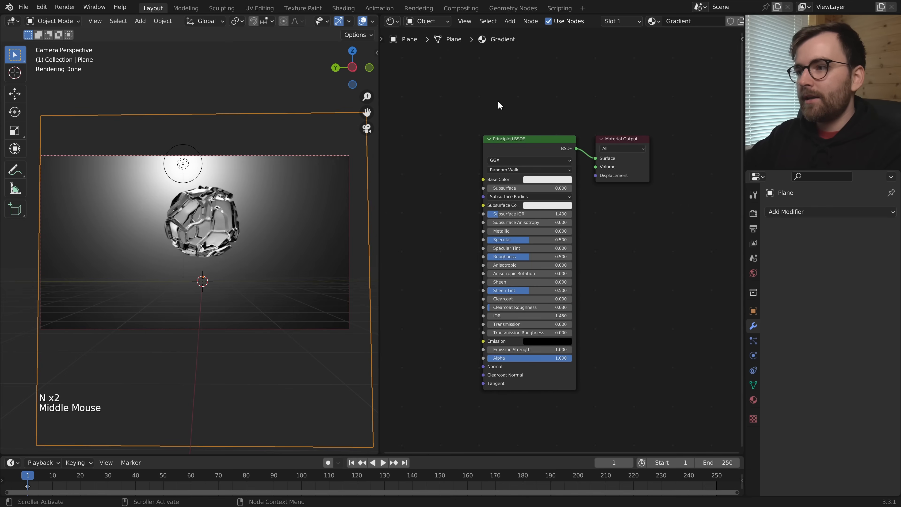
# Check in the add-on preferences whether Node Wrangler is enabled, filtering the list with "wr".
pyautogui.click(43, 7)
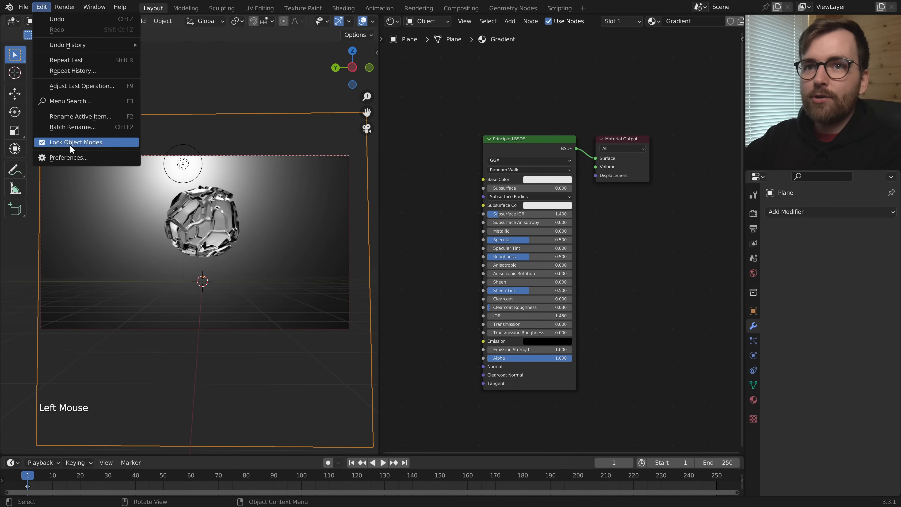
pyautogui.click(74, 156)
pyautogui.moveTo(140, 19); pyautogui.dragTo(252, 86)
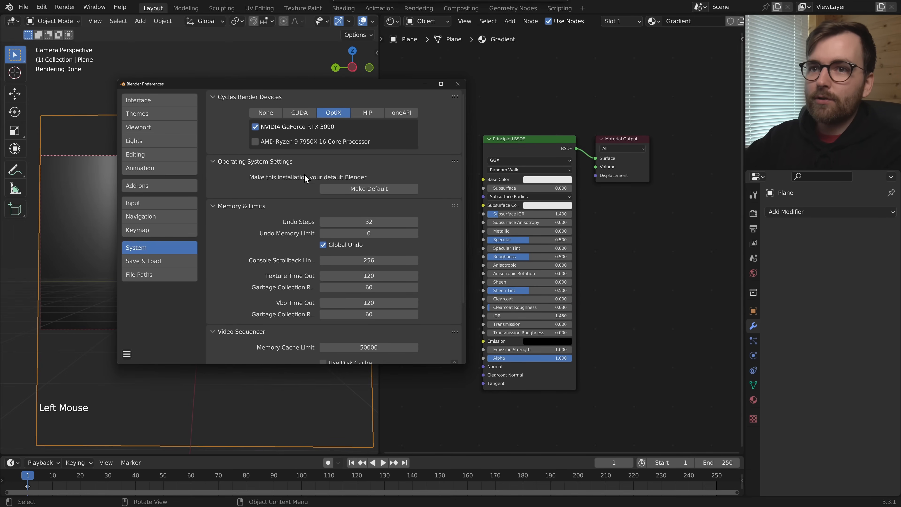
pyautogui.click(163, 185)
pyautogui.click(392, 112)
pyautogui.write('wr')
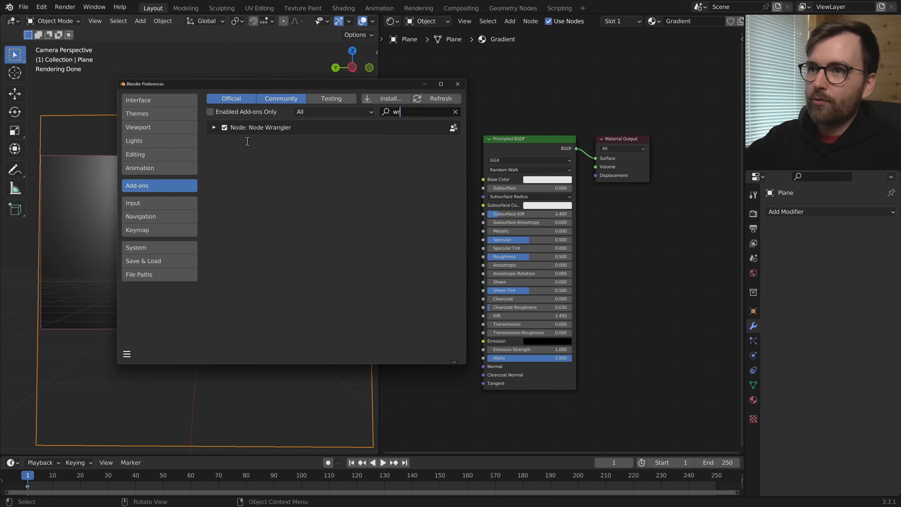
pyautogui.click(458, 84)
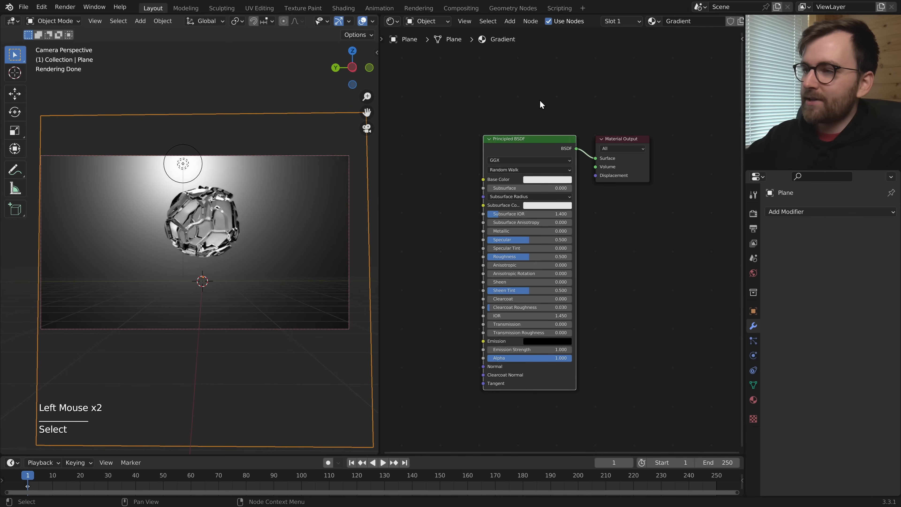
# Switch the Principled BSDF node to a Gradient Texture feeding the Material Output's surface, and view the plane from an angle.
pyautogui.hotkey('shift', 's')
pyautogui.moveTo(512, 129)
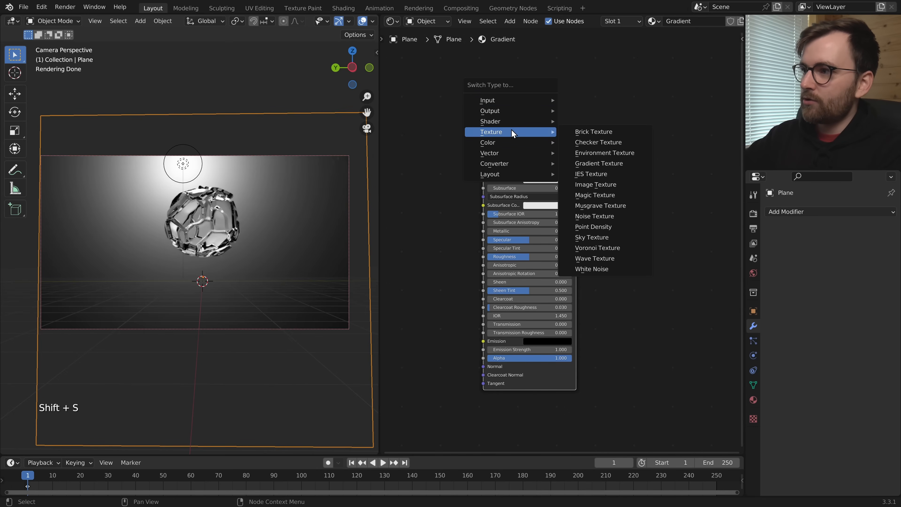
pyautogui.click(598, 164)
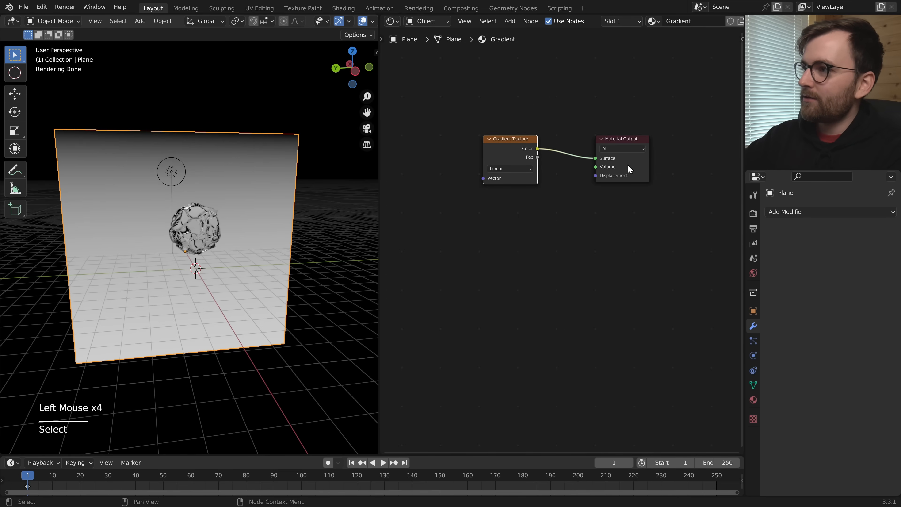
pyautogui.moveTo(539, 213); pyautogui.dragTo(574, 244, button='middle')
pyautogui.click(203, 279)
pyautogui.moveTo(203, 279); pyautogui.dragTo(344, 269, button='middle')
pyautogui.moveTo(344, 269); pyautogui.dragTo(320, 267, button='middle')
# Set the Gradient Texture's type to Quadratic Sphere and view the backdrop plane from the front.
pyautogui.click(560, 198)
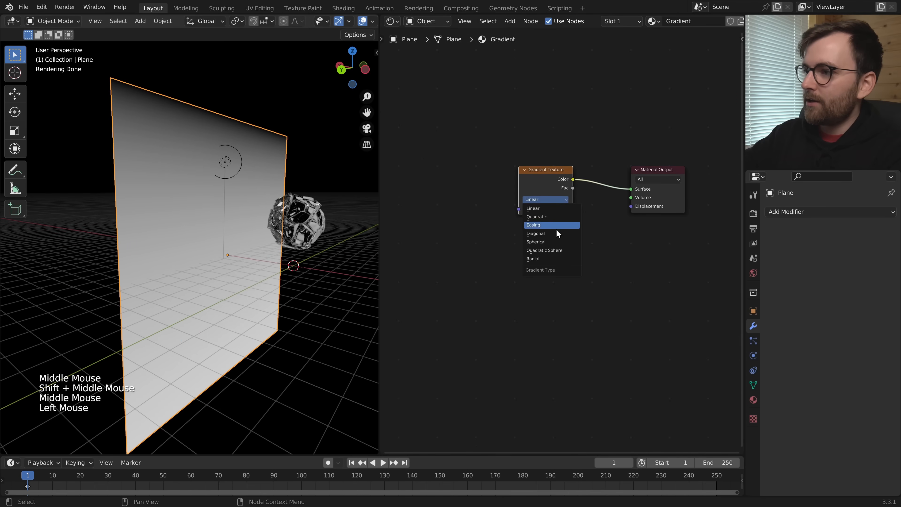
pyautogui.click(557, 250)
pyautogui.moveTo(249, 271); pyautogui.dragTo(217, 282, button='middle')
pyautogui.moveTo(217, 281); pyautogui.dragTo(212, 281, button='middle')
# Add Texture Coordinate and Mapping nodes to the Gradient Texture and feed the Mapping vector from the Object output.
pyautogui.click(561, 212)
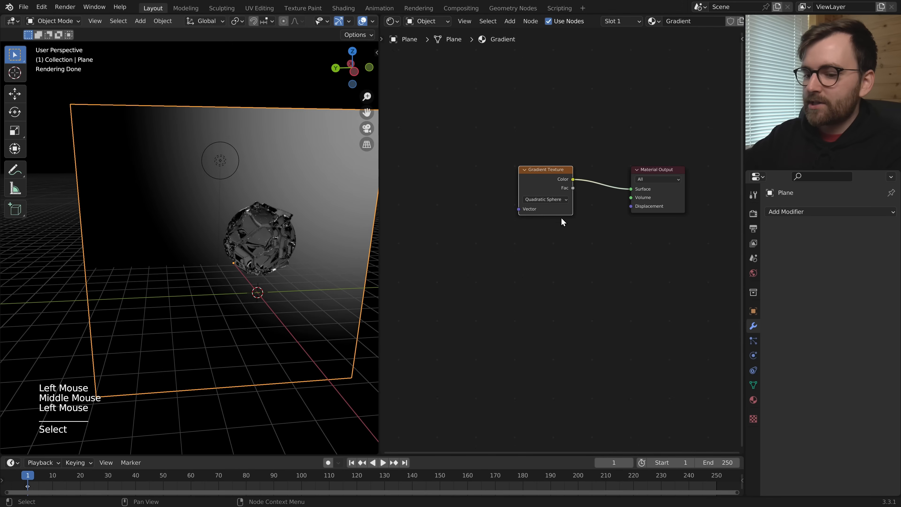
pyautogui.hotkey('ctrl', 't')
pyautogui.moveTo(558, 256); pyautogui.dragTo(633, 238, button='middle')
pyautogui.moveTo(549, 153)
pyautogui.mouseDown()
pyautogui.moveTo(512, 167)
pyautogui.moveTo(539, 167)
pyautogui.mouseUp()
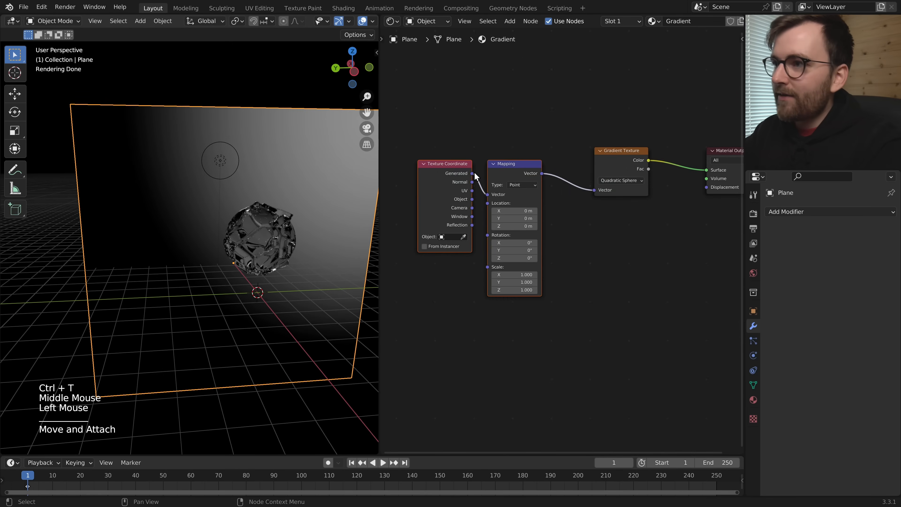
pyautogui.click(523, 166)
pyautogui.keyDown('ctrl'); pyautogui.click(472, 173); pyautogui.keyUp('ctrl')
pyautogui.keyDown('ctrl'); pyautogui.moveTo(471, 173); pyautogui.dragTo(473, 200); pyautogui.keyUp('ctrl')
pyautogui.moveTo(688, 244); pyautogui.dragTo(645, 266, button='middle')
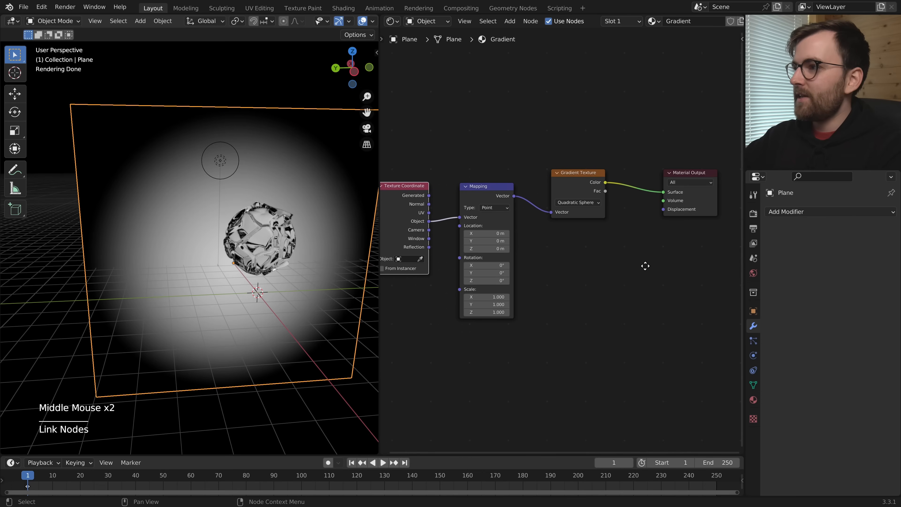
pyautogui.scroll(-2, 229, 315)
pyautogui.moveTo(229, 315); pyautogui.dragTo(275, 301, button='middle')
pyautogui.press('s')
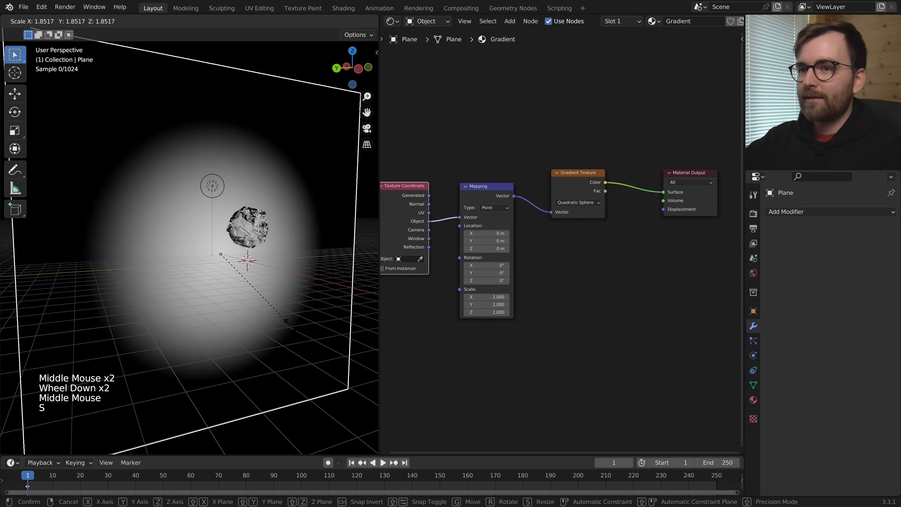
pyautogui.press('Escape')
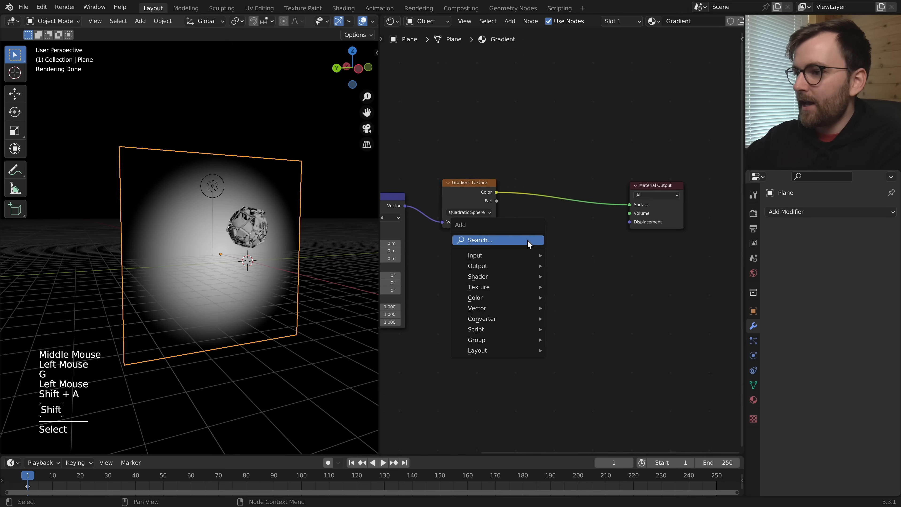
# Insert a Map Range node between the Gradient Texture and the Material Output.
pyautogui.moveTo(501, 318)
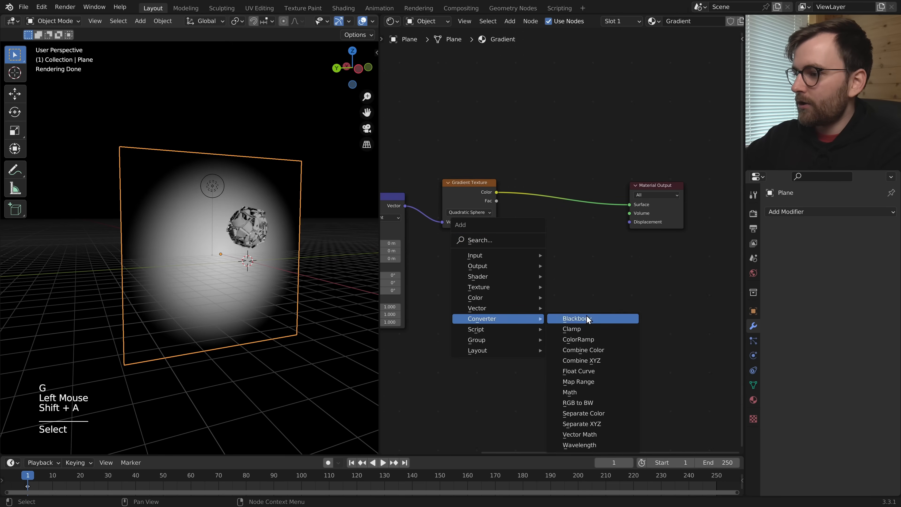
pyautogui.click(600, 381)
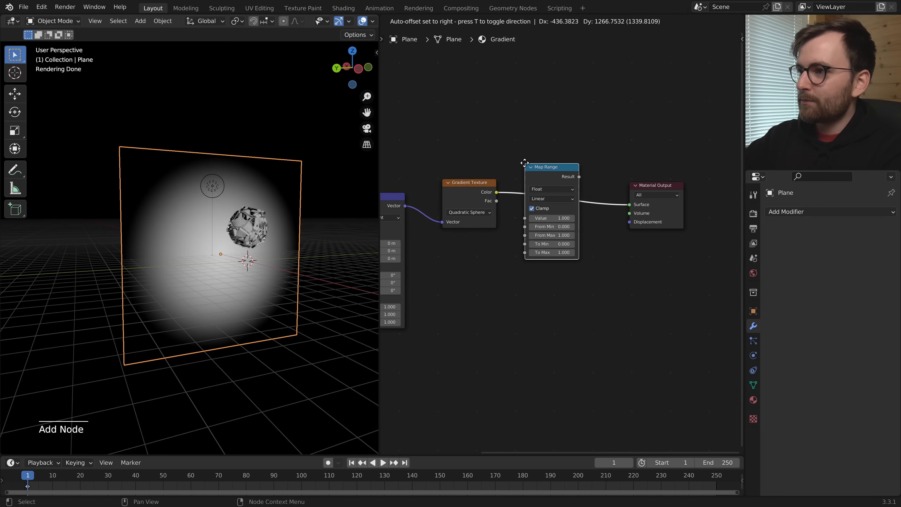
pyautogui.click(541, 165)
pyautogui.scroll(2, 264, 222)
pyautogui.moveTo(244, 249); pyautogui.dragTo(260, 248, button='middle')
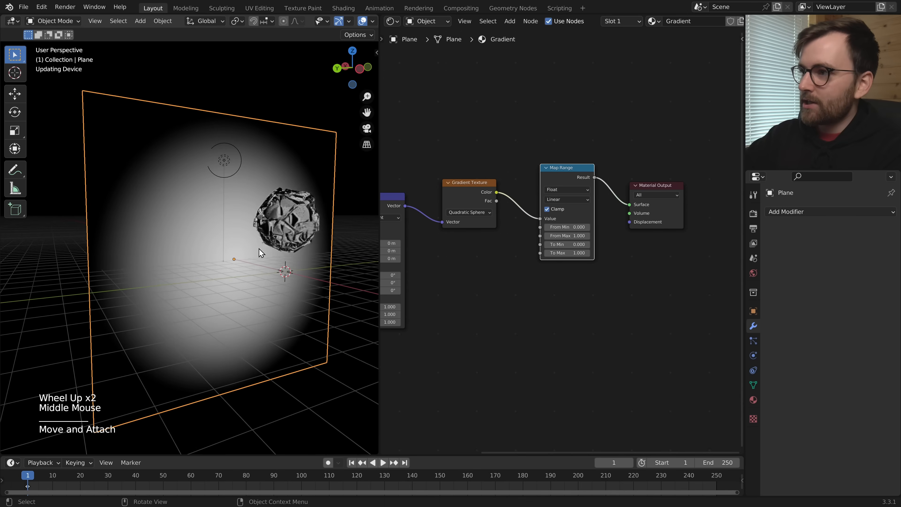
# Try Smooth Step interpolation on the Map Range node, and settle on Smoother Step for a softer falloff.
pyautogui.click(572, 199)
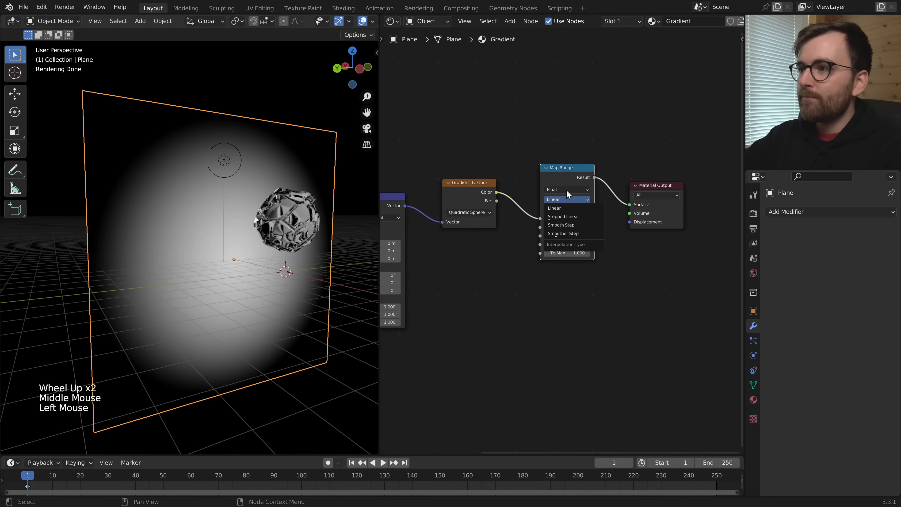
pyautogui.click(567, 190)
pyautogui.click(569, 199)
pyautogui.click(575, 224)
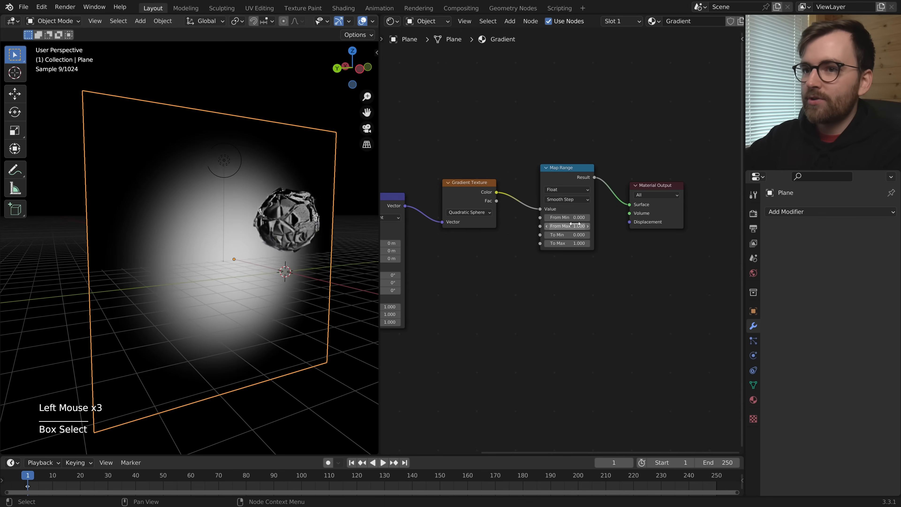
pyautogui.moveTo(231, 249); pyautogui.dragTo(245, 248, button='middle')
pyautogui.click(567, 199)
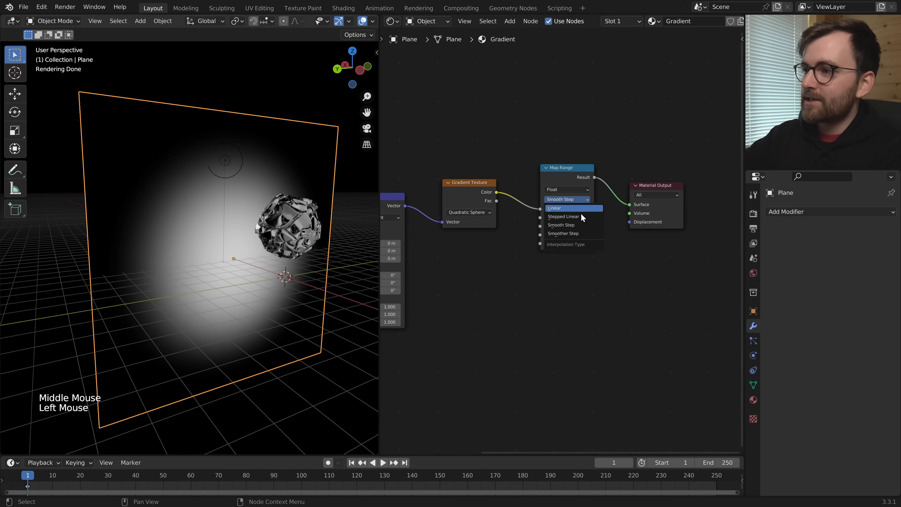
pyautogui.click(585, 234)
pyautogui.moveTo(301, 291); pyautogui.dragTo(238, 276, button='middle')
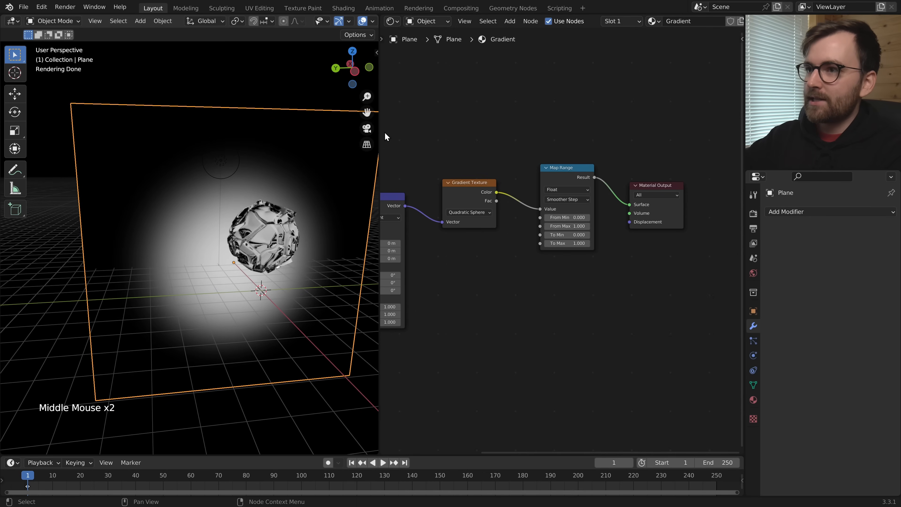
# Join the two areas so the 3D viewport takes over the Shader Editor's space, and view through the camera.
pyautogui.rightClick(380, 159)
pyautogui.click(355, 198)
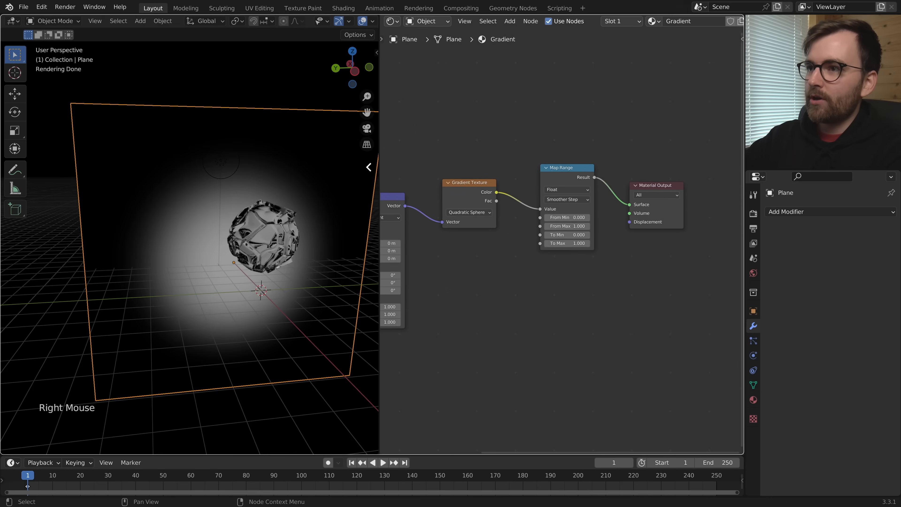
pyautogui.click(564, 124)
# Move the backdrop plane up behind the glass sphere and scale it up so the glow covers most of the frame.
pyautogui.press('g')
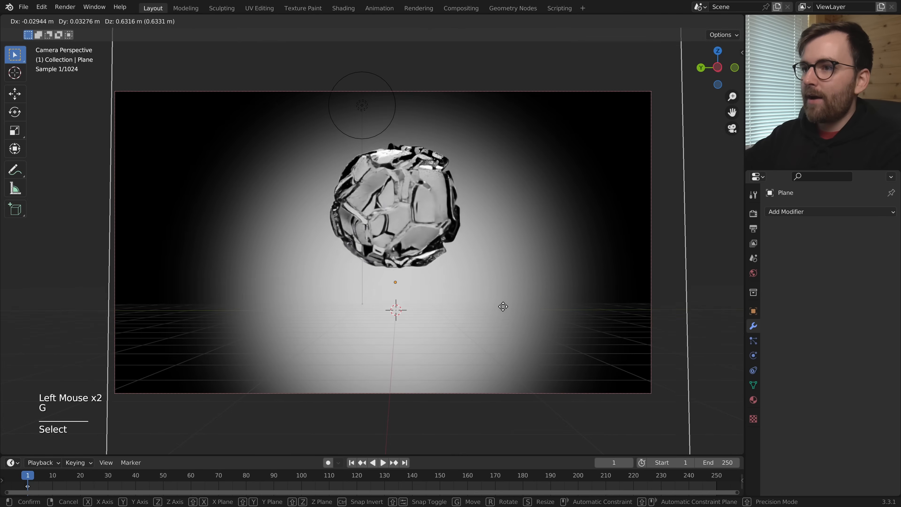
pyautogui.click(507, 269)
pyautogui.press('s')
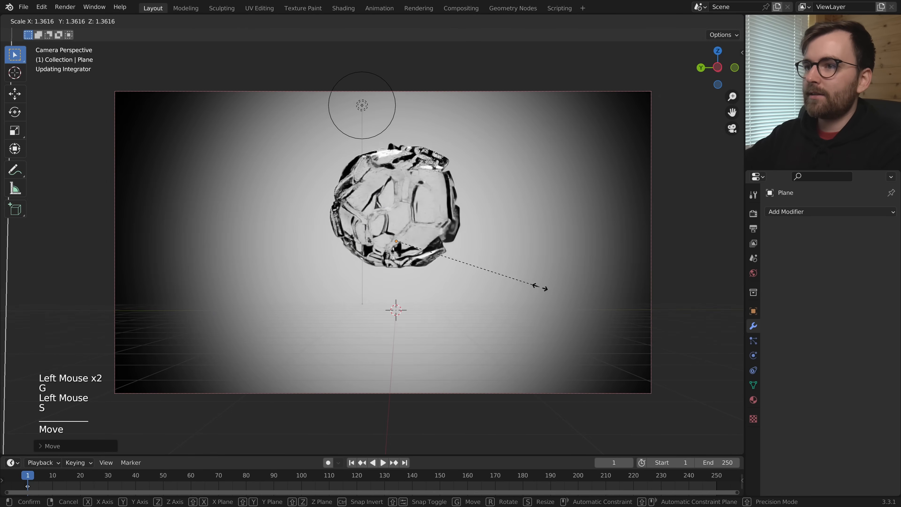
pyautogui.click(557, 287)
# Try scaling the backdrop plane along Z, and adjust its scale along the Y axis instead to narrow the glow.
pyautogui.press('s')
pyautogui.press('z')
pyautogui.press('Escape')
pyautogui.press('s')
pyautogui.press('z')
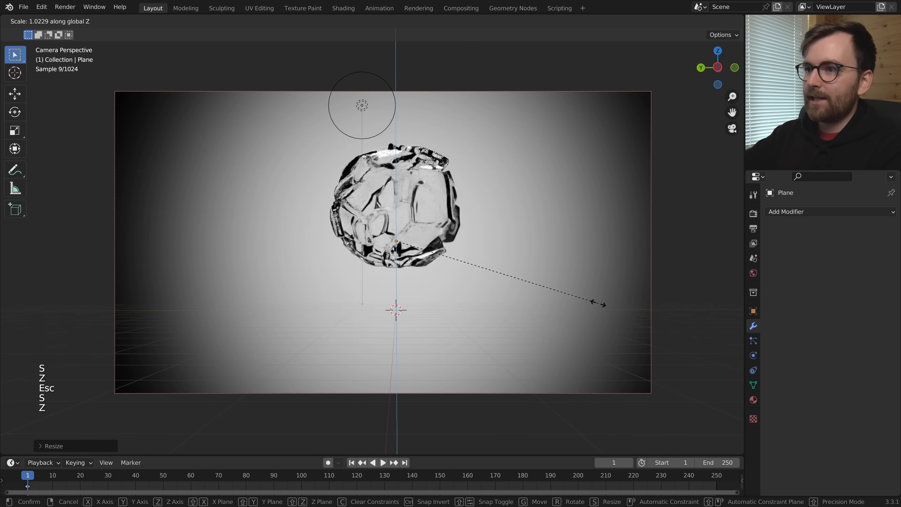
pyautogui.press('y')
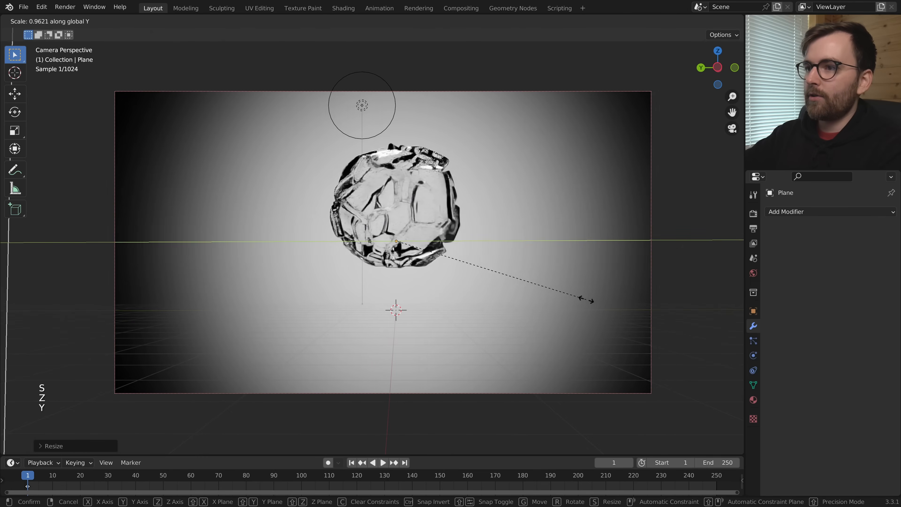
pyautogui.click(496, 281)
# Inspect the rendered glass sphere up close against the gradient backdrop with the viewport overlays hidden.
pyautogui.hotkey('shift', 'alt', 'z')
pyautogui.scroll(2, 474, 228)
pyautogui.keyDown('shift'); pyautogui.moveTo(474, 228); pyautogui.dragTo(487, 278, button='middle'); pyautogui.keyUp('shift')
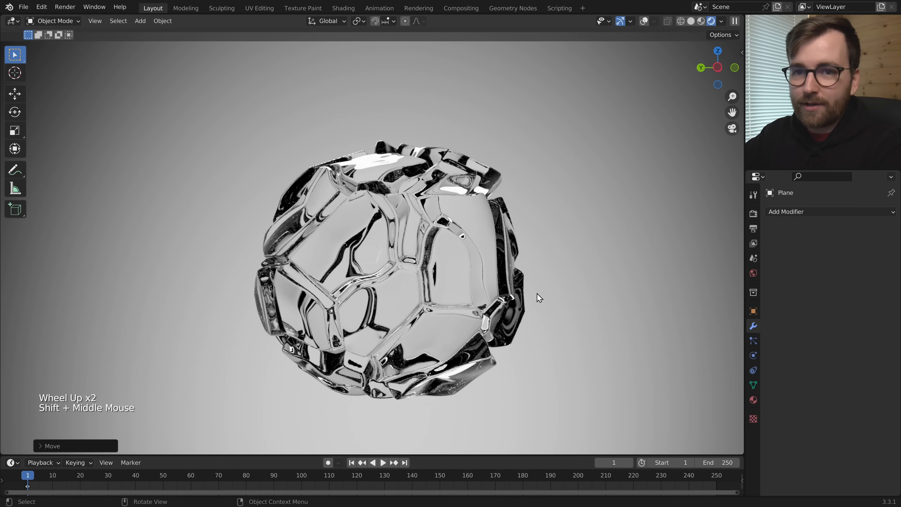
pyautogui.scroll(-3, 590, 283)
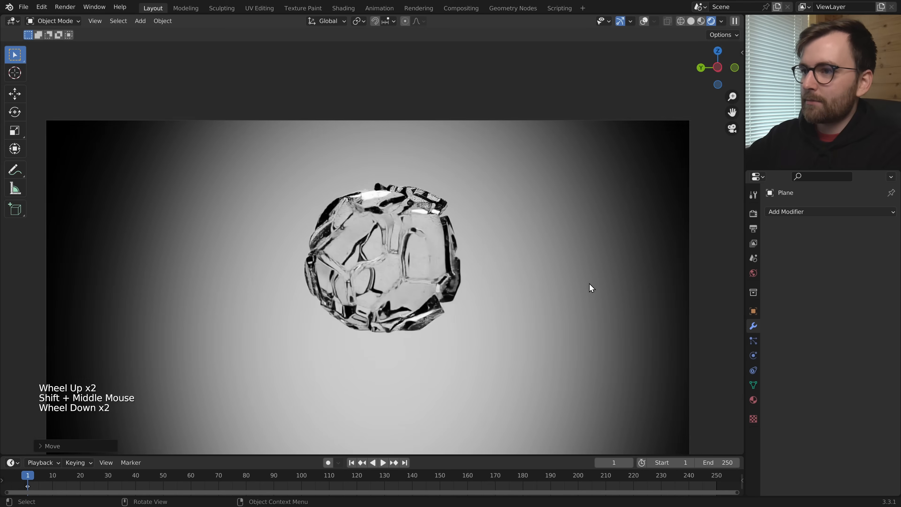
pyautogui.hotkey('shift', 'alt', 'z')
# Delete the existing light above the glass sphere.
pyautogui.scroll(3, 497, 227)
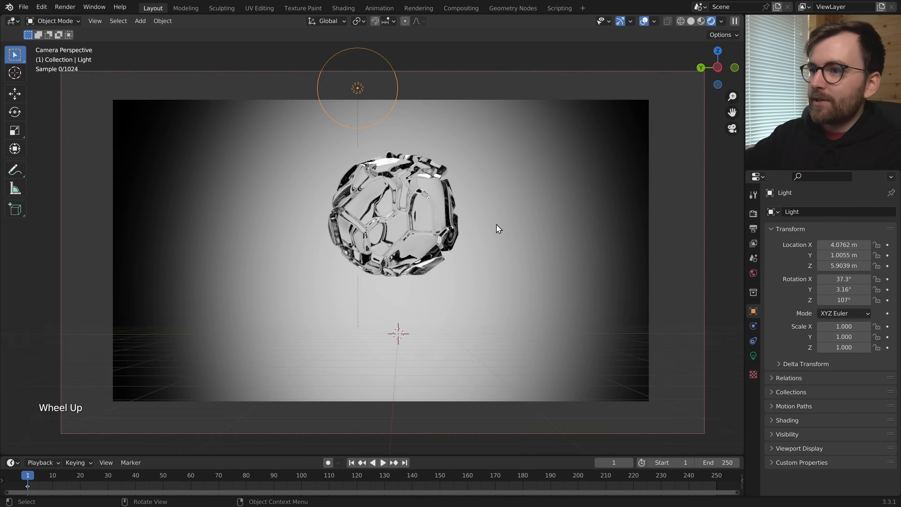
pyautogui.keyDown('shift'); pyautogui.moveTo(497, 227); pyautogui.dragTo(425, 219, button='middle'); pyautogui.keyUp('shift')
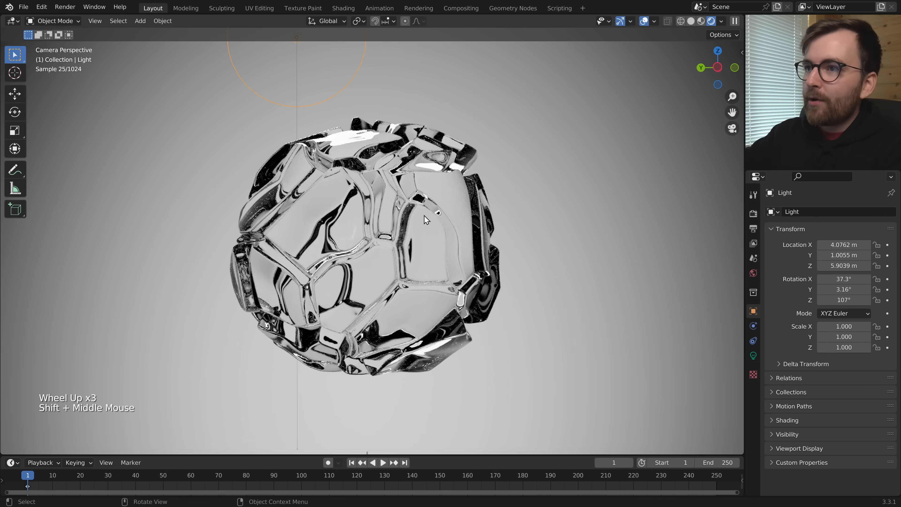
pyautogui.scroll(-3, 473, 209)
pyautogui.keyDown('shift'); pyautogui.scroll(1, 523, 216); pyautogui.keyUp('shift')
pyautogui.keyDown('shift'); pyautogui.moveTo(523, 220); pyautogui.dragTo(454, 194, button='middle'); pyautogui.keyUp('shift')
pyautogui.press('x')
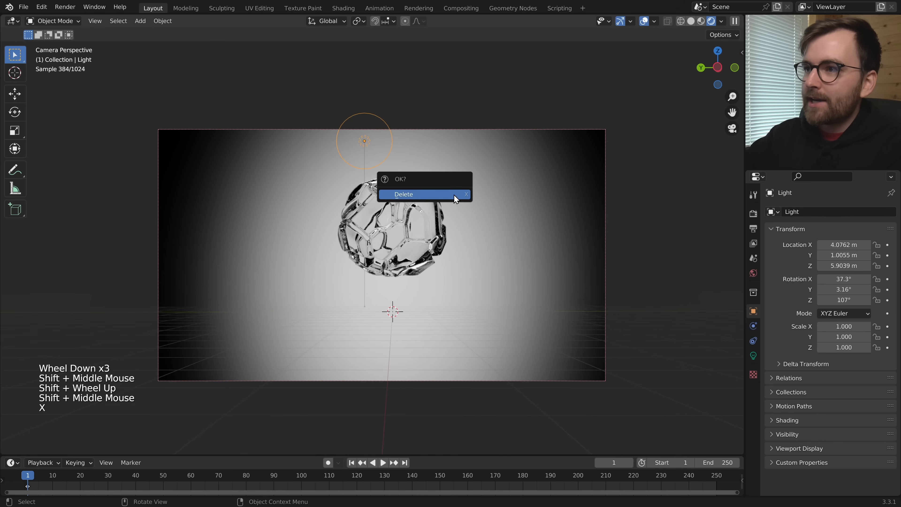
pyautogui.click(454, 195)
# Add an area light and raise it along Z to about 5.27 m, above the glass sphere.
pyautogui.hotkey('shift', 'a')
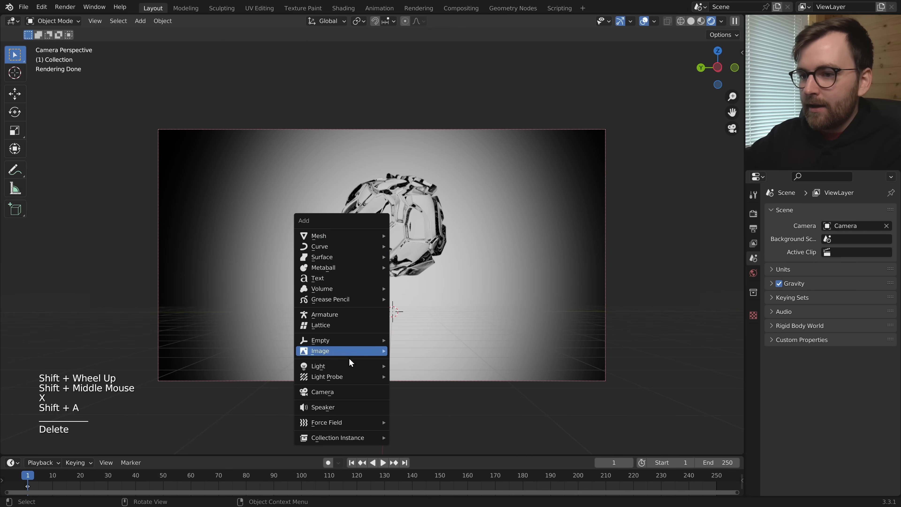
pyautogui.moveTo(341, 369)
pyautogui.click(431, 399)
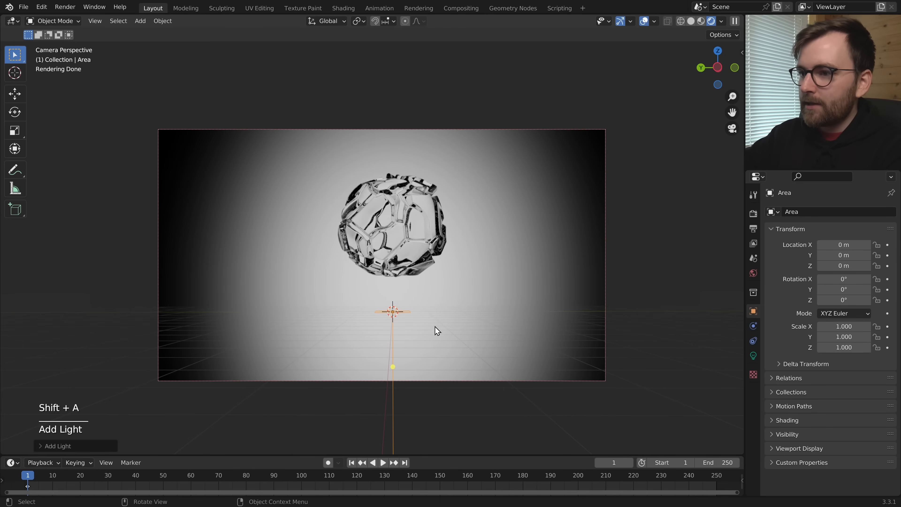
pyautogui.moveTo(435, 328); pyautogui.dragTo(489, 350, button='middle')
pyautogui.press('g')
pyautogui.press('z')
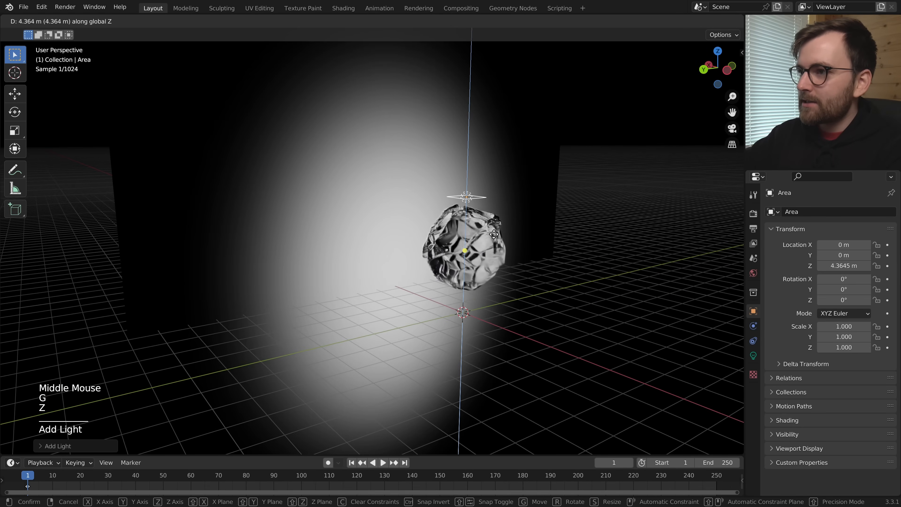
pyautogui.click(489, 224)
# Enlarge the area light until it is wider than the glass sphere, and adjust its power.
pyautogui.rightClick(491, 216)
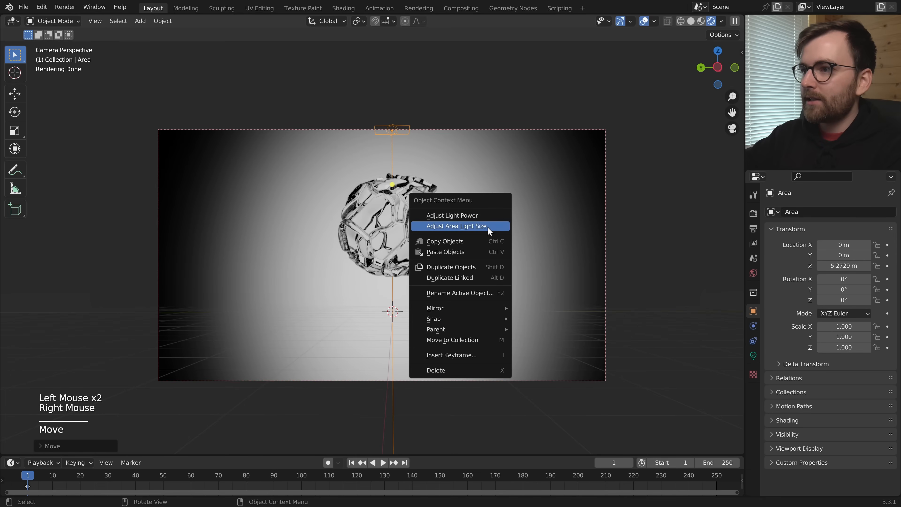
pyautogui.click(488, 227)
pyautogui.click(567, 264)
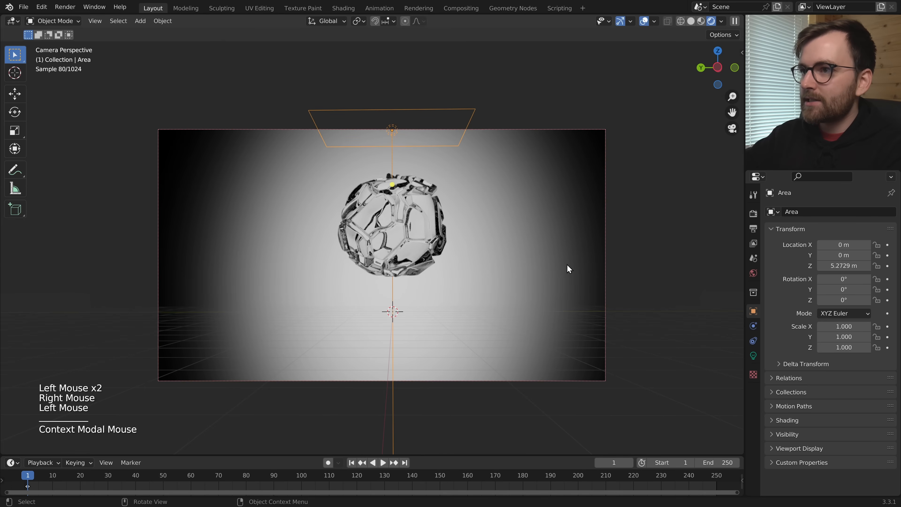
pyautogui.rightClick(492, 221)
pyautogui.click(476, 209)
pyautogui.click(515, 216)
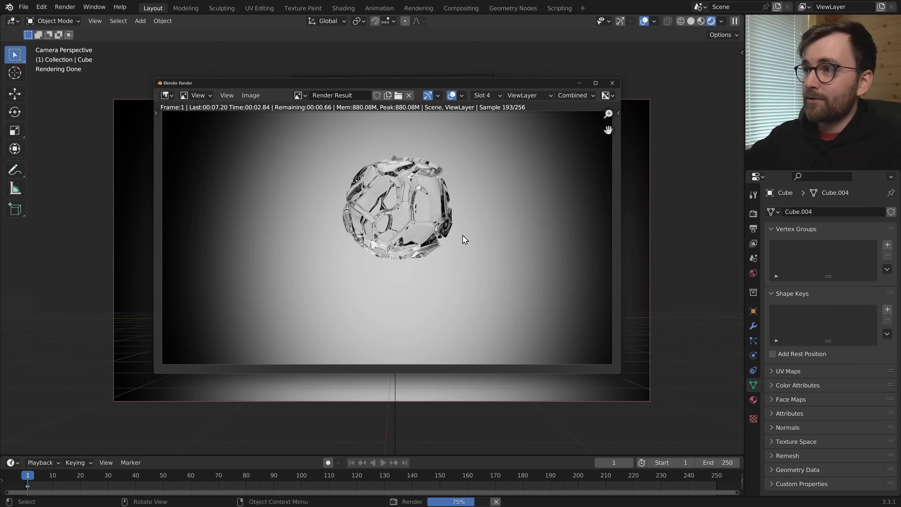
# Save the file, select the glass sphere and bring up its Displace modifier settings.
pyautogui.hotkey('alt', 'a')
pyautogui.hotkey('ctrl', 's')
pyautogui.click(502, 232)
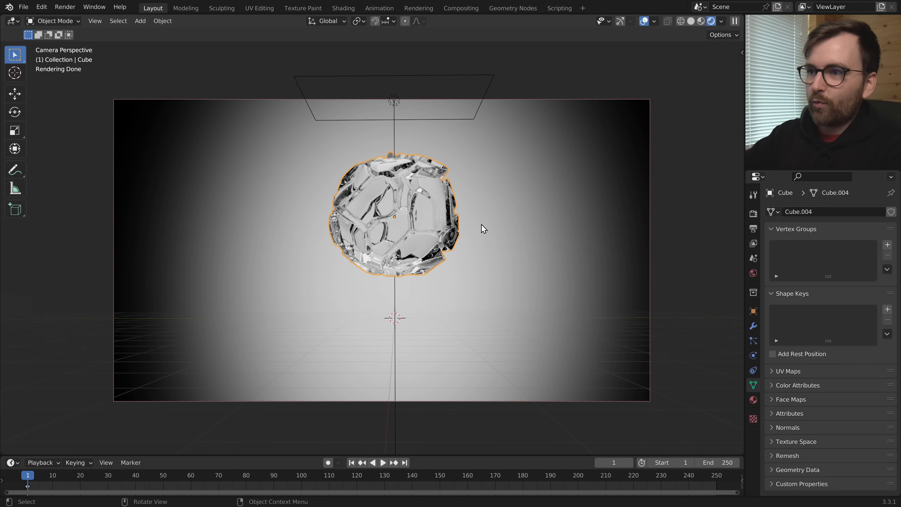
pyautogui.click(756, 328)
pyautogui.scroll(-3, 793, 314)
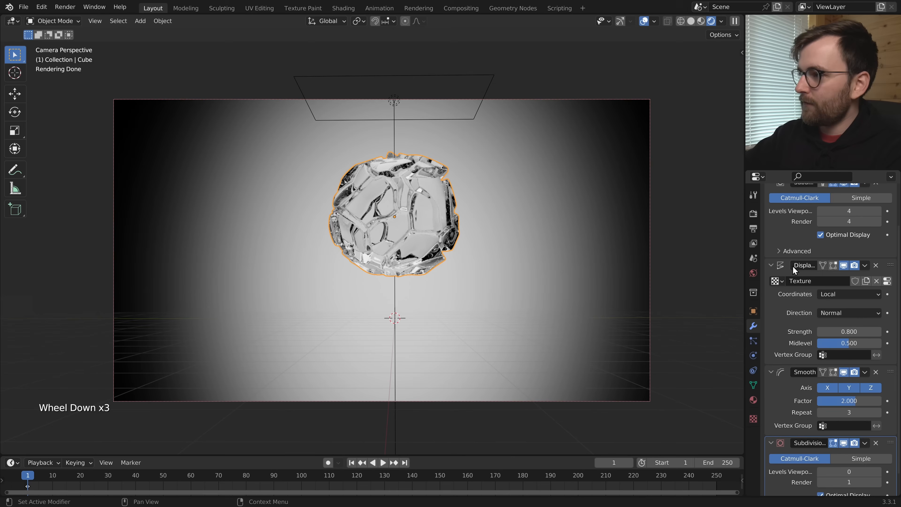
# Snap the 3D cursor to the selected glass sphere.
pyautogui.hotkey('alt', 'a')
pyautogui.click(440, 209)
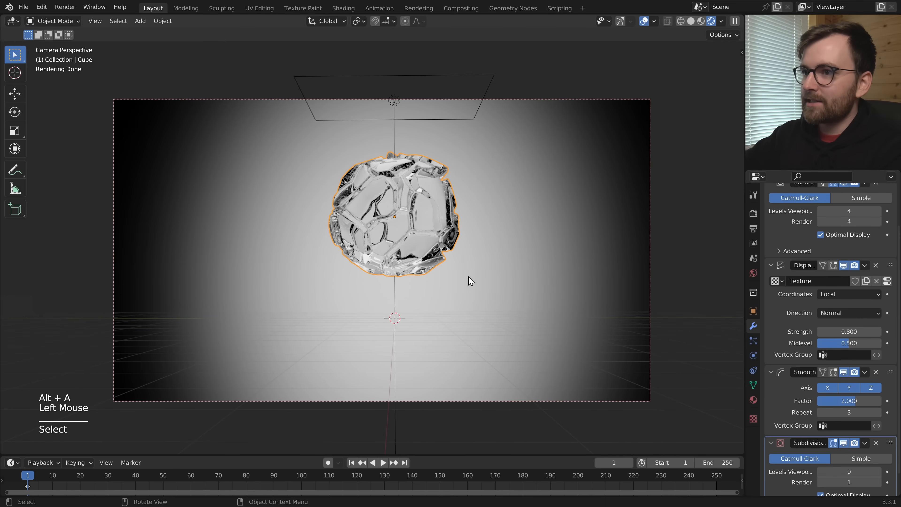
pyautogui.press('g')
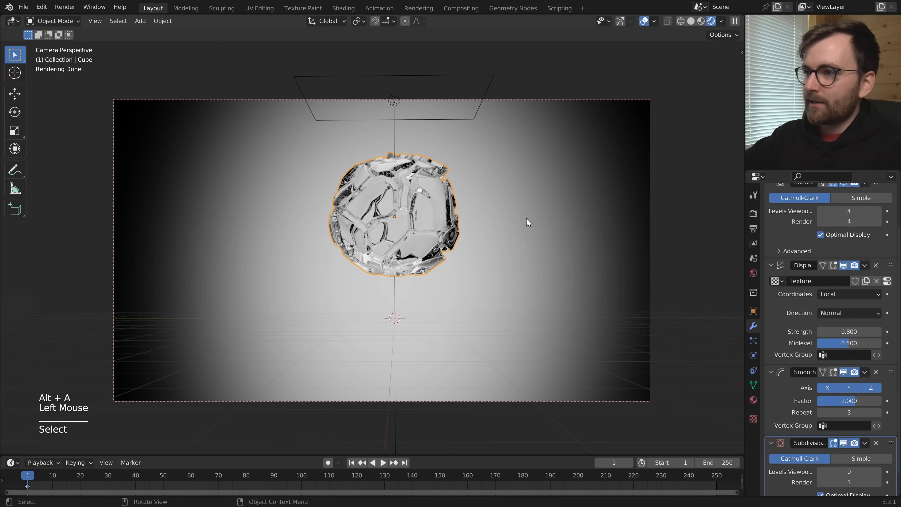
pyautogui.hotkey('shift', 's')
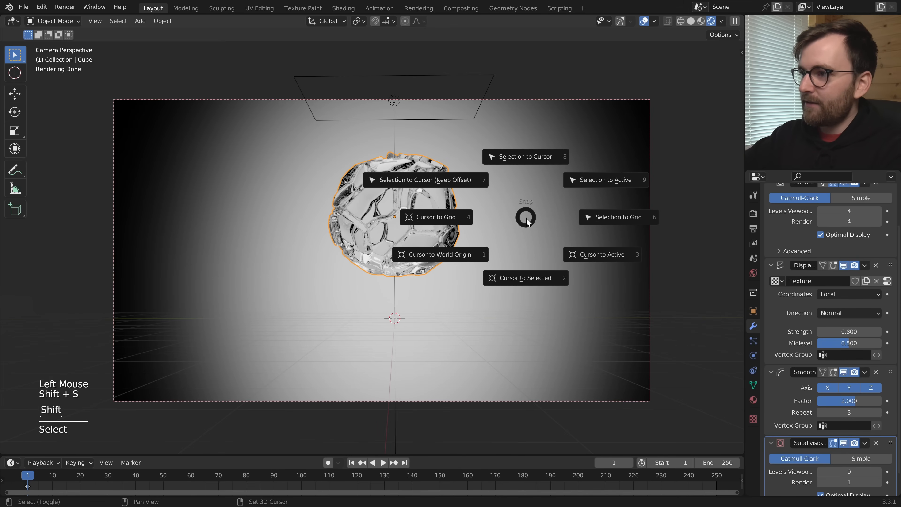
pyautogui.click(526, 279)
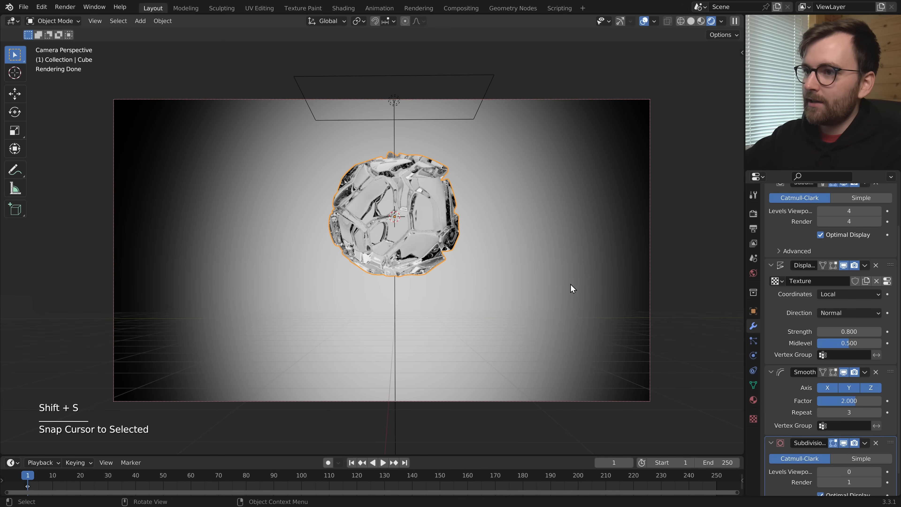
# Add a Plain Axes empty at the glass sphere's centre and enlarge its display size until its axes extend past the sphere.
pyautogui.hotkey('shift', 'a')
pyautogui.moveTo(489, 221)
pyautogui.moveTo(461, 191)
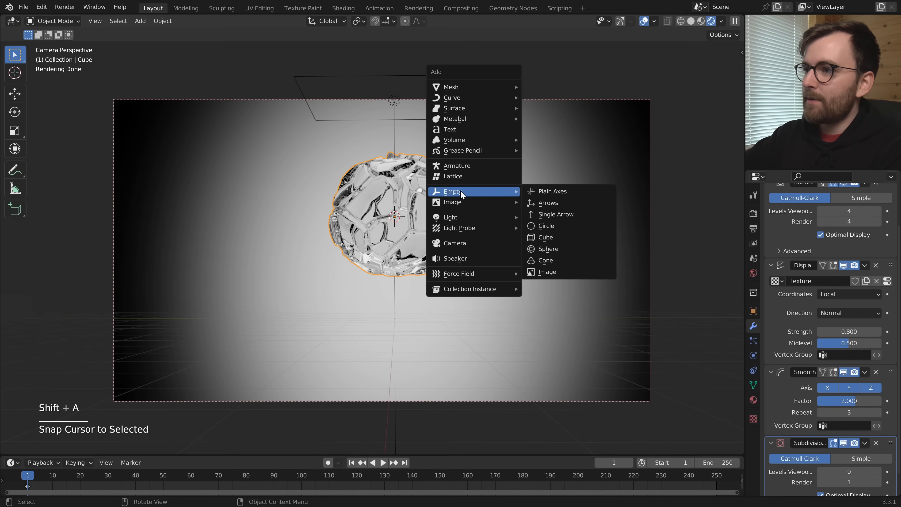
pyautogui.click(549, 193)
pyautogui.scroll(2, 532, 279)
pyautogui.moveTo(549, 196); pyautogui.dragTo(468, 251, button='middle')
pyautogui.rightClick(486, 236)
pyautogui.click(485, 236)
pyautogui.click(495, 240)
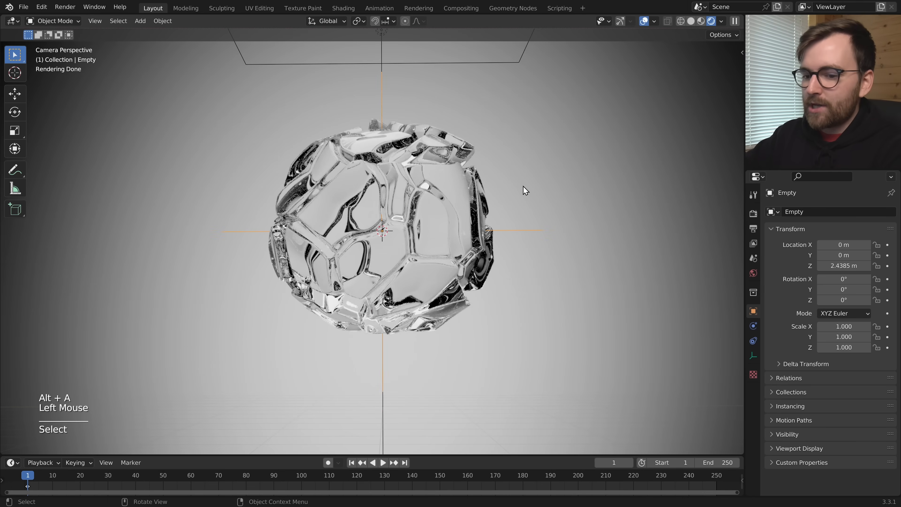
# Rename the empty as Displacement Controller.
pyautogui.press('F2')
pyautogui.write('Displa')
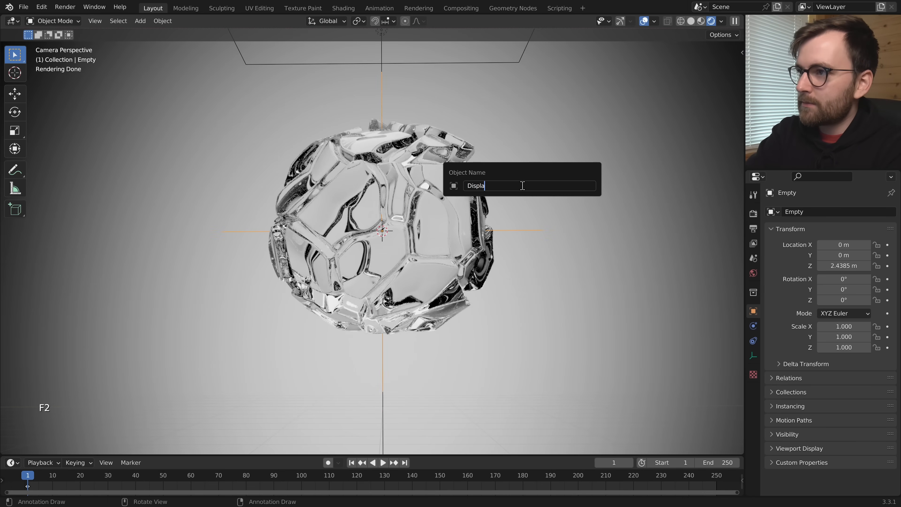
pyautogui.write('cement Controller')
pyautogui.press('Return')
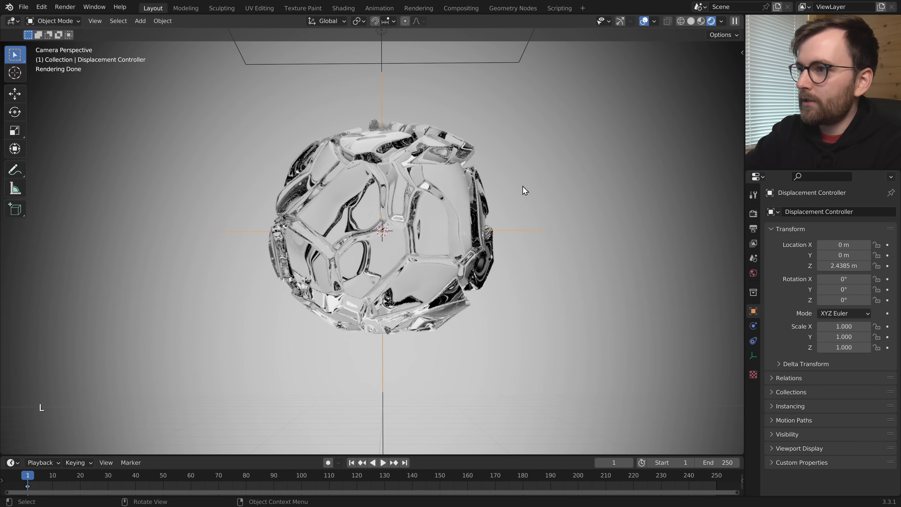
# Set the glass sphere's Displace modifier coordinates to Object, using Displacement Controller as the object, and save the file.
pyautogui.click(436, 208)
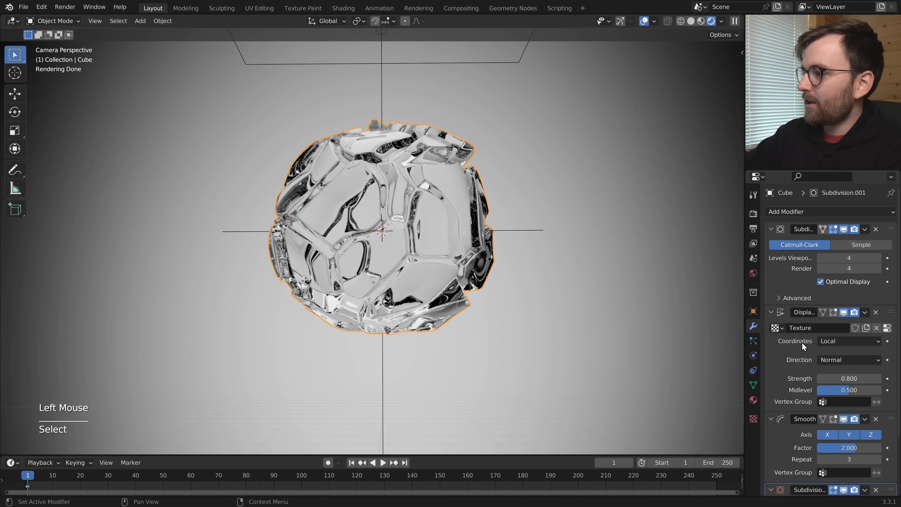
pyautogui.moveTo(824, 340); pyautogui.dragTo(822, 374)
pyautogui.click(848, 353)
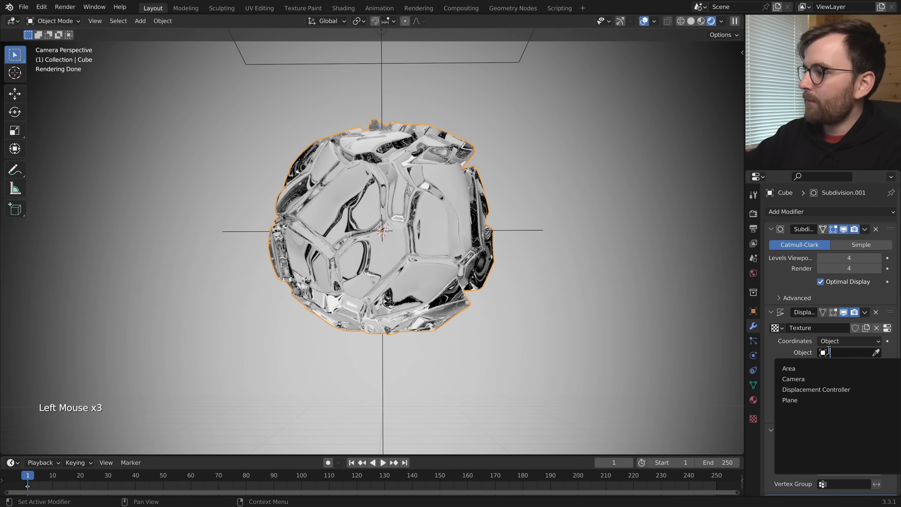
pyautogui.click(811, 389)
pyautogui.hotkey('ctrl', 's')
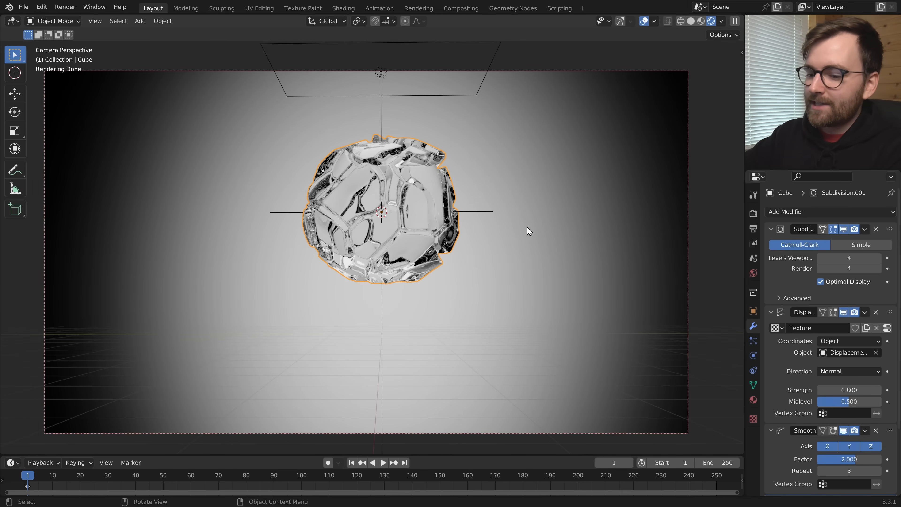
# Move the glass sphere away from the Displacement Controller empty to test how the displacement responds.
pyautogui.press('g')
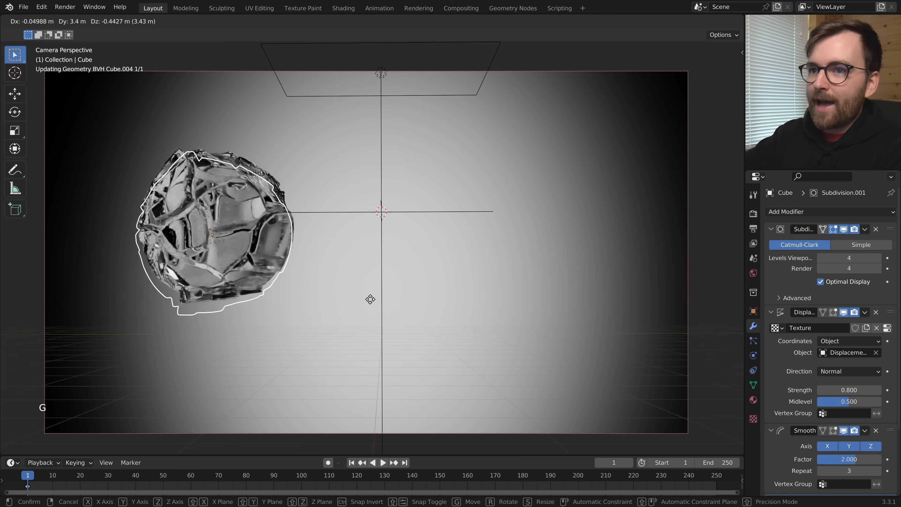
# Cancel the cube's move, switch the viewport to Solid shading and reselect the cube.
pyautogui.press('Escape')
pyautogui.press('z')
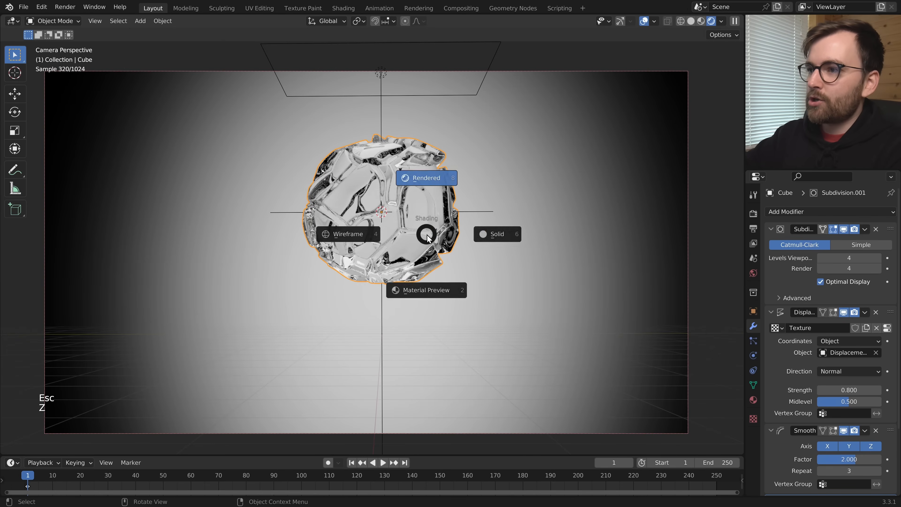
pyautogui.click(524, 235)
pyautogui.scroll(2, 514, 249)
pyautogui.keyDown('shift'); pyautogui.moveTo(506, 276); pyautogui.dragTo(497, 266, button='middle'); pyautogui.keyUp('shift')
pyautogui.press('g')
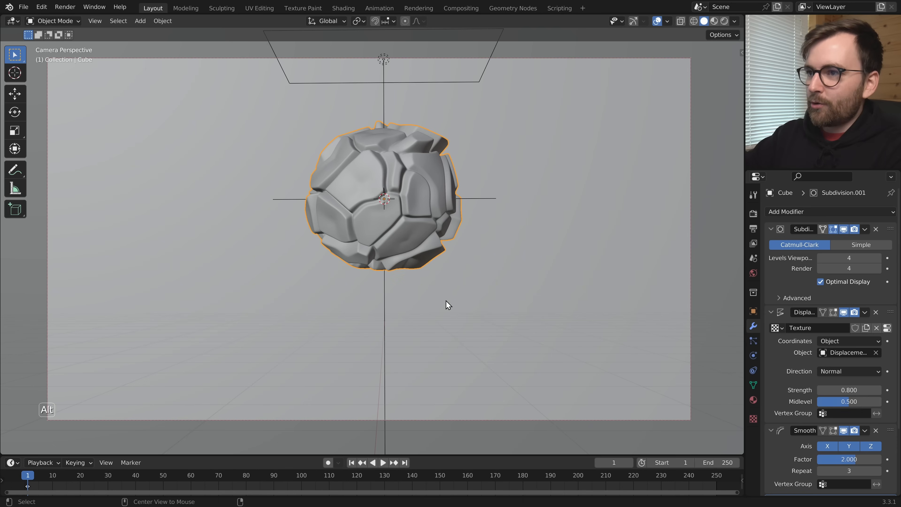
pyautogui.hotkey('alt', 'a')
pyautogui.click(423, 217)
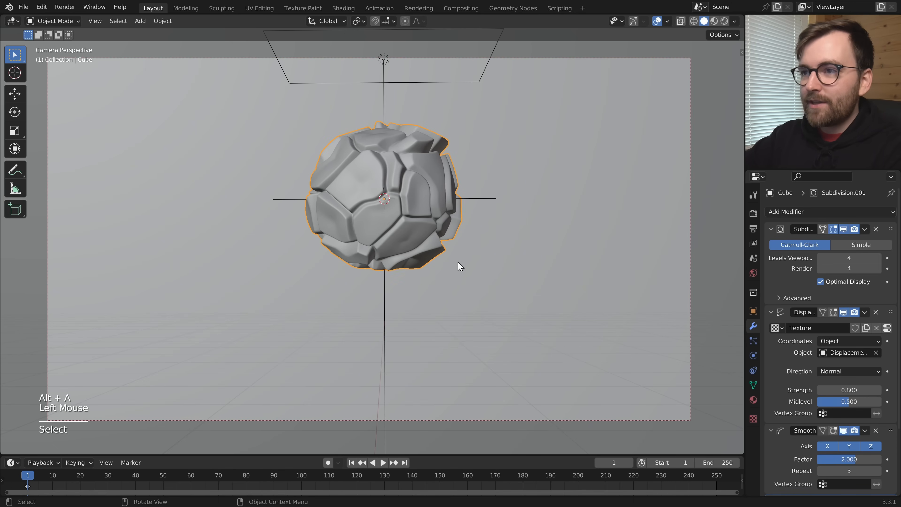
# Split the 3D viewport vertically and turn the new area into a Graph Editor with its sidebar hidden.
pyautogui.rightClick(434, 456)
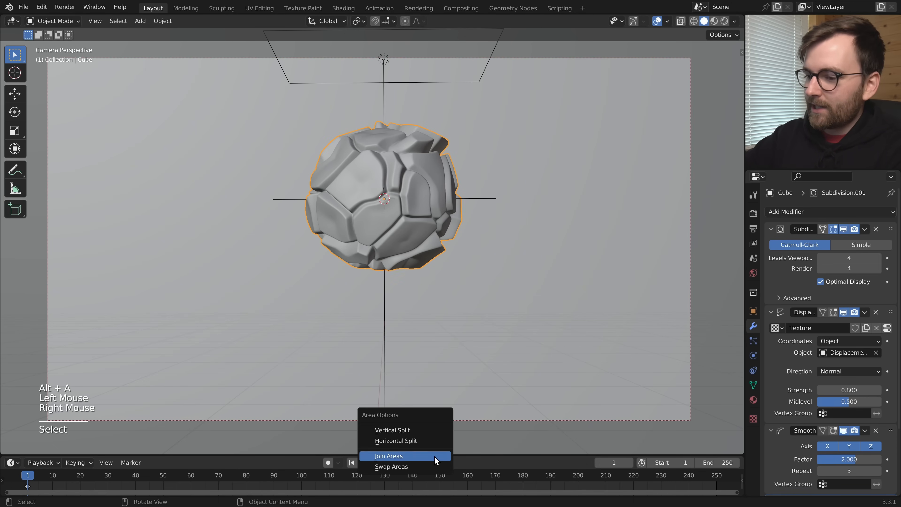
pyautogui.click(403, 432)
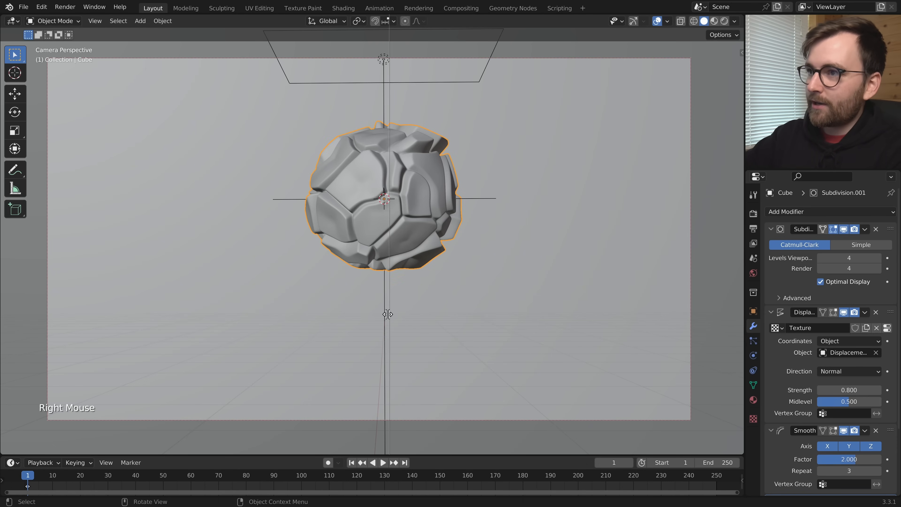
pyautogui.click(377, 263)
pyautogui.click(392, 22)
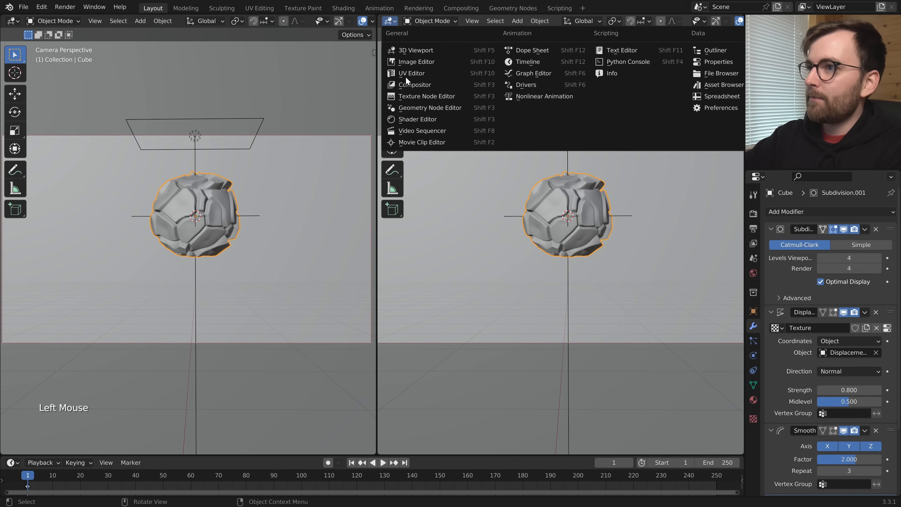
pyautogui.click(545, 71)
pyautogui.press('n')
pyautogui.press('n')
pyautogui.press('n')
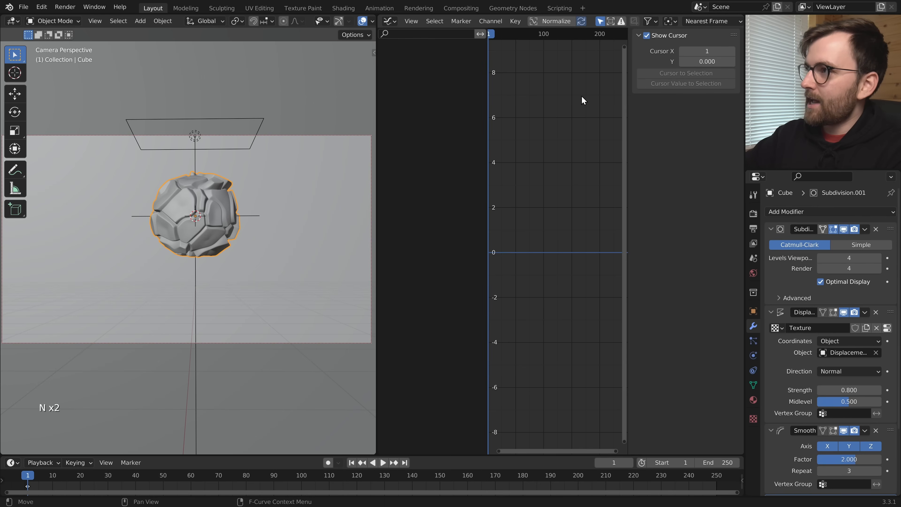
# Enable auto keying and record freehand movement of the cube around the scene while the animation plays.
pyautogui.click(328, 463)
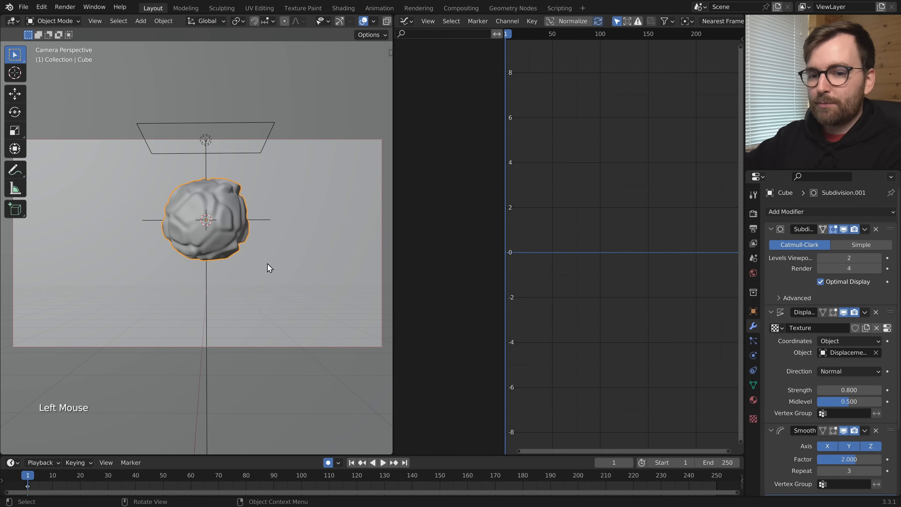
pyautogui.press('space')
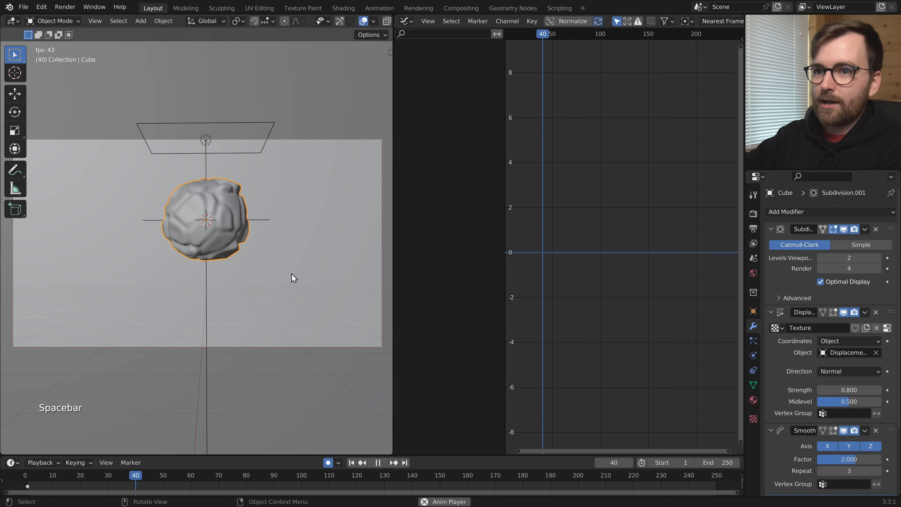
pyautogui.press('g')
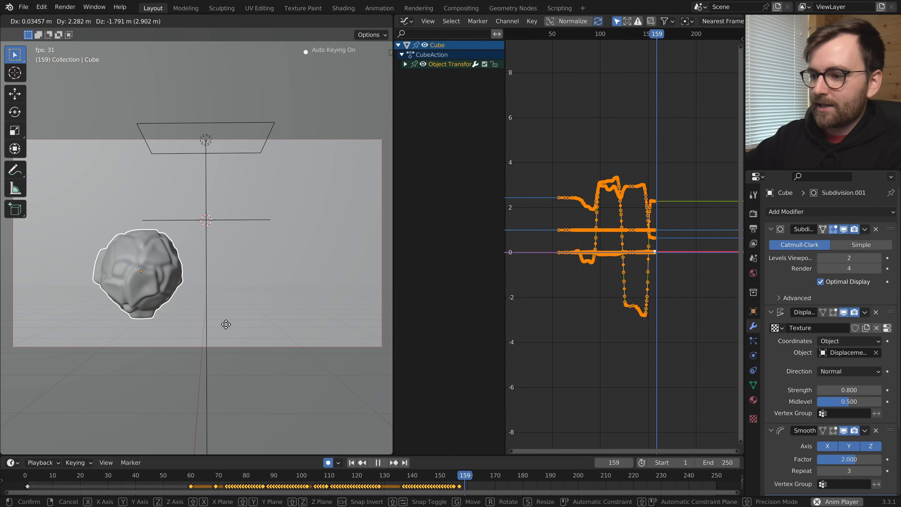
pyautogui.click(297, 290)
pyautogui.press('space')
pyautogui.press('Right')
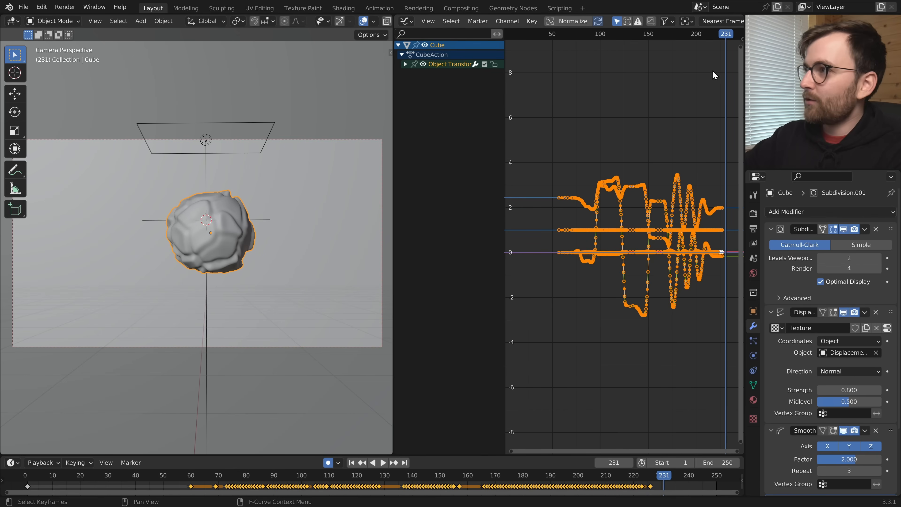
# Insert an Available keyframe for the cube at frame 1.
pyautogui.moveTo(730, 36); pyautogui.dragTo(567, 36)
pyautogui.press('space')
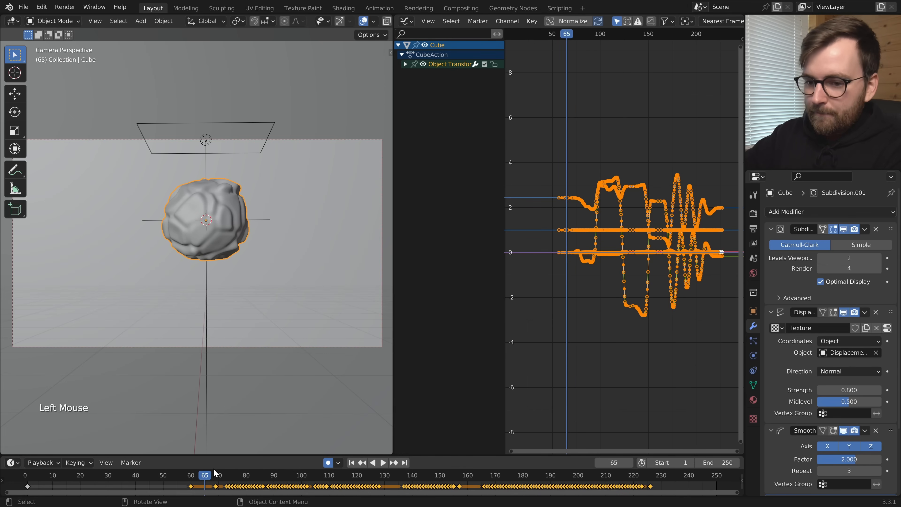
pyautogui.moveTo(215, 473); pyautogui.dragTo(28, 476)
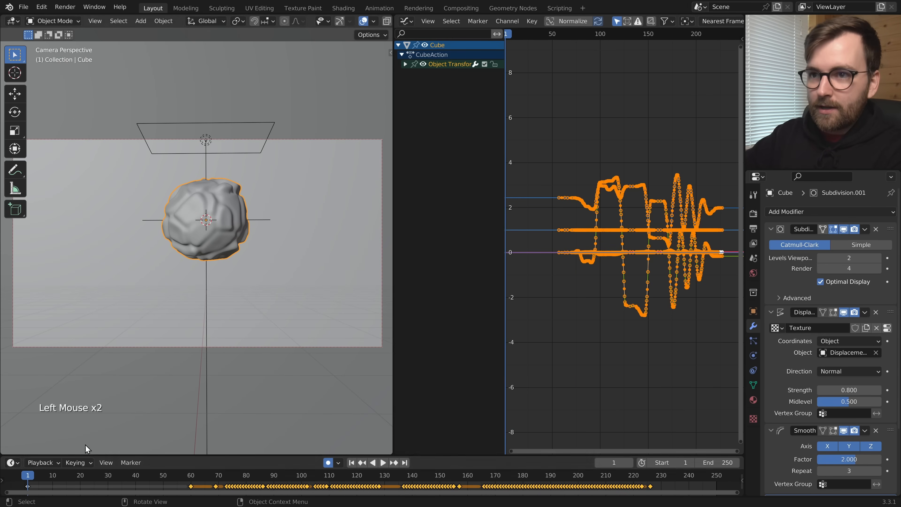
pyautogui.press('i')
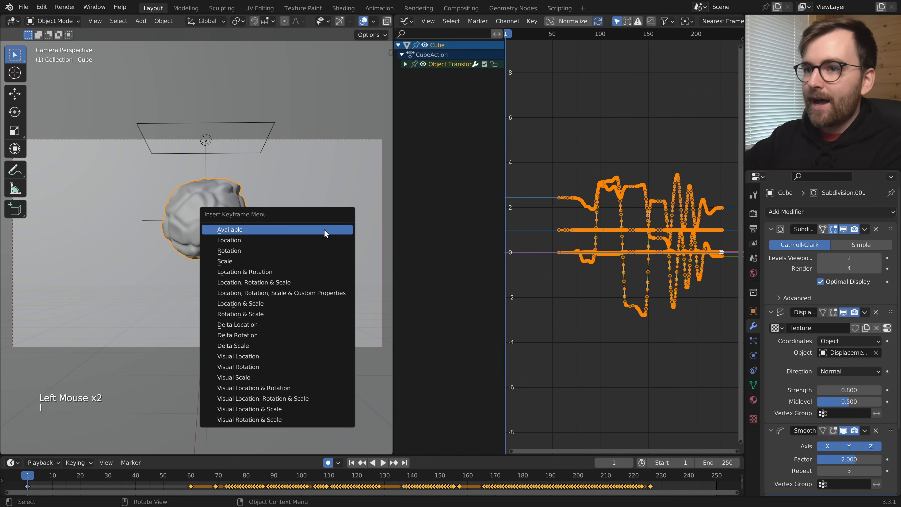
pyautogui.click(266, 230)
# Duplicate the cube's frame 1 keyframes along the time axis to frame 250.
pyautogui.keyDown('ctrl'); pyautogui.moveTo(667, 426); pyautogui.dragTo(647, 482, button='middle'); pyautogui.keyUp('ctrl')
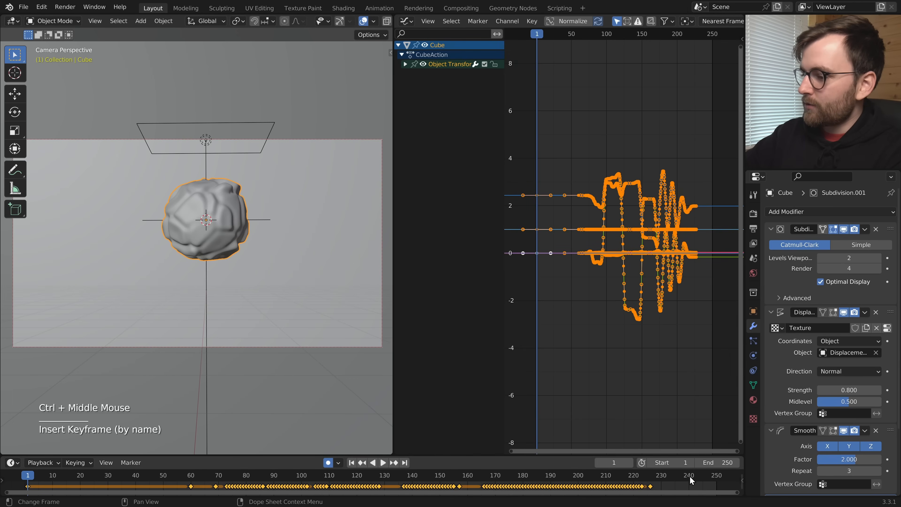
pyautogui.moveTo(709, 477); pyautogui.dragTo(717, 477)
pyautogui.moveTo(562, 271); pyautogui.dragTo(527, 186)
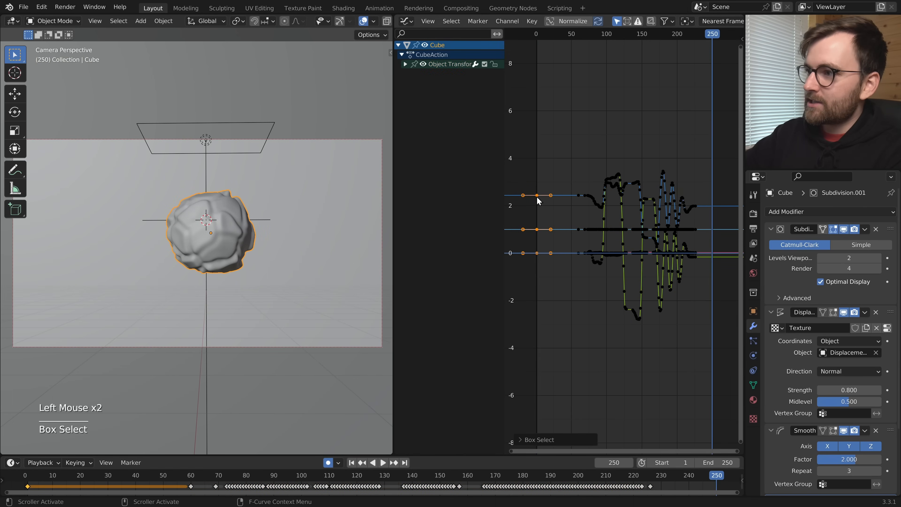
pyautogui.hotkey('shift', 'd')
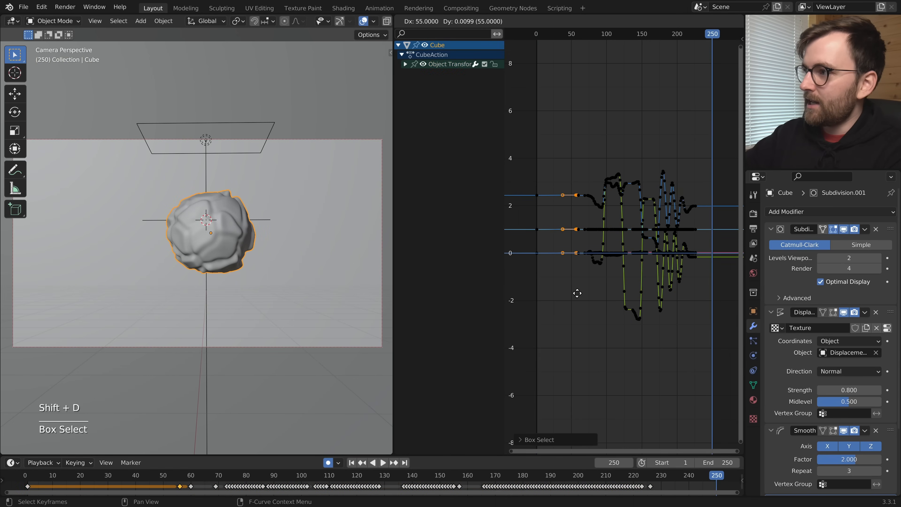
pyautogui.press('x')
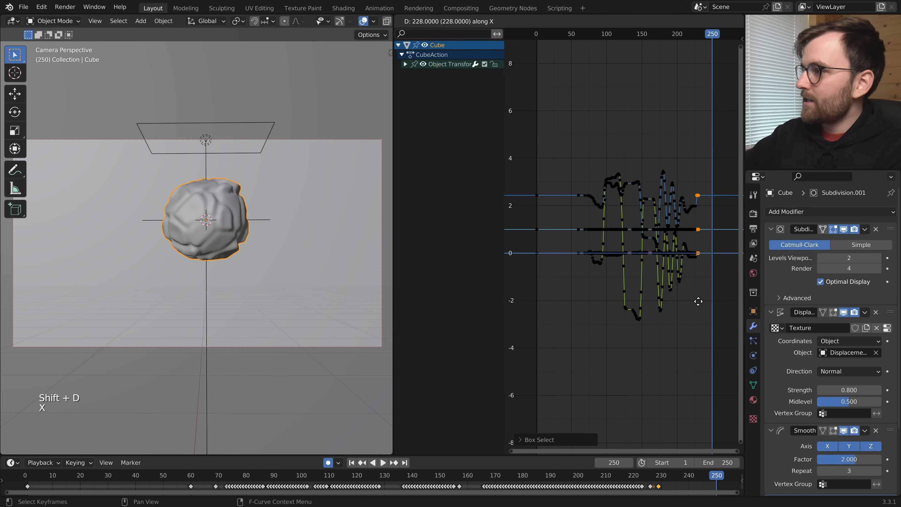
pyautogui.click(713, 299)
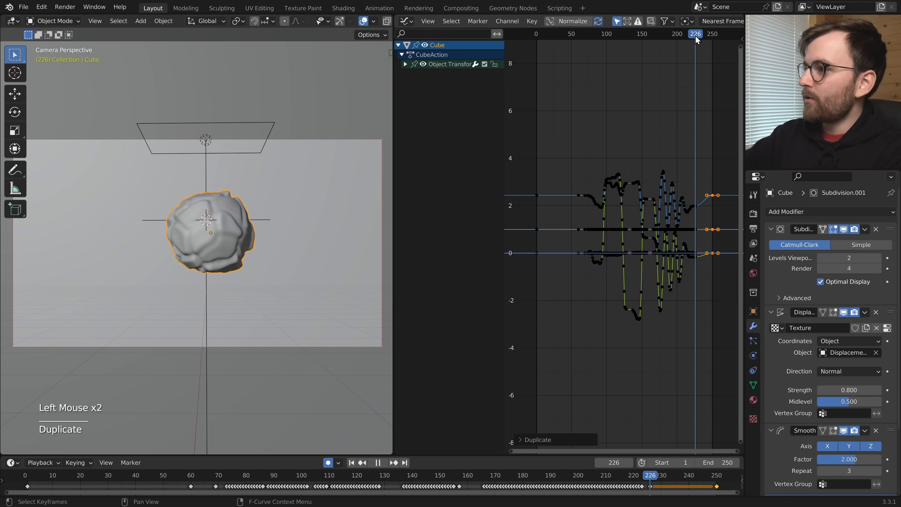
# Stop the playback and apply Sample Keyframes to all of the cube's keyframes.
pyautogui.press('space')
pyautogui.press('a')
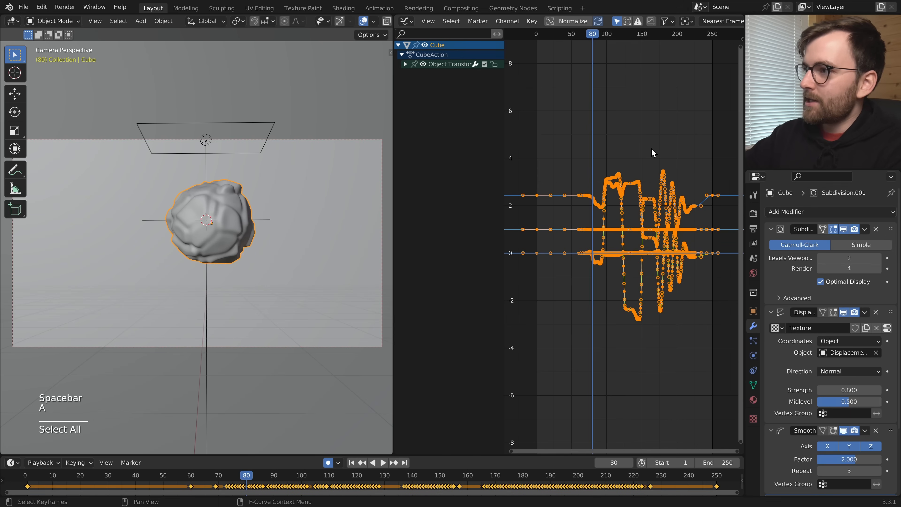
pyautogui.click(532, 21)
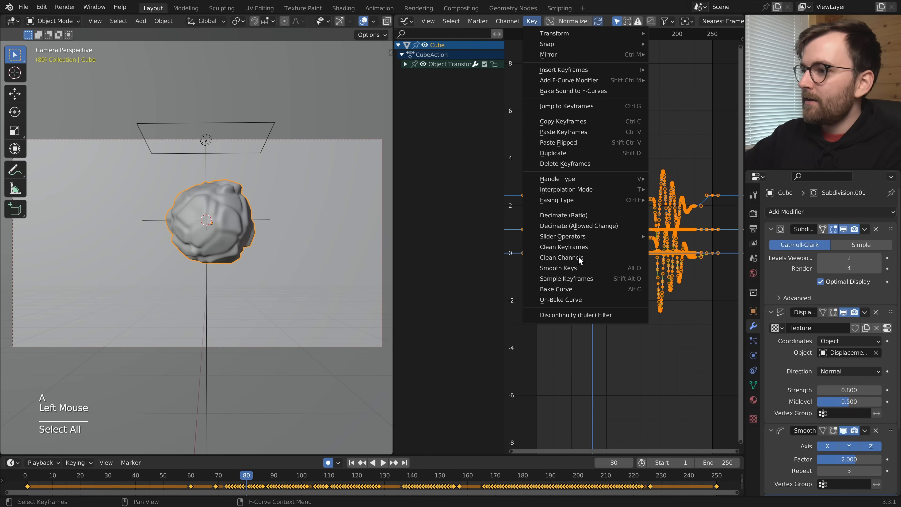
pyautogui.click(603, 280)
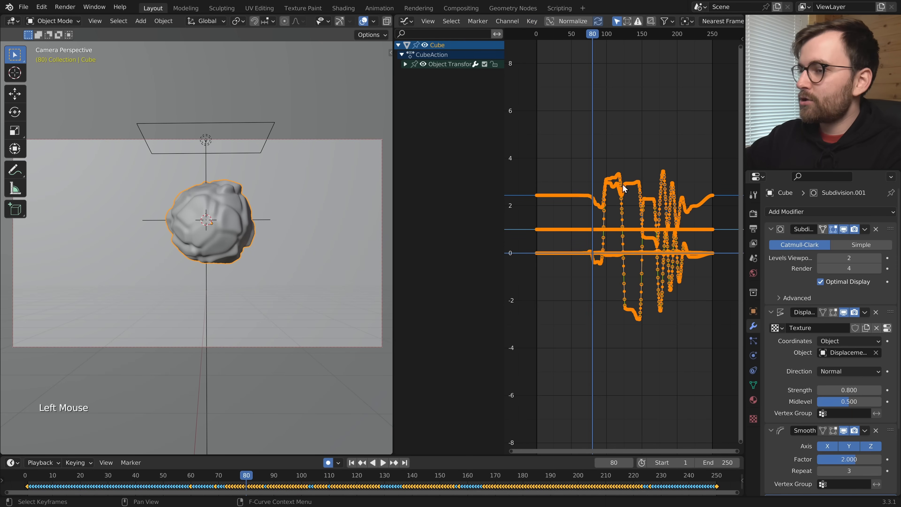
# Apply Smooth Keys three times to all of the cube's keyframes.
pyautogui.click(533, 21)
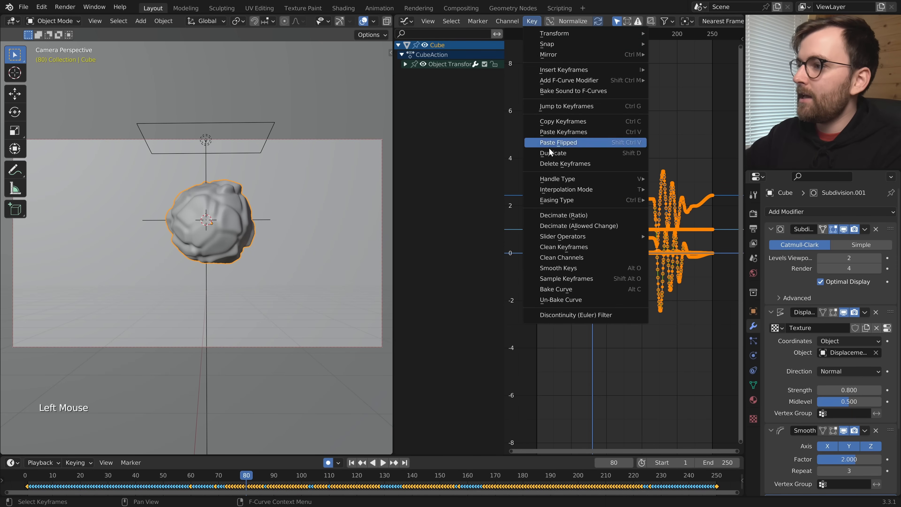
pyautogui.click(582, 268)
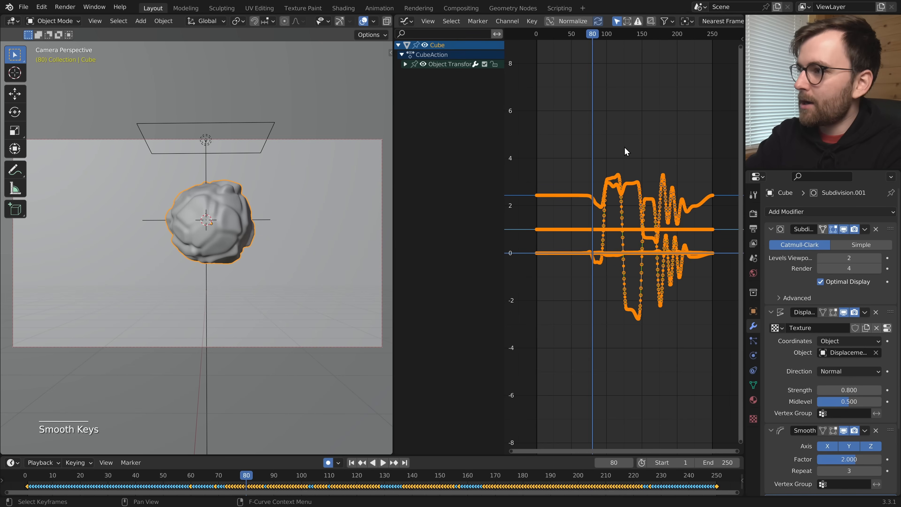
pyautogui.hotkey('alt', 'o')
pyautogui.hotkey('alt', 'o')
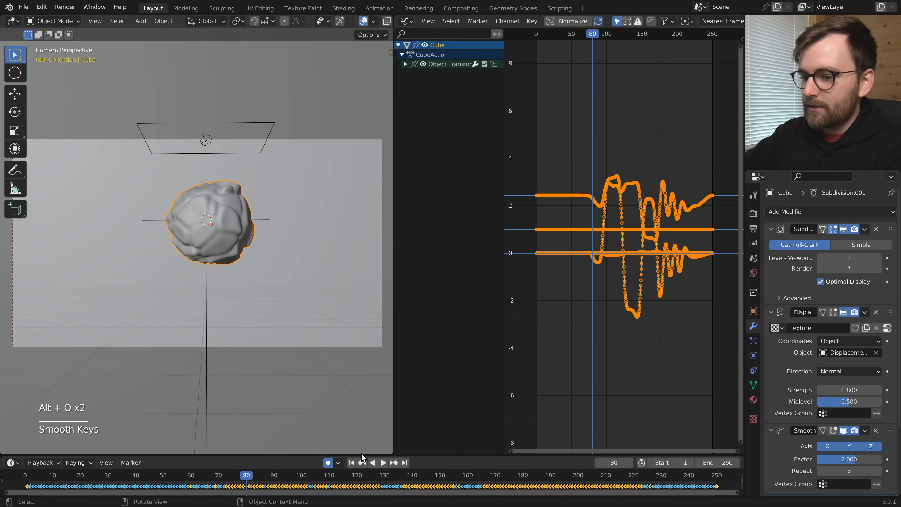
# Turn off auto keying and play the smoothed animation from the first frame.
pyautogui.click(351, 462)
pyautogui.click(328, 463)
pyautogui.press('space')
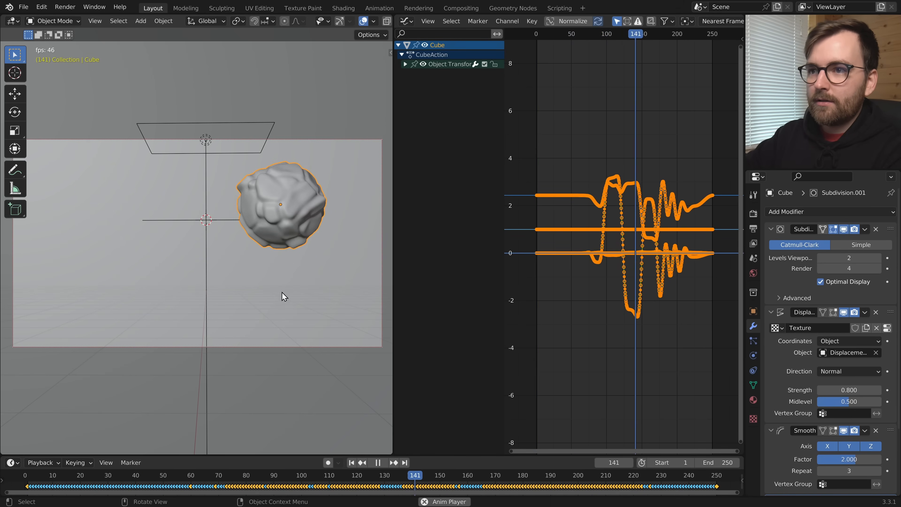
pyautogui.press('space')
# Delete all of the cube's keyframes from the start up to frame 60.
pyautogui.click(191, 479)
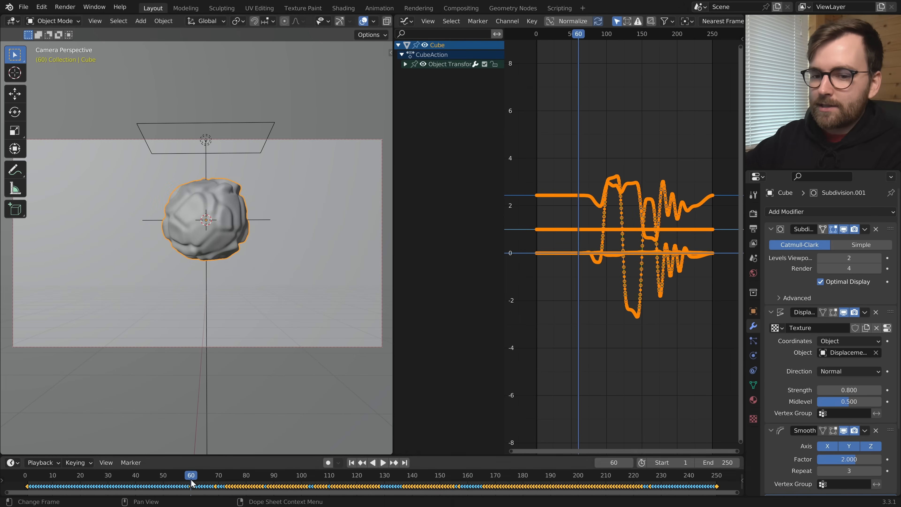
pyautogui.click(514, 157)
pyautogui.moveTo(514, 156); pyautogui.dragTo(579, 298)
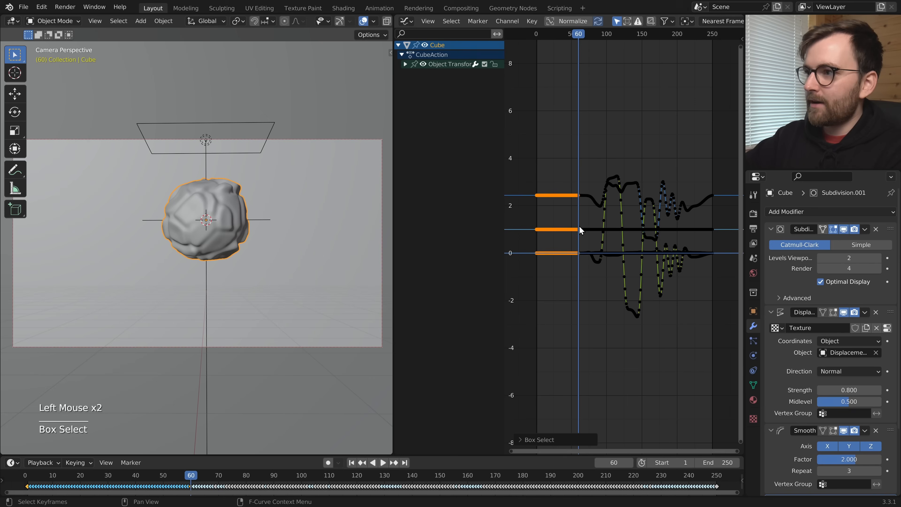
pyautogui.press('x')
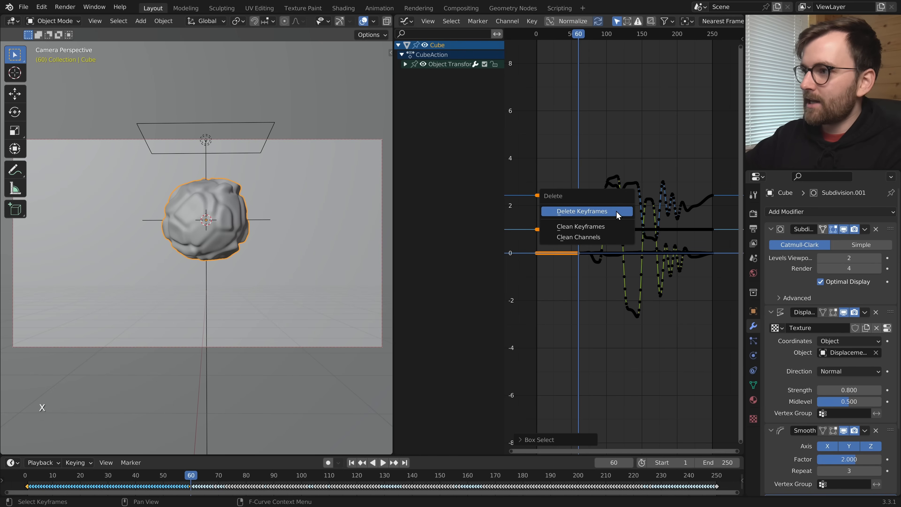
pyautogui.click(618, 212)
# Move all remaining cube keyframes about 60 frames earlier along the time axis so the motion starts at frame 1.
pyautogui.press('a')
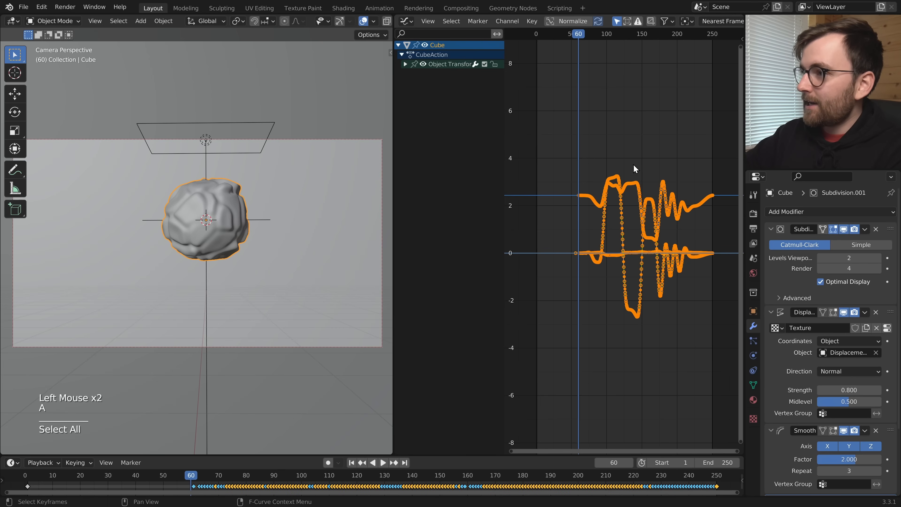
pyautogui.press('g')
pyautogui.press('x')
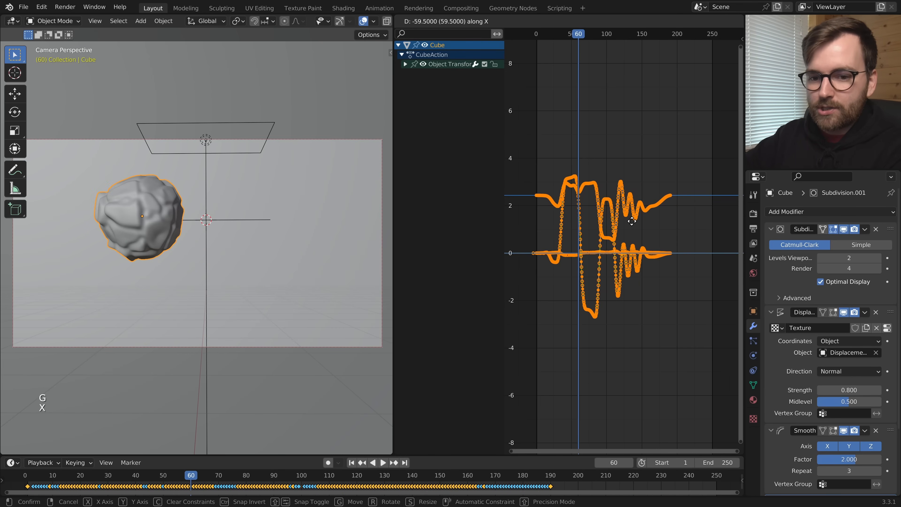
# Switch the selection between the Displacement Controller empty and the cube, ending on the cube, and copy its keyframes.
pyautogui.click(266, 223)
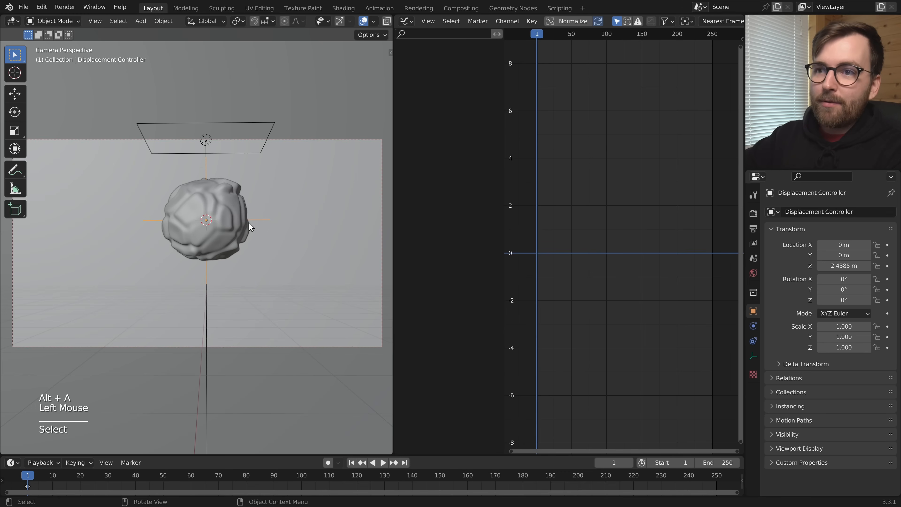
pyautogui.click(231, 210)
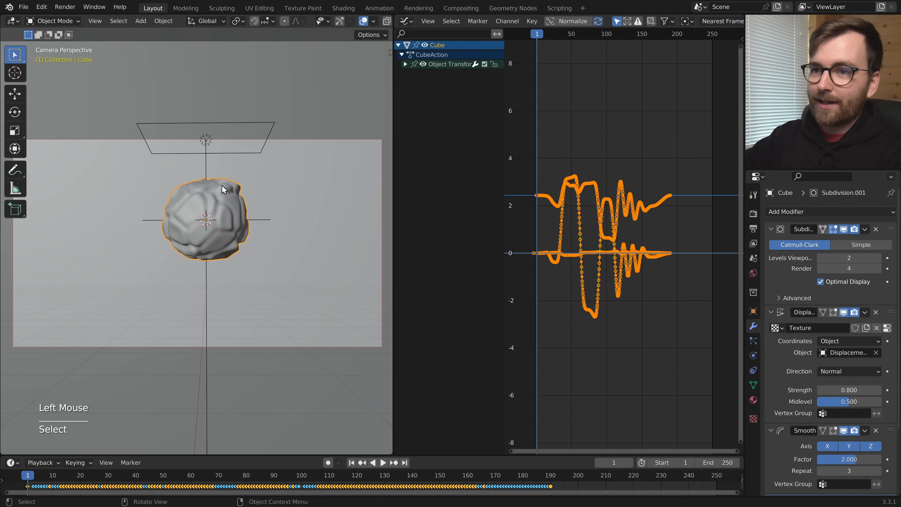
pyautogui.click(260, 224)
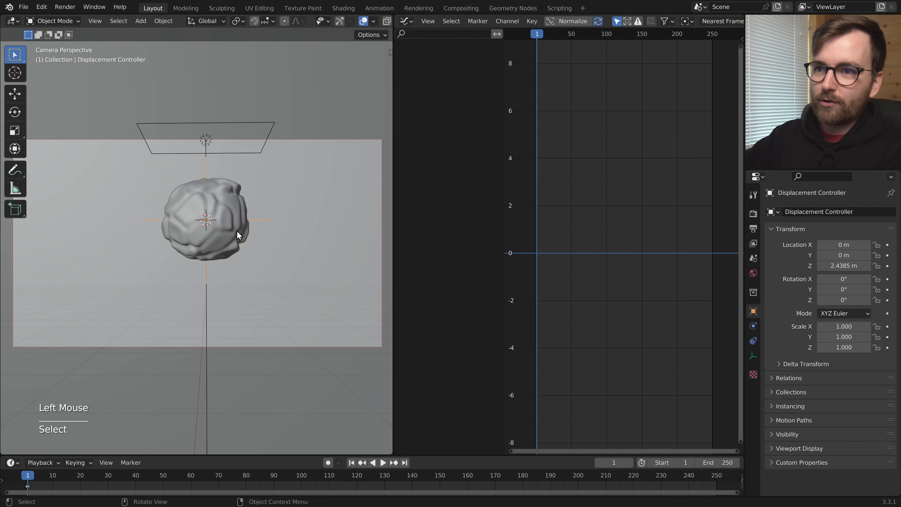
pyautogui.click(171, 215)
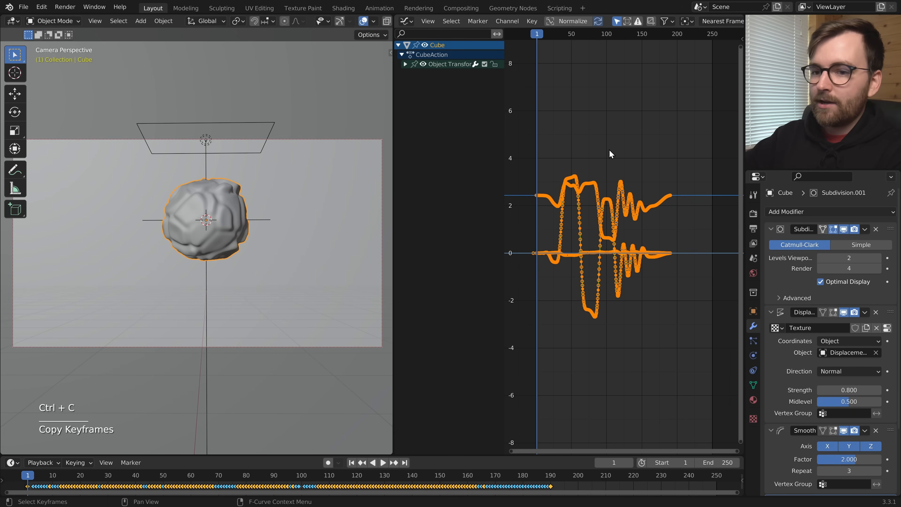
# Insert a location keyframe on the Displacement Controller at frame 1 and paste the copied cube keyframes onto its location channels.
pyautogui.click(208, 241)
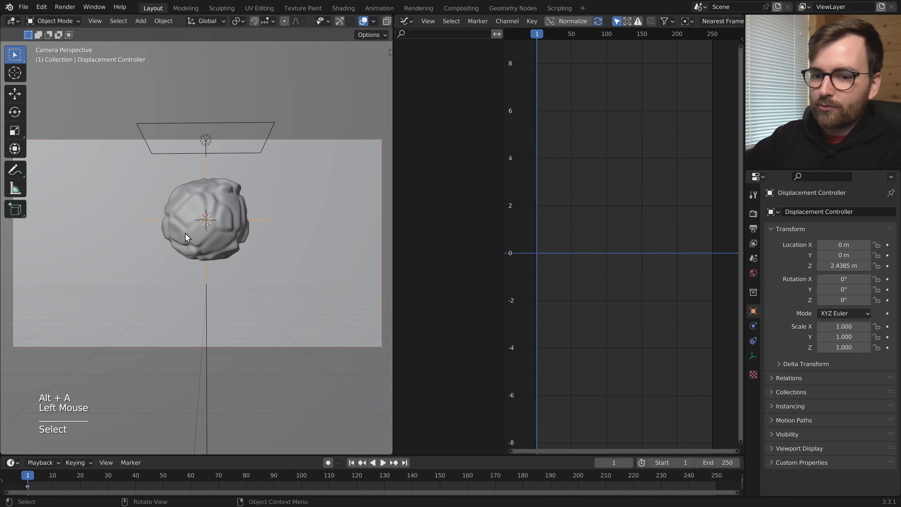
pyautogui.press('i')
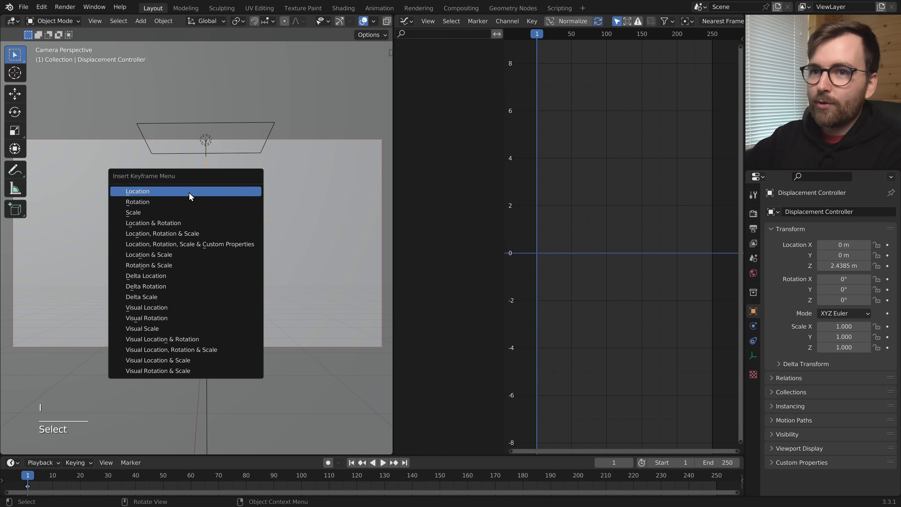
pyautogui.click(203, 192)
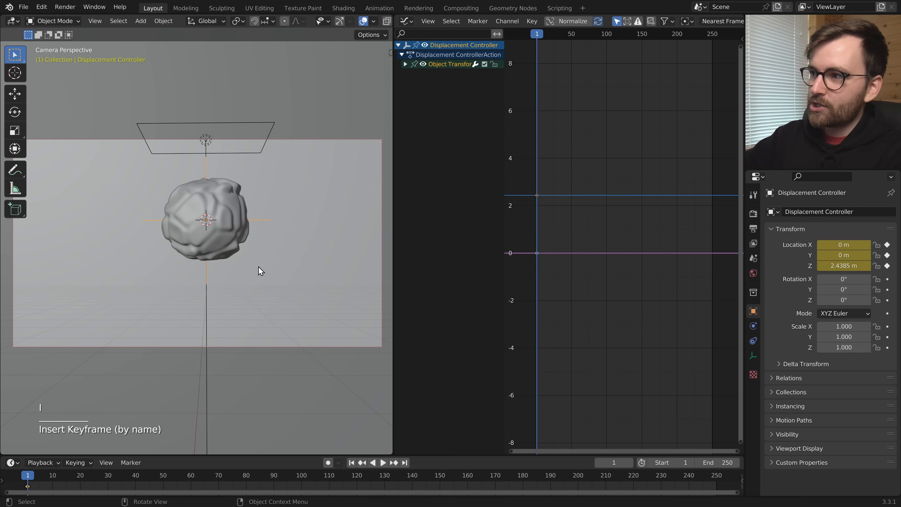
pyautogui.click(405, 65)
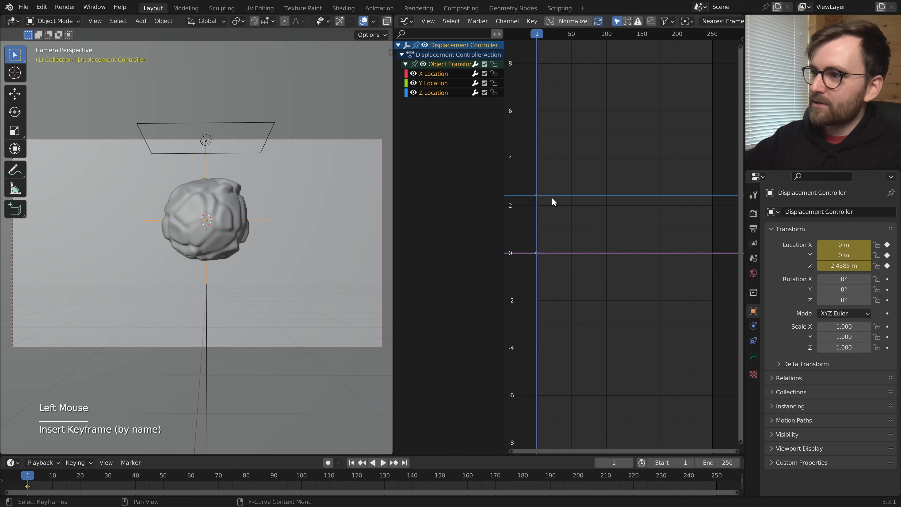
pyautogui.hotkey('ctrl', 'v')
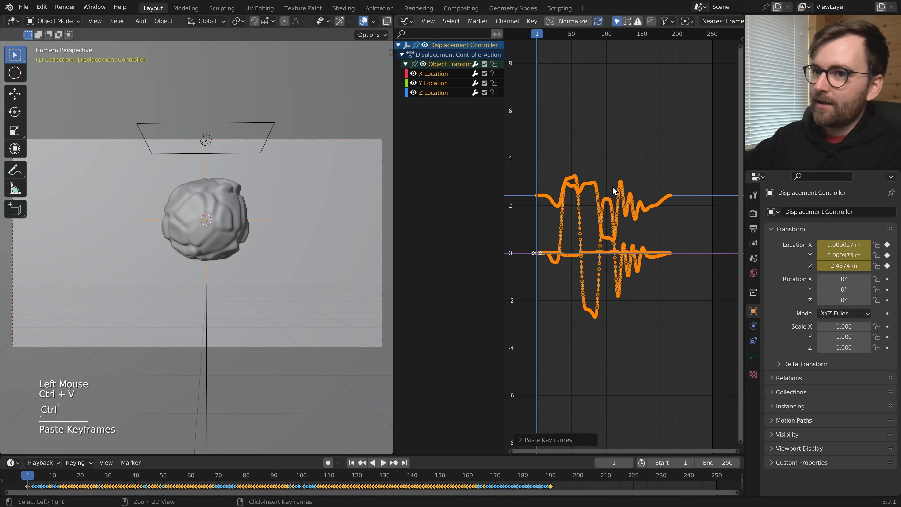
# Play and scrub through the early frames to check that the Displacement Controller moves together with the cube.
pyautogui.click(383, 462)
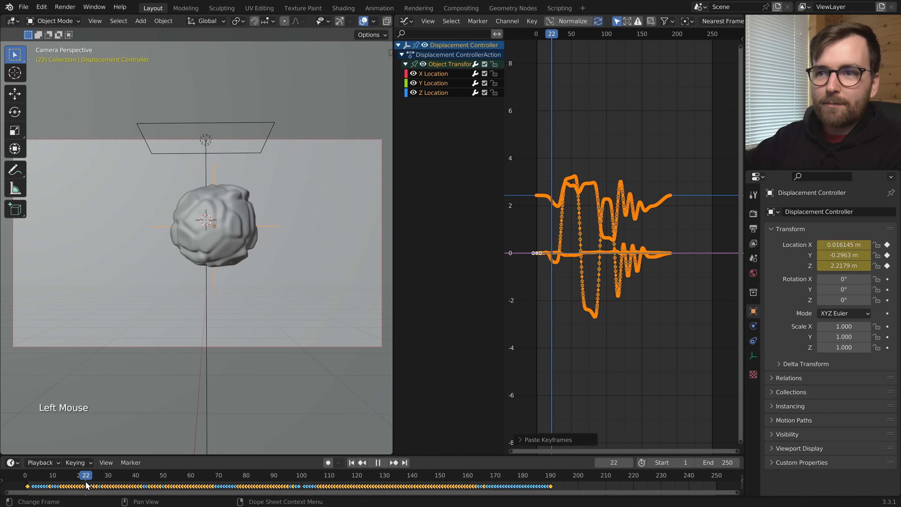
pyautogui.press('space')
pyautogui.press('space')
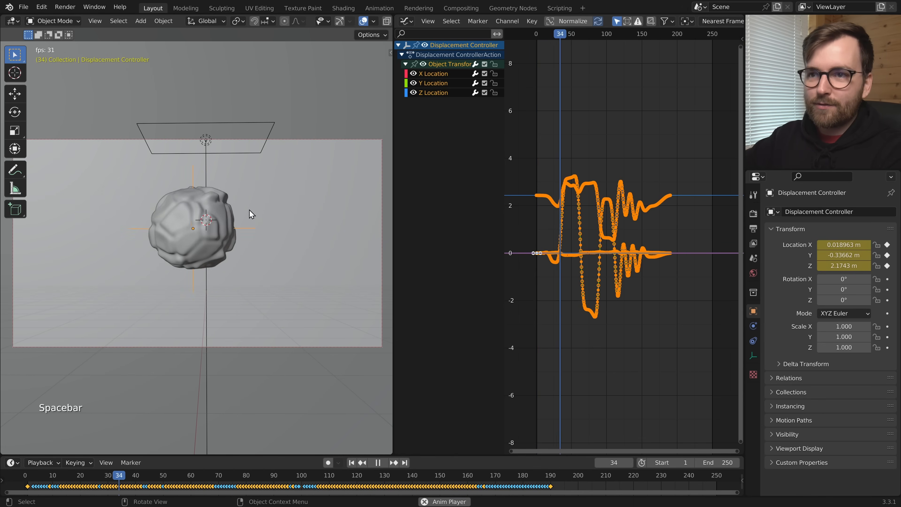
pyautogui.moveTo(192, 482); pyautogui.dragTo(61, 477)
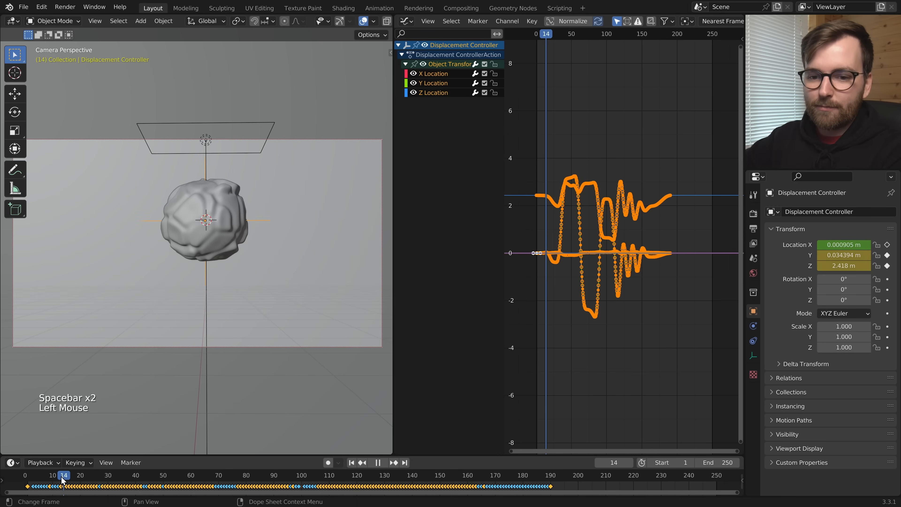
pyautogui.press('space')
pyautogui.press('space')
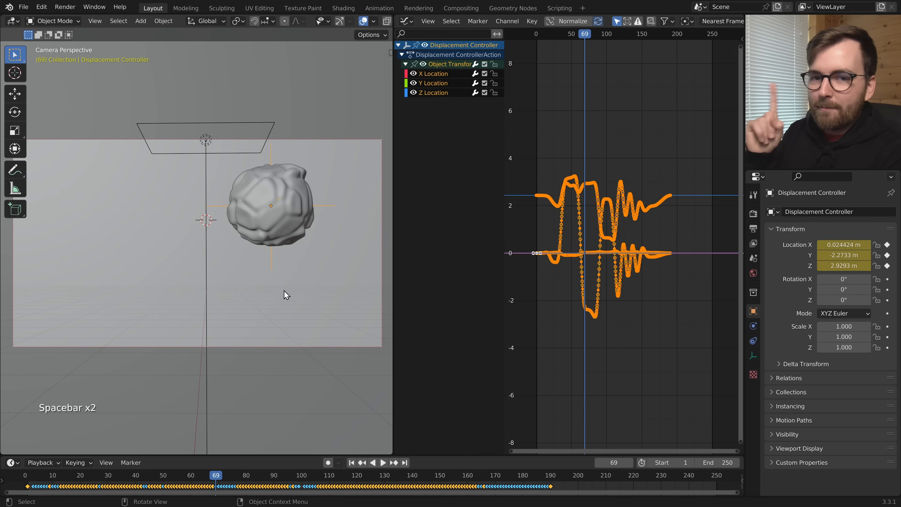
# Return to the first frame and shift all Displacement Controller keyframes 4 frames later in the Graph Editor.
pyautogui.click(352, 462)
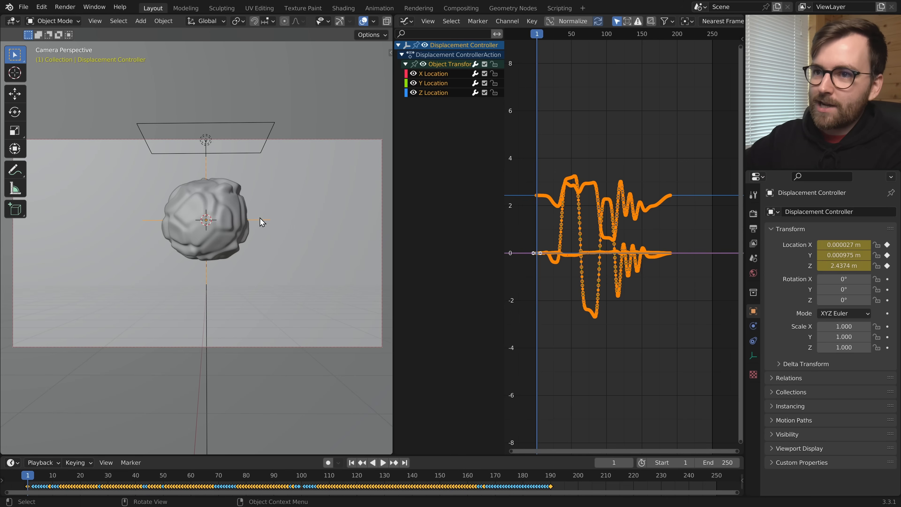
pyautogui.press('g')
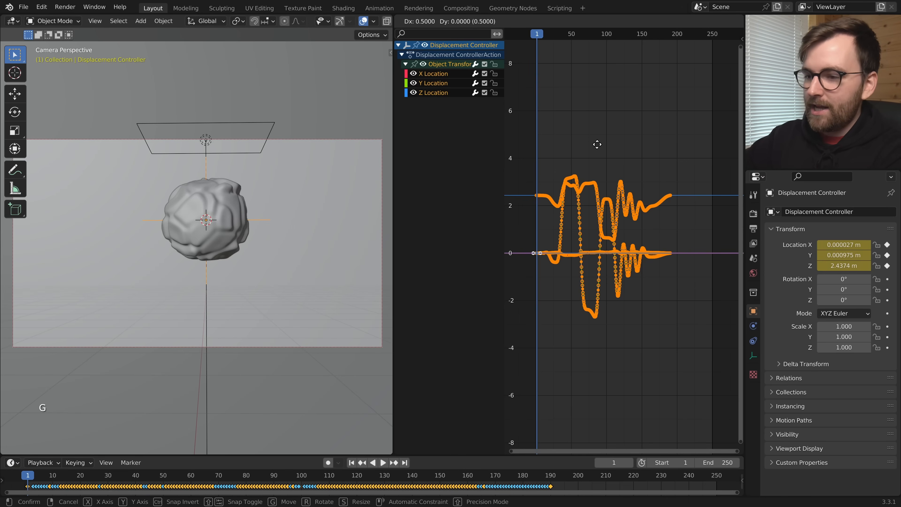
pyautogui.press('4')
pyautogui.click(597, 145)
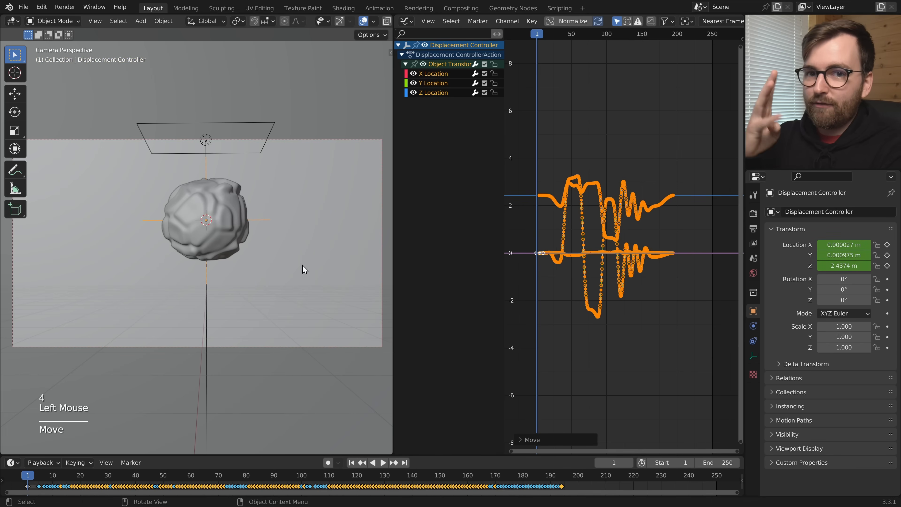
# Set the viewport level of the cube's first Subdivision modifier to 4.
pyautogui.doubleClick(213, 223)
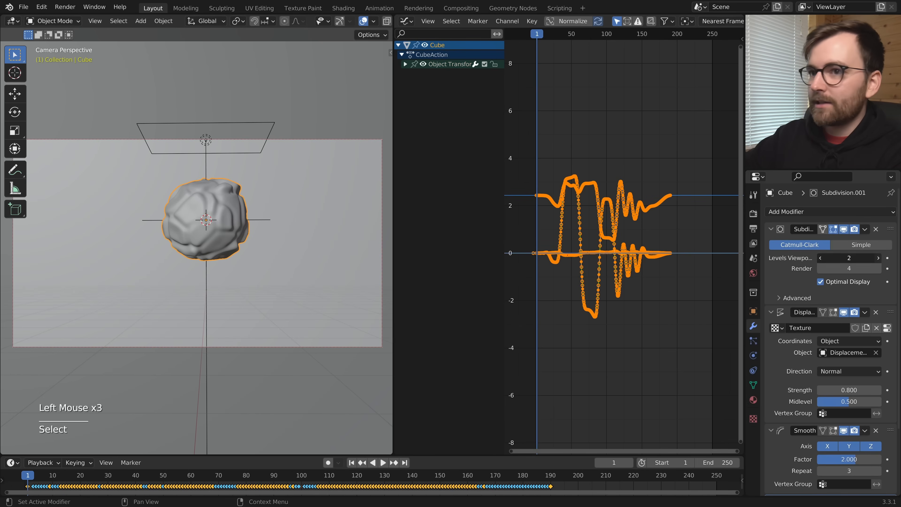
pyautogui.click(879, 258)
pyautogui.click(879, 258)
# Play the animation from the first frame in a maximized camera view with overlays hidden to examine the displacement, and restore the overlays.
pyautogui.click(356, 465)
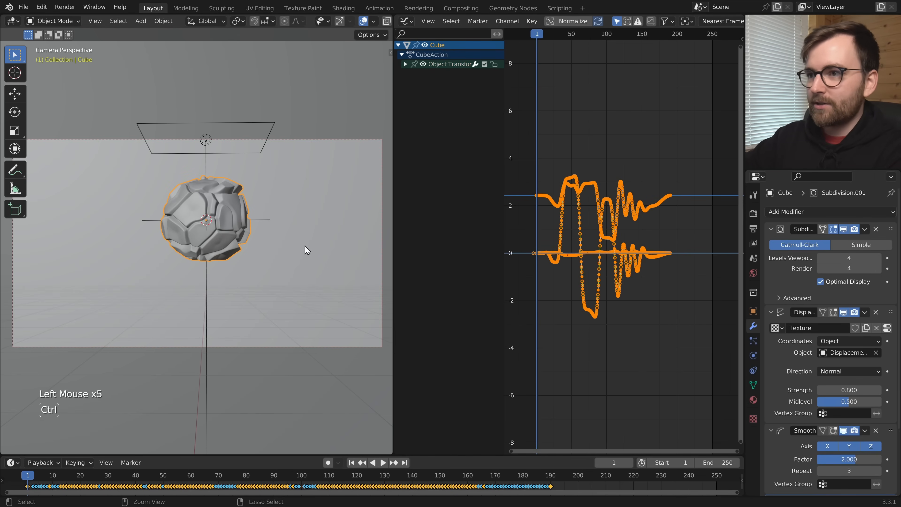
pyautogui.hotkey('ctrl', 'space')
pyautogui.scroll(-1, 568, 273)
pyautogui.keyDown('shift'); pyautogui.moveTo(567, 274); pyautogui.dragTo(597, 278, button='middle'); pyautogui.keyUp('shift')
pyautogui.keyDown('shift'); pyautogui.scroll(1, 589, 302); pyautogui.keyUp('shift')
pyautogui.press('space')
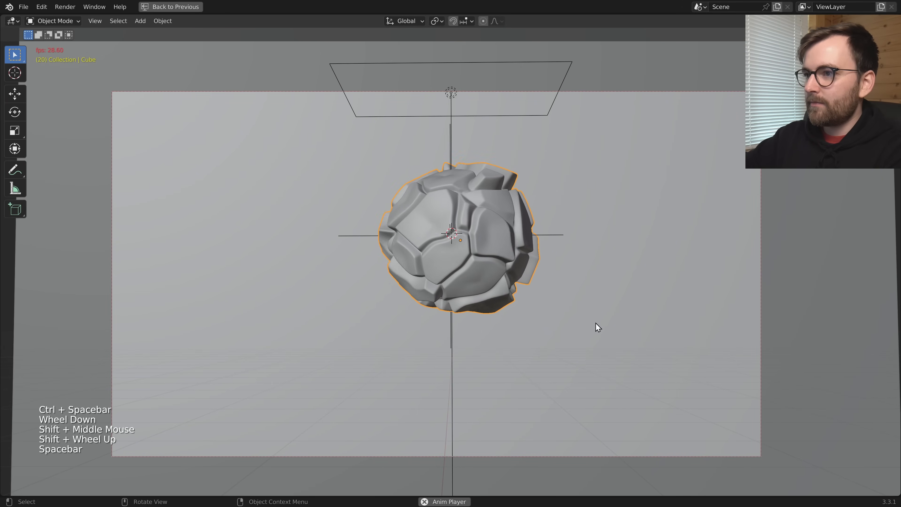
pyautogui.hotkey('shift', 'alt', 'z')
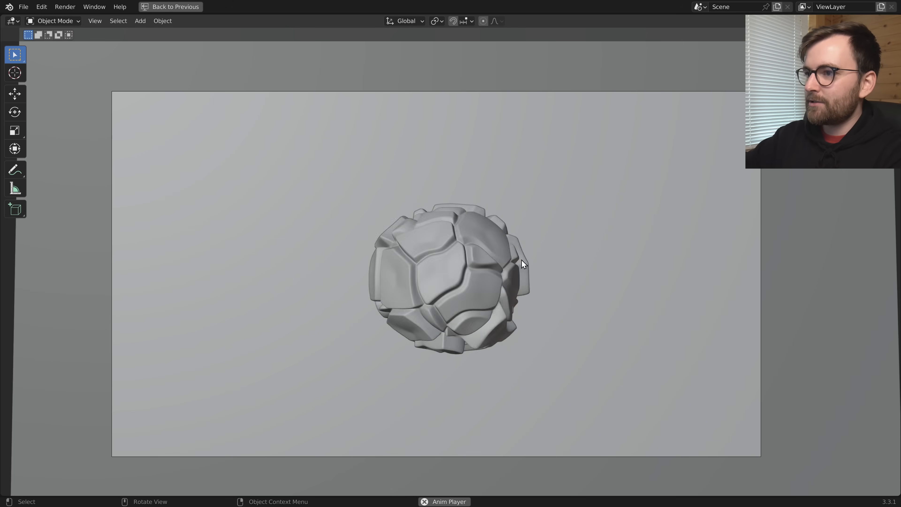
pyautogui.hotkey('shift', 'alt', 'z')
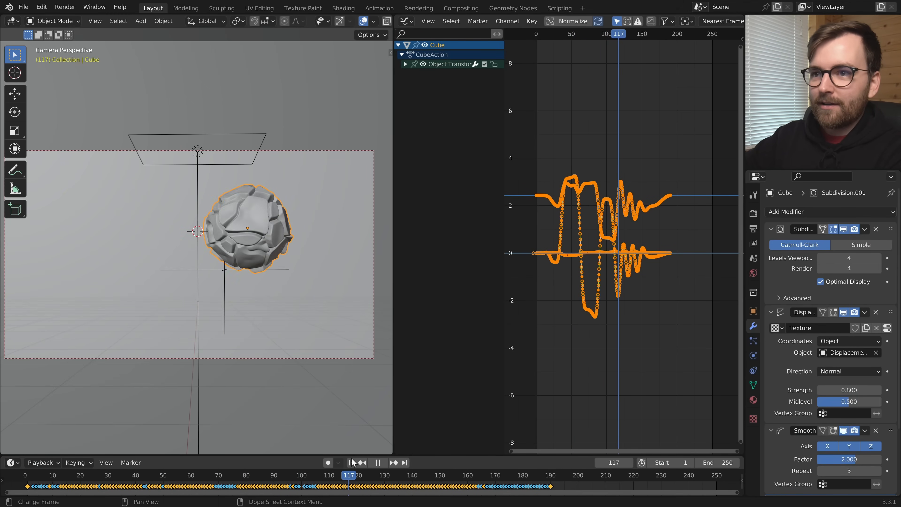
# Set the animation's end frame to 190 and extend it to 194 to cover the offset controller keyframes.
pyautogui.click(551, 477)
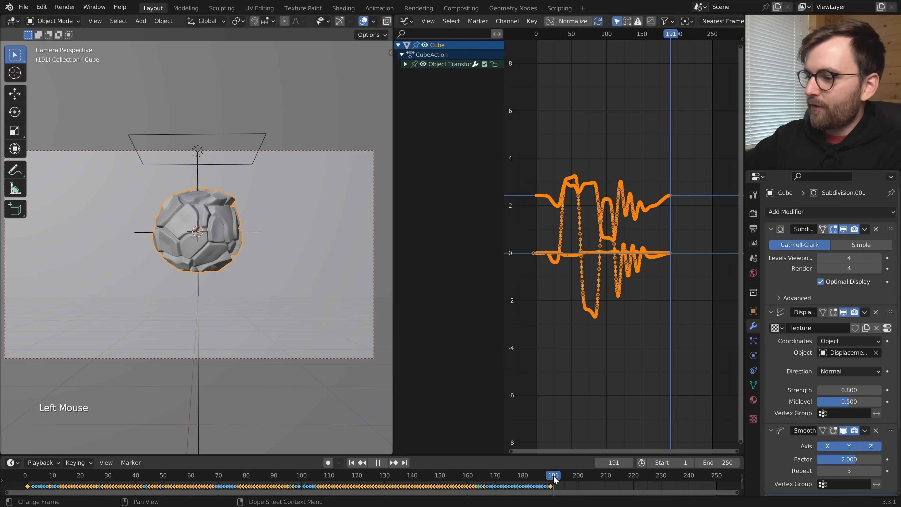
pyautogui.click(551, 477)
pyautogui.click(710, 462)
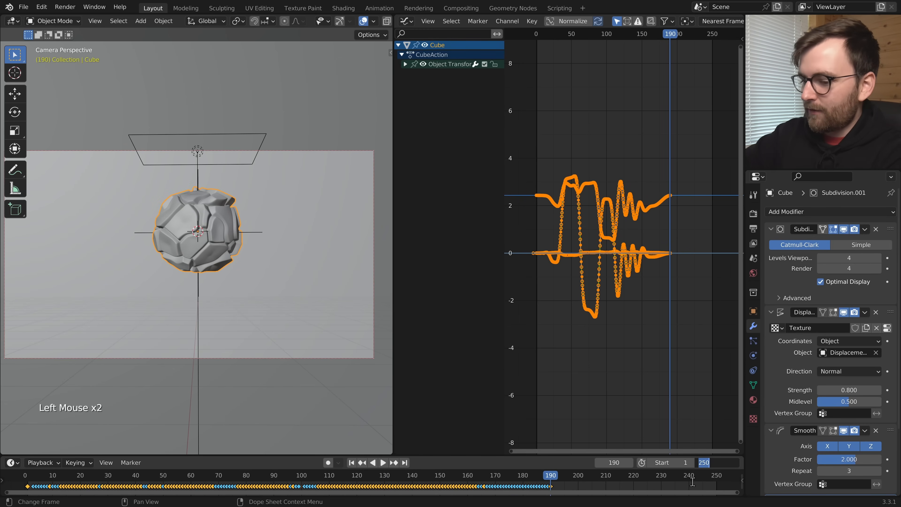
pyautogui.write('19')
pyautogui.write('0')
pyautogui.press('Return')
pyautogui.press('space')
pyautogui.click(550, 478)
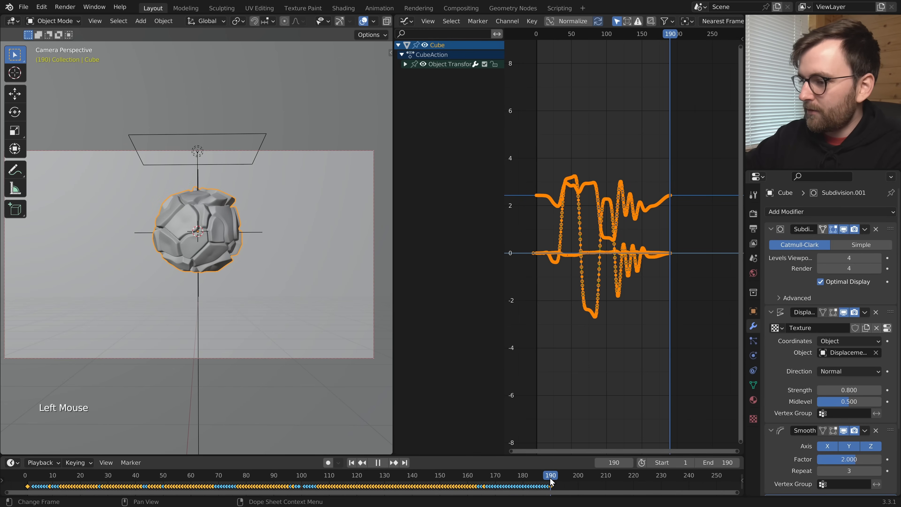
pyautogui.moveTo(550, 480); pyautogui.dragTo(563, 479)
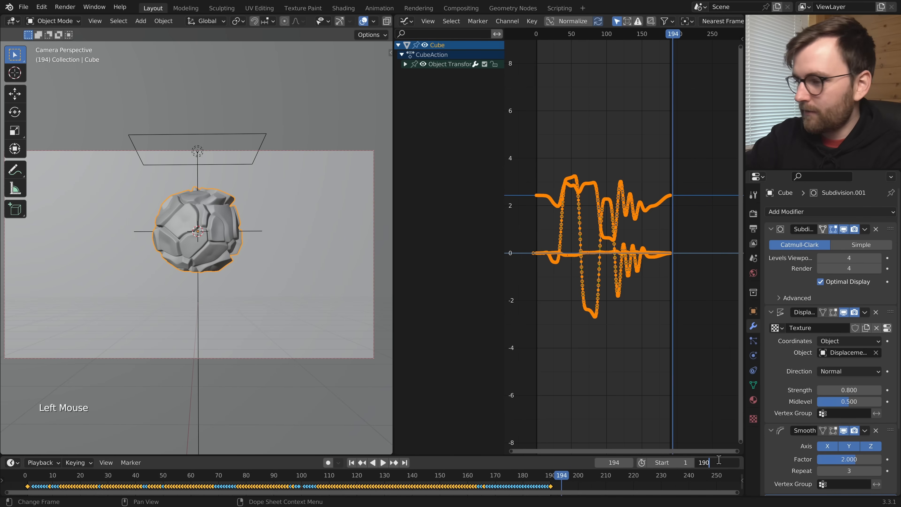
# Examine the looping animation in the maximized camera view with overlays hidden.
pyautogui.hotkey('ctrl', 'space')
pyautogui.hotkey('shift', 'alt', 'z')
pyautogui.scroll(-2, 740, 277)
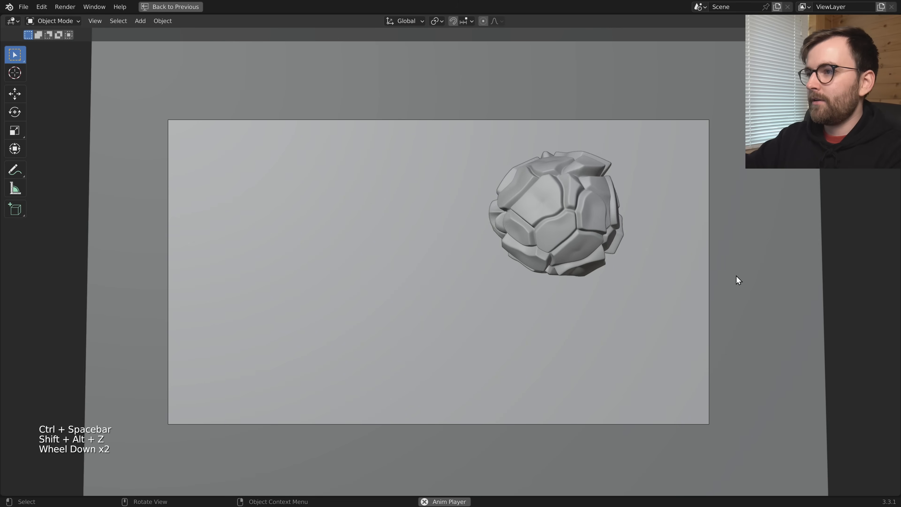
pyautogui.scroll(1, 739, 280)
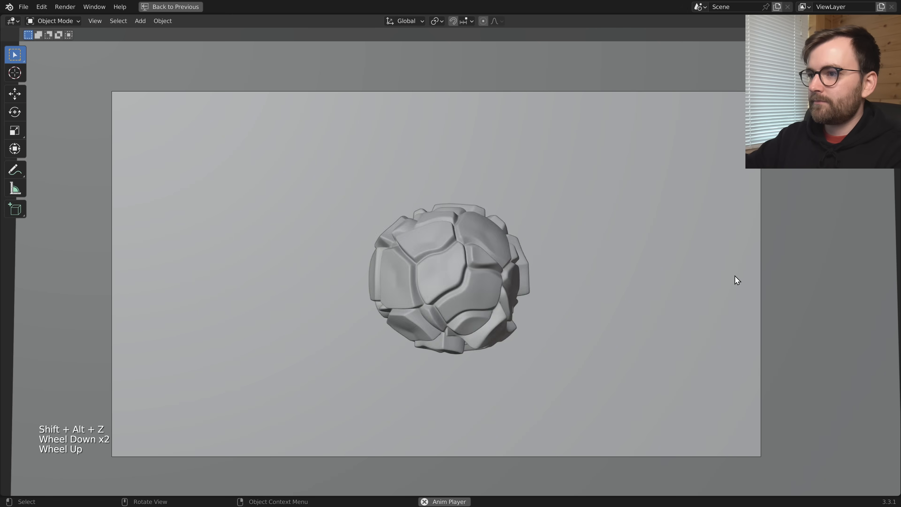
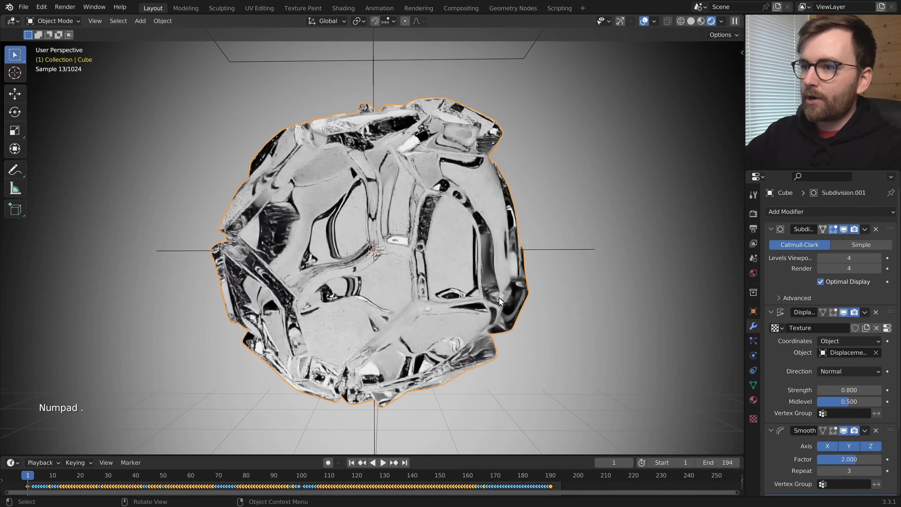
# Delete the displaced glass cube together with its Displacement Controller empty.
pyautogui.scroll(-4, 504, 277)
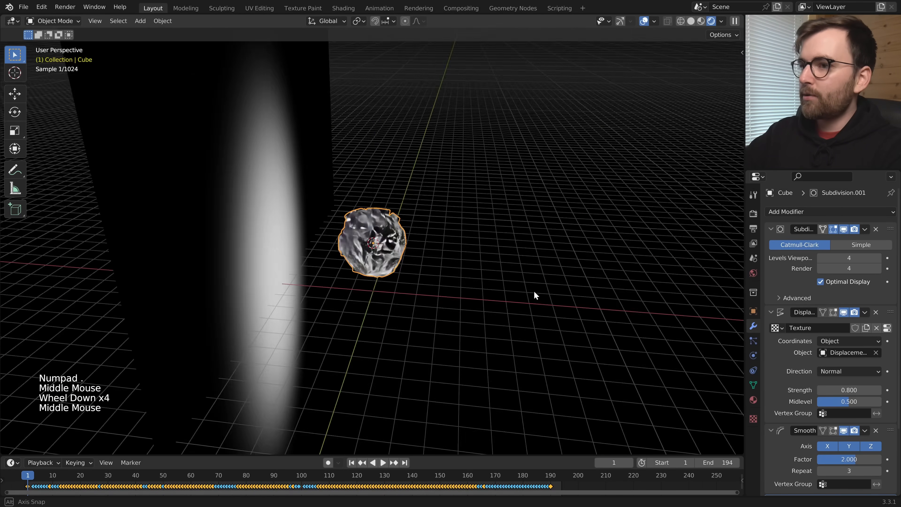
pyautogui.scroll(2, 476, 282)
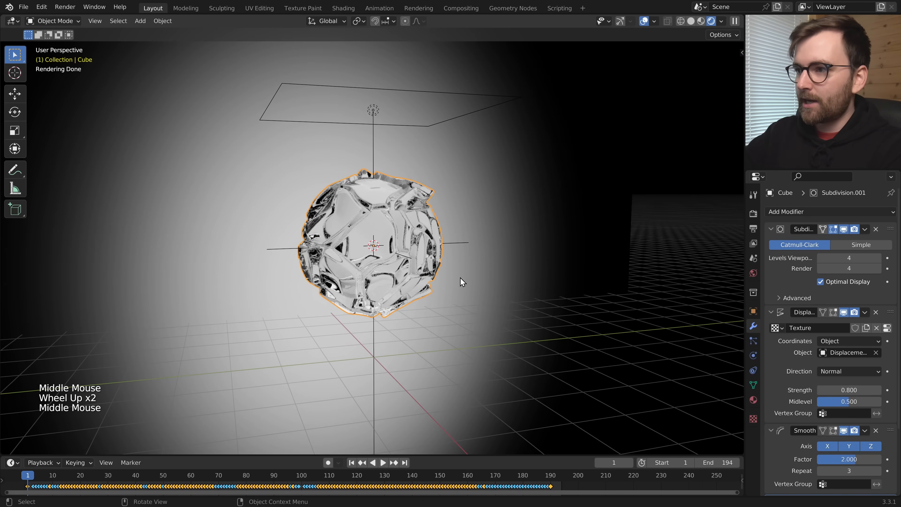
pyautogui.keyDown('shift'); pyautogui.click(454, 244); pyautogui.keyUp('shift')
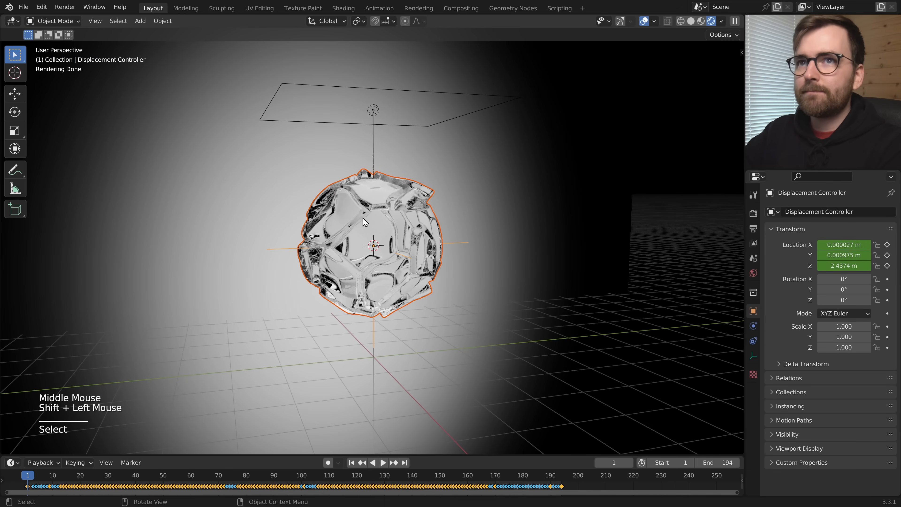
pyautogui.press('x')
# Add a new mesh cube at the 3D cursor and assign the existing glass material to it.
pyautogui.moveTo(437, 253); pyautogui.dragTo(326, 233, button='middle')
pyautogui.hotkey('shift', 'a')
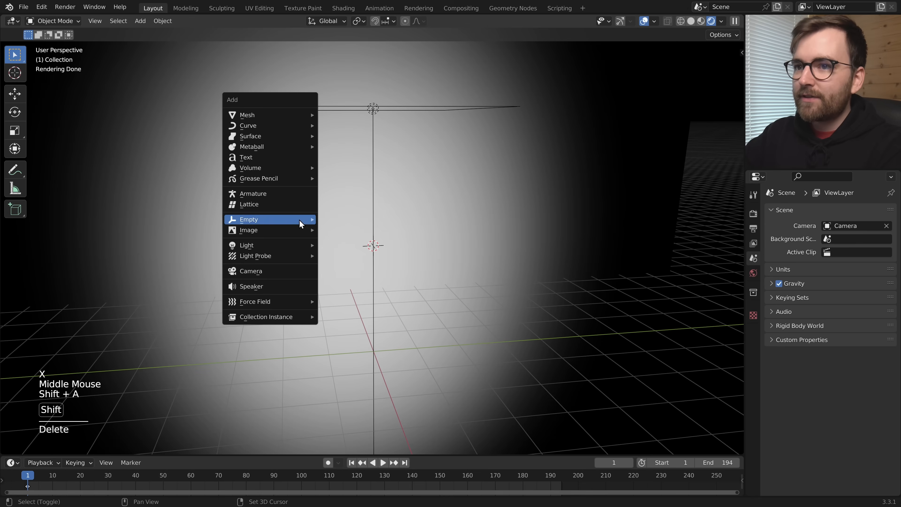
pyautogui.moveTo(272, 114)
pyautogui.click(353, 124)
pyautogui.scroll(2, 469, 260)
pyautogui.click(774, 257)
pyautogui.click(721, 271)
pyautogui.moveTo(722, 276); pyautogui.dragTo(727, 302, button='middle')
# Add a Bevel modifier and a Subdivision Surface modifier to the new cube.
pyautogui.click(753, 326)
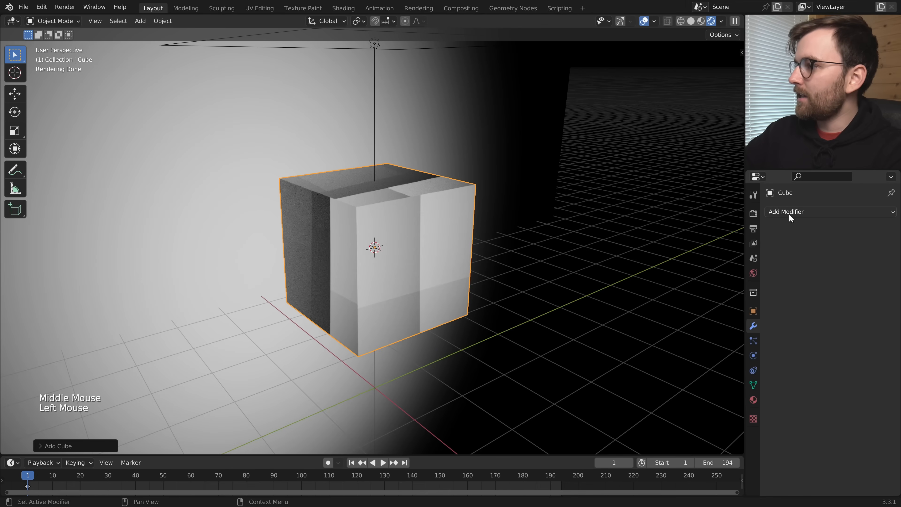
pyautogui.click(789, 212)
pyautogui.click(712, 253)
pyautogui.click(793, 212)
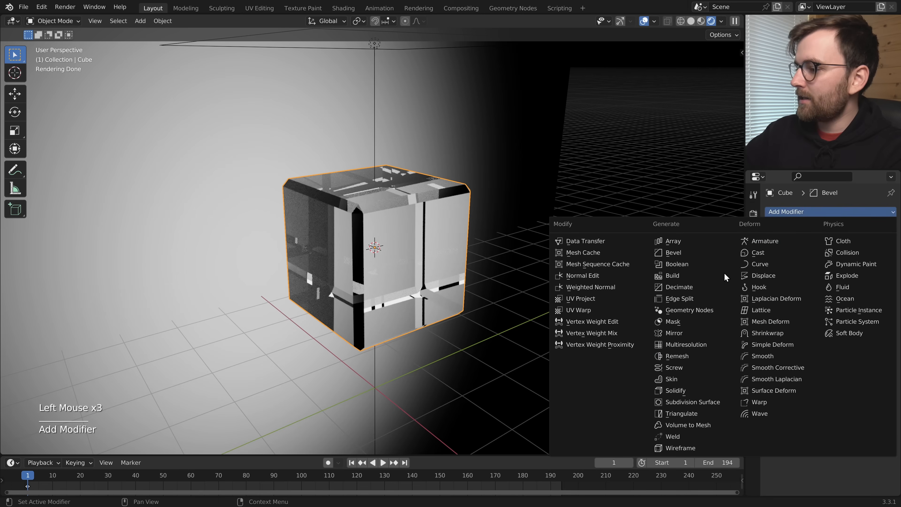
pyautogui.click(693, 402)
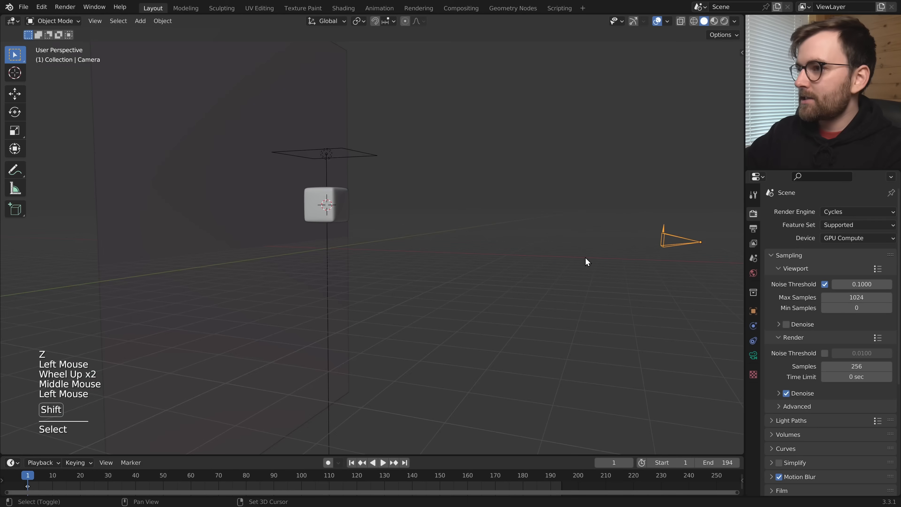
# Move the camera closer to the rounded cube so its upper part fills the lower frame, deselect everything and save the file.
pyautogui.keyDown('shift'); pyautogui.moveTo(585, 257); pyautogui.dragTo(577, 270, button='middle'); pyautogui.keyUp('shift')
pyautogui.moveTo(576, 271); pyautogui.dragTo(595, 292, button='middle')
pyautogui.moveTo(672, 298); pyautogui.dragTo(649, 298, button='middle')
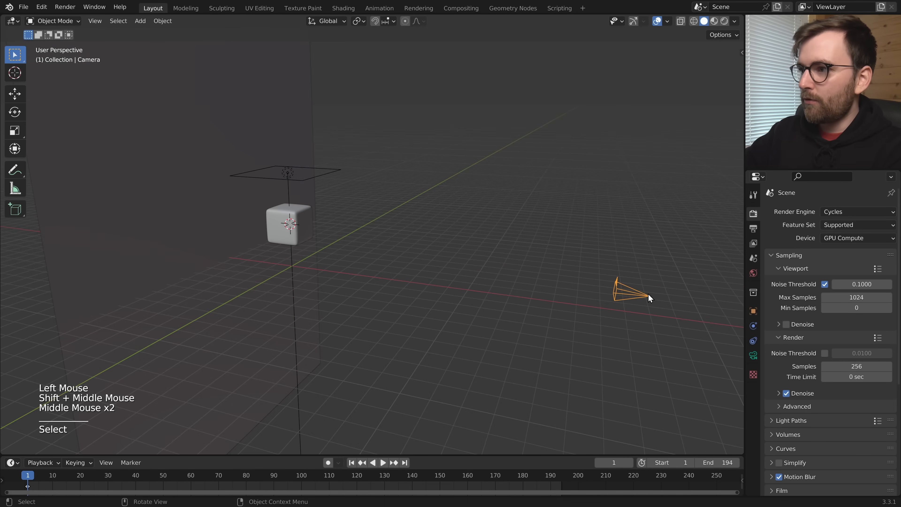
pyautogui.press('g')
pyautogui.middleClick(557, 290)
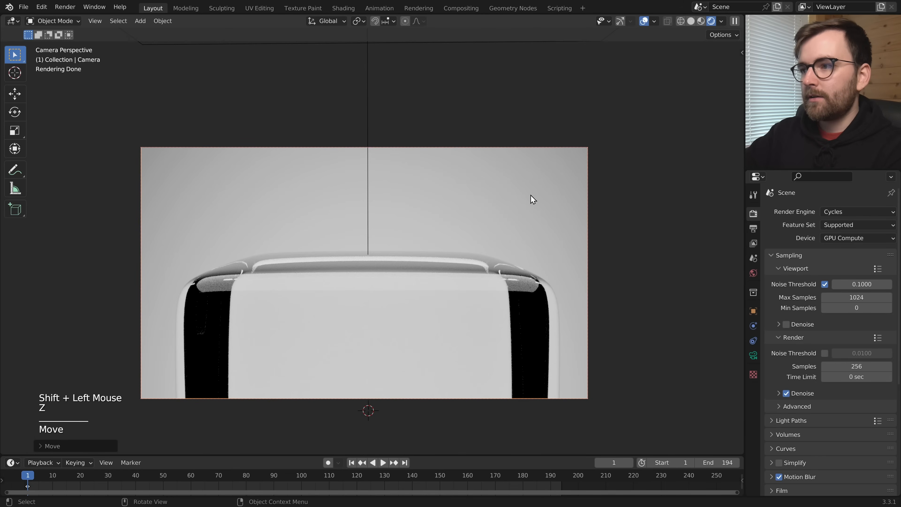
pyautogui.hotkey('alt', 'a')
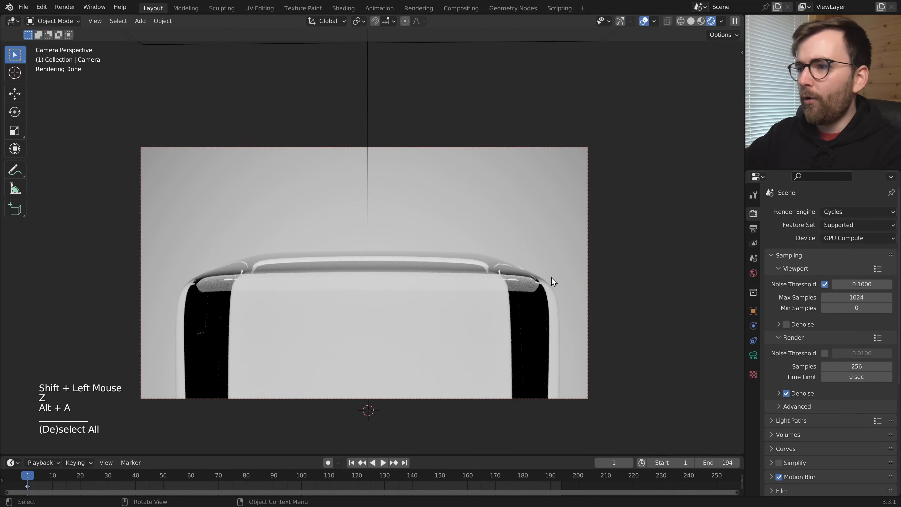
pyautogui.hotkey('ctrl', 's')
# Rename the rounded glass cube to Canvas.
pyautogui.click(384, 278)
pyautogui.press('F2')
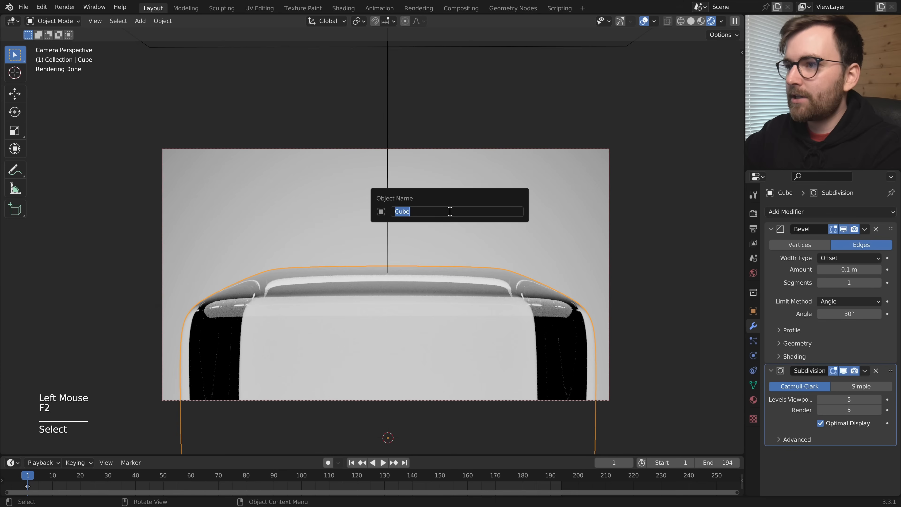
pyautogui.press('shift')
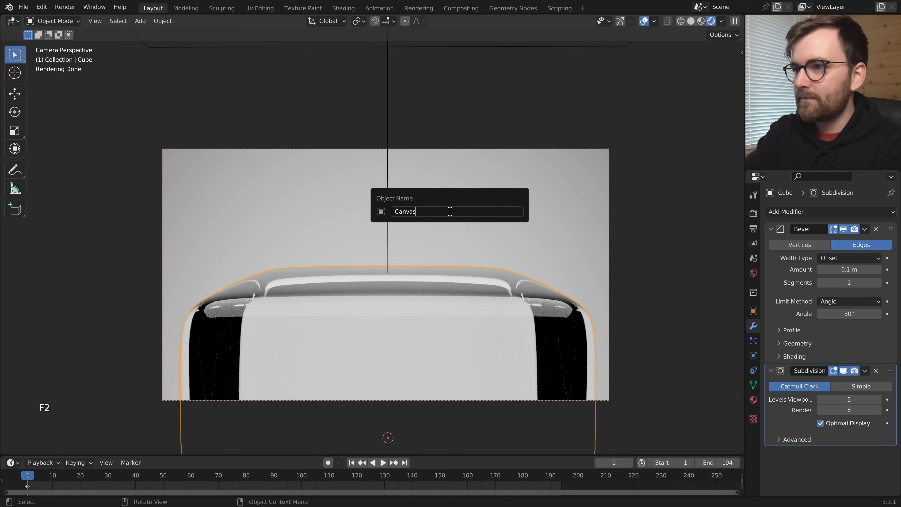
pyautogui.write('Canvas')
pyautogui.press('Return')
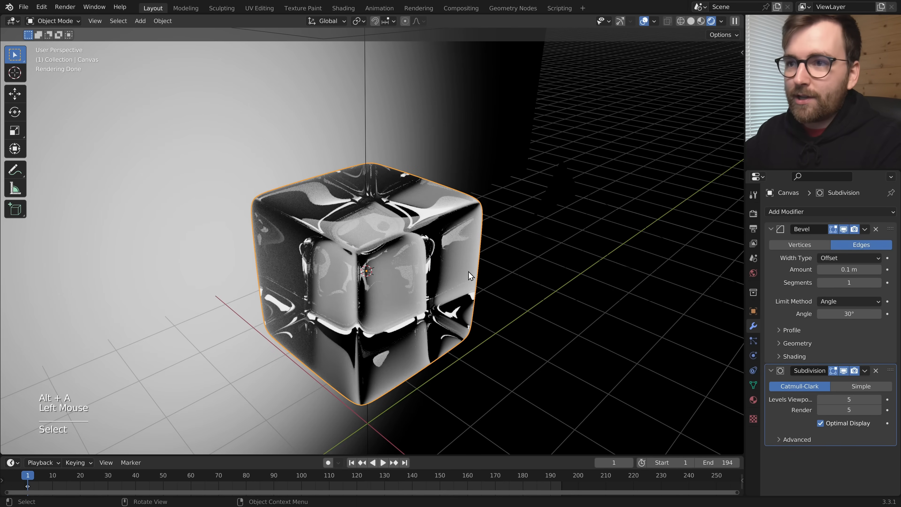
# Add Dynamic Paint to the Canvas cube and add a canvas surface to it.
pyautogui.moveTo(486, 284); pyautogui.dragTo(624, 347, button='middle')
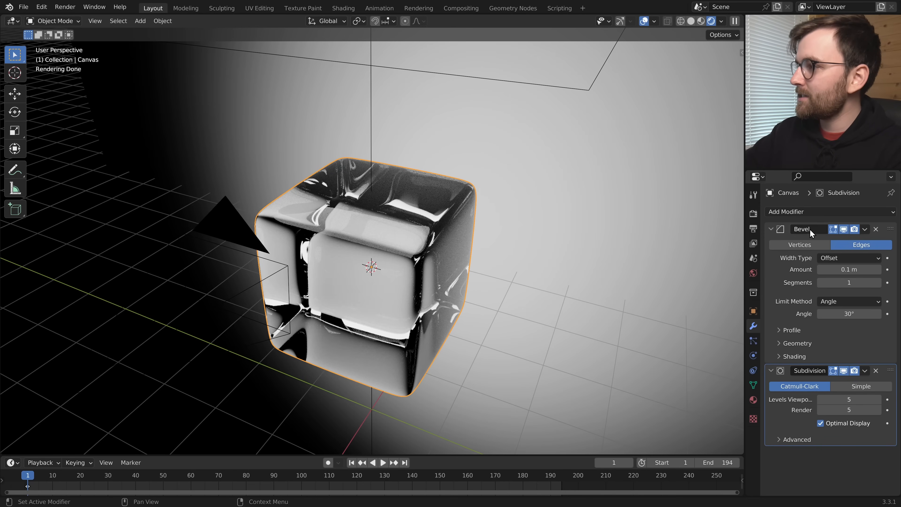
pyautogui.click(817, 210)
pyautogui.click(852, 263)
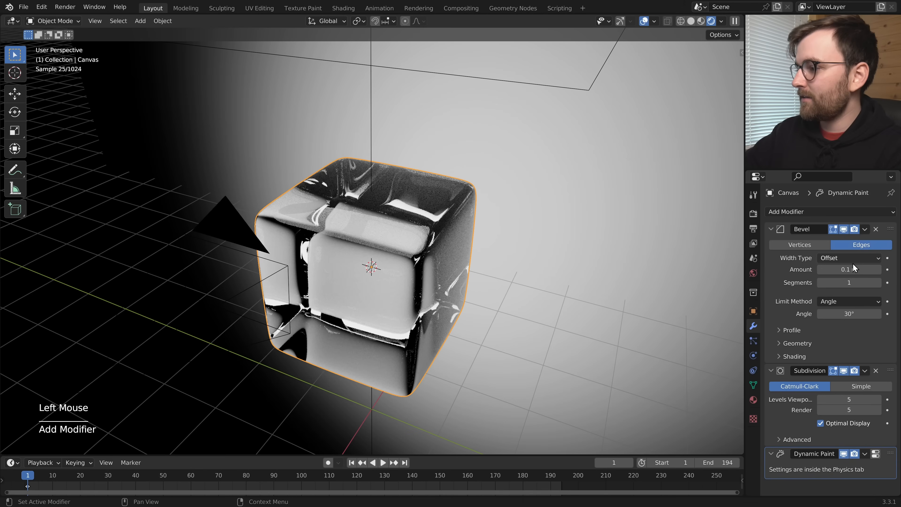
pyautogui.click(876, 454)
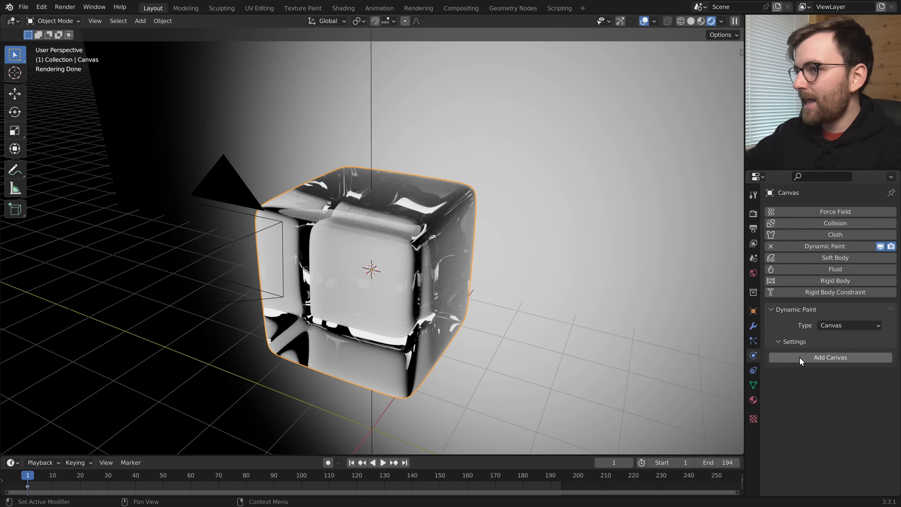
pyautogui.scroll(-1, 816, 342)
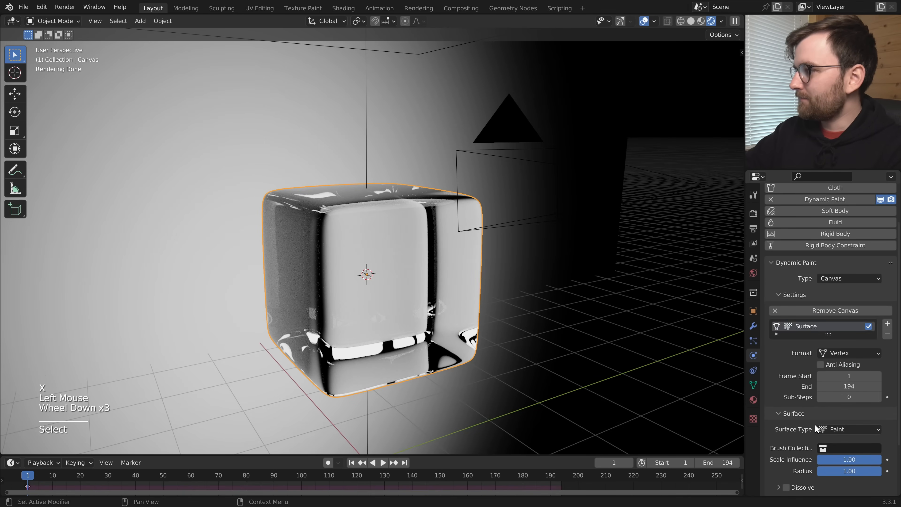
pyautogui.scroll(4, 816, 424)
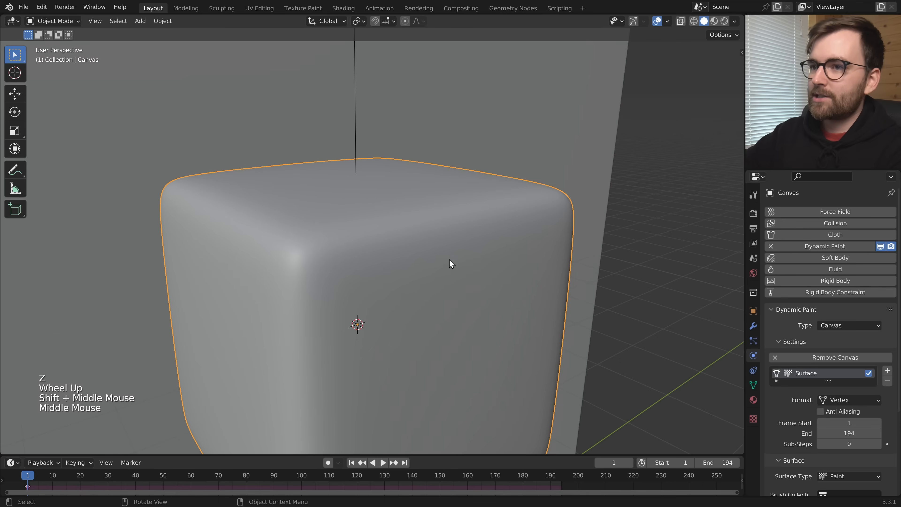
# Add an ico sphere and raise it along Z to the top face of the Canvas cube.
pyautogui.hotkey('shift', 'a')
pyautogui.moveTo(359, 206)
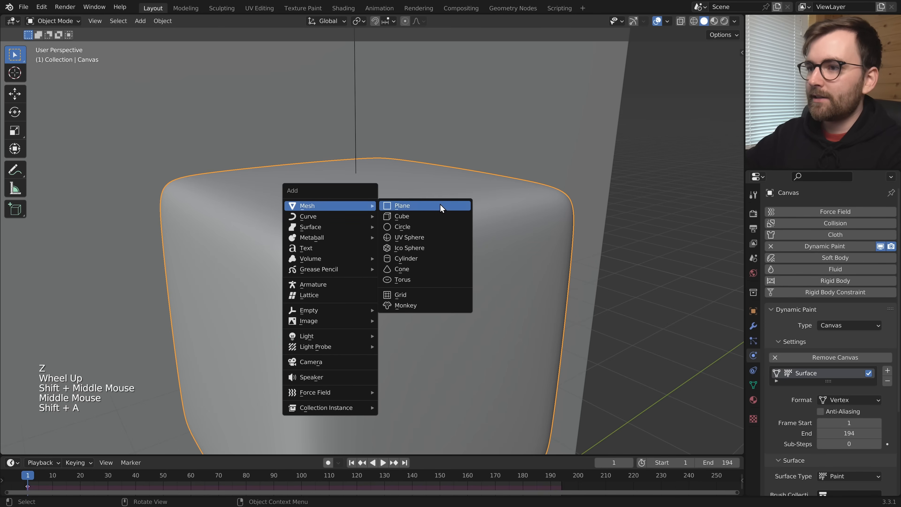
pyautogui.click(427, 253)
pyautogui.scroll(-2, 429, 253)
pyautogui.press('g')
pyautogui.press('z')
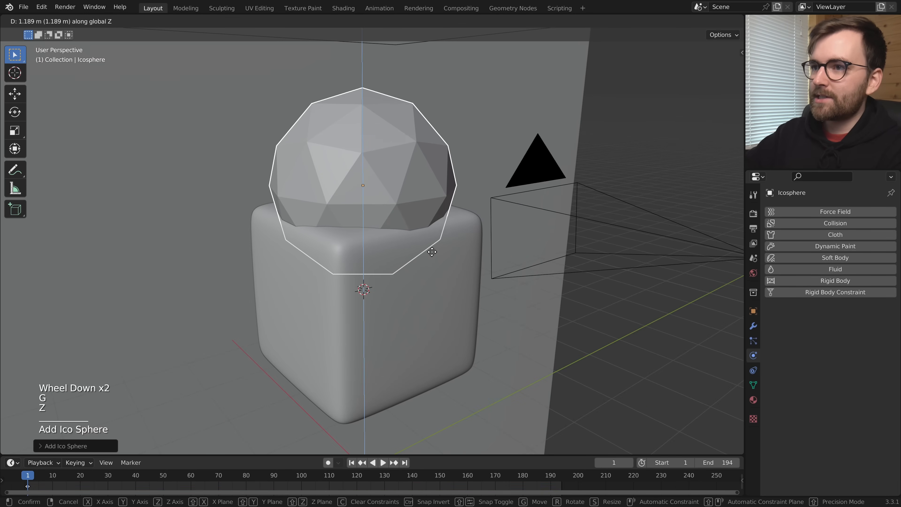
pyautogui.click(433, 256)
# Scale the ico sphere's whole mesh down in Edit Mode to a small ball above the cube's top.
pyautogui.scroll(2, 440, 235)
pyautogui.keyDown('shift'); pyautogui.moveTo(443, 228); pyautogui.dragTo(462, 254, button='middle'); pyautogui.keyUp('shift')
pyautogui.press('Tab')
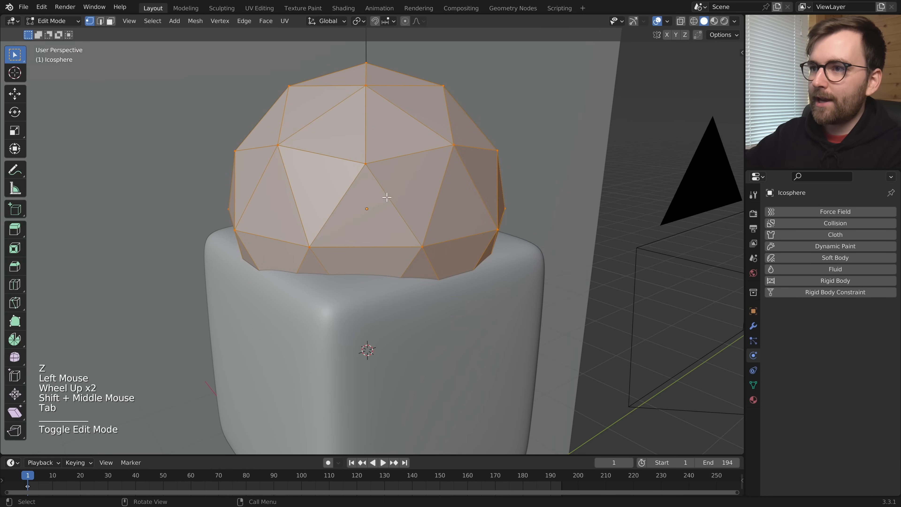
pyautogui.press('s')
pyautogui.click(420, 237)
# Subdivide the ico sphere's mesh, adjust the subdivision settings and return to Object Mode.
pyautogui.scroll(2, 451, 253)
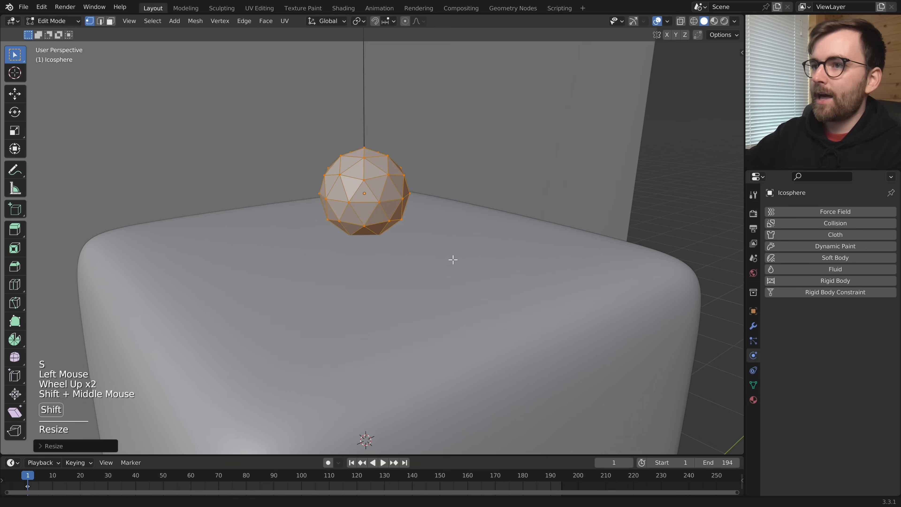
pyautogui.keyDown('shift'); pyautogui.moveTo(451, 253); pyautogui.dragTo(457, 287, button='middle'); pyautogui.keyUp('shift')
pyautogui.rightClick(460, 225)
pyautogui.click(418, 221)
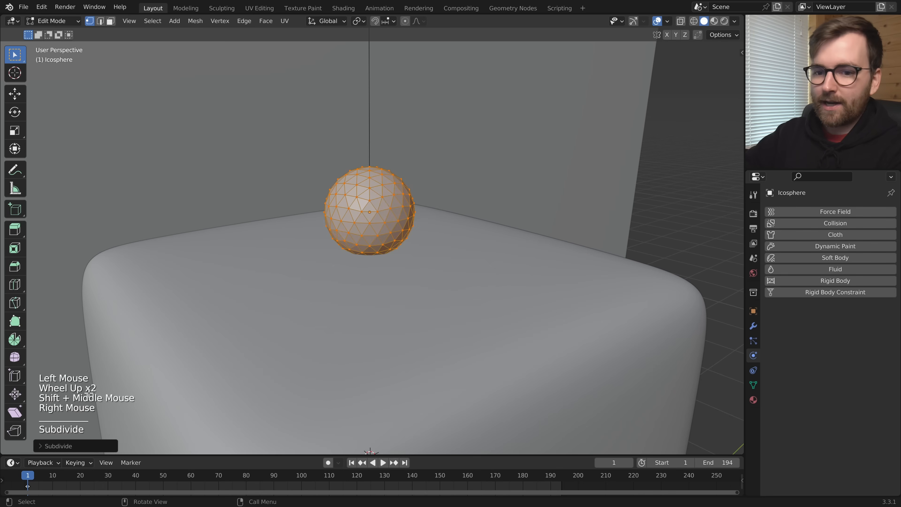
pyautogui.click(40, 447)
pyautogui.moveTo(131, 386)
pyautogui.mouseDown()
pyautogui.moveTo(167, 374)
pyautogui.moveTo(135, 376)
pyautogui.mouseUp()
pyautogui.scroll(5, 224, 246)
pyautogui.click(224, 246)
pyautogui.press('Tab')
# Apply smooth shading to the ico sphere.
pyautogui.keyDown('shift'); pyautogui.moveTo(465, 195); pyautogui.dragTo(459, 227, button='middle'); pyautogui.keyUp('shift')
pyautogui.moveTo(460, 227); pyautogui.dragTo(432, 253, button='middle')
pyautogui.rightClick(462, 200)
pyautogui.click(462, 199)
# Add Dynamic Paint to the ico sphere, set its type to Brush and add the brush.
pyautogui.moveTo(461, 261); pyautogui.dragTo(520, 248, button='middle')
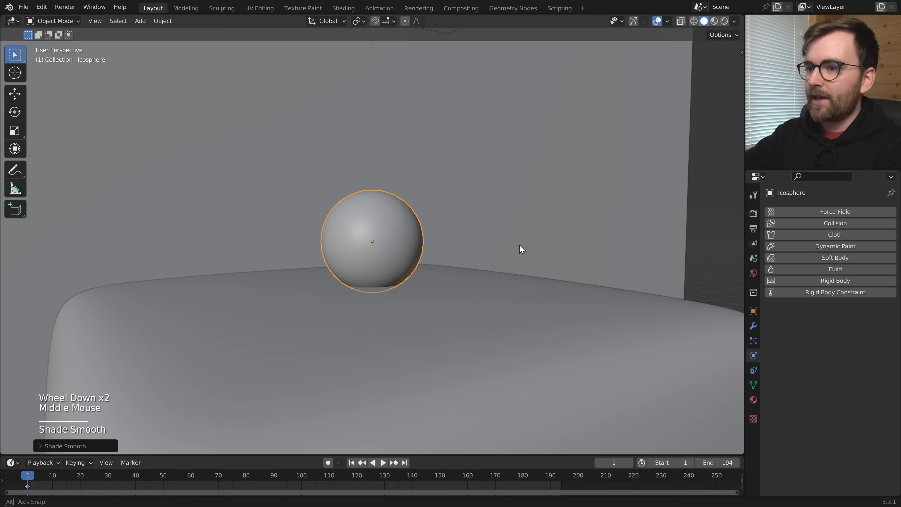
pyautogui.scroll(-2, 515, 252)
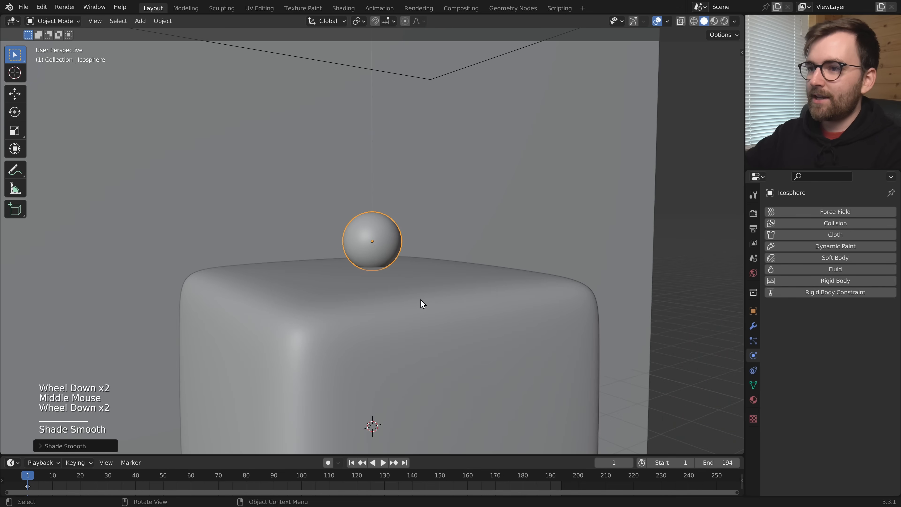
pyautogui.click(465, 267)
pyautogui.click(373, 238)
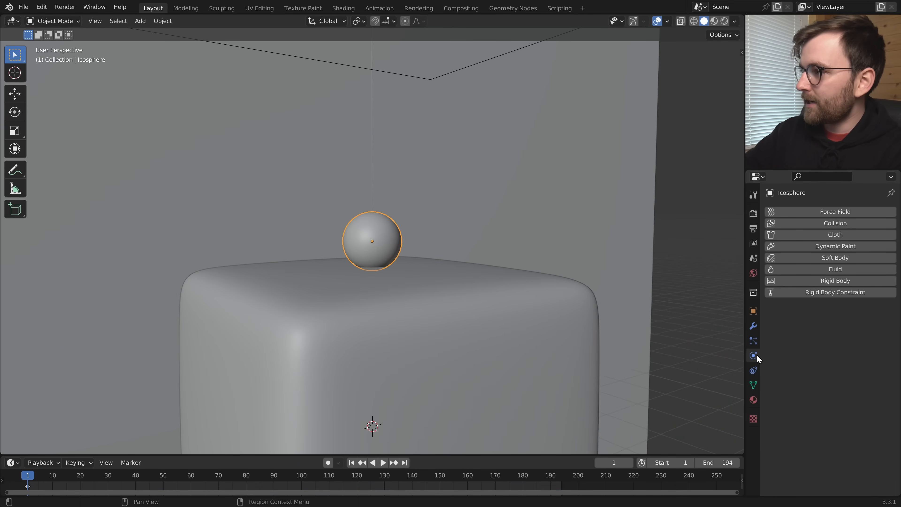
pyautogui.click(814, 246)
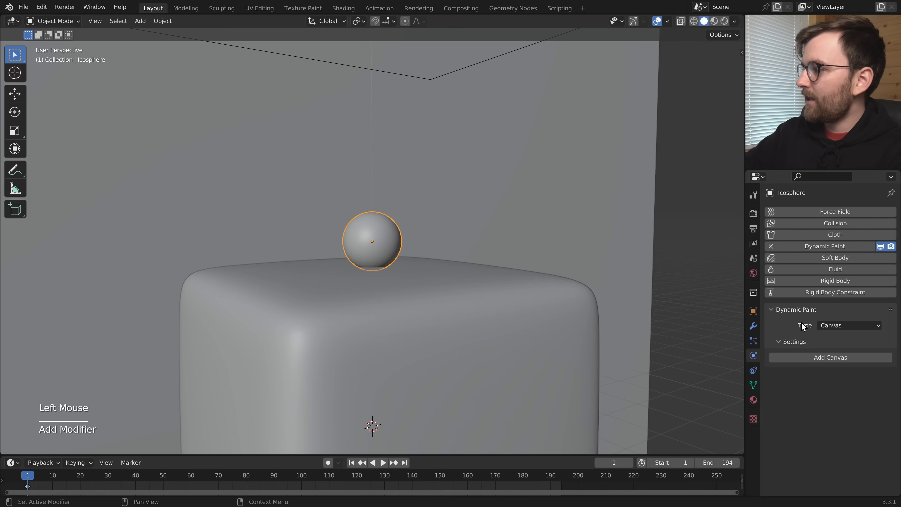
pyautogui.click(841, 325)
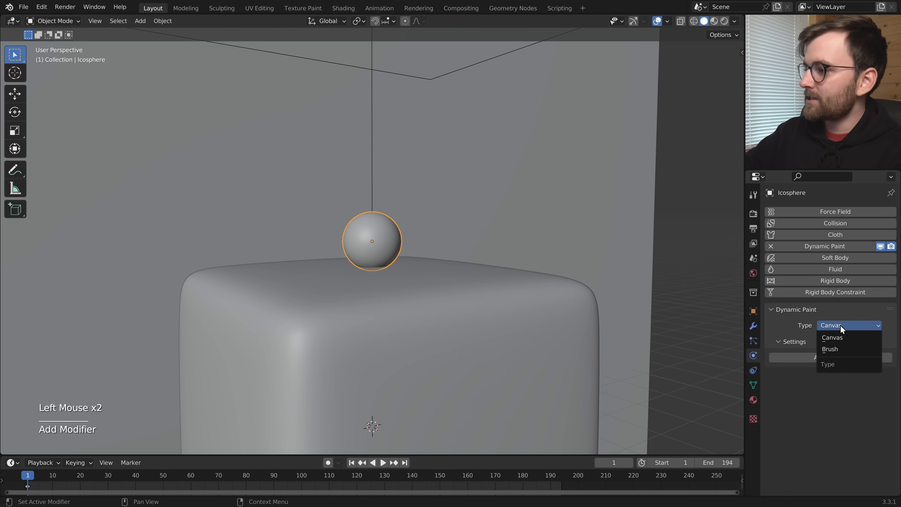
pyautogui.click(842, 347)
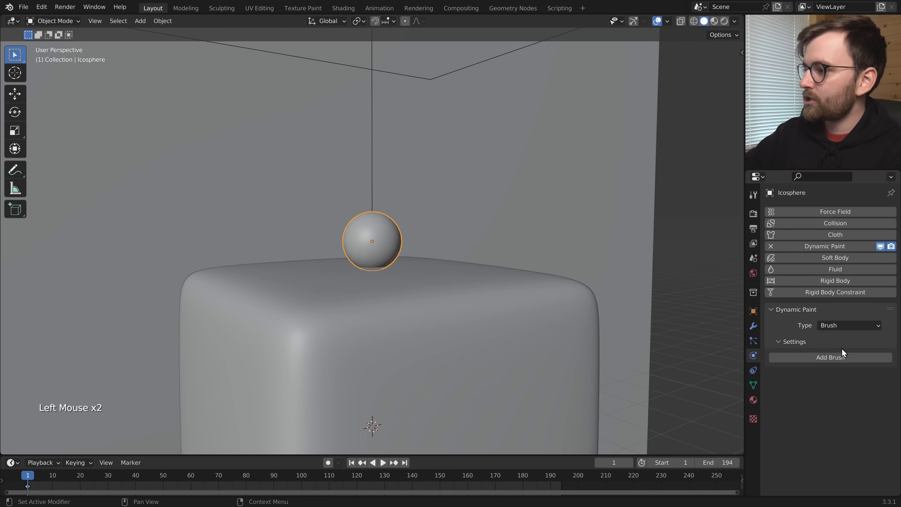
pyautogui.click(809, 357)
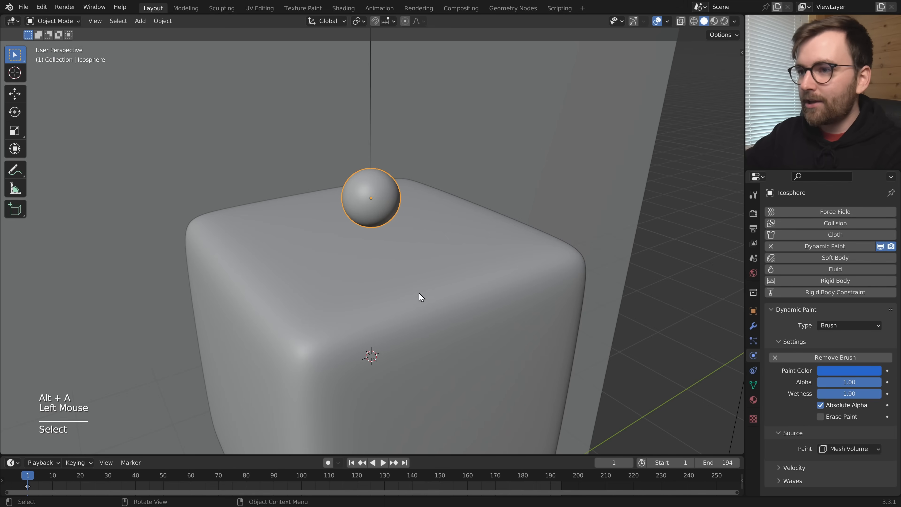
# Set the Canvas cube's Dynamic Paint surface type to Waves.
pyautogui.click(409, 253)
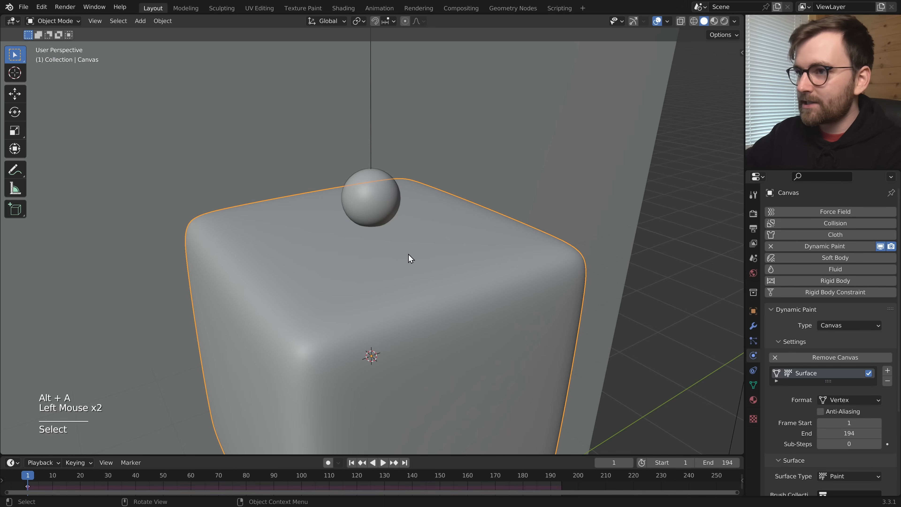
pyautogui.scroll(-4, 797, 377)
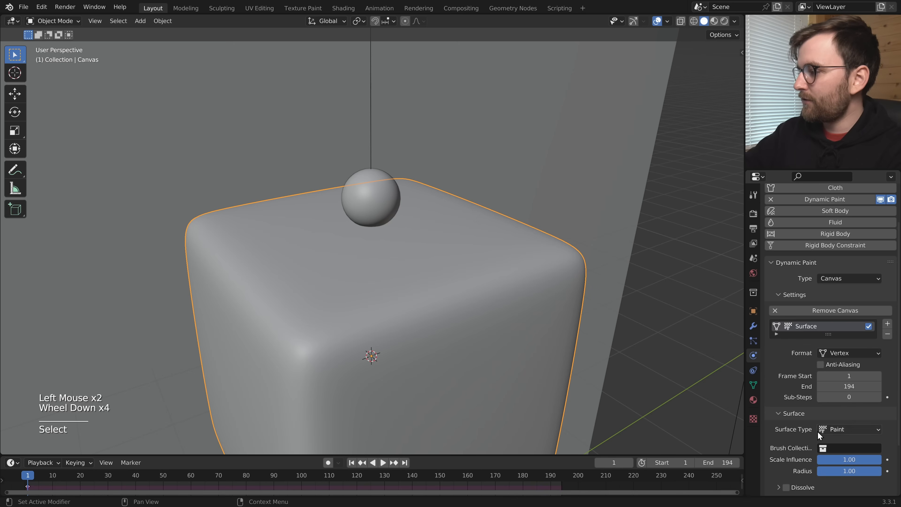
pyautogui.click(845, 429)
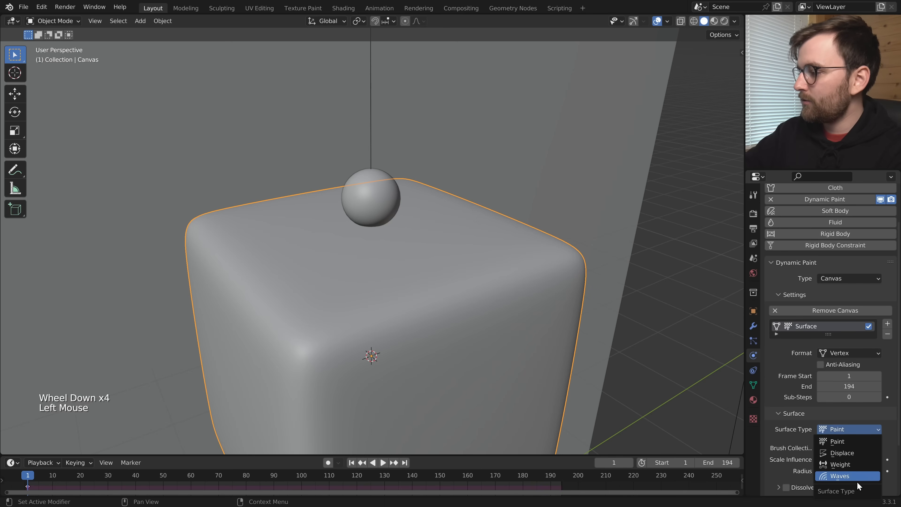
pyautogui.click(852, 475)
# Rename the ico sphere to Brush and save the file.
pyautogui.click(385, 210)
pyautogui.scroll(2, 390, 217)
pyautogui.keyDown('shift'); pyautogui.moveTo(449, 265); pyautogui.dragTo(457, 299, button='middle'); pyautogui.keyUp('shift')
pyautogui.moveTo(457, 298); pyautogui.dragTo(447, 276, button='middle')
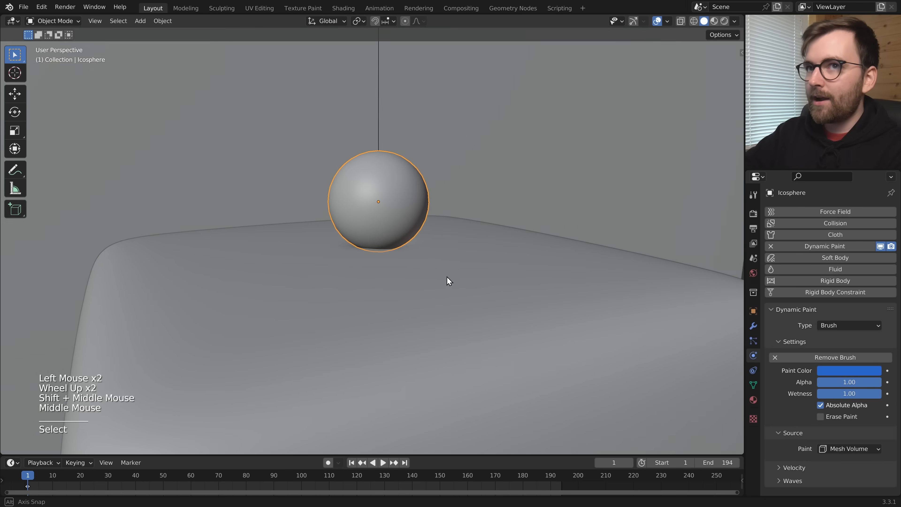
pyautogui.press('F2')
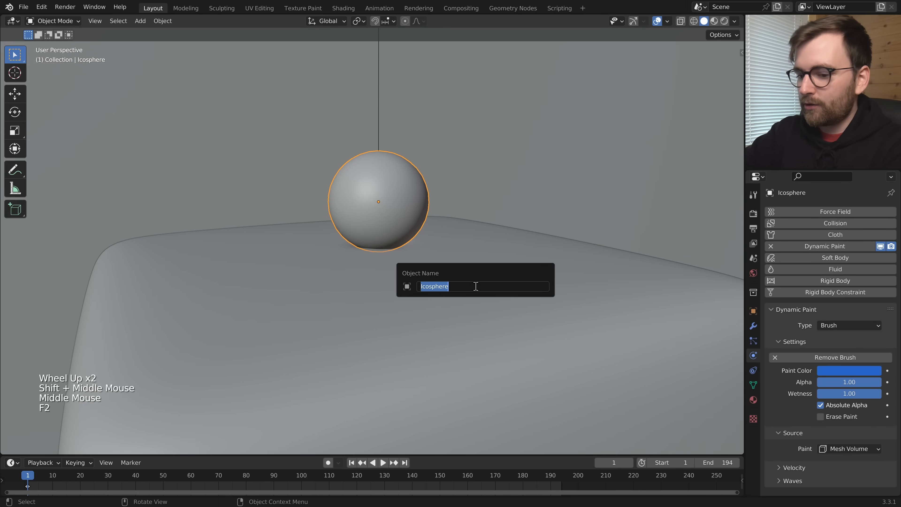
pyautogui.write('Burhs')
pyautogui.press('Return')
# Lower the Brush sphere slightly along Z so it dips into the cube's top surface.
pyautogui.moveTo(472, 259)
pyautogui.mouseDown(button='middle')
pyautogui.moveTo(470, 239)
pyautogui.moveTo(462, 263)
pyautogui.moveTo(446, 264)
pyautogui.moveTo(406, 306)
pyautogui.moveTo(469, 278)
pyautogui.mouseUp(button='middle')
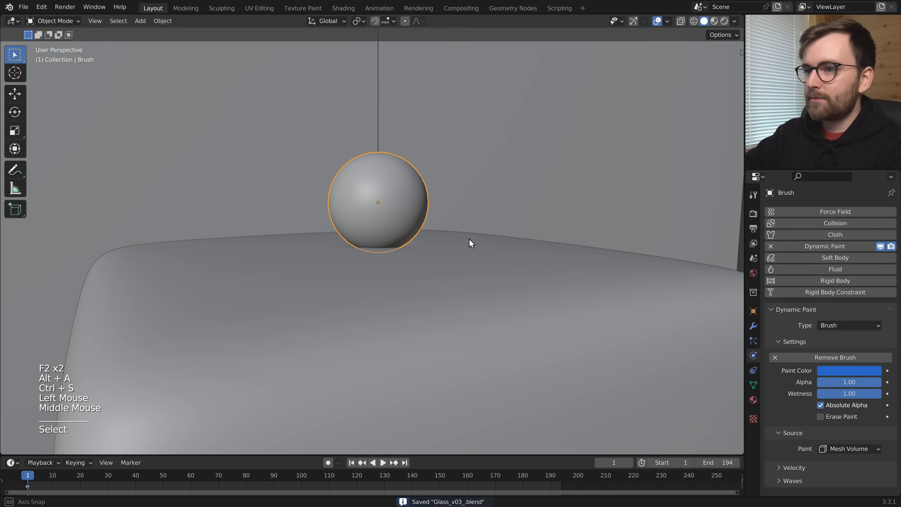
pyautogui.press('g')
pyautogui.press('z')
pyautogui.click(471, 247)
pyautogui.press('h')
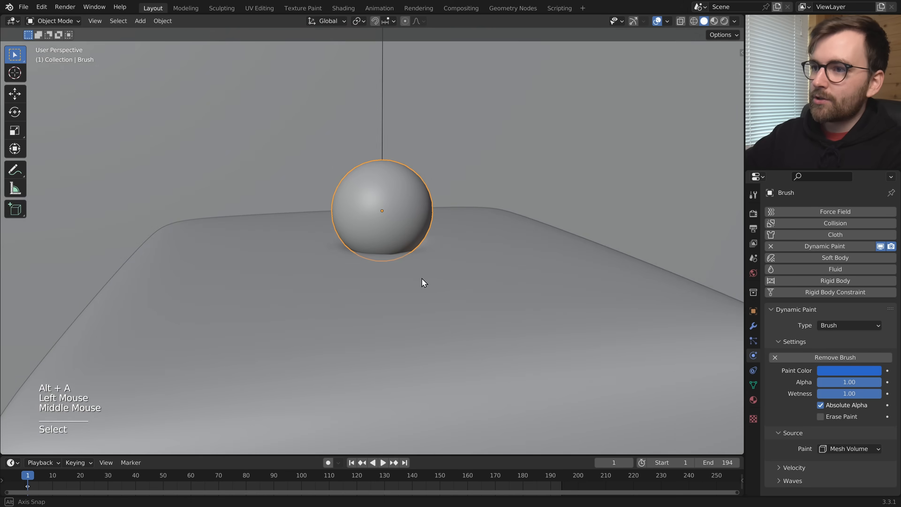
pyautogui.moveTo(422, 279); pyautogui.dragTo(436, 292, button='middle')
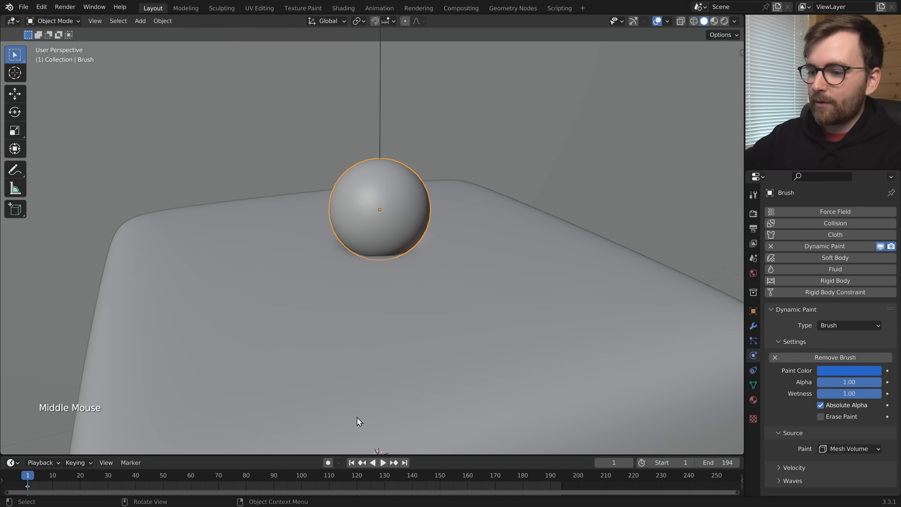
# Preview the waves by moving the Brush sphere horizontally during playback, then cancel the move and return to frame 1.
pyautogui.press('space')
pyautogui.scroll(-1, 441, 296)
pyautogui.scroll(-1, 450, 280)
pyautogui.press('g')
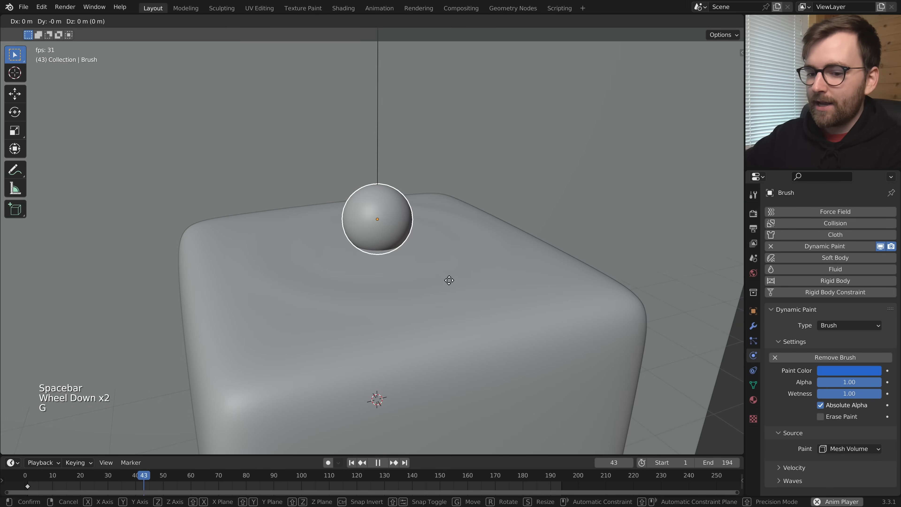
pyautogui.hotkey('shift', 'z')
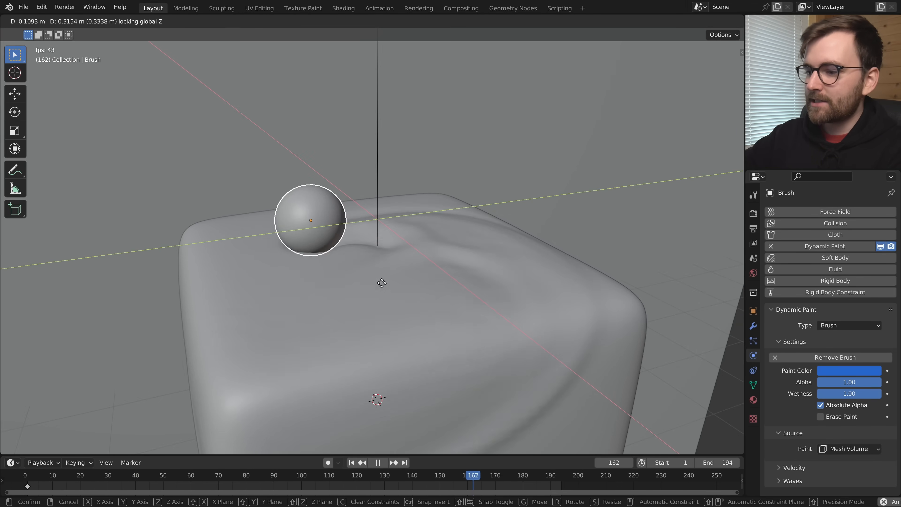
pyautogui.press('Escape')
pyautogui.press('space')
pyautogui.click(351, 462)
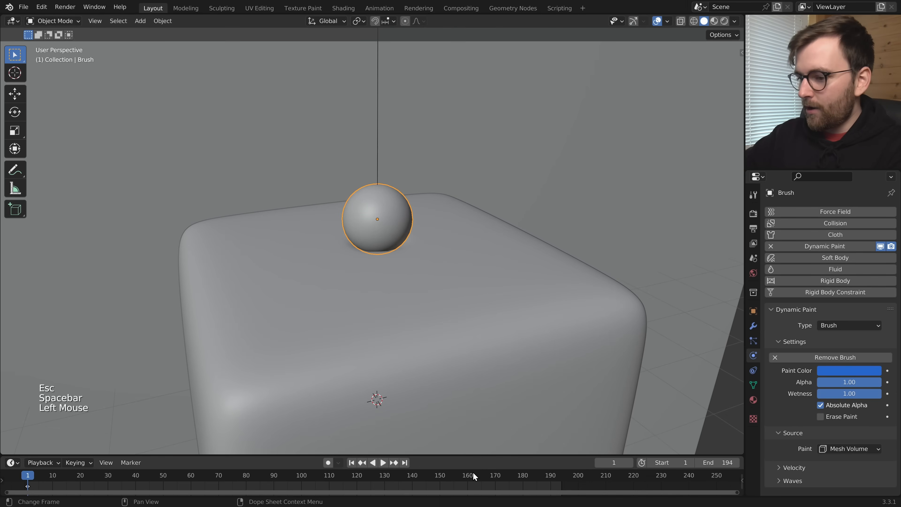
# Set the scene's end frame to 400.
pyautogui.keyDown('ctrl'); pyautogui.moveTo(474, 475); pyautogui.dragTo(363, 483, button='middle'); pyautogui.keyUp('ctrl')
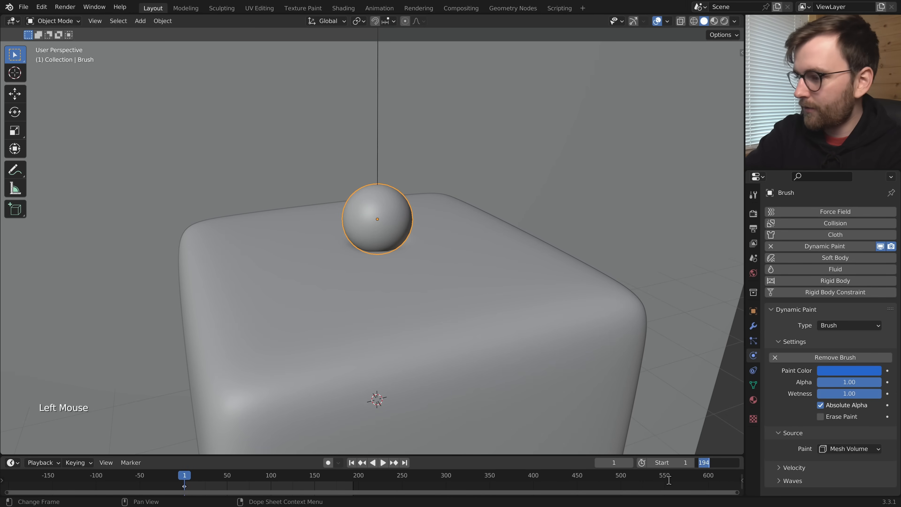
pyautogui.write('400')
pyautogui.press('Return')
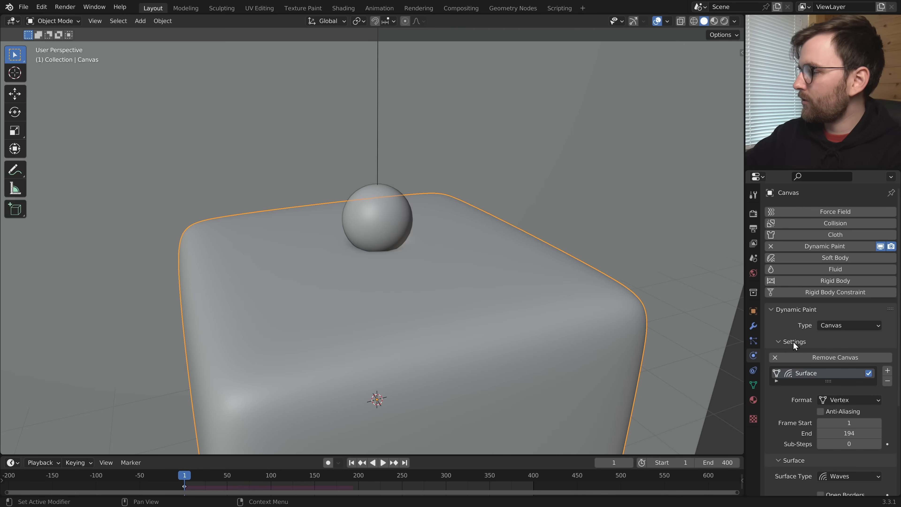
# Set the end frame of the Canvas cube's Dynamic Paint surface to 400.
pyautogui.scroll(-3, 794, 408)
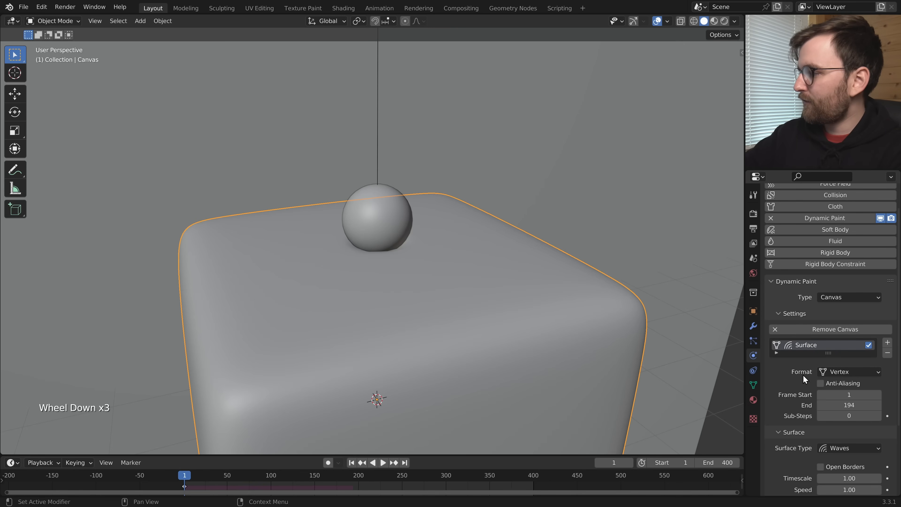
pyautogui.click(814, 405)
pyautogui.write('400')
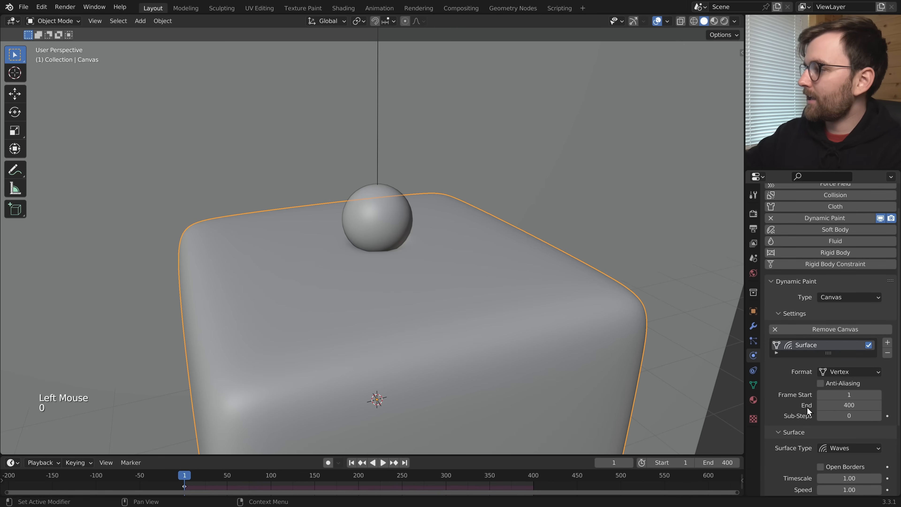
pyautogui.moveTo(472, 262); pyautogui.dragTo(452, 300, button='middle')
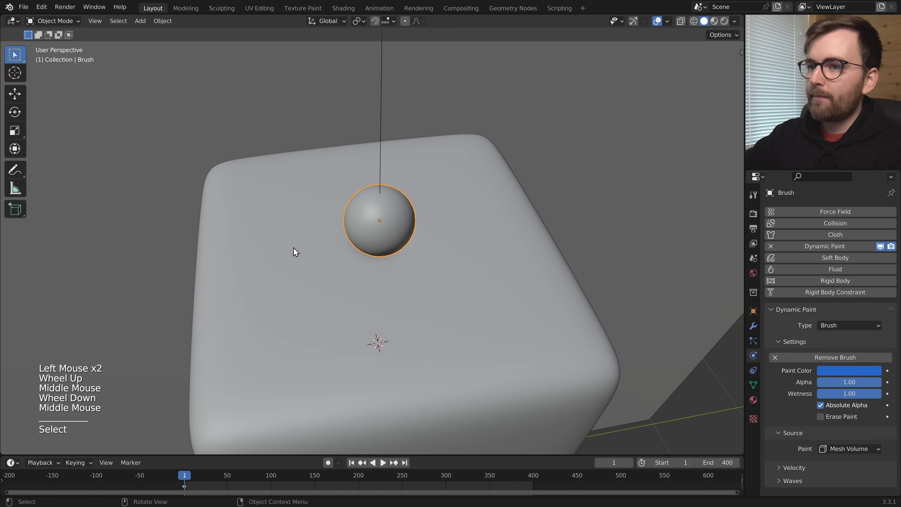
pyautogui.press('d')
pyautogui.moveTo(343, 296); pyautogui.dragTo(319, 268)
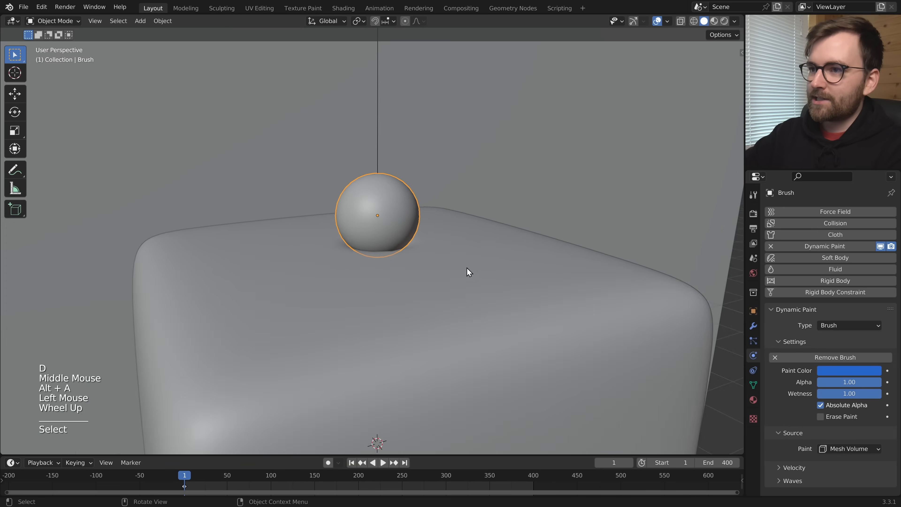
# In Edit Mode, move all of the Brush sphere's geometry along global Y away from its origin, toward the cube's edge.
pyautogui.scroll(1, 469, 273)
pyautogui.moveTo(468, 272)
pyautogui.mouseDown(button='middle')
pyautogui.moveTo(459, 263)
pyautogui.moveTo(460, 288)
pyautogui.moveTo(483, 273)
pyautogui.mouseUp(button='middle')
pyautogui.press('Tab')
pyautogui.press('g')
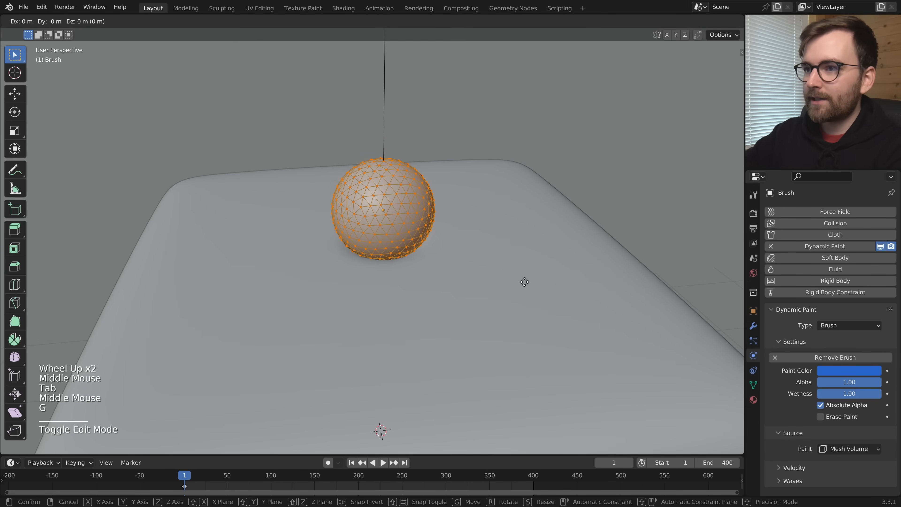
pyautogui.press('Escape')
pyautogui.press('g')
pyautogui.press('y')
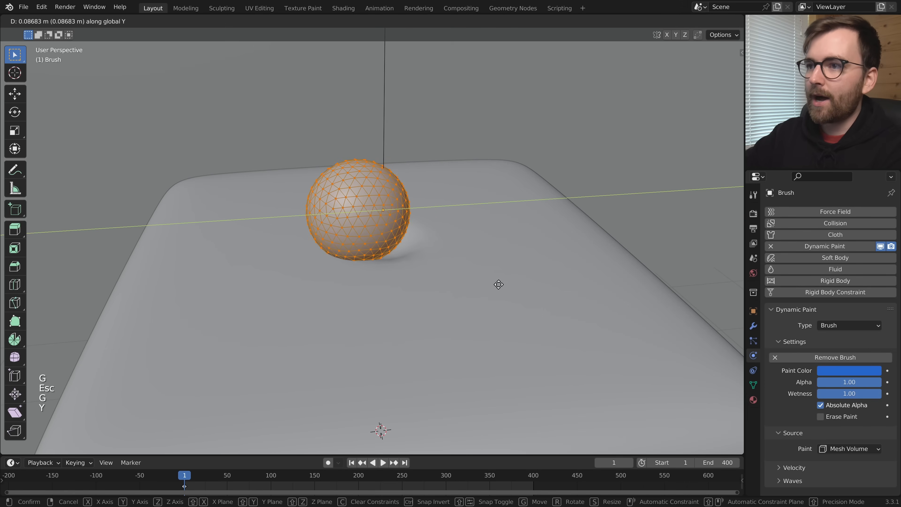
pyautogui.click(362, 288)
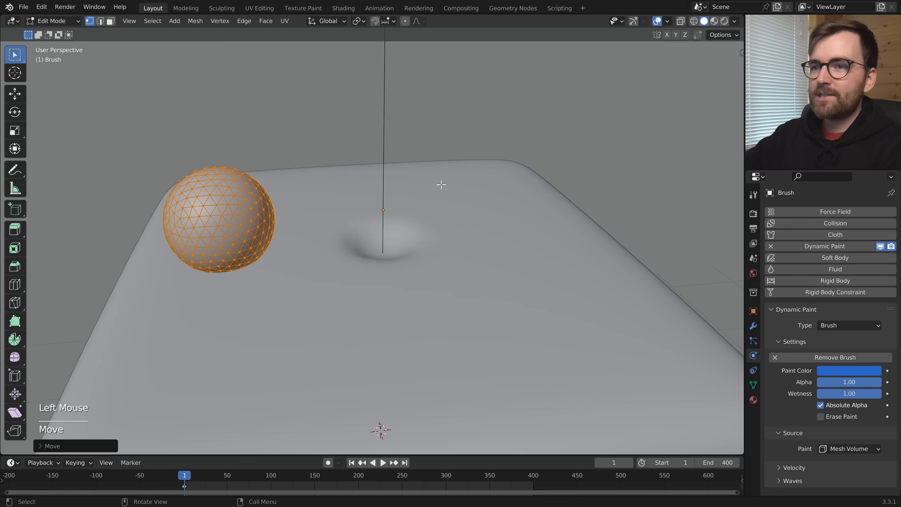
pyautogui.moveTo(410, 302); pyautogui.dragTo(431, 322, button='middle')
pyautogui.press('Tab')
# Try rotating the Brush sphere around the global Z axis, then cancel the rotation.
pyautogui.scroll(-2, 424, 223)
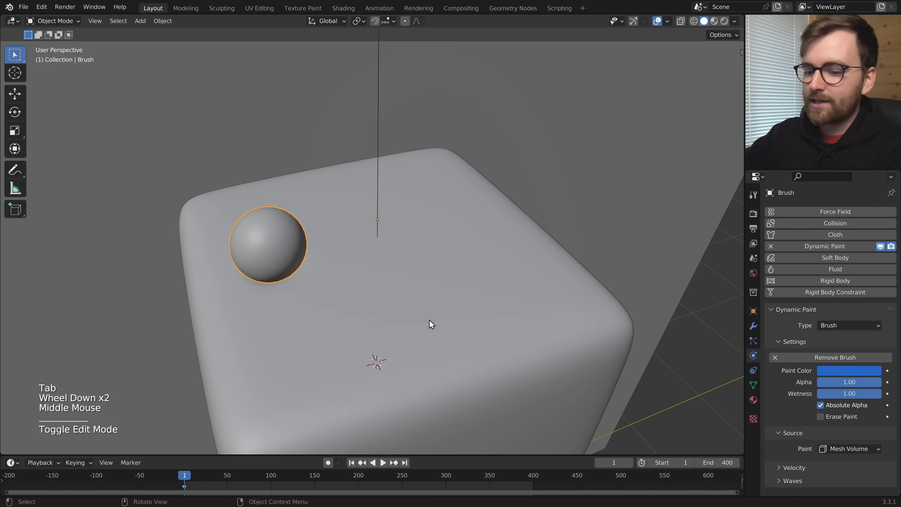
pyautogui.press('r')
pyautogui.press('z')
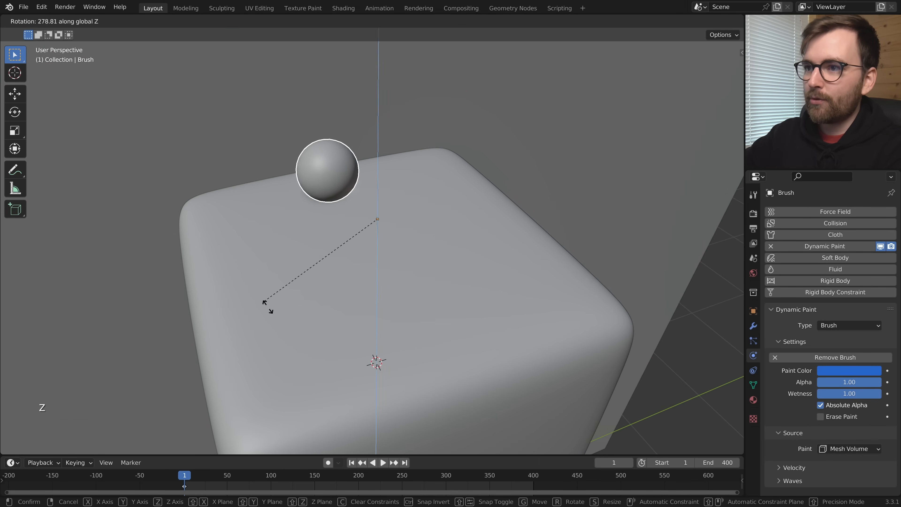
pyautogui.press('Escape')
# Insert a Rotation keyframe for the Brush sphere at frame 1.
pyautogui.moveTo(408, 298); pyautogui.dragTo(424, 296, button='middle')
pyautogui.press('i')
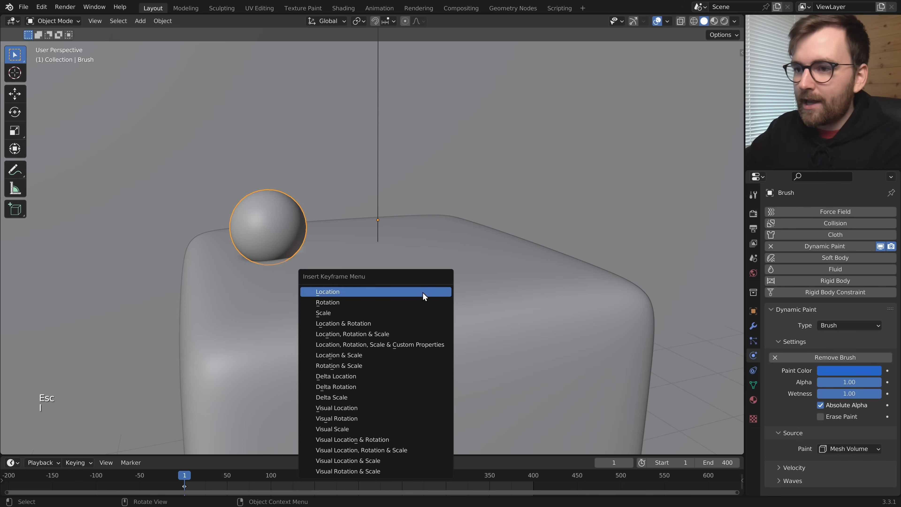
pyautogui.click(374, 303)
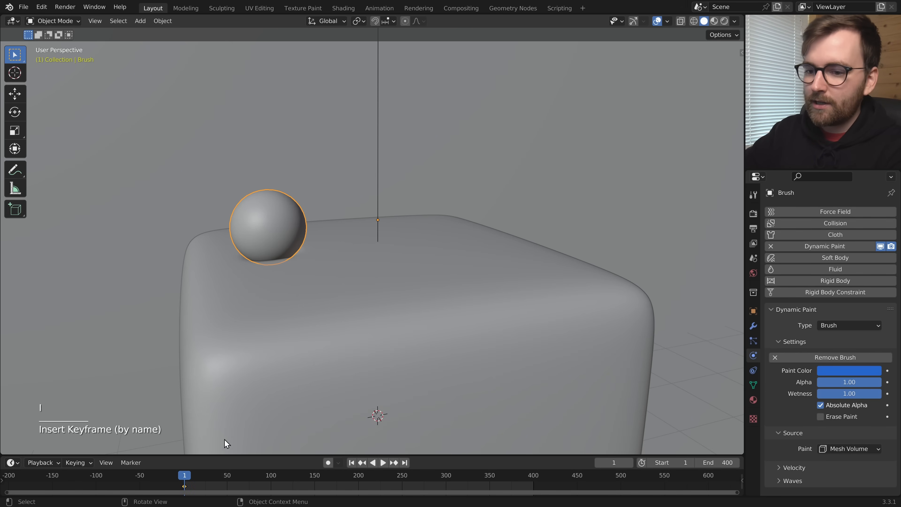
# At frame 50, rotate the Brush sphere nearly a full turn around global Z and insert a Rotation keyframe.
pyautogui.moveTo(224, 479); pyautogui.dragTo(228, 478)
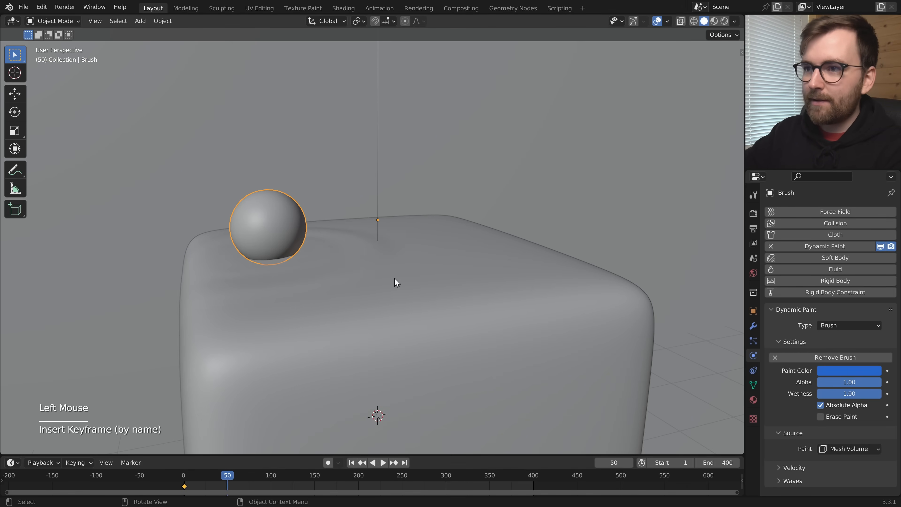
pyautogui.moveTo(395, 277); pyautogui.dragTo(385, 320, button='middle')
pyautogui.scroll(-2, 386, 321)
pyautogui.press('r')
pyautogui.press('z')
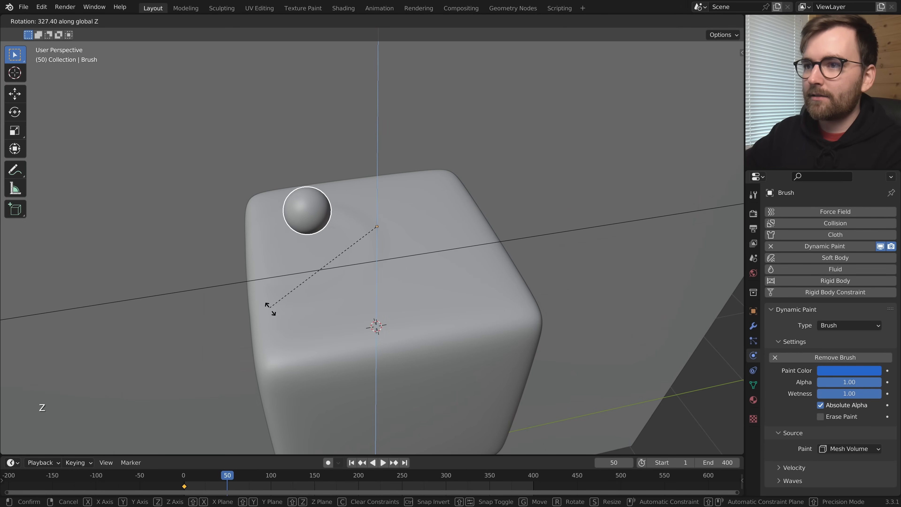
pyautogui.click(298, 319)
pyautogui.press('i')
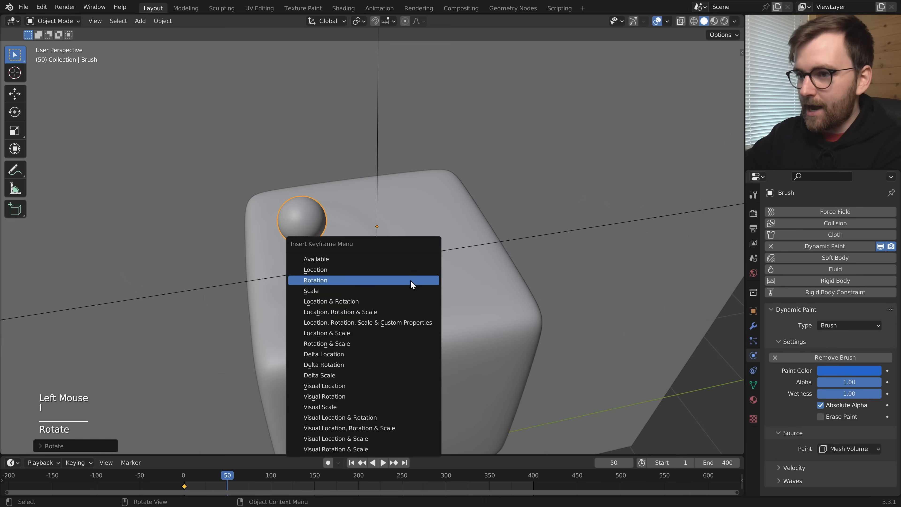
pyautogui.click(347, 281)
pyautogui.scroll(1, 277, 380)
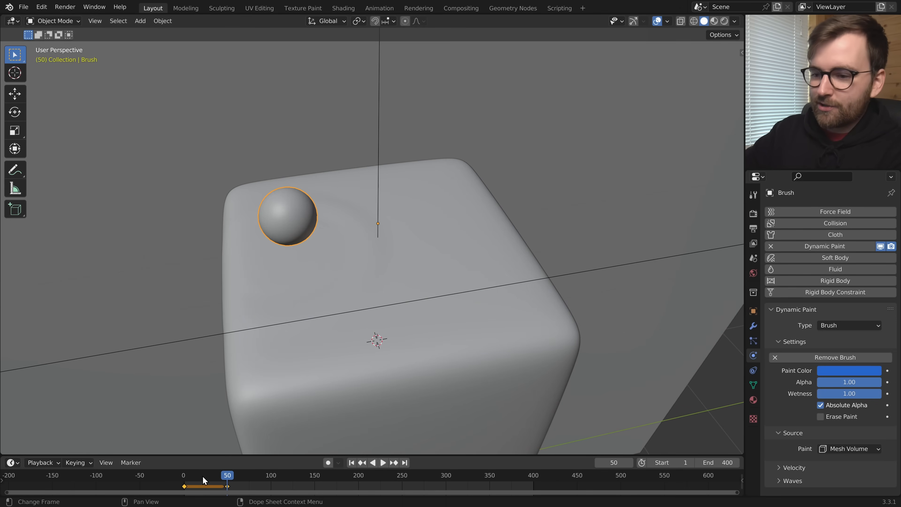
# Play the animation from the first frame to check the waves left by the circling sphere.
pyautogui.click(353, 463)
pyautogui.moveTo(371, 344); pyautogui.dragTo(390, 322, button='middle')
pyautogui.press('space')
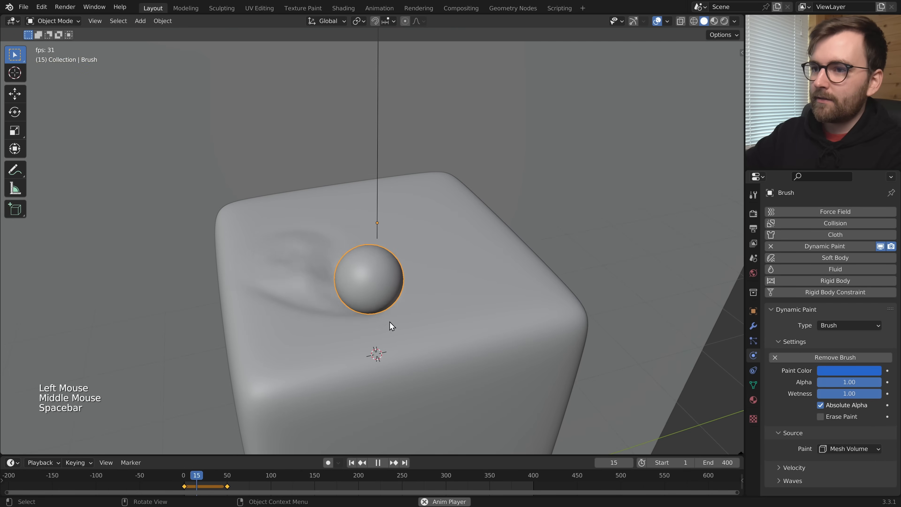
pyautogui.press('space')
# Set the Brush sphere's rotation keyframes to Linear Extrapolation so it keeps circling.
pyautogui.click(185, 486)
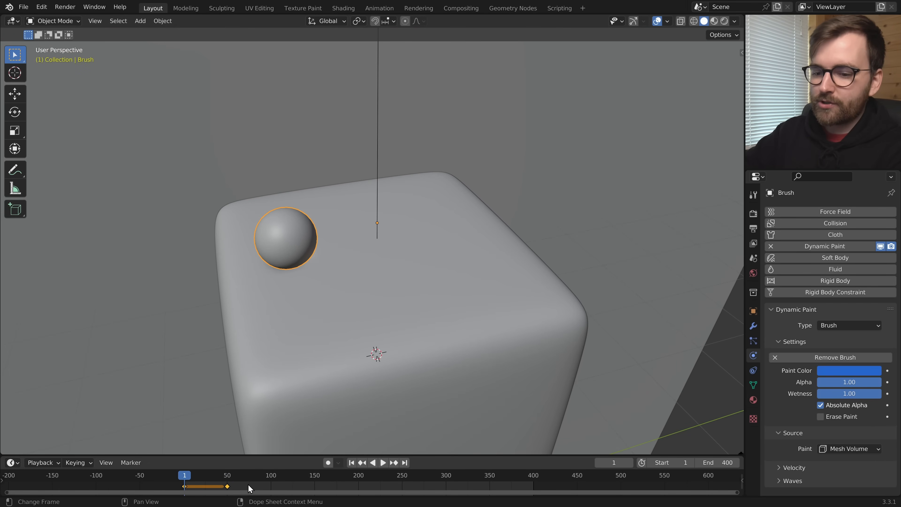
pyautogui.hotkey('shift', 'e')
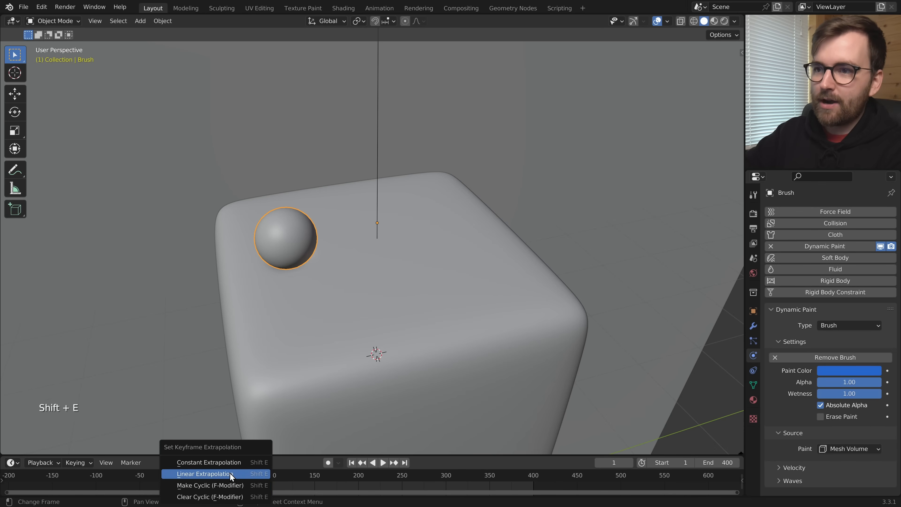
pyautogui.click(231, 474)
# Play the continuous rotation and inspect the waves on the cube from the side and from above.
pyautogui.press('space')
pyautogui.moveTo(340, 290); pyautogui.dragTo(415, 287, button='middle')
pyautogui.scroll(2, 432, 231)
pyautogui.keyDown('shift'); pyautogui.moveTo(431, 232); pyautogui.dragTo(351, 223, button='middle'); pyautogui.keyUp('shift')
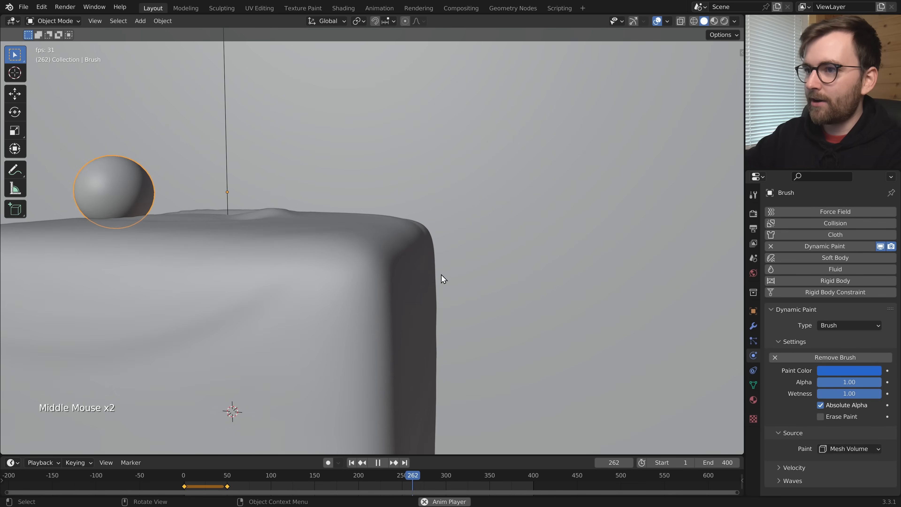
pyautogui.moveTo(399, 243); pyautogui.dragTo(405, 250, button='middle')
pyautogui.moveTo(426, 311)
pyautogui.mouseDown(button='middle')
pyautogui.moveTo(429, 321)
pyautogui.moveTo(354, 231)
pyautogui.moveTo(364, 307)
pyautogui.moveTo(422, 312)
pyautogui.mouseUp(button='middle')
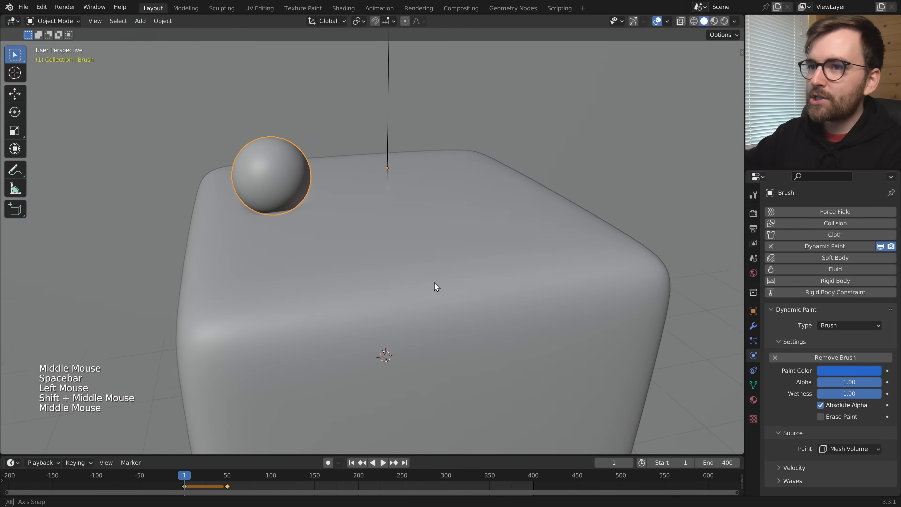
pyautogui.hotkey('alt', 'a')
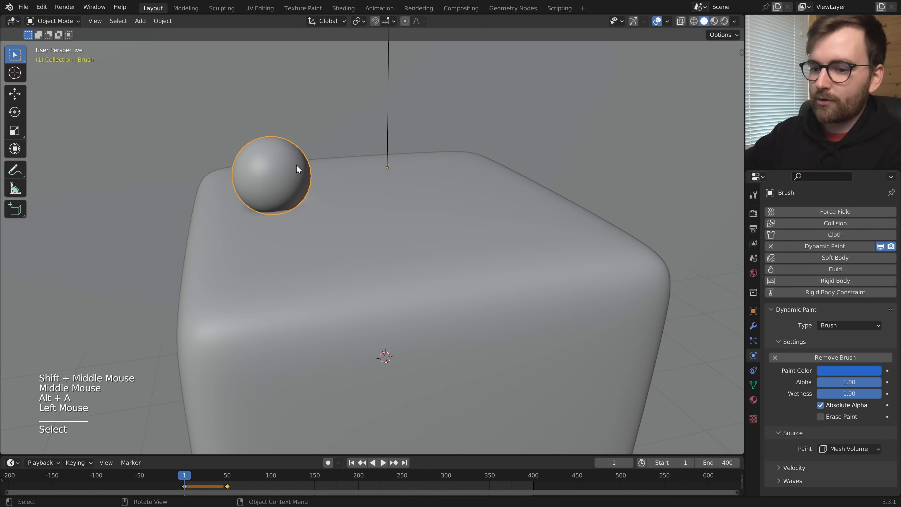
# Slow the rotation by moving the Brush's second keyframe from frame 50 to about frame 75, and preview the playback.
pyautogui.click(231, 489)
pyautogui.moveTo(220, 493); pyautogui.dragTo(216, 489)
pyautogui.press('g')
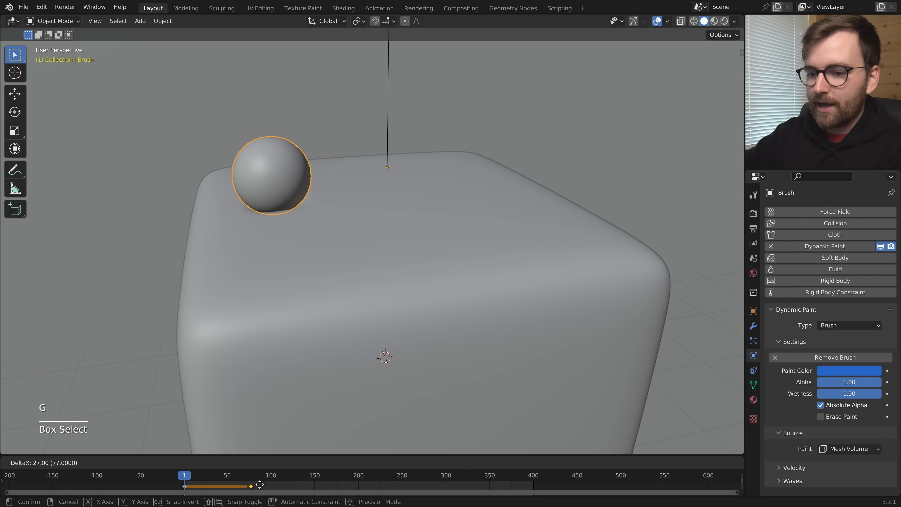
pyautogui.click(257, 485)
pyautogui.press('space')
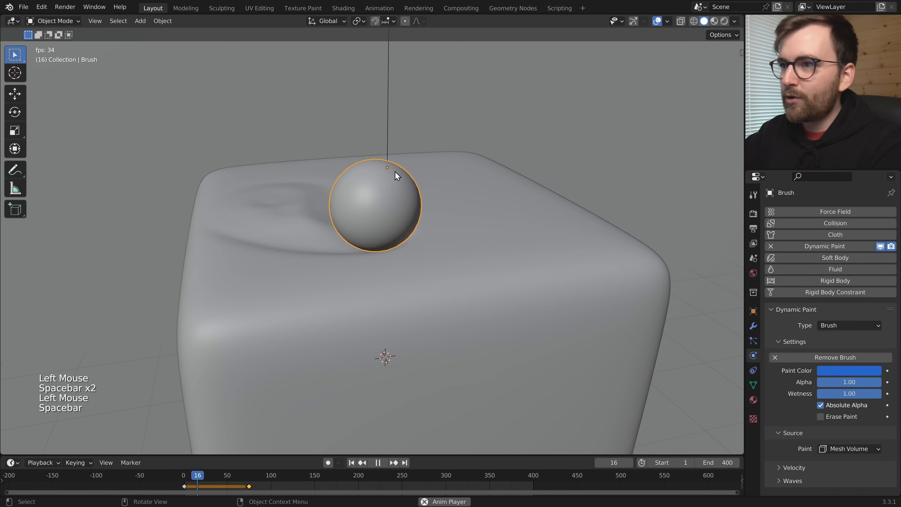
pyautogui.press('space')
# Look through the scene camera and switch the viewport to Rendered shading.
pyautogui.scroll(-2, 497, 211)
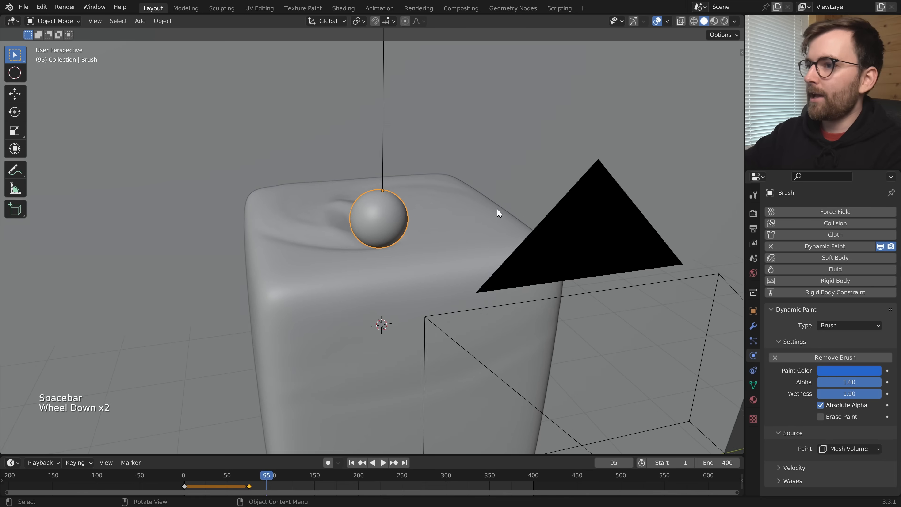
pyautogui.keyDown('shift'); pyautogui.moveTo(497, 212); pyautogui.dragTo(504, 220, button='middle'); pyautogui.keyUp('shift')
pyautogui.moveTo(504, 220); pyautogui.dragTo(509, 229, button='middle')
pyautogui.press('KP_0')
pyautogui.scroll(-1, 543, 194)
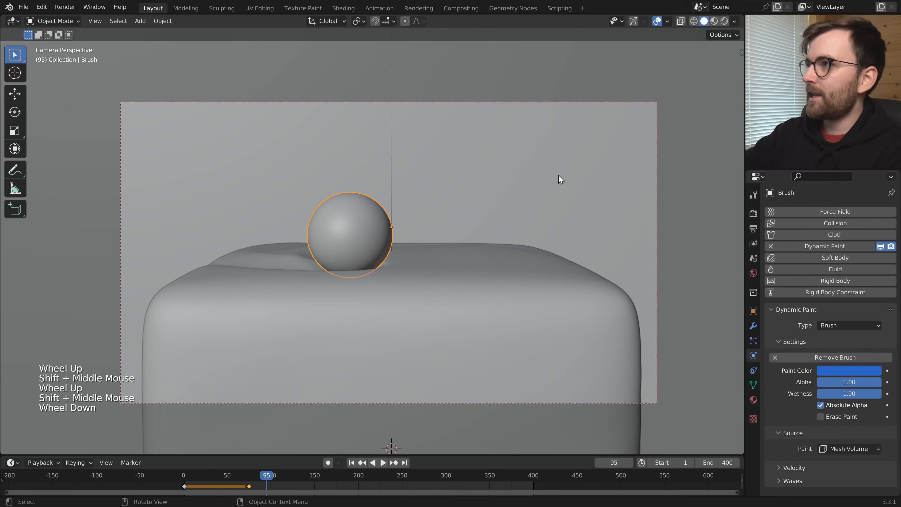
pyautogui.click(724, 21)
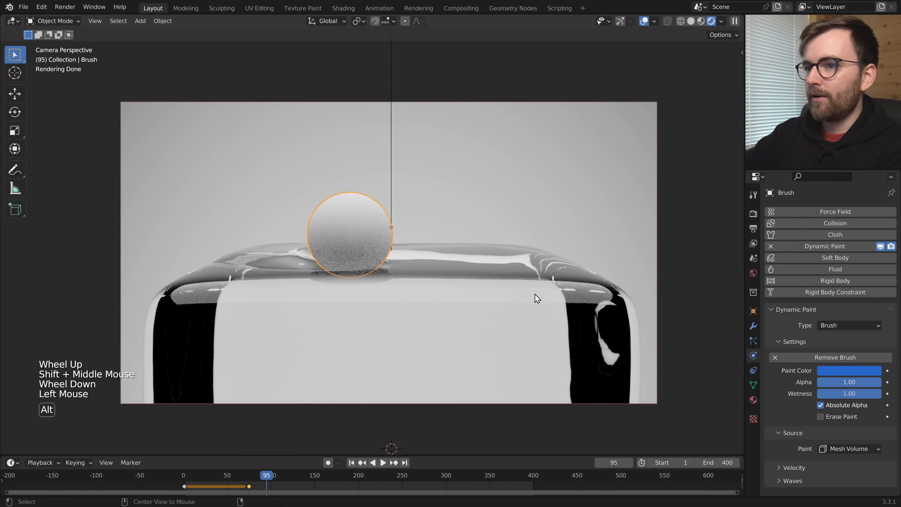
# Check the render with viewport overlays hidden, then show the overlays again.
pyautogui.hotkey('alt', 'a')
pyautogui.hotkey('shift', 'alt', 'z')
pyautogui.click(358, 212)
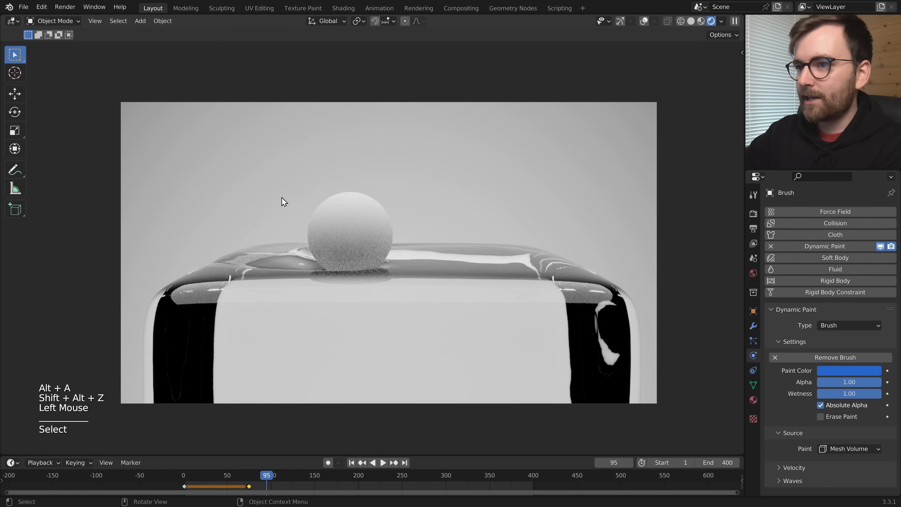
pyautogui.hotkey('shift', 'alt', 'z')
# Assign the existing Glass material to the Brush sphere and preview the rendered animation.
pyautogui.click(753, 400)
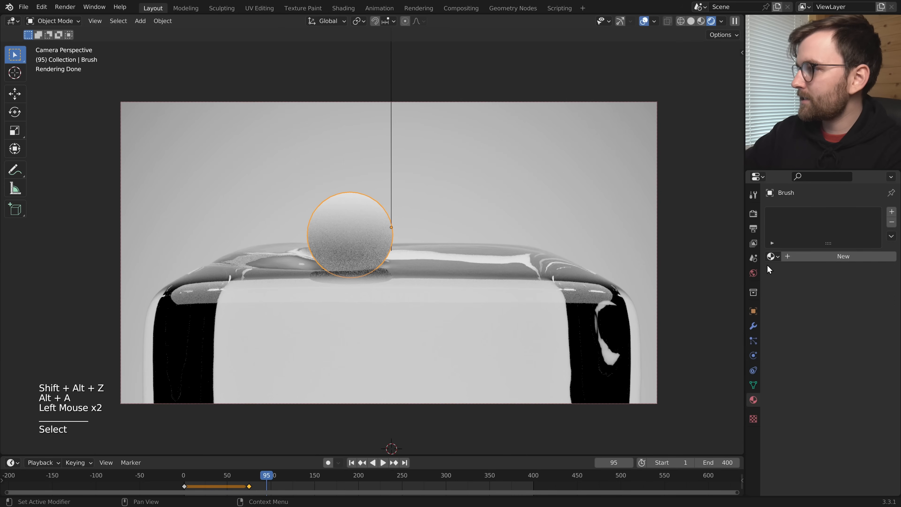
pyautogui.click(772, 256)
pyautogui.click(694, 274)
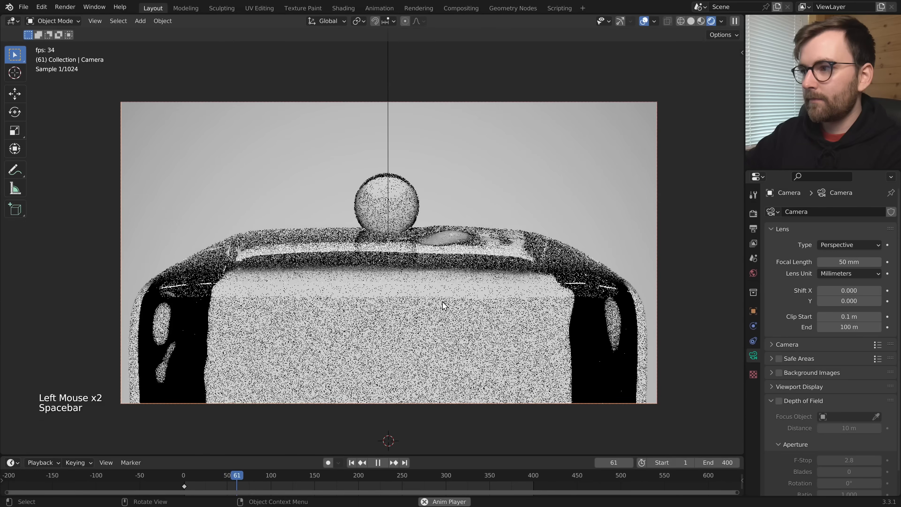
pyautogui.press('space')
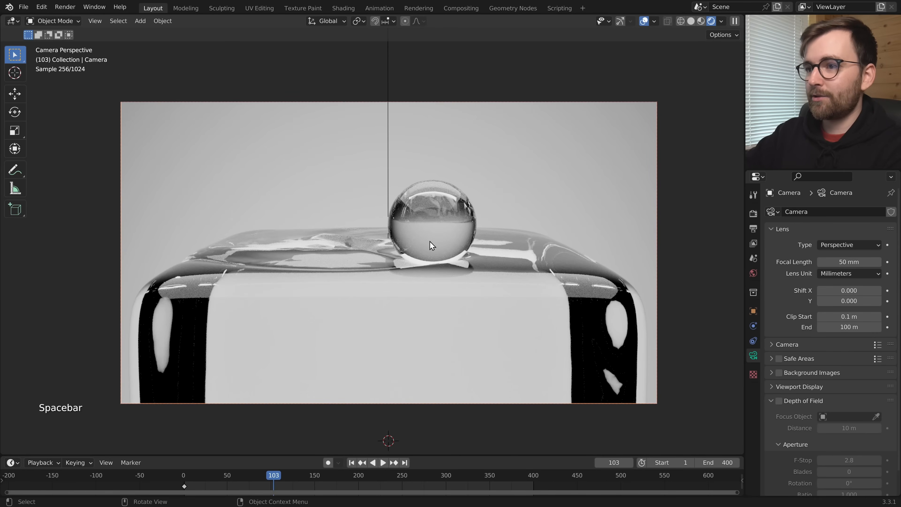
# Deselect all objects and save the blend file.
pyautogui.moveTo(318, 248)
pyautogui.mouseDown(button='middle')
pyautogui.moveTo(444, 271)
pyautogui.moveTo(465, 305)
pyautogui.moveTo(463, 269)
pyautogui.moveTo(477, 269)
pyautogui.mouseUp(button='middle')
pyautogui.hotkey('alt', 'a')
pyautogui.hotkey('ctrl', 's')
# Raise the Canvas cube's viewport subdivision by one level and save the blend file.
pyautogui.scroll(2, 466, 305)
pyautogui.scroll(-1, 476, 269)
pyautogui.click(396, 249)
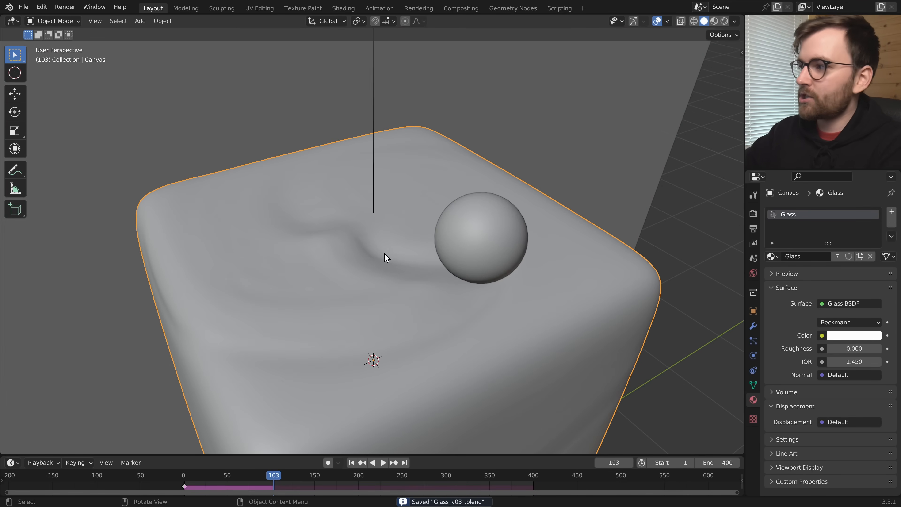
pyautogui.click(753, 326)
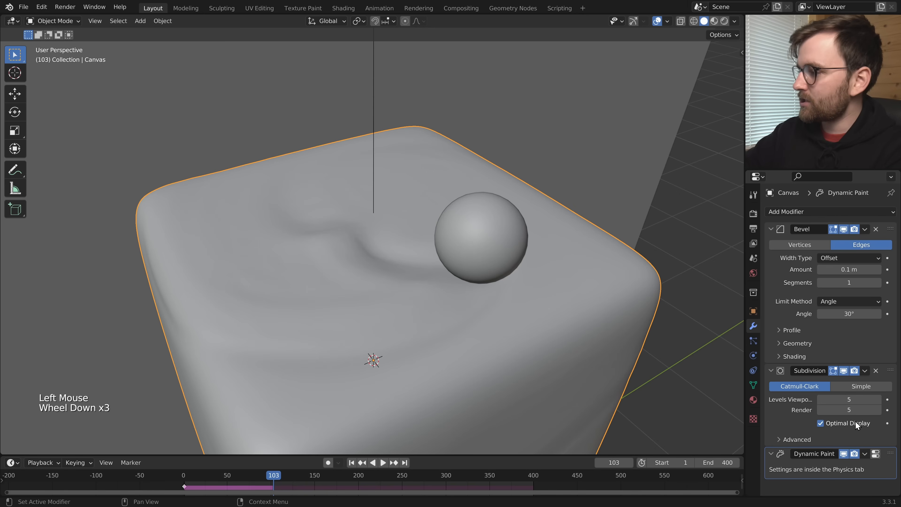
pyautogui.click(879, 400)
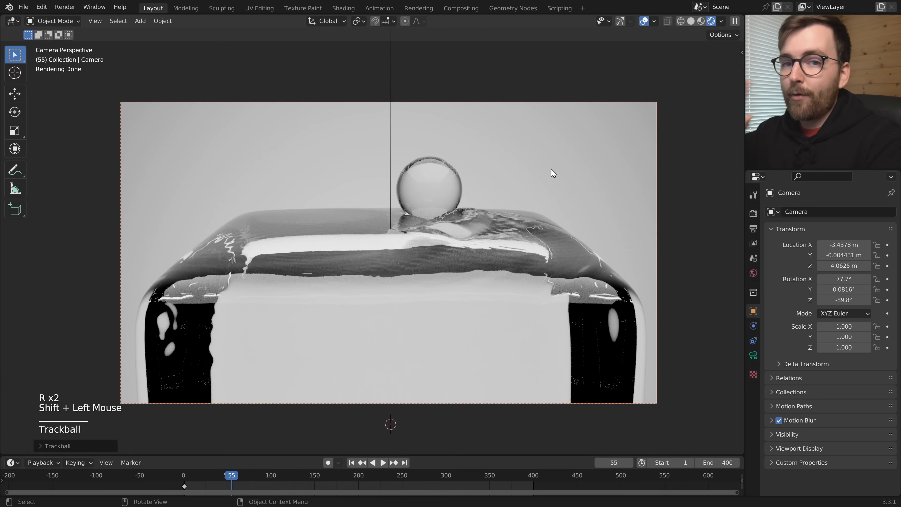
pyautogui.hotkey('alt', 'a')
pyautogui.hotkey('ctrl', 's')
# Select the large background plane behind the cube and scale it down while looking through the camera.
pyautogui.click(542, 137)
pyautogui.scroll(-1, 514, 171)
pyautogui.moveTo(515, 170); pyautogui.dragTo(471, 210, button='middle')
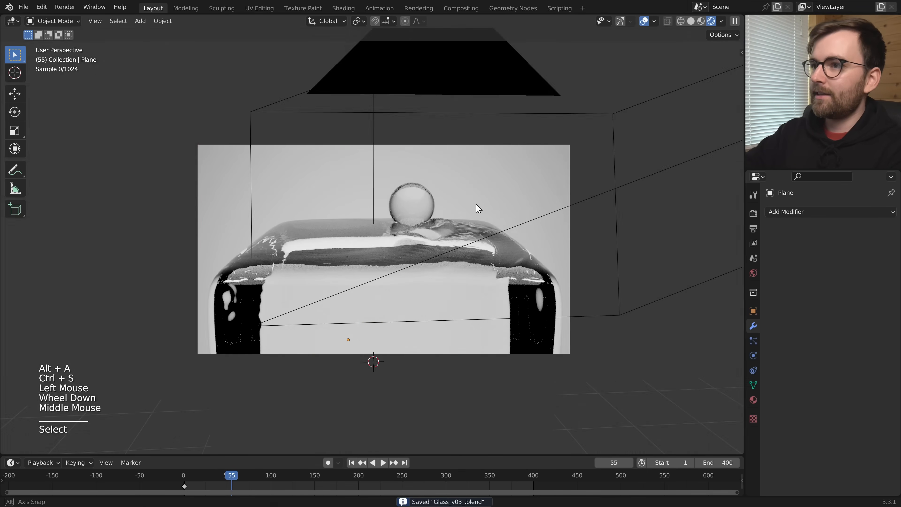
pyautogui.scroll(-3, 516, 197)
pyautogui.hotkey('alt', 'a')
pyautogui.click(345, 223)
pyautogui.press('KP_0')
pyautogui.press('s')
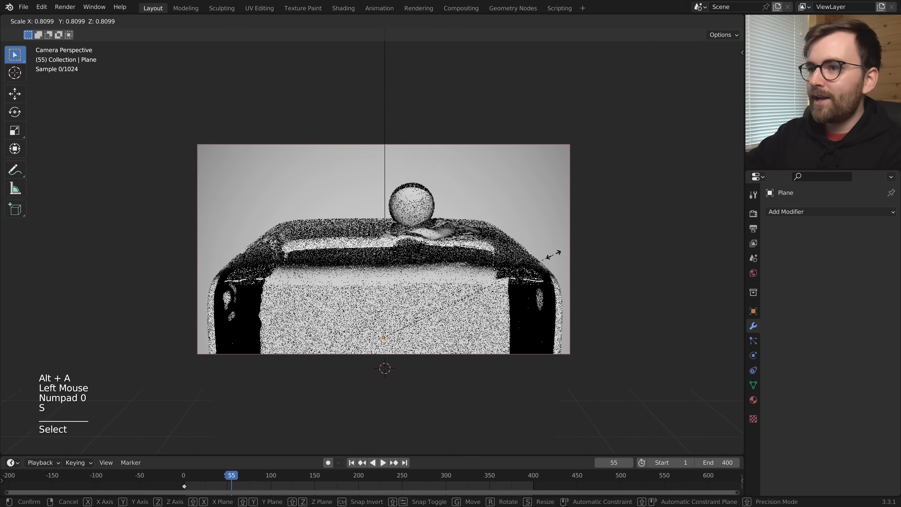
pyautogui.click(470, 142)
# Adjust the background plane's height along global Z, hide the viewport overlays, and lower the plane about another 0.7 m.
pyautogui.press('g')
pyautogui.press('z')
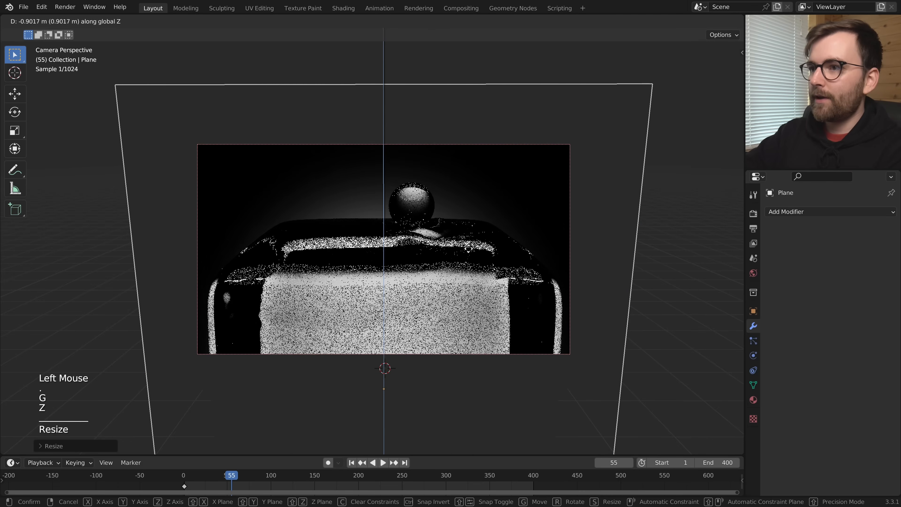
pyautogui.click(470, 128)
pyautogui.scroll(2, 469, 129)
pyautogui.scroll(-1, 470, 128)
pyautogui.hotkey('shift', 'alt', 'z')
pyautogui.press('g')
pyautogui.press('z')
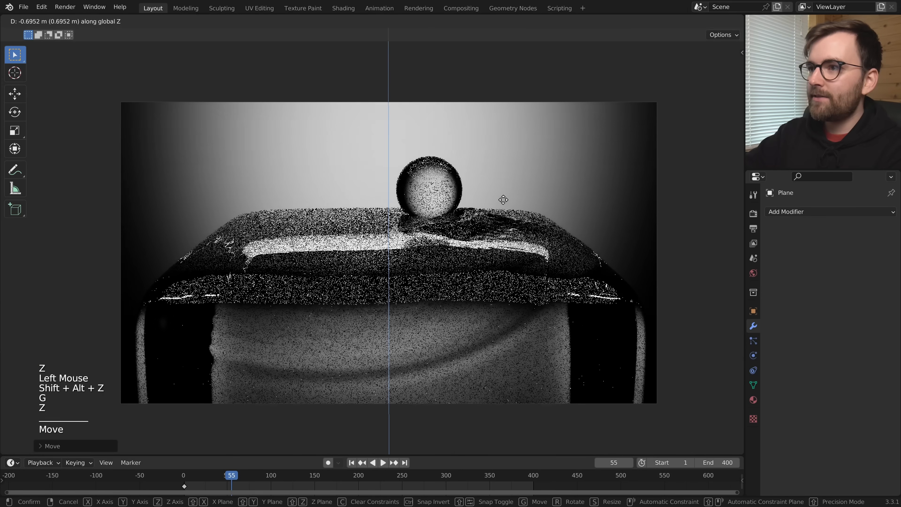
pyautogui.click(504, 200)
# Scale the background plane along Y and raise it about 2.5 m along global Z.
pyautogui.press('s')
pyautogui.press('x')
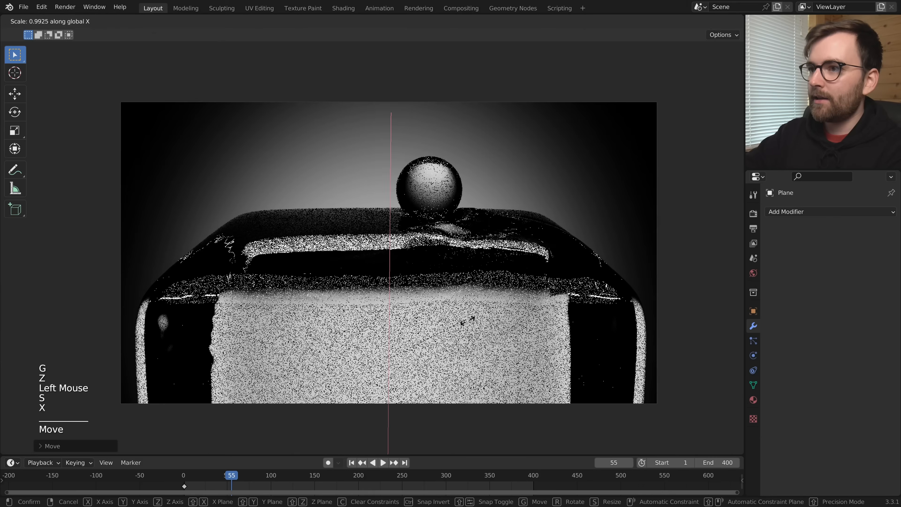
pyautogui.press('Escape')
pyautogui.press('s')
pyautogui.press('y')
pyautogui.click(543, 142)
pyautogui.press('g')
pyautogui.press('z')
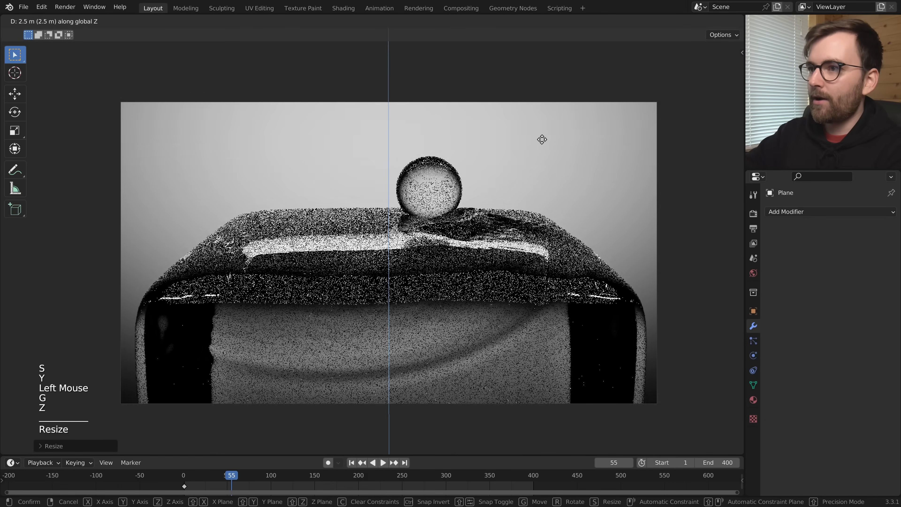
pyautogui.click(542, 136)
pyautogui.hotkey('shift', 'alt', 'z')
pyautogui.hotkey('shift', 'alt', 'z')
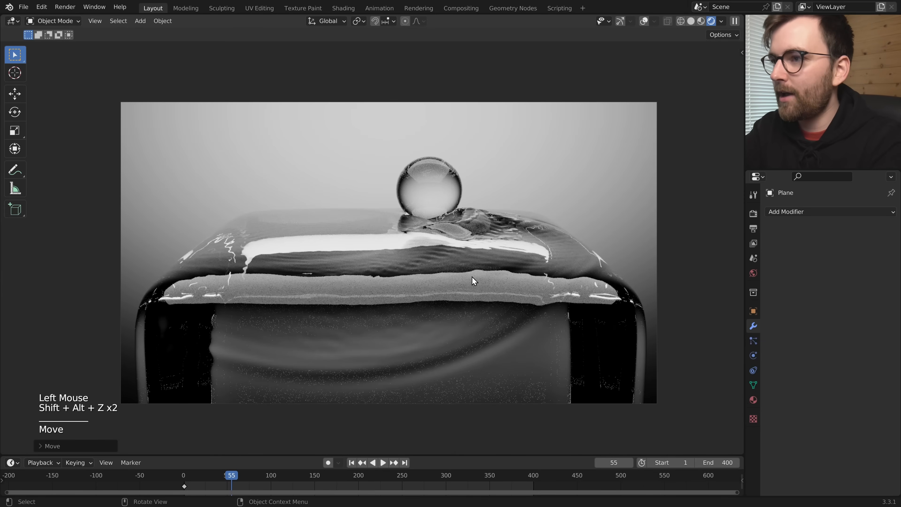
# Render frame 55, view the result, and save the blend file.
pyautogui.press('F12')
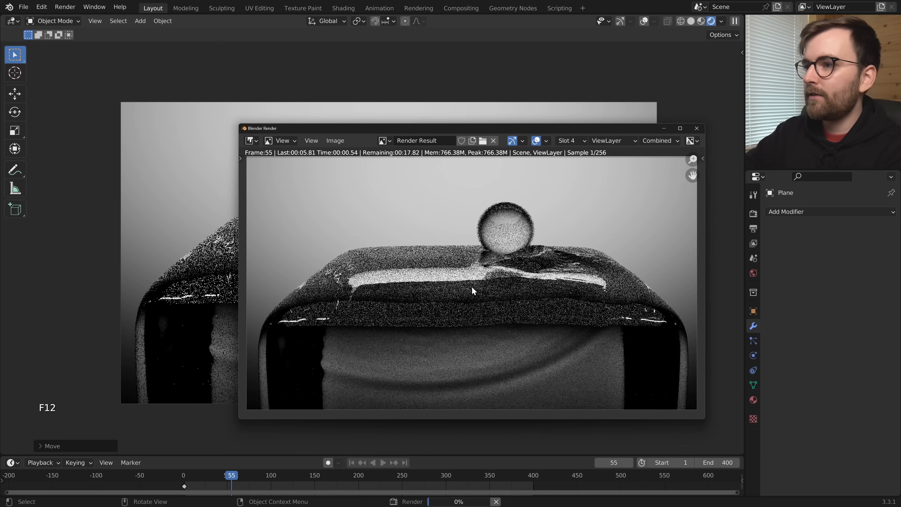
pyautogui.press('F11')
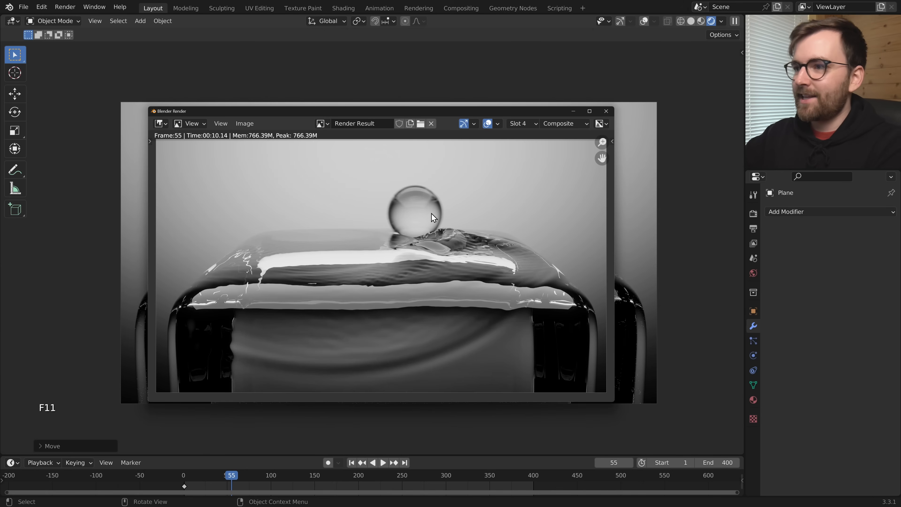
pyautogui.press('F4')
pyautogui.click(467, 235)
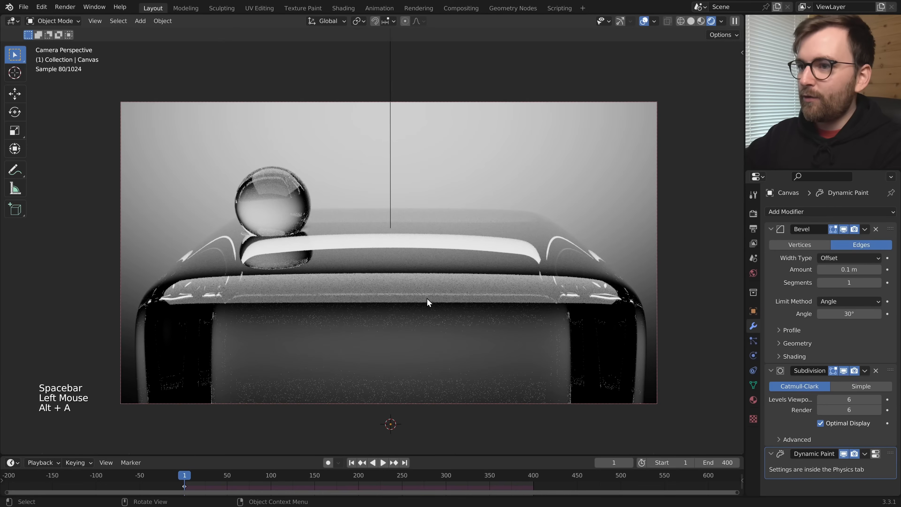
pyautogui.hotkey('ctrl', 's')
# Select the Canvas cube and bake its Dynamic Paint wave cache over frames 1 to 400.
pyautogui.click(308, 234)
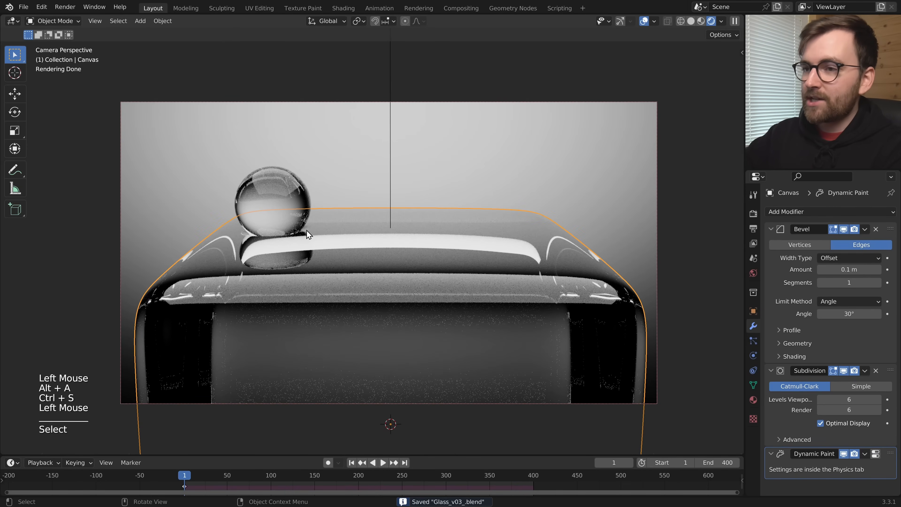
pyautogui.click(754, 356)
pyautogui.scroll(-6, 798, 309)
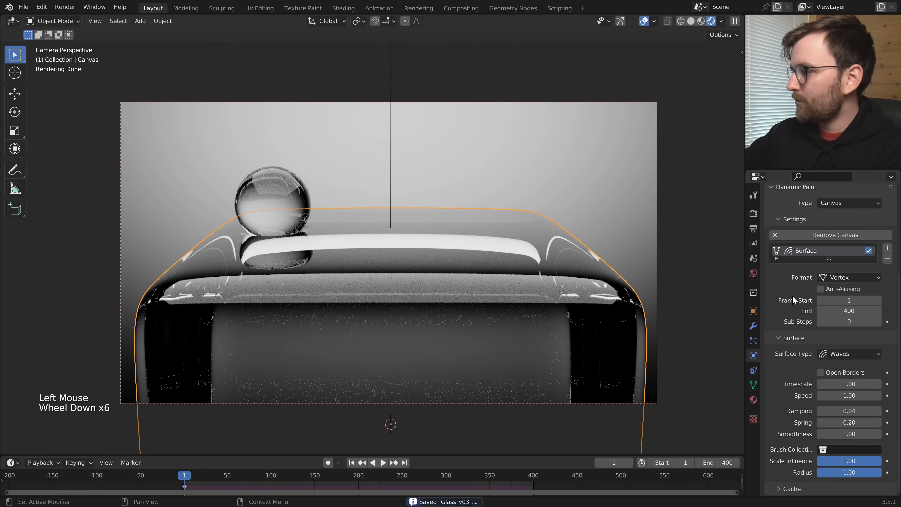
pyautogui.click(786, 489)
pyautogui.scroll(-5, 786, 370)
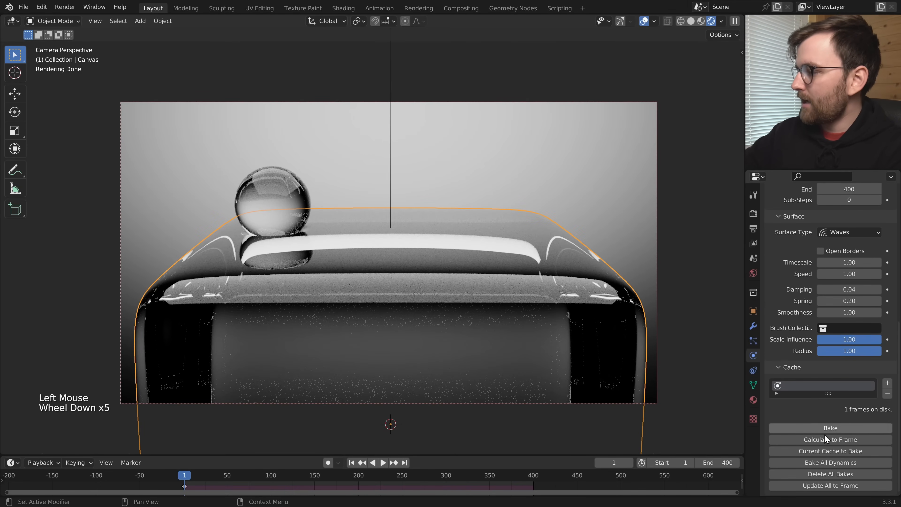
pyautogui.click(812, 428)
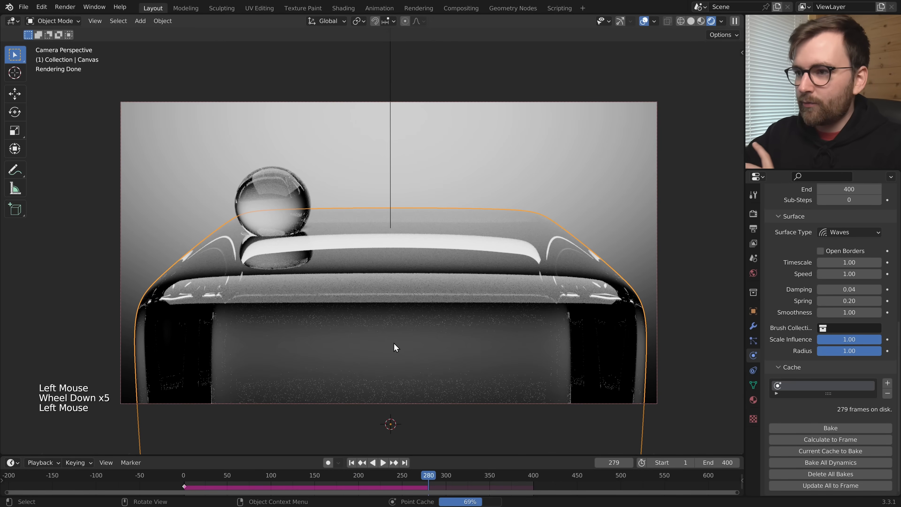
# Play the baked animation and examine the wave geometry on the Canvas cube up close around frame 118.
pyautogui.press('space')
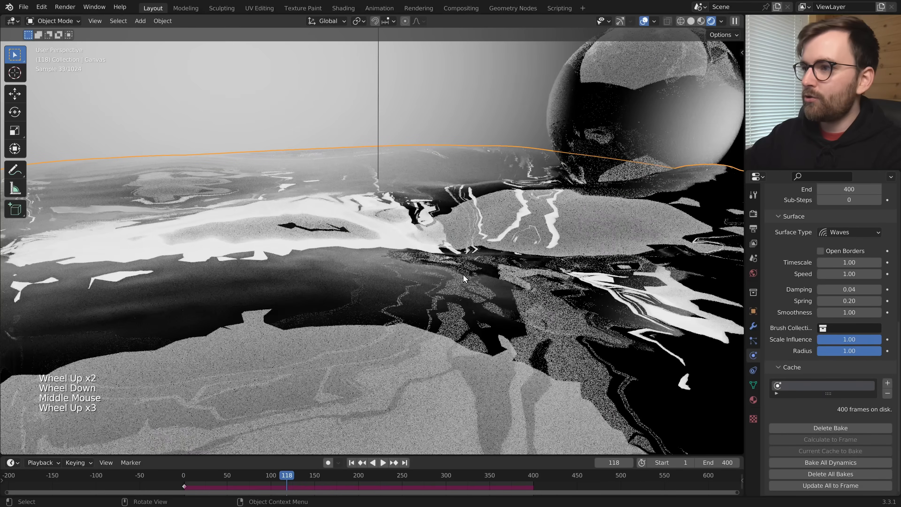
pyautogui.keyDown('shift'); pyautogui.moveTo(554, 248); pyautogui.dragTo(476, 277, button='middle'); pyautogui.keyUp('shift')
pyautogui.press('KP_5')
pyautogui.scroll(4, 476, 280)
pyautogui.moveTo(476, 281); pyautogui.dragTo(436, 326, button='middle')
pyautogui.scroll(4, 436, 327)
pyautogui.click(374, 350)
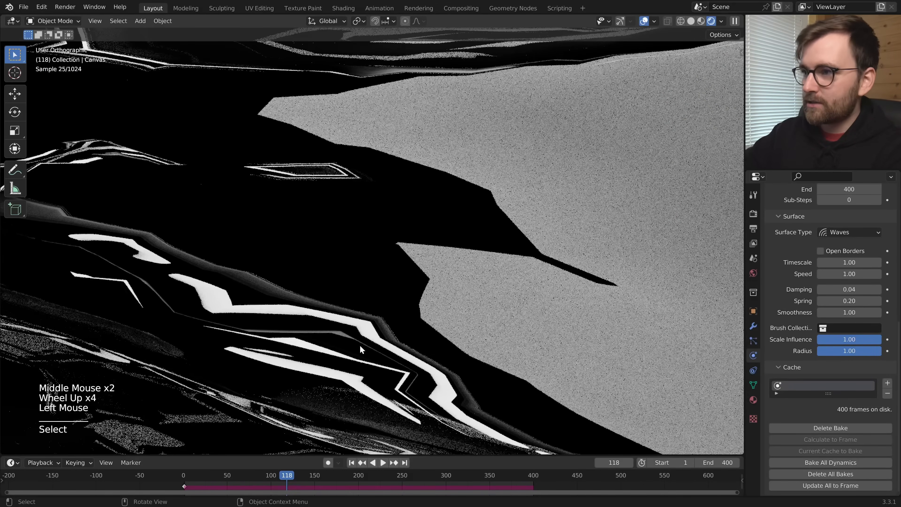
# Add a second Subdivision Surface modifier after Dynamic Paint on the Canvas cube, with viewport level 1 and render level 2.
pyautogui.click(751, 329)
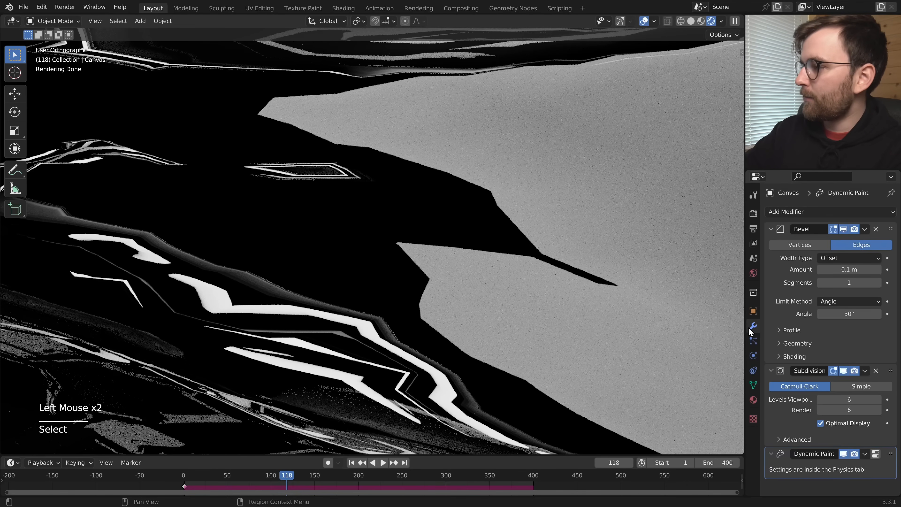
pyautogui.scroll(-3, 797, 479)
pyautogui.click(813, 213)
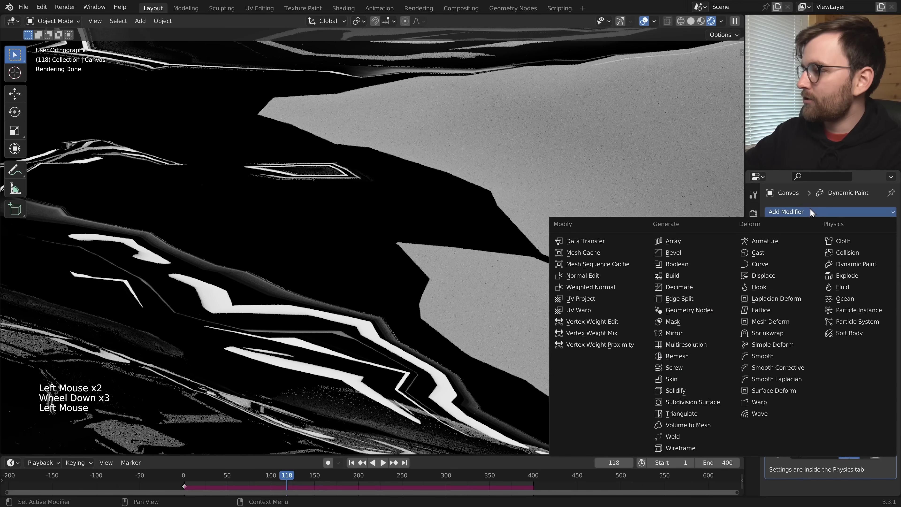
pyautogui.click(692, 402)
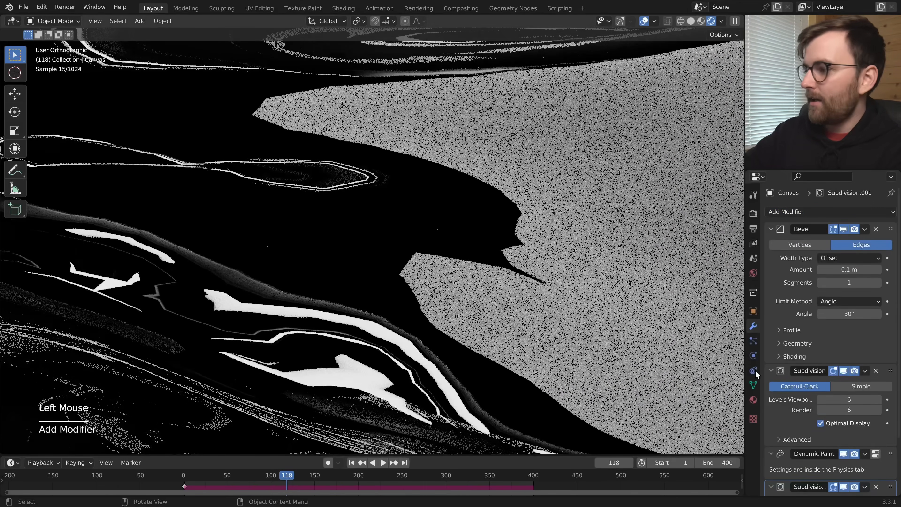
pyautogui.scroll(-5, 822, 462)
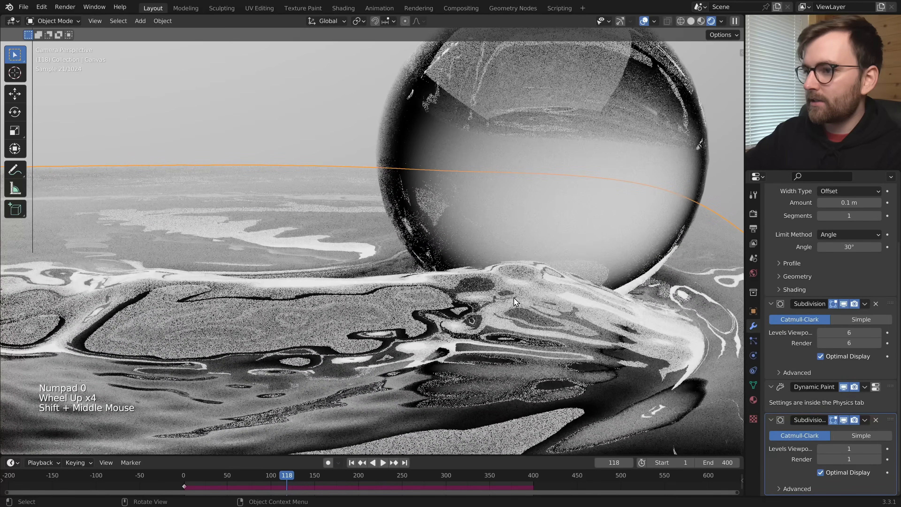
pyautogui.click(874, 448)
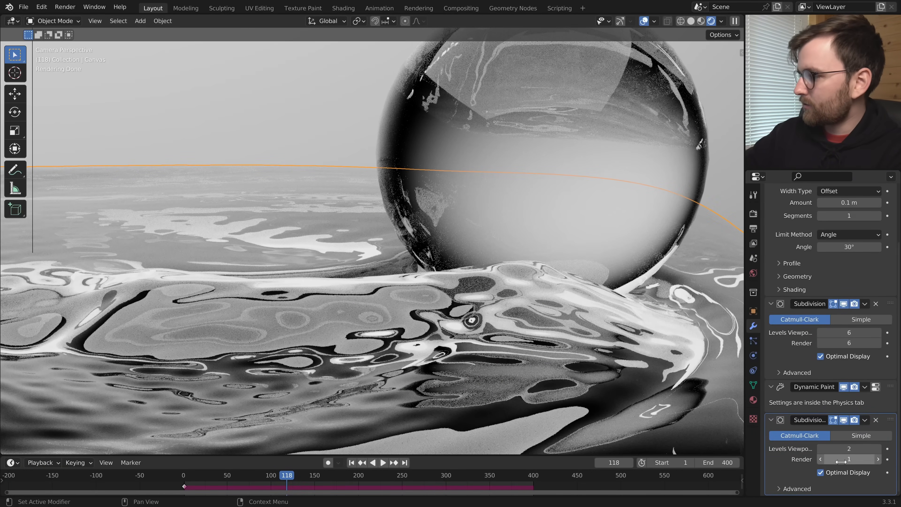
pyautogui.click(878, 459)
pyautogui.click(822, 449)
# Switch the viewport to solid shading, compare the frame 118 render in slot 5 with slot 4, and save the blend file.
pyautogui.press('z')
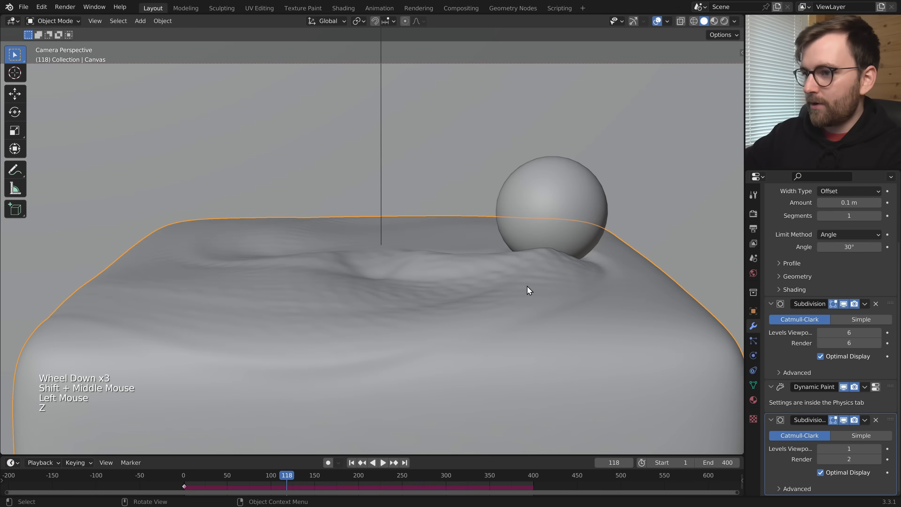
pyautogui.press('F11')
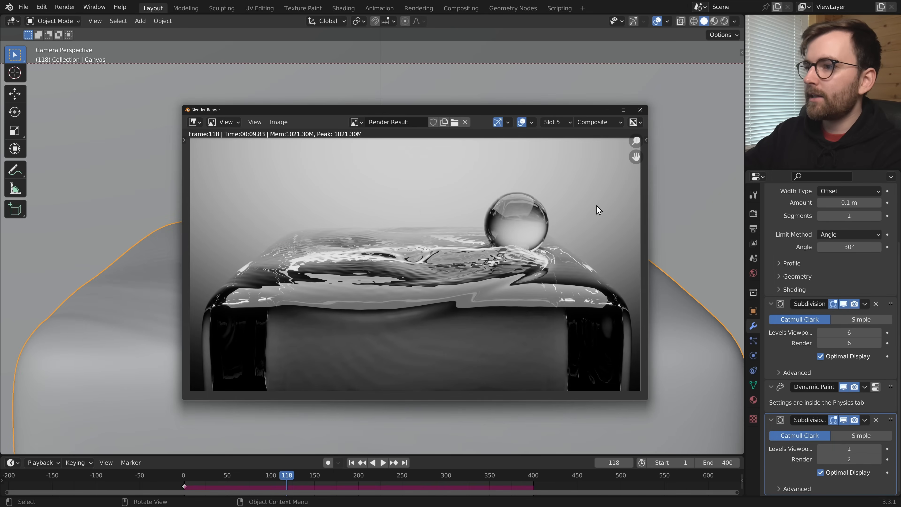
pyautogui.press('4')
pyautogui.press('5')
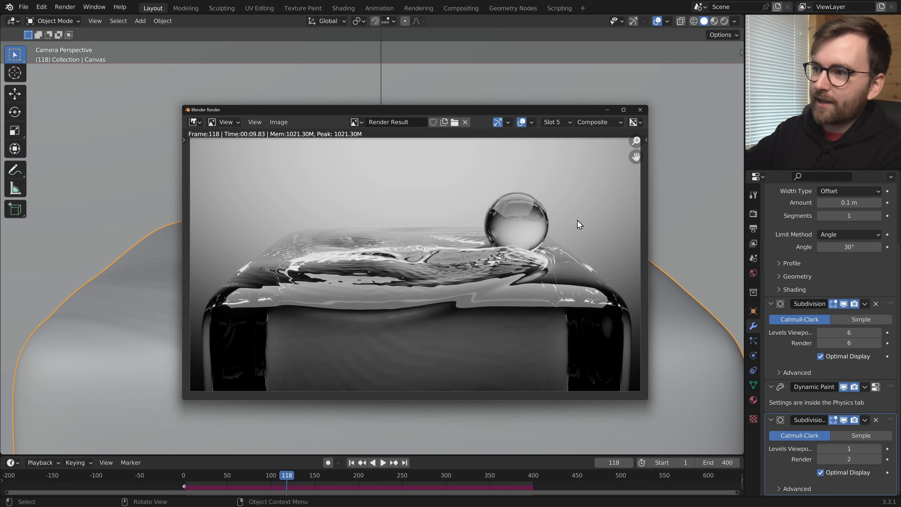
pyautogui.press('Escape')
pyautogui.hotkey('ctrl', 's')
# Preview frame 118 in rendered shading and examine the glass sphere and the surrounding waves up close.
pyautogui.hotkey('alt', 'a')
pyautogui.click(454, 254)
pyautogui.scroll(-3, 429, 321)
pyautogui.press('z')
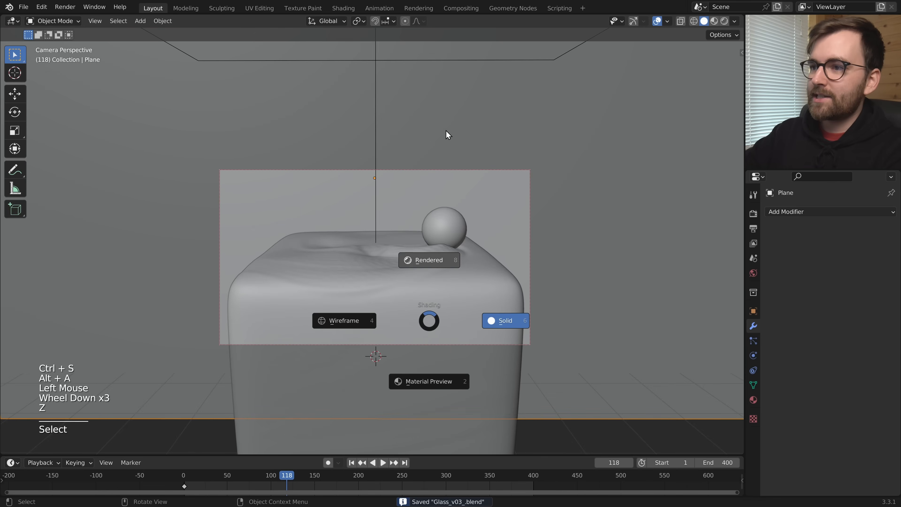
pyautogui.scroll(-3, 474, 238)
pyautogui.scroll(4, 475, 254)
pyautogui.scroll(2, 527, 127)
pyautogui.keyDown('shift'); pyautogui.moveTo(527, 127); pyautogui.dragTo(410, 214, button='middle'); pyautogui.keyUp('shift')
pyautogui.scroll(6, 542, 278)
pyautogui.scroll(-3, 409, 213)
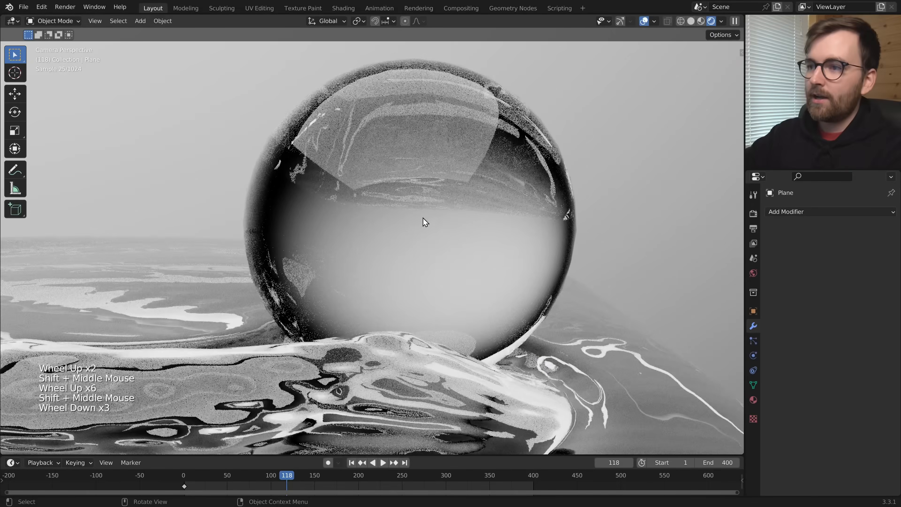
pyautogui.scroll(-2, 445, 297)
pyautogui.moveTo(220, 334)
pyautogui.keyDown('shift'); pyautogui.mouseDown(button='middle')
pyautogui.moveTo(450, 238)
pyautogui.moveTo(491, 233)
pyautogui.mouseUp(button='middle'); pyautogui.keyUp('shift')
# Draw a freehand annotation over the wave reflections beside the sphere and erase it.
pyautogui.press('d')
pyautogui.moveTo(394, 263)
pyautogui.mouseDown()
pyautogui.moveTo(413, 264)
pyautogui.moveTo(386, 315)
pyautogui.mouseUp()
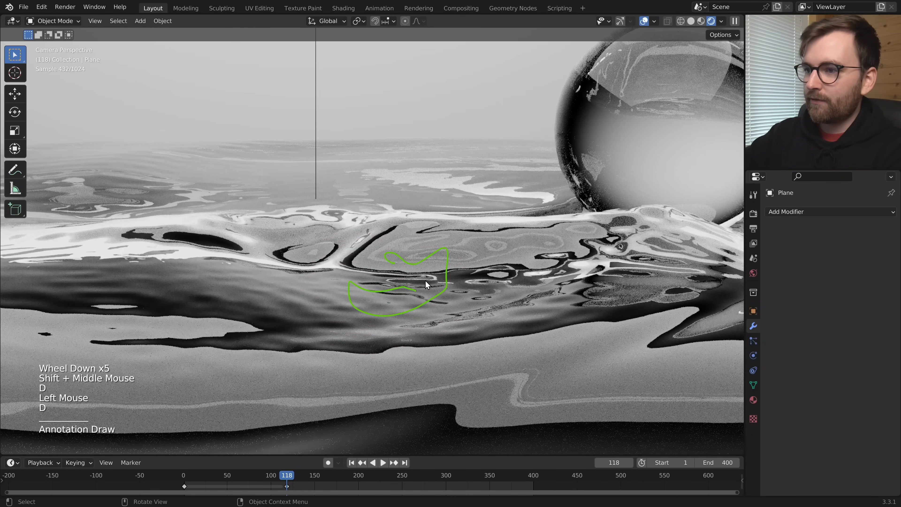
pyautogui.press('d')
pyautogui.moveTo(424, 281); pyautogui.dragTo(424, 298, button='right')
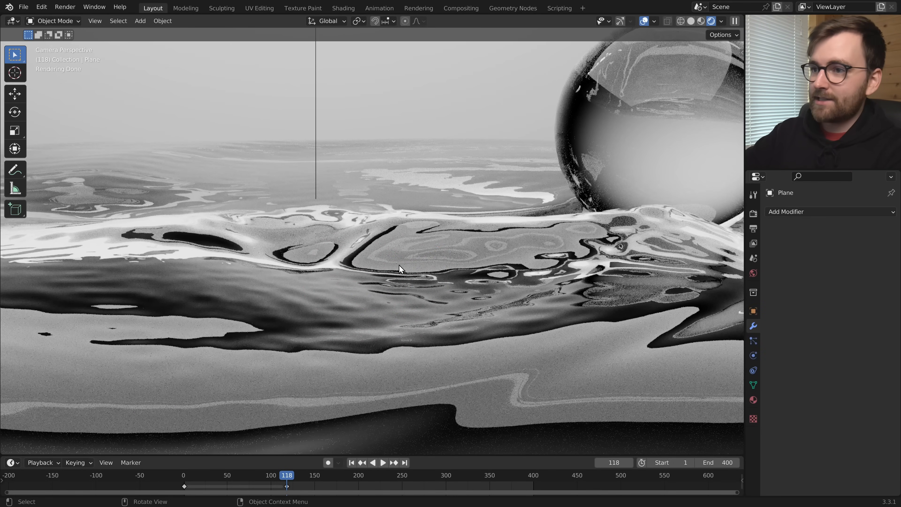
# Start rendering the full animation of the glass sphere circling the cube.
pyautogui.scroll(-4, 399, 265)
pyautogui.keyDown('shift'); pyautogui.moveTo(400, 243); pyautogui.dragTo(452, 242, button='middle'); pyautogui.keyUp('shift')
pyautogui.scroll(1, 452, 243)
pyautogui.hotkey('ctrl', 'F12')
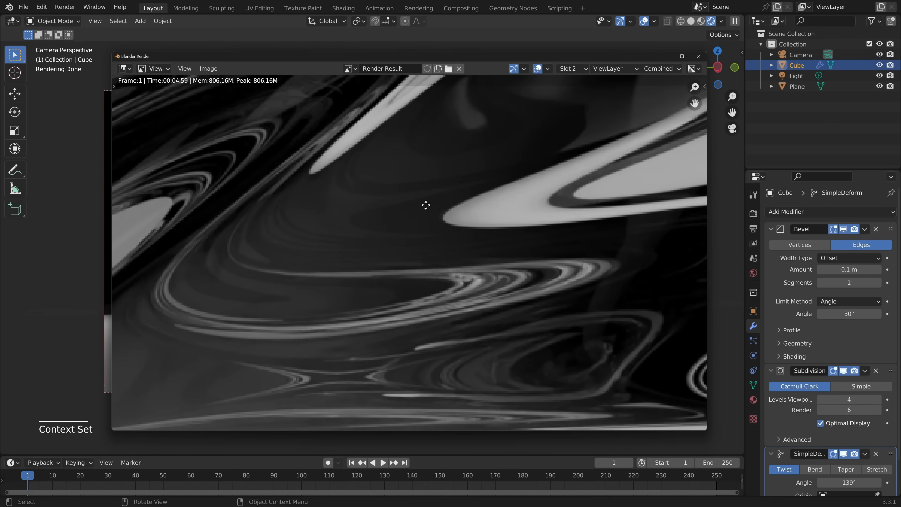
# Examine the twisted glass cube's render up close along its reflections and edges.
pyautogui.moveTo(425, 203); pyautogui.dragTo(472, 315, button='middle')
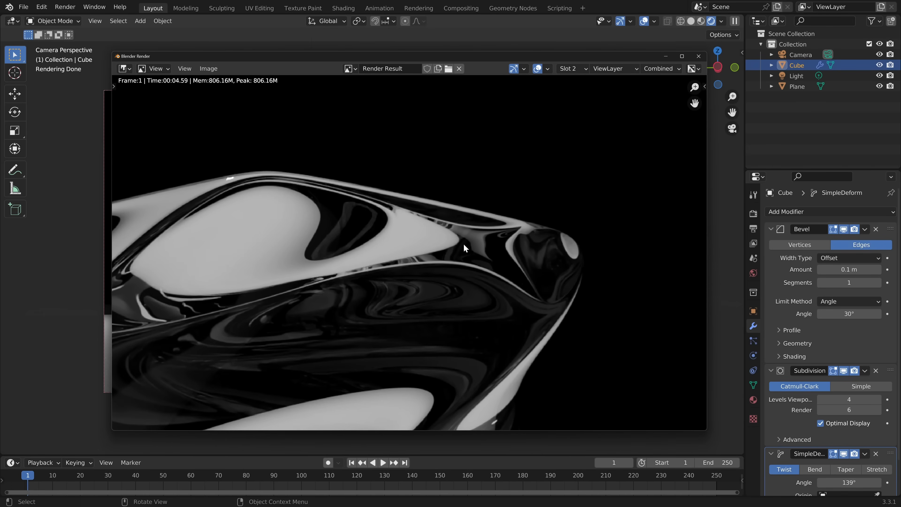
pyautogui.moveTo(467, 242); pyautogui.dragTo(372, 268, button='middle')
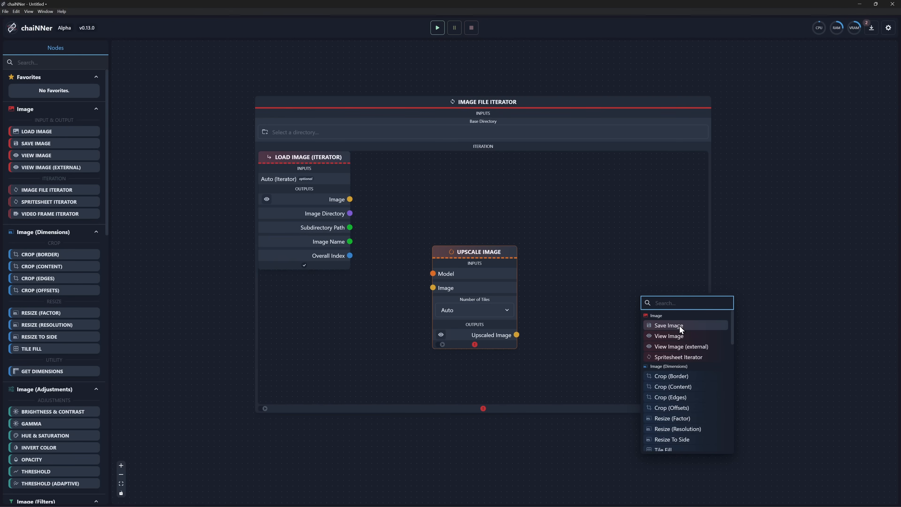
# Switch to chaiNNer, add a Save Image node inside the Image File Iterator, and reposition the Load Model node.
pyautogui.click(680, 326)
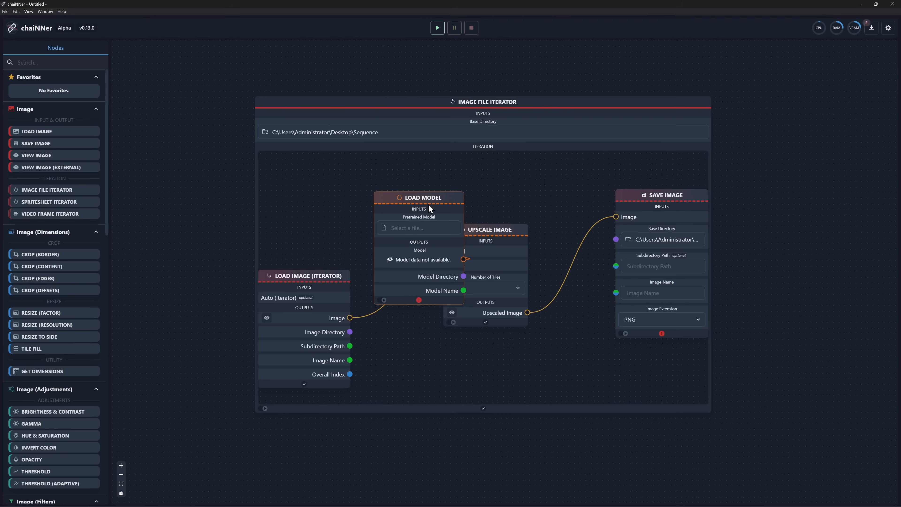
pyautogui.moveTo(428, 204); pyautogui.dragTo(355, 163)
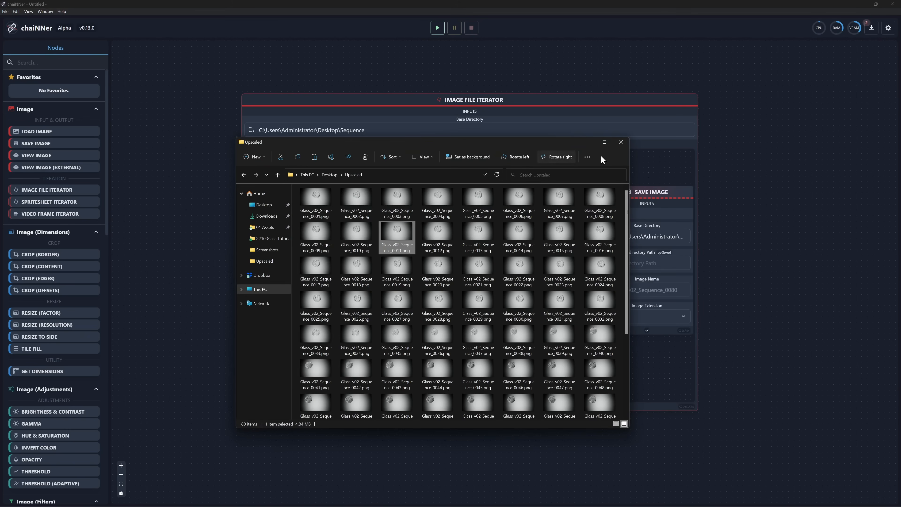
# Select the first upscaled frame, Glass_v02_Sequence_0001.png, in the Upscaled folder.
pyautogui.click(316, 202)
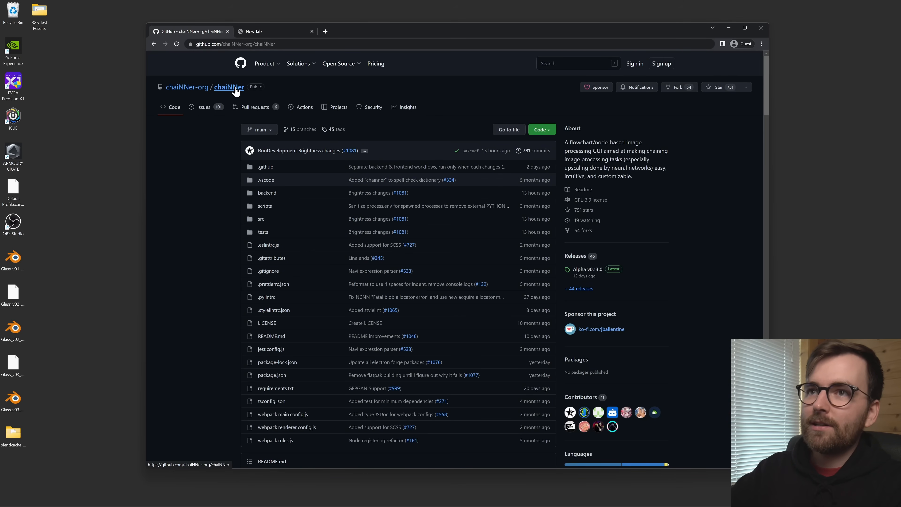
# Switch to the browser, review chaiNNer's GitHub readme, and open the Alpha v0.13.0 release at its downloadable assets.
pyautogui.scroll(-10, 197, 248)
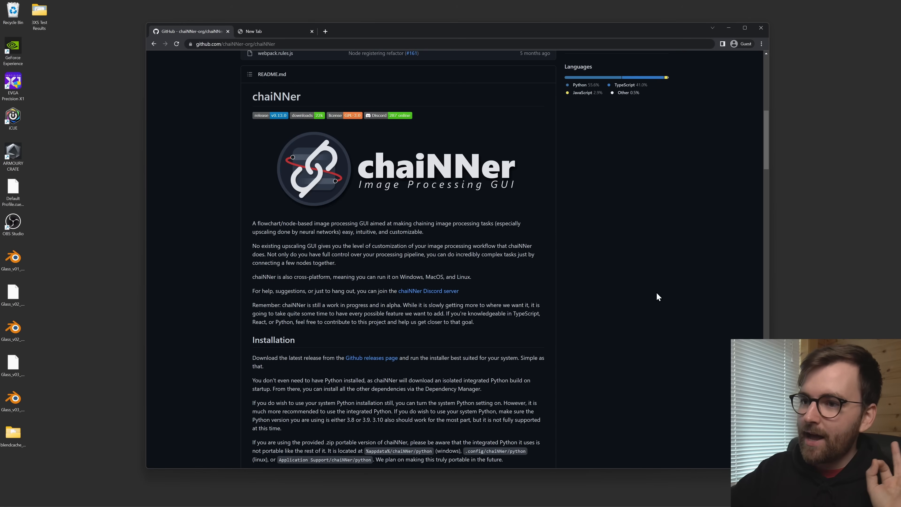
pyautogui.scroll(10, 659, 299)
pyautogui.click(581, 272)
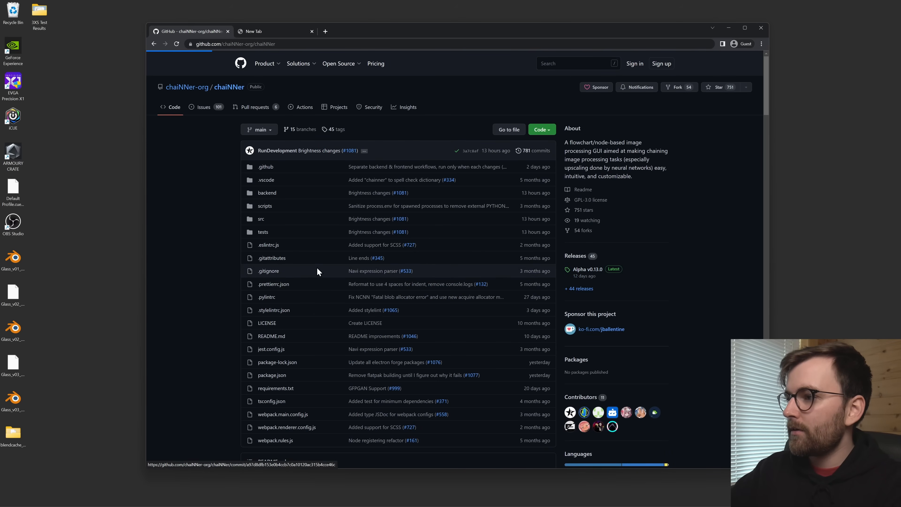
pyautogui.scroll(-15, 209, 258)
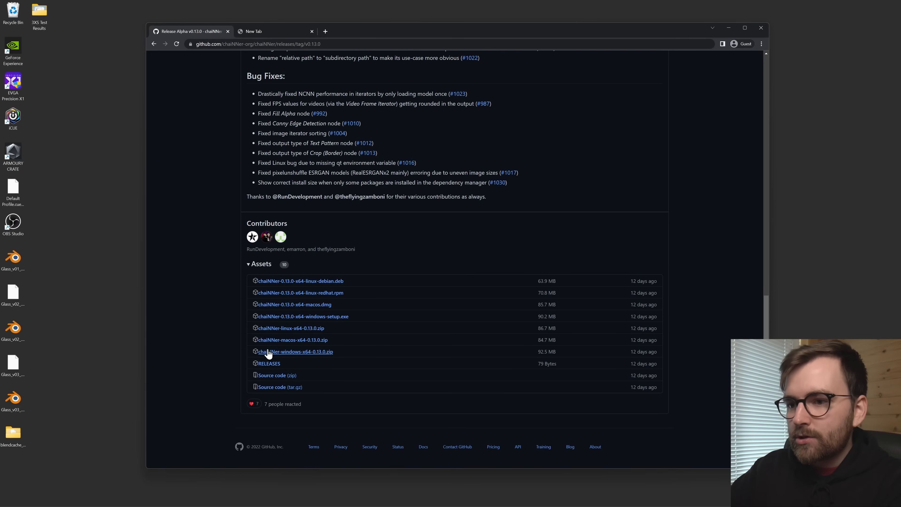
# Download chaiNNer-windows-x64-0.13.0.zip and extract the archive on the desktop.
pyautogui.click(327, 355)
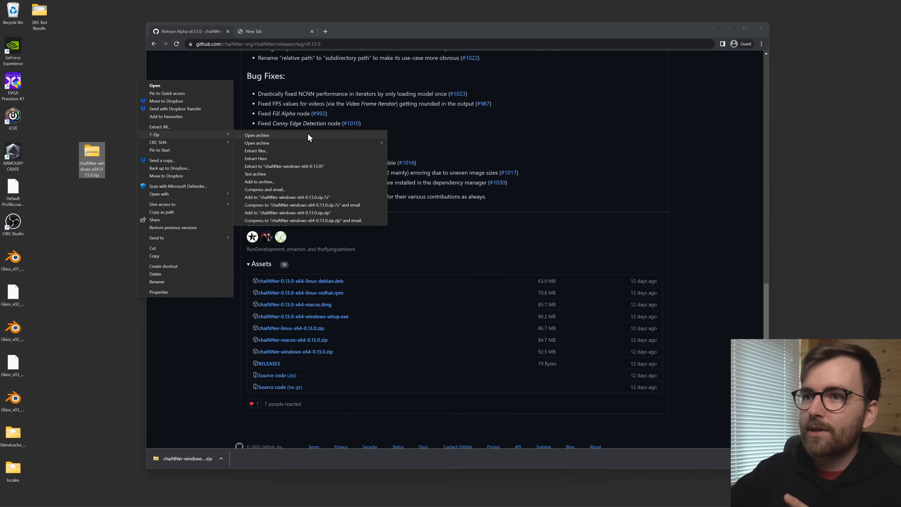
pyautogui.click(288, 158)
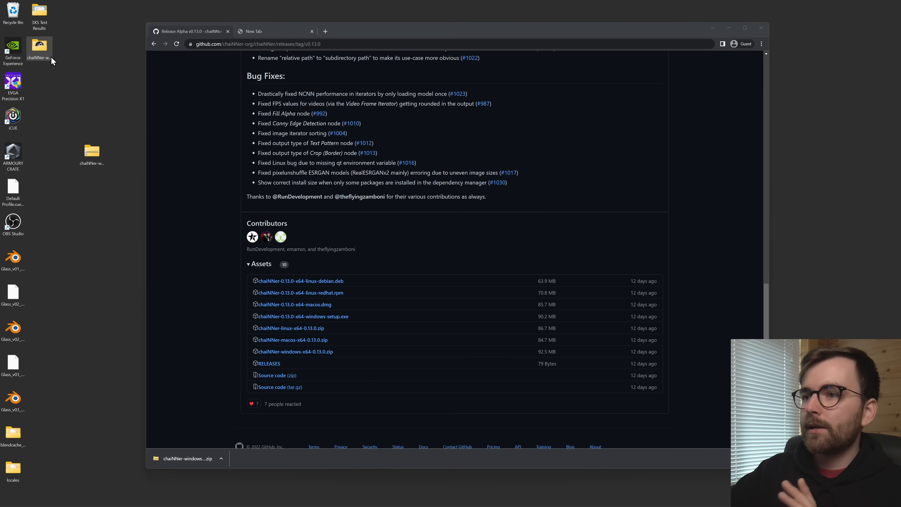
# Launch chainner.exe from the extracted chaiNNer-windows-x64-0.13.0 folder.
pyautogui.doubleClick(40, 47)
pyautogui.doubleClick(334, 216)
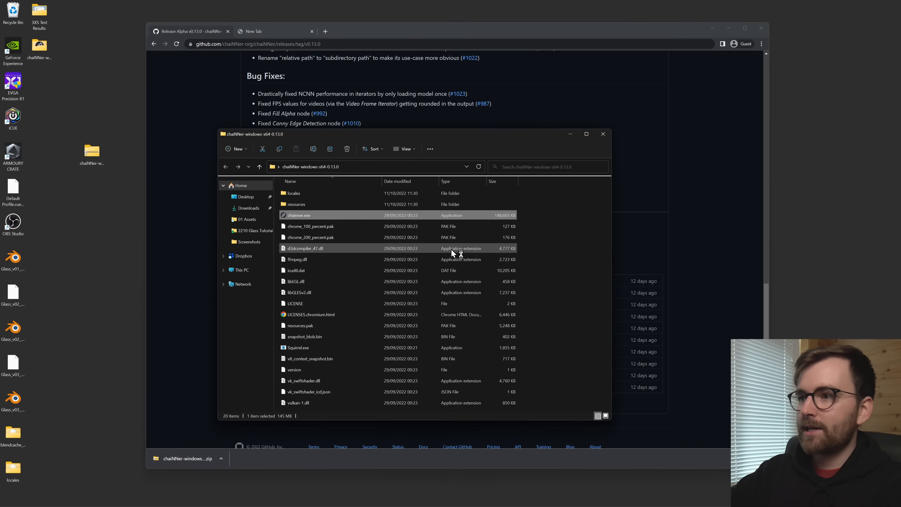
pyautogui.moveTo(352, 183); pyautogui.dragTo(283, 2)
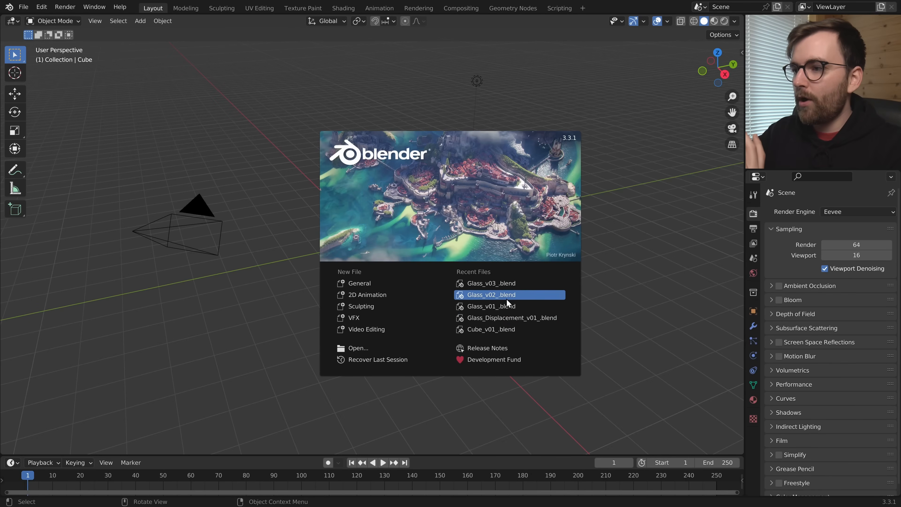
# Switch to Blender, open the recent file Glass_v02_.blend, and set the output file format to PNG.
pyautogui.click(506, 297)
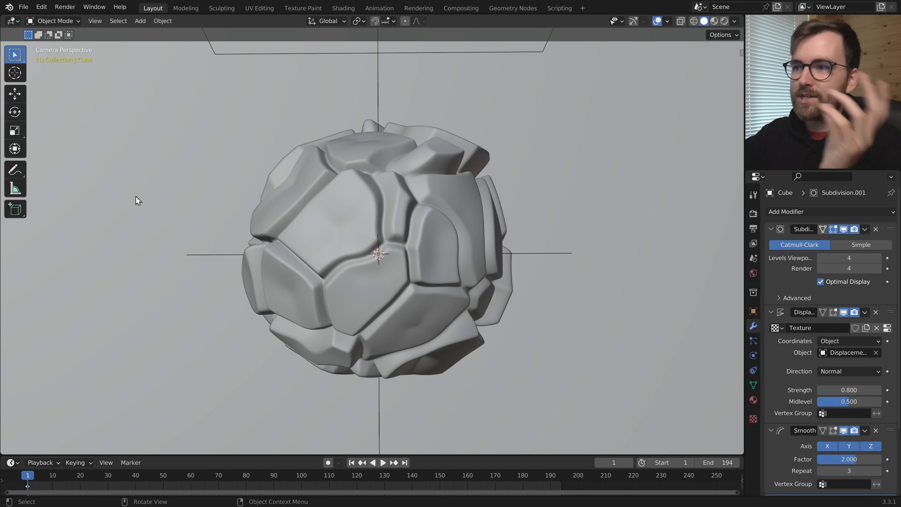
pyautogui.scroll(-3, 385, 279)
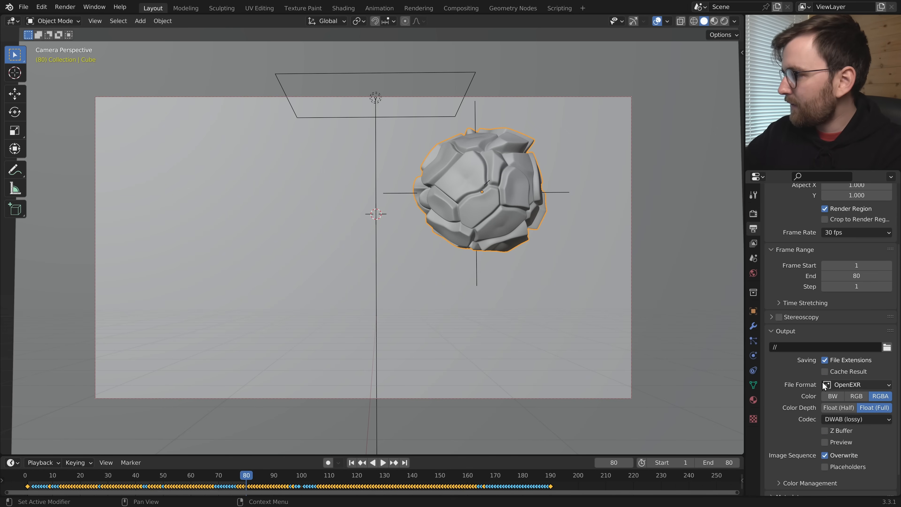
pyautogui.click(824, 385)
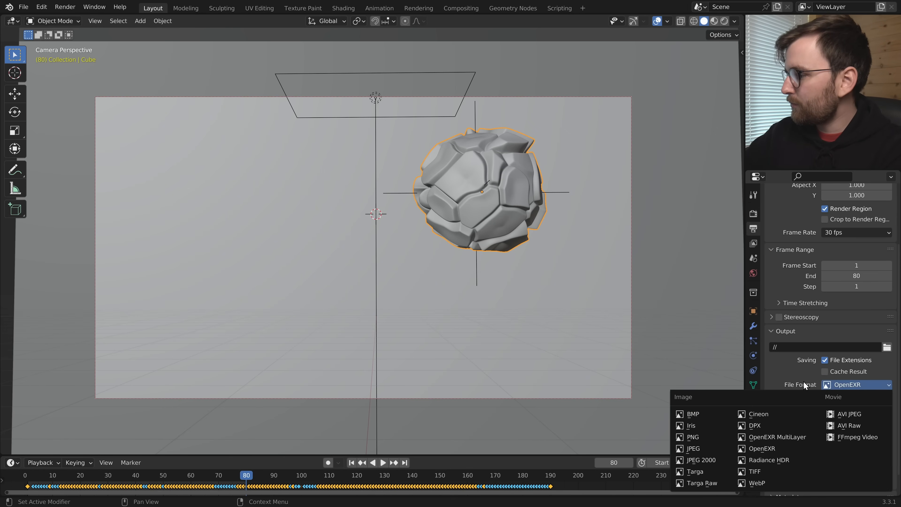
pyautogui.click(698, 437)
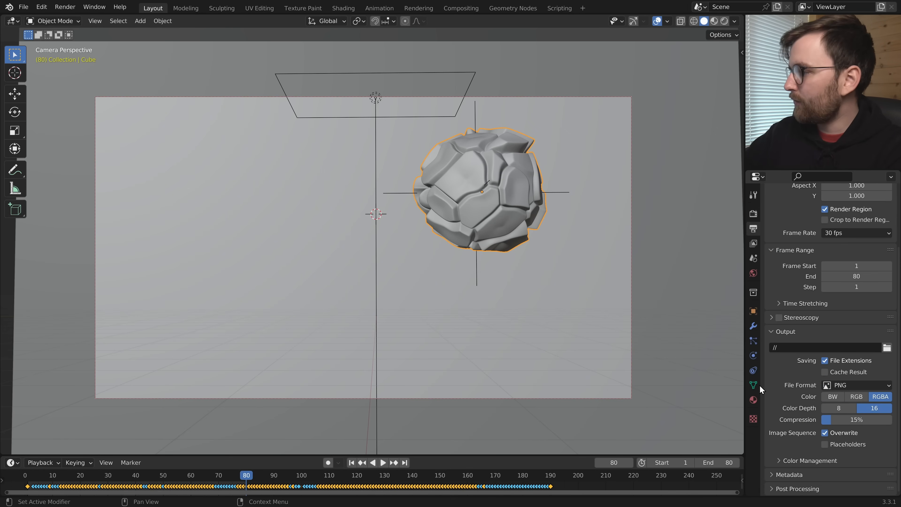
# Create a Sequence folder on the desktop and set the output path there with the file name Glass_v02_Sequence_.
pyautogui.click(887, 347)
pyautogui.write('i')
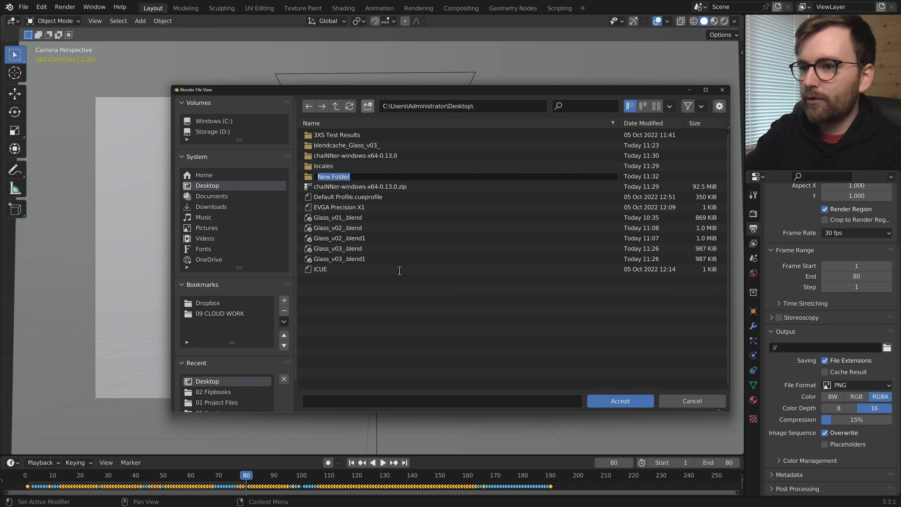
pyautogui.write('Sequence')
pyautogui.press('Return')
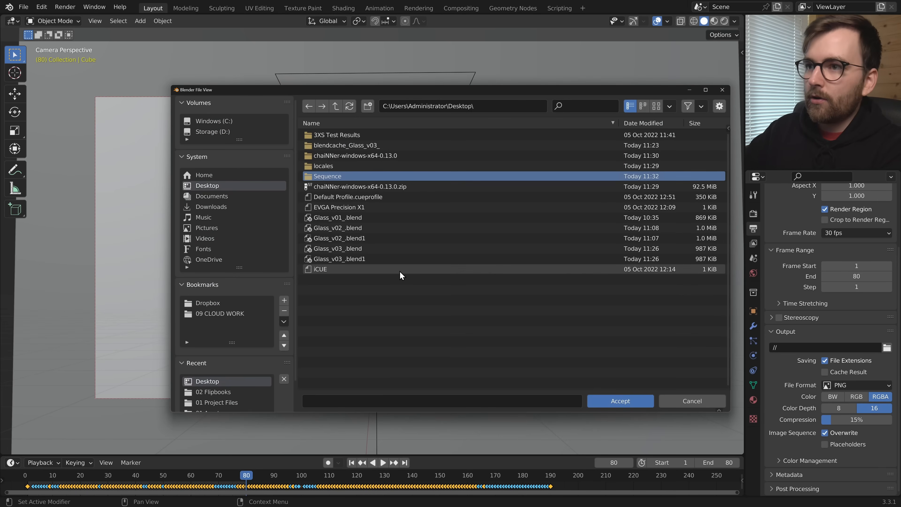
pyautogui.doubleClick(362, 176)
pyautogui.write('Glass_v02_Seq')
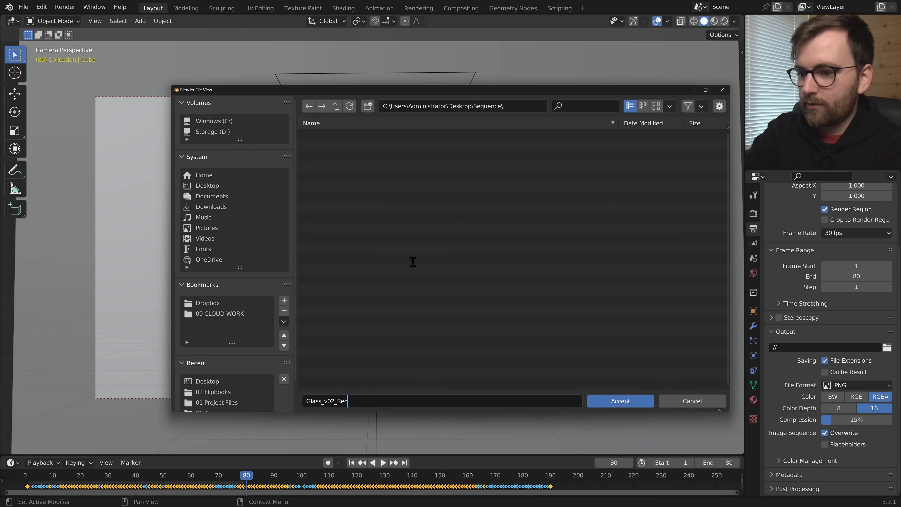
pyautogui.write('_')
pyautogui.press('Return')
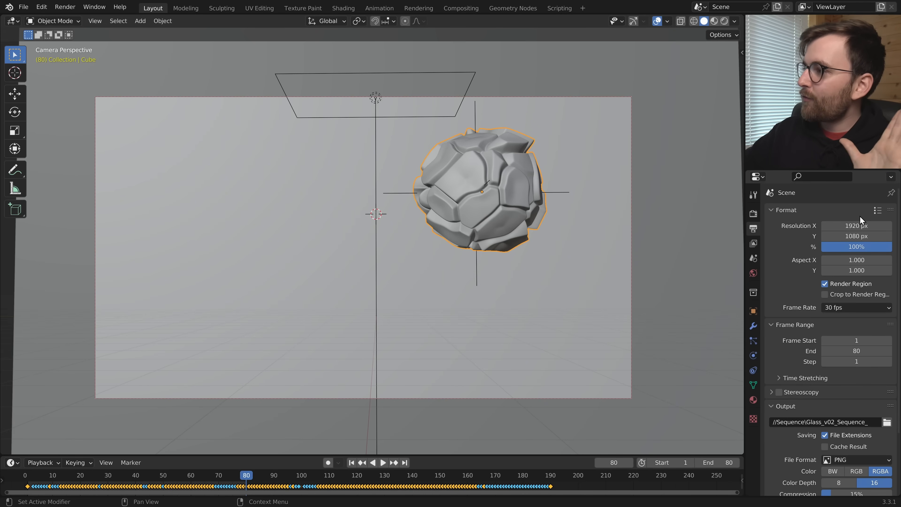
# Set the output resolution scale to 50% and render the animation.
pyautogui.click(855, 248)
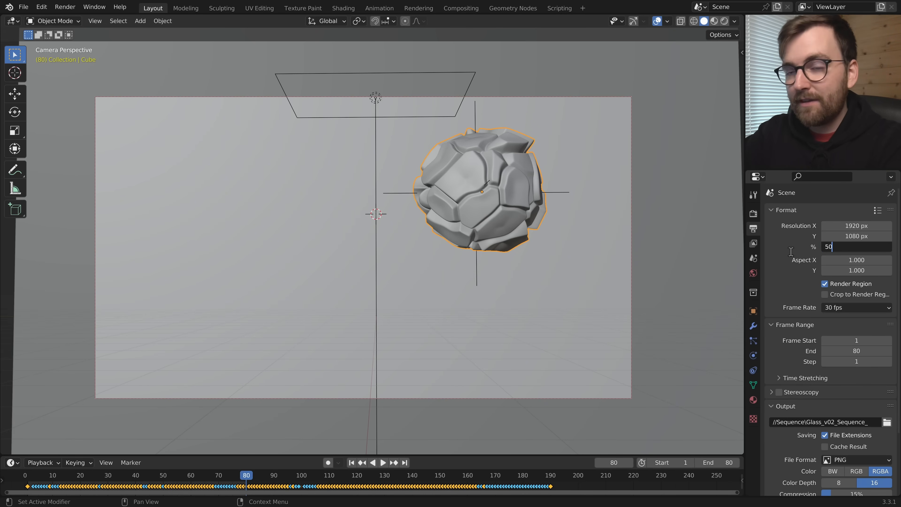
pyautogui.press('Return')
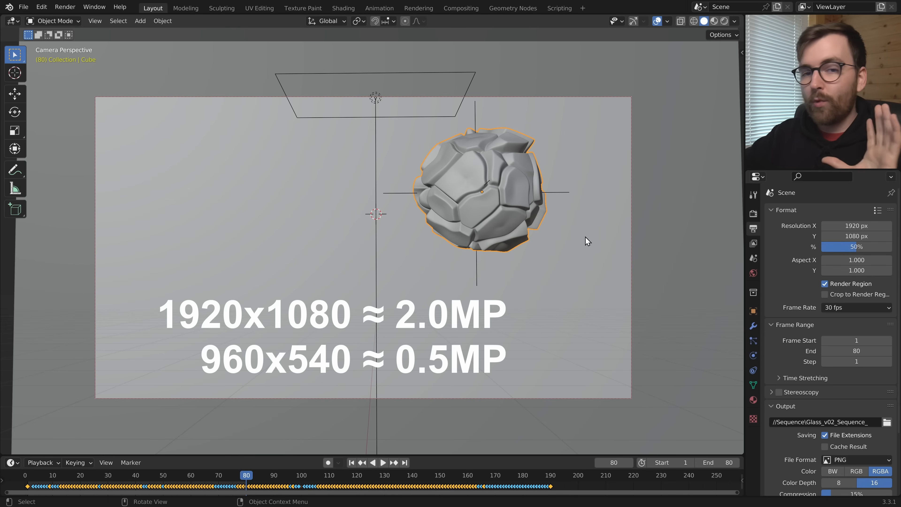
pyautogui.press('F12')
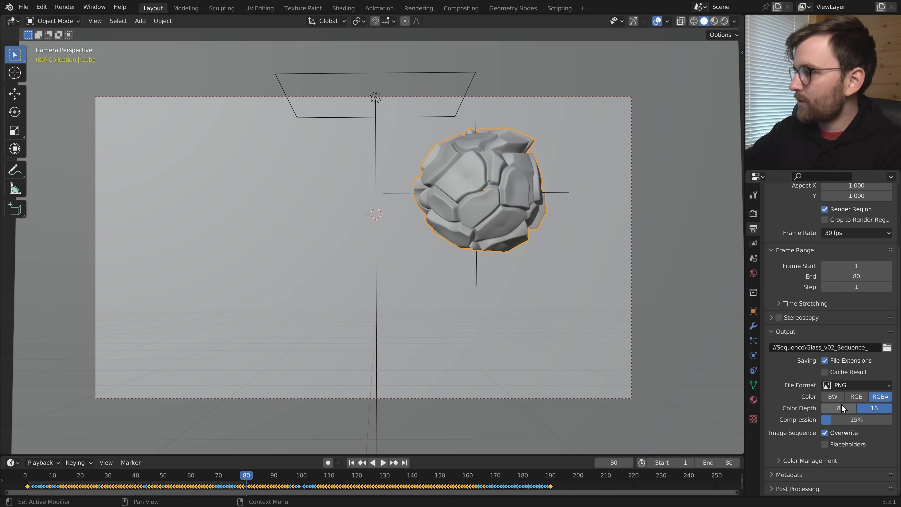
pyautogui.click(65, 7)
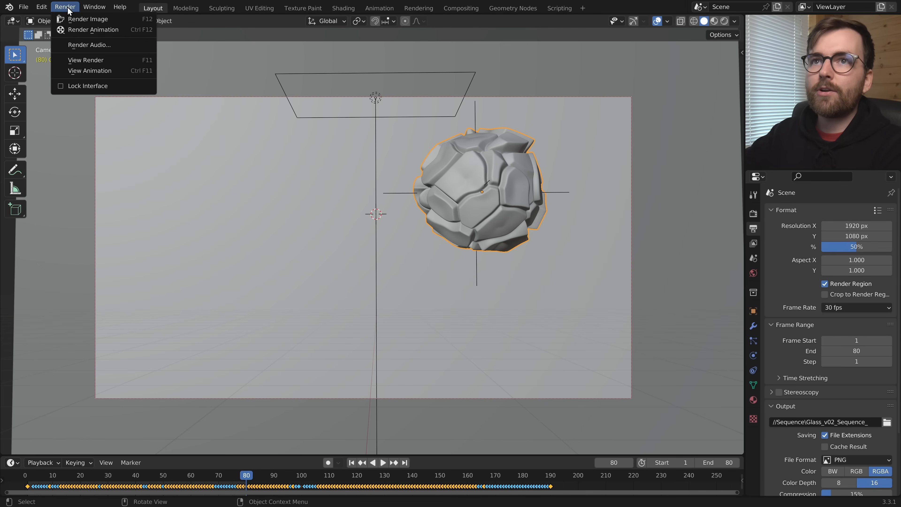
pyautogui.click(117, 31)
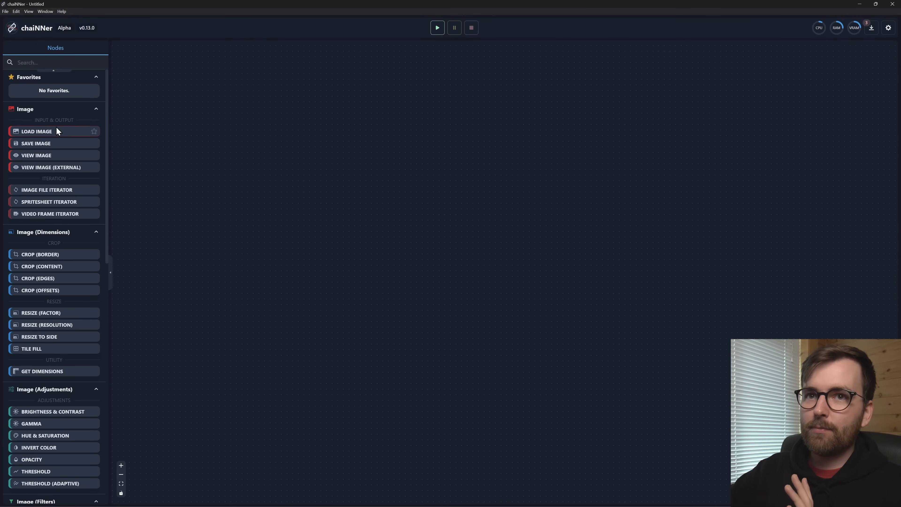
# Switch to chaiNNer and add a Load Image node and an Invert Color node to the empty canvas.
pyautogui.moveTo(93, 145); pyautogui.dragTo(387, 208)
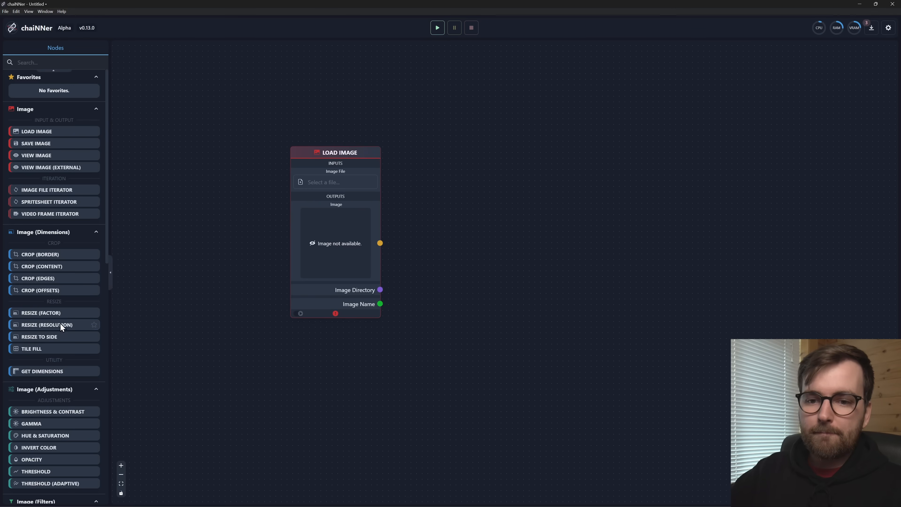
pyautogui.scroll(-5, 60, 323)
pyautogui.moveTo(54, 236); pyautogui.dragTo(492, 184)
pyautogui.scroll(5, 38, 204)
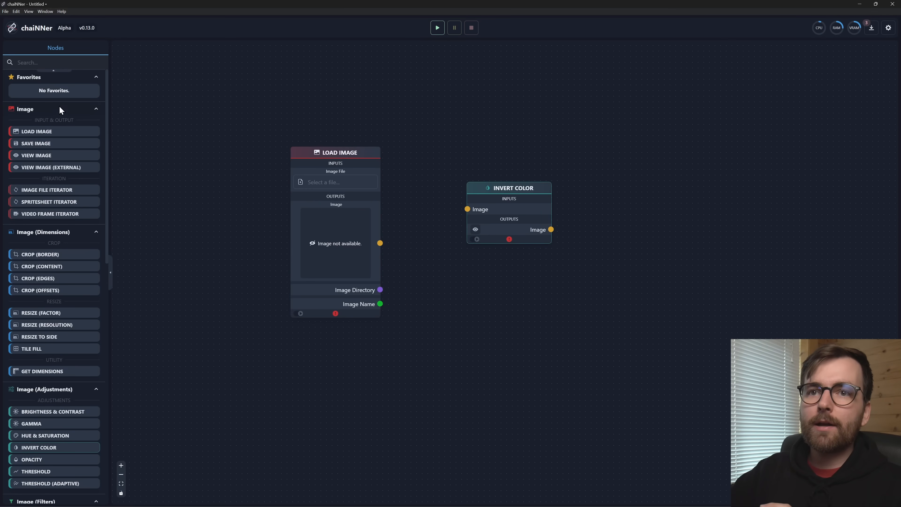
# Add a Save Image node and link the image connections from Load Image through Invert Color into it.
pyautogui.moveTo(587, 199); pyautogui.dragTo(658, 184)
pyautogui.moveTo(468, 209); pyautogui.dragTo(468, 209)
pyautogui.moveTo(550, 229); pyautogui.dragTo(632, 200)
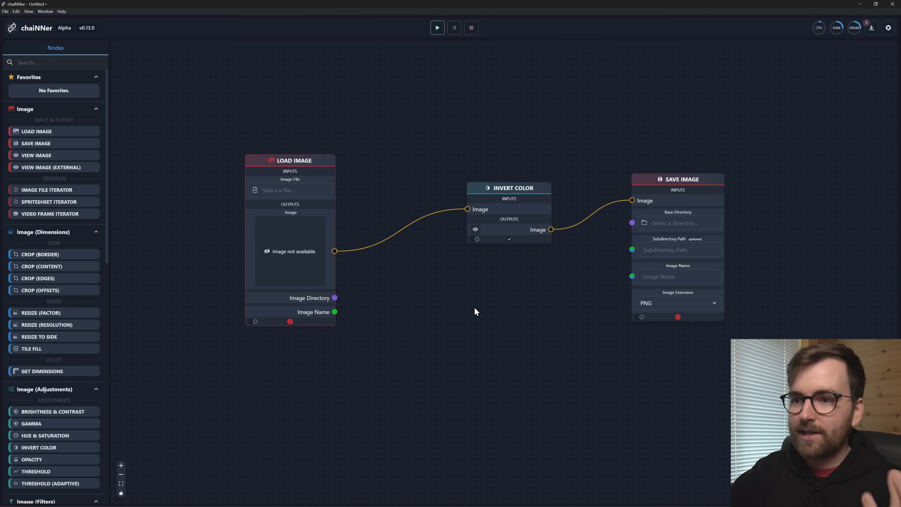
# Load Glass_v02_Sequence_0001.png from the Sequence folder into the Load Image node.
pyautogui.moveTo(290, 325)
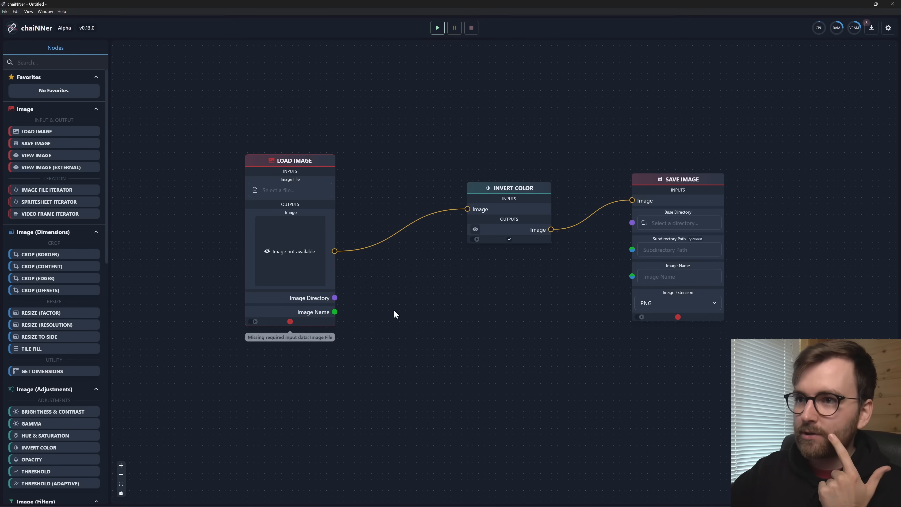
pyautogui.scroll(2, 284, 165)
pyautogui.click(284, 200)
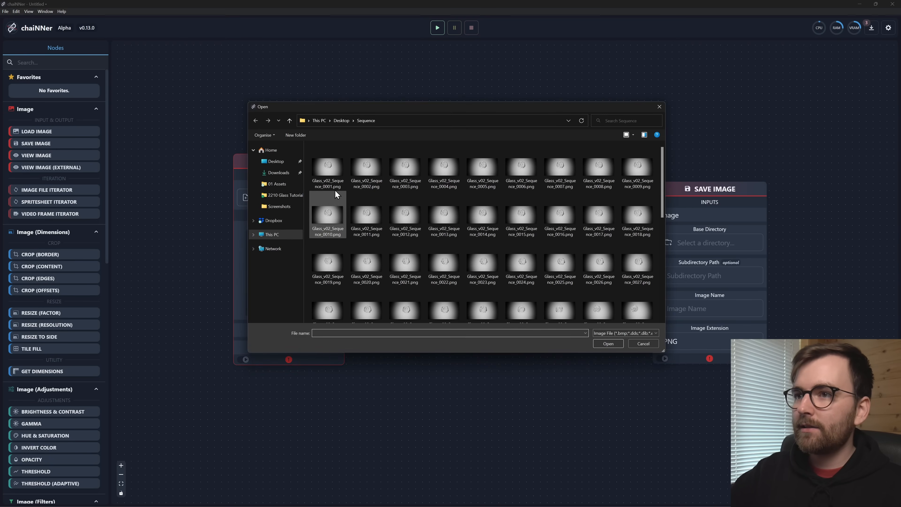
pyautogui.click(327, 158)
pyautogui.click(598, 342)
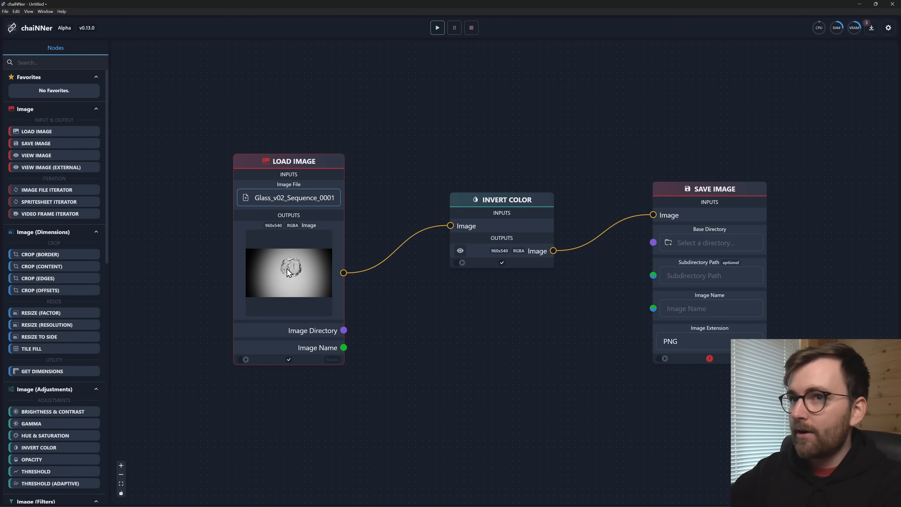
# Reposition the Invert Color and Save Image nodes and set the Save Image base directory to the Desktop.
pyautogui.moveTo(497, 196); pyautogui.dragTo(522, 195)
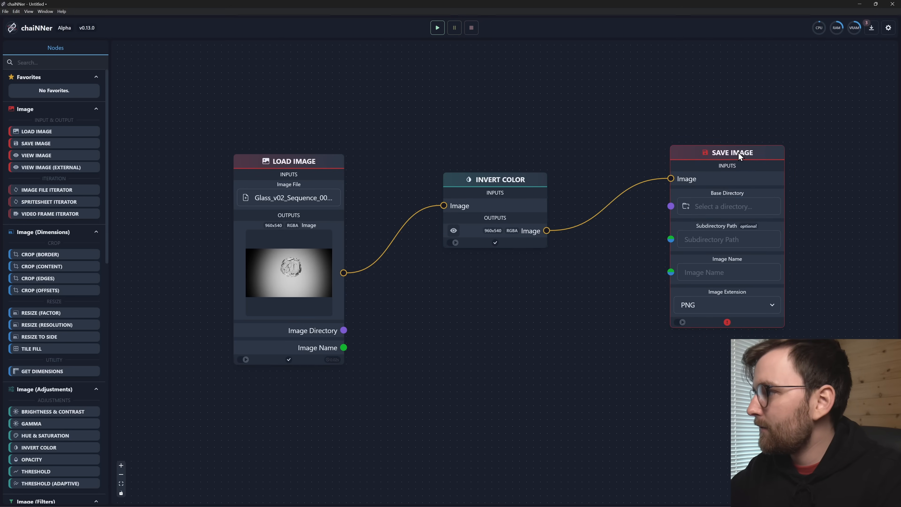
pyautogui.moveTo(731, 322)
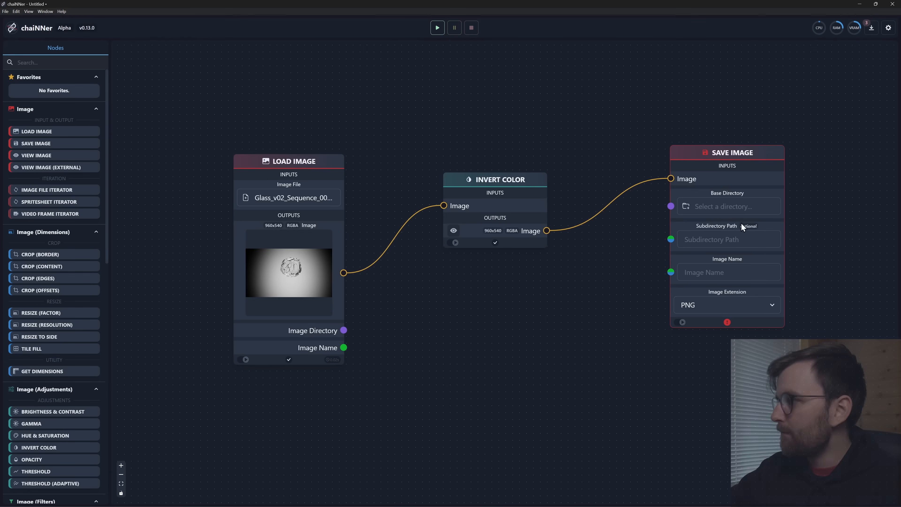
pyautogui.click(738, 210)
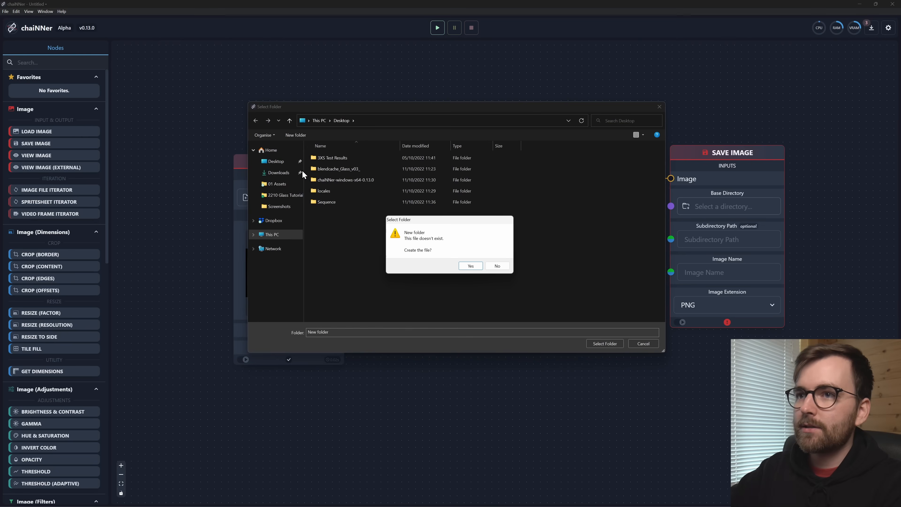
pyautogui.click(470, 266)
pyautogui.moveTo(726, 326)
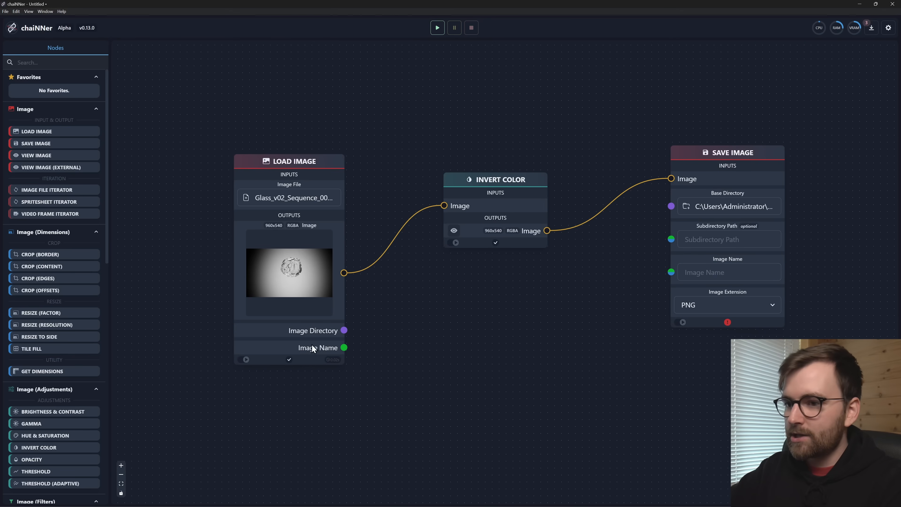
# Connect Load Image's Image Name output to Save Image's Image Name input and run the chain.
pyautogui.moveTo(344, 347); pyautogui.dragTo(671, 272)
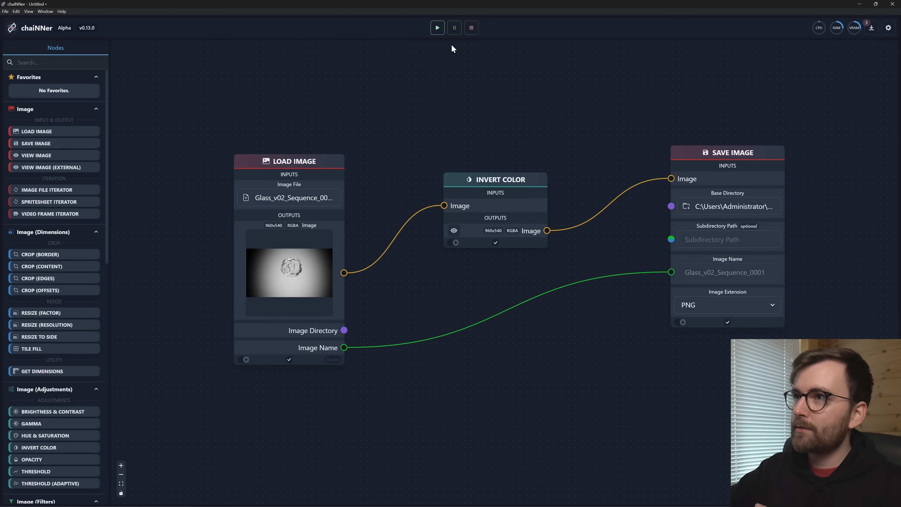
pyautogui.click(437, 29)
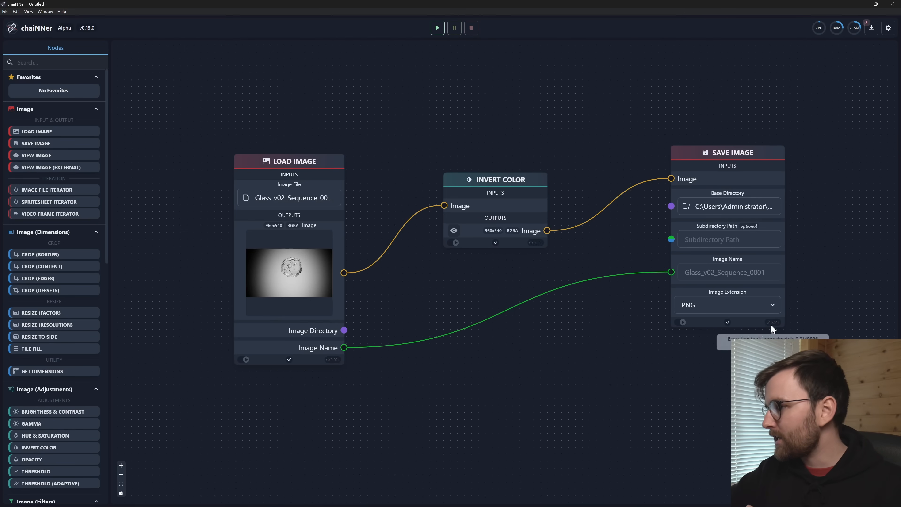
pyautogui.moveTo(538, 248)
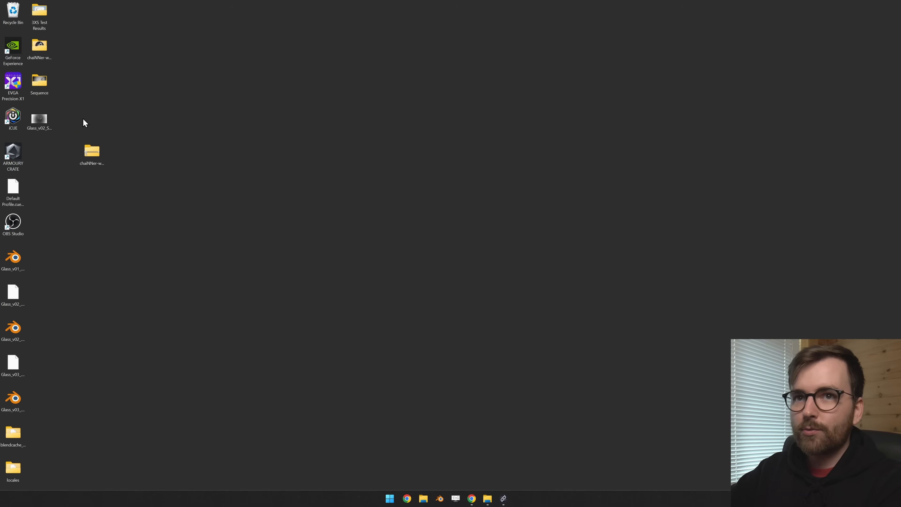
# View the inverted Glass_v02_Sequence_0001 image saved on the desktop, and return to chaiNNer.
pyautogui.doubleClick(39, 119)
pyautogui.moveTo(445, 252)
pyautogui.mouseDown()
pyautogui.moveTo(423, 243)
pyautogui.moveTo(442, 253)
pyautogui.mouseUp()
pyautogui.hotkey('alt', 'Tab')
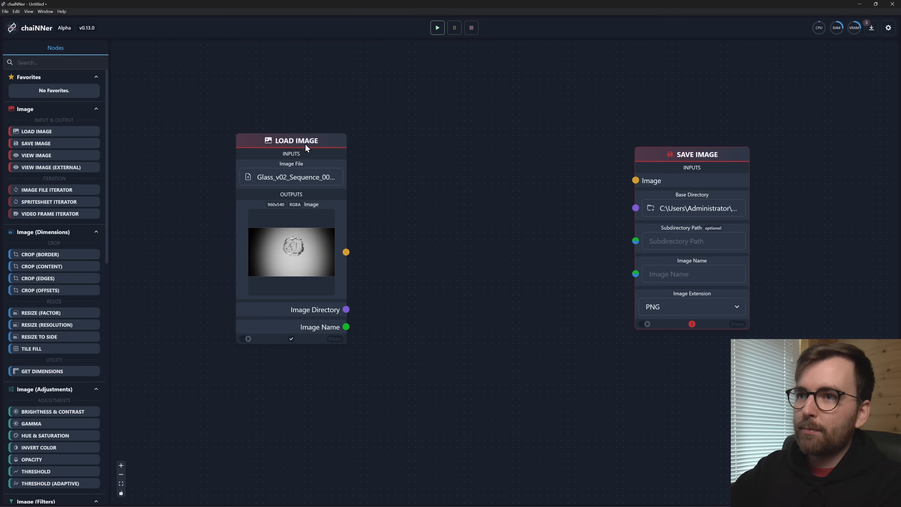
# Delete the remaining Load Image and Save Image nodes to clear the canvas.
pyautogui.moveTo(305, 143)
pyautogui.mouseDown()
pyautogui.moveTo(327, 135)
pyautogui.moveTo(318, 126)
pyautogui.moveTo(304, 136)
pyautogui.mouseUp()
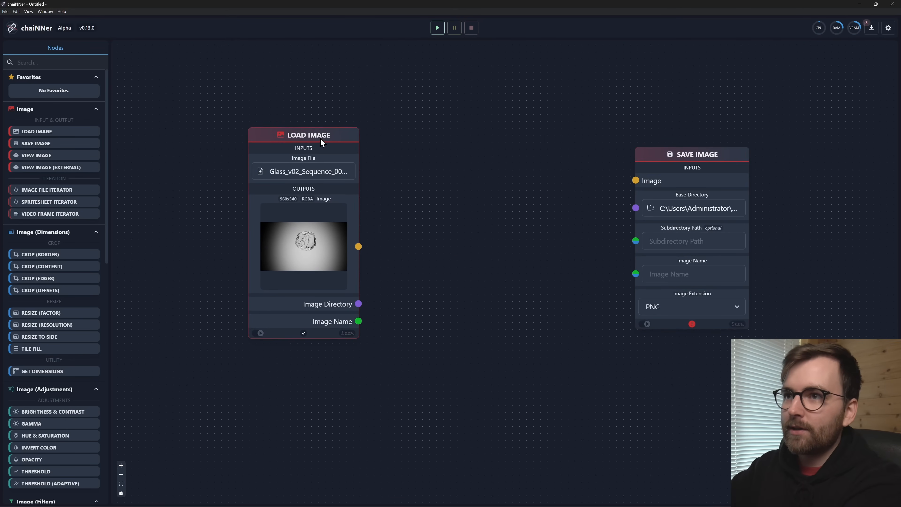
pyautogui.moveTo(320, 138); pyautogui.dragTo(339, 151)
pyautogui.press('Delete')
pyautogui.moveTo(689, 157); pyautogui.dragTo(690, 146)
pyautogui.press('Delete')
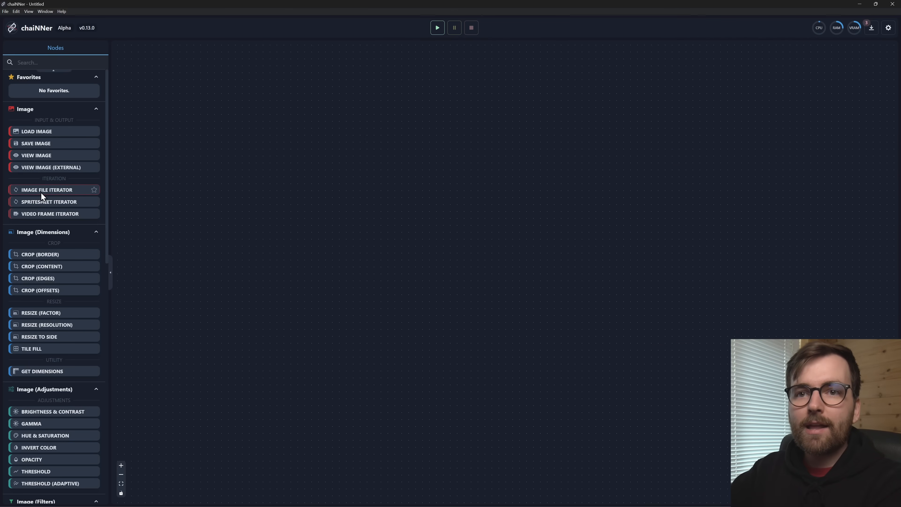
# Add an Image File Iterator to the canvas and set its base directory to the Sequence folder on the Desktop.
pyautogui.moveTo(40, 190); pyautogui.dragTo(431, 145)
pyautogui.moveTo(522, 155); pyautogui.dragTo(341, 69)
pyautogui.moveTo(294, 141)
pyautogui.mouseDown()
pyautogui.moveTo(487, 178)
pyautogui.moveTo(294, 142)
pyautogui.mouseUp()
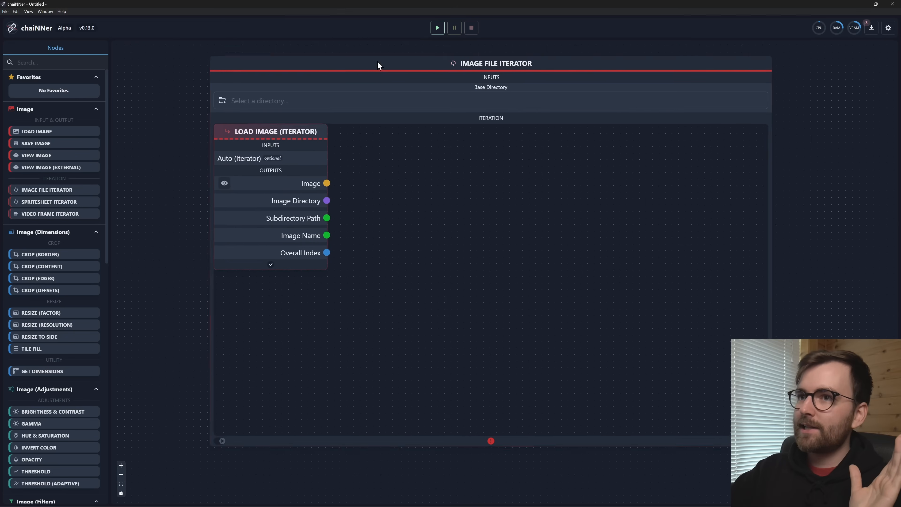
pyautogui.moveTo(376, 64); pyautogui.dragTo(381, 80)
pyautogui.click(325, 117)
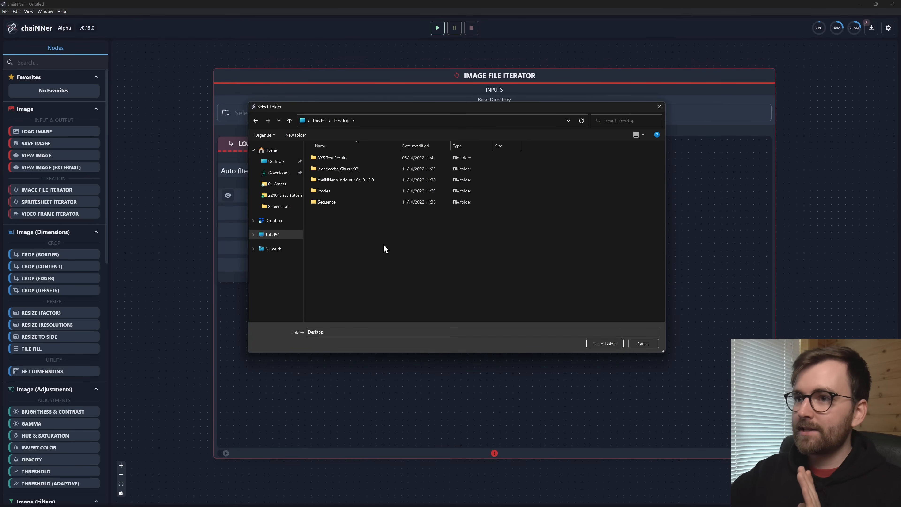
pyautogui.doubleClick(346, 202)
pyautogui.click(605, 344)
# Feed the iterator's Image output into a new Save Image node and set its base directory to a new Desktop folder named Upscaled.
pyautogui.moveTo(332, 196); pyautogui.dragTo(583, 233)
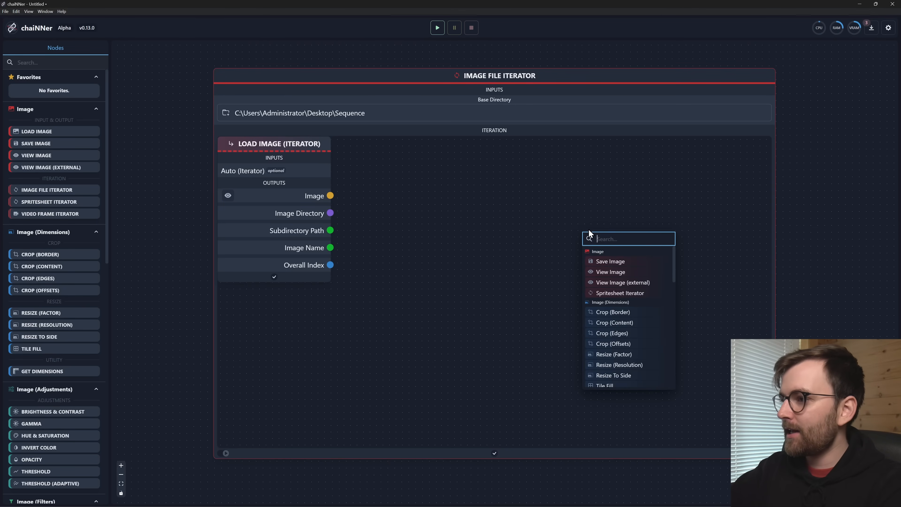
pyautogui.click(624, 263)
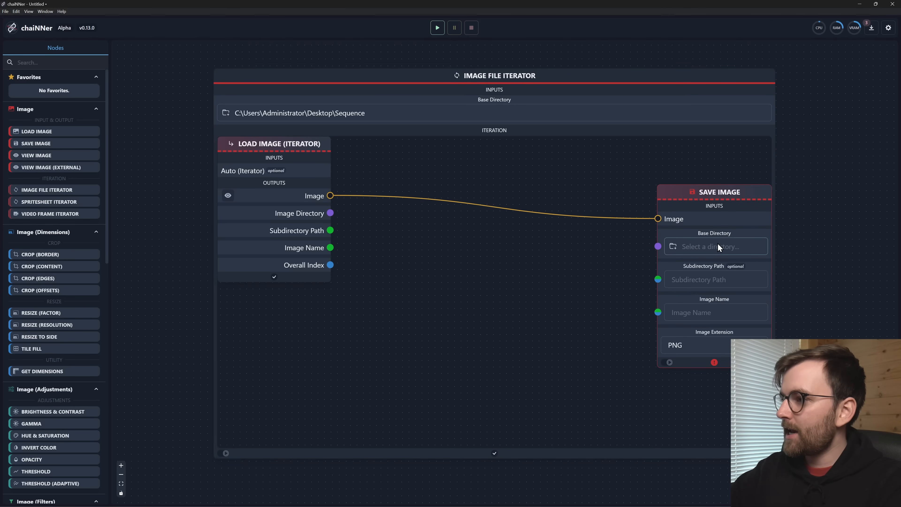
pyautogui.click(719, 248)
pyautogui.rightClick(353, 232)
pyautogui.moveTo(403, 316)
pyautogui.click(461, 323)
pyautogui.write('Upscaled')
pyautogui.press('Return')
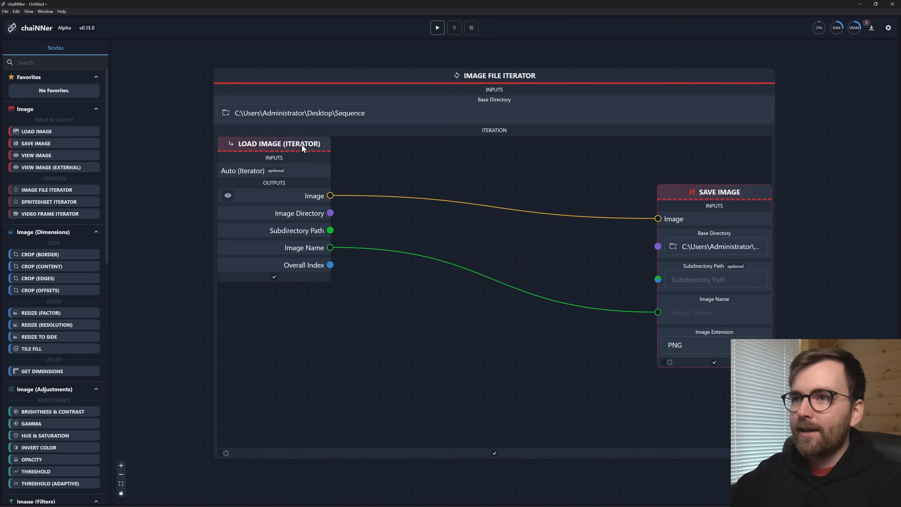
pyautogui.moveTo(302, 144); pyautogui.dragTo(295, 270)
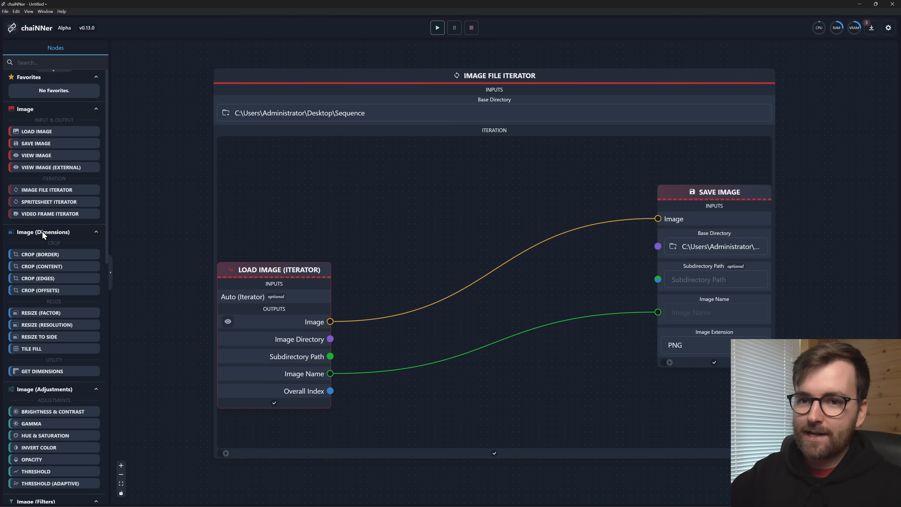
# Install the PyTorch packages through the Dependency Manager and restart chaiNNer.
pyautogui.scroll(-15, 53, 229)
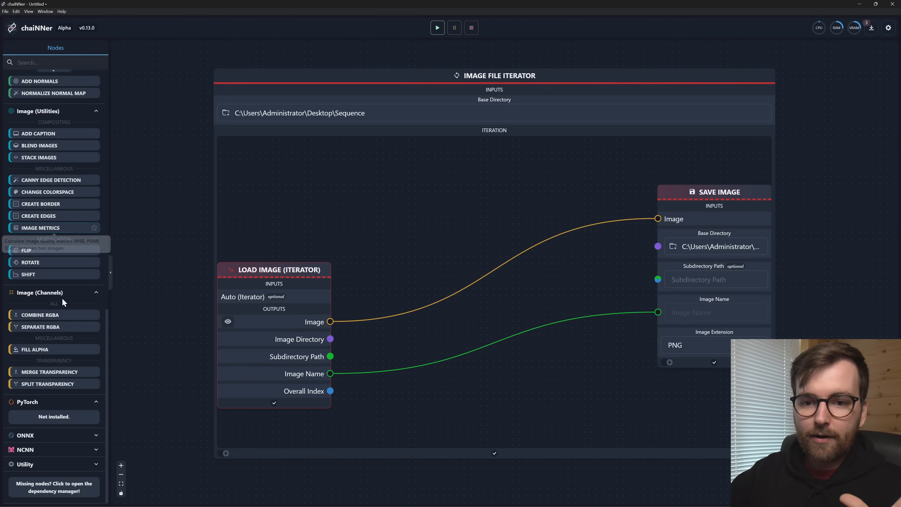
pyautogui.click(68, 417)
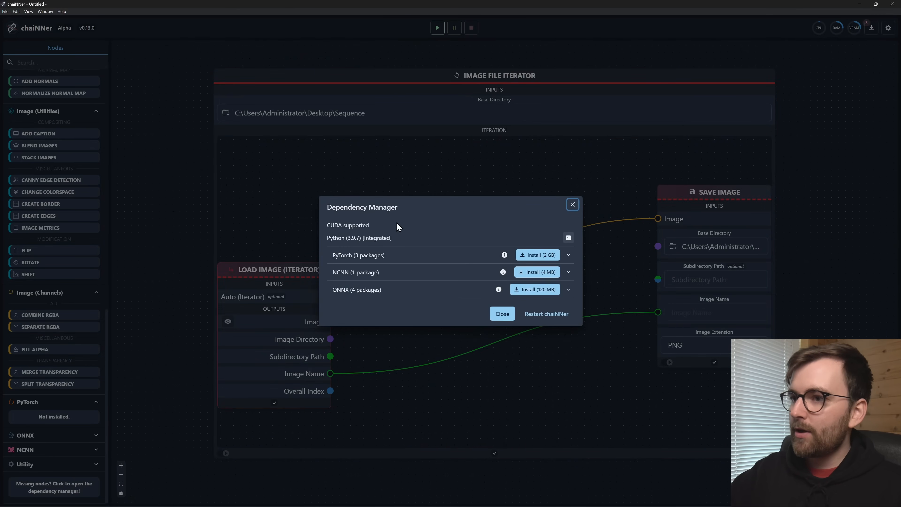
pyautogui.click(538, 255)
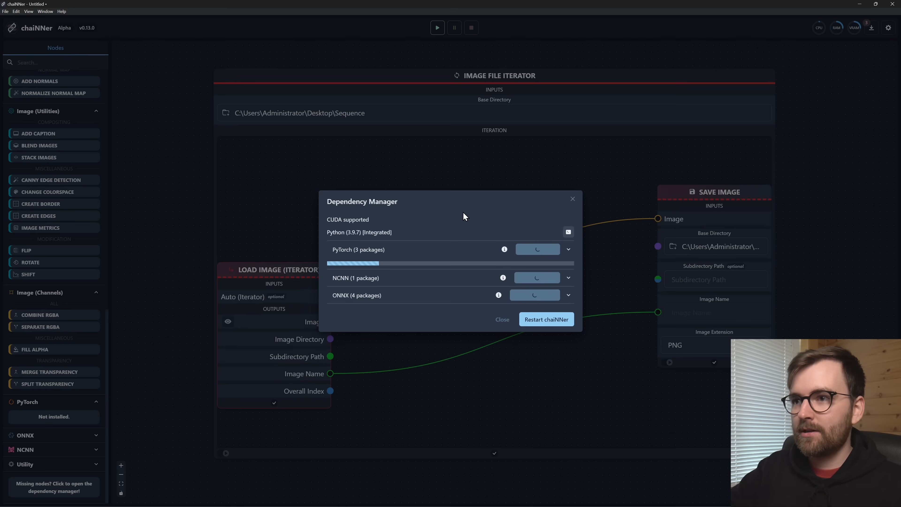
pyautogui.moveTo(513, 255)
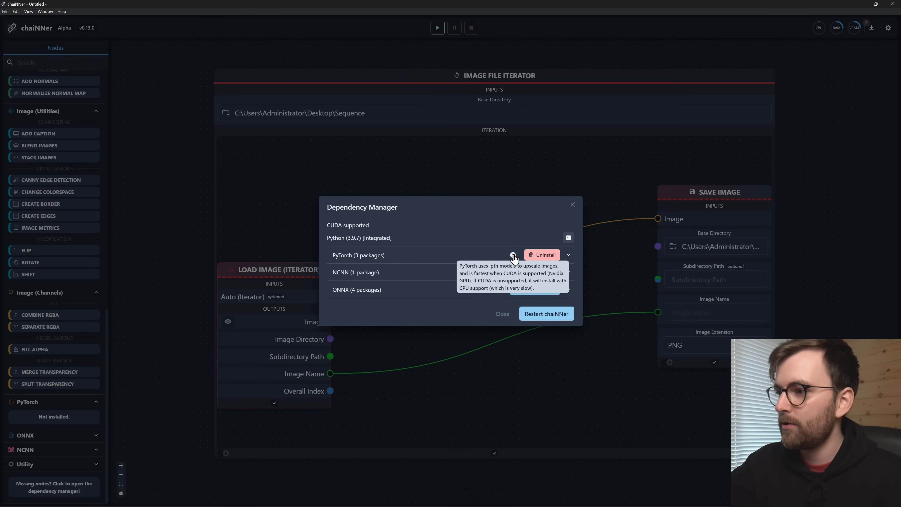
pyautogui.click(555, 318)
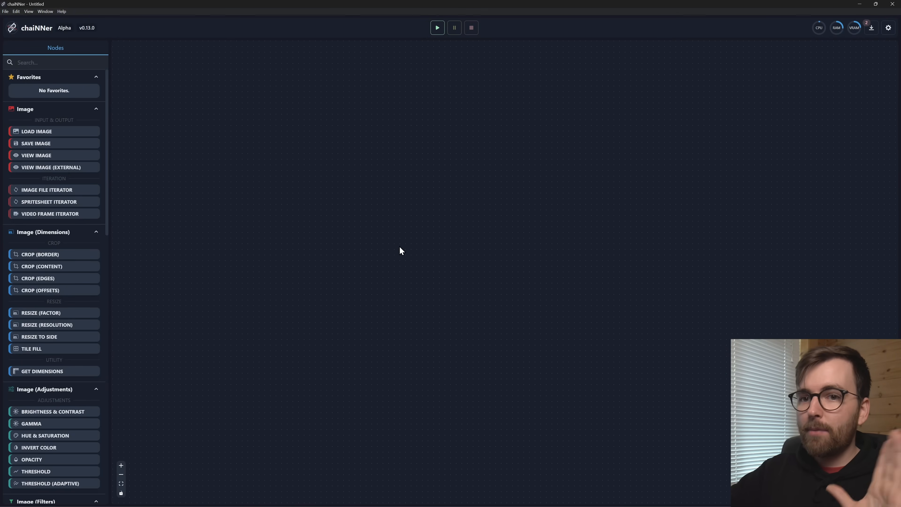
# Add an Image File Iterator to the empty canvas and place a PyTorch Upscale Image node inside it.
pyautogui.scroll(-15, 59, 229)
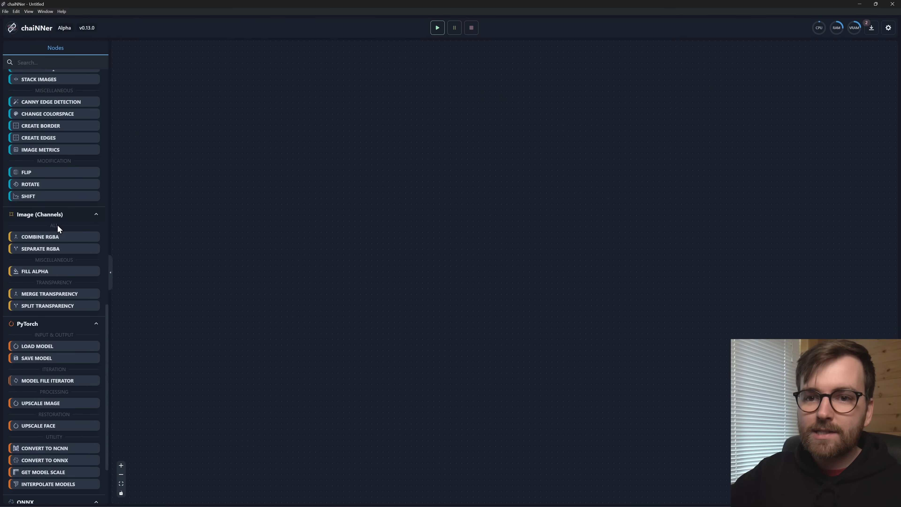
pyautogui.scroll(-3, 58, 229)
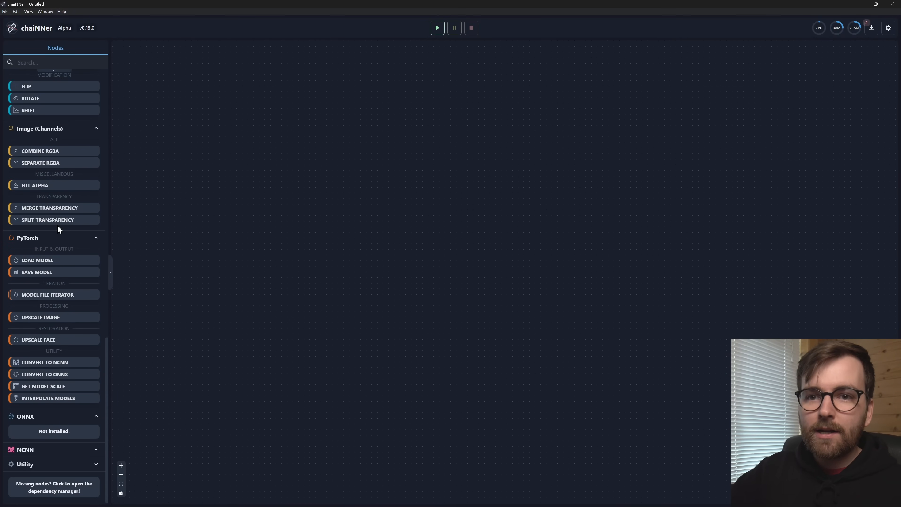
pyautogui.doubleClick(45, 315)
pyautogui.moveTo(70, 186); pyautogui.dragTo(502, 107)
pyautogui.moveTo(458, 268); pyautogui.dragTo(712, 270)
pyautogui.moveTo(622, 114); pyautogui.dragTo(375, 104)
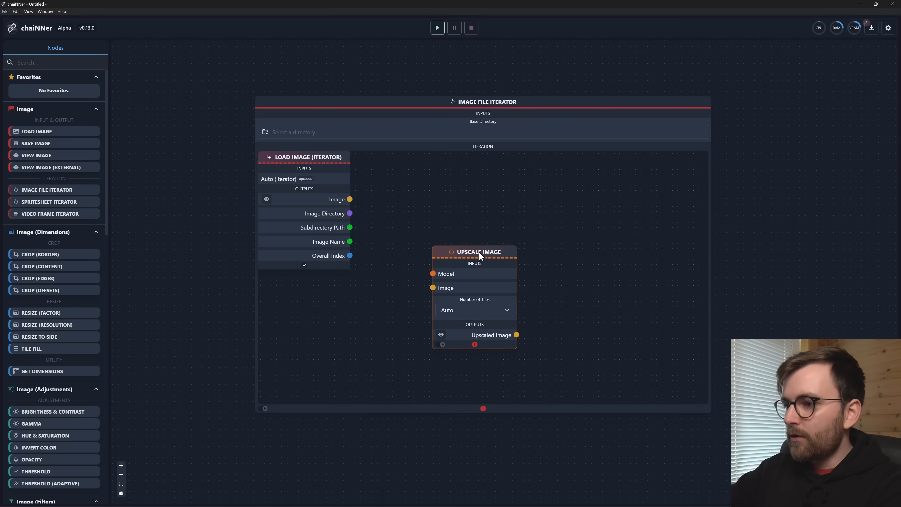
# Add a Save Image node fed by Upscaled Image, and connect Load Image's Image output to Upscale Image's Image input.
pyautogui.moveTo(517, 334); pyautogui.dragTo(641, 298)
pyautogui.click(669, 325)
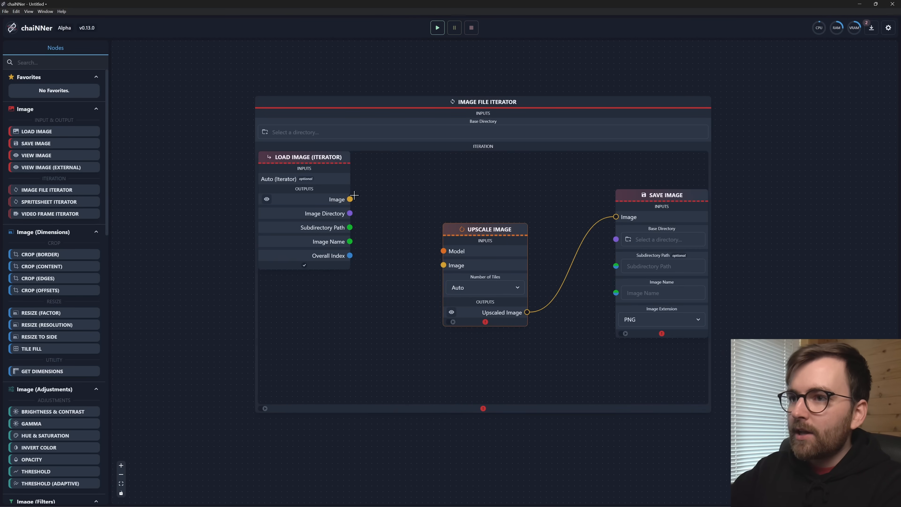
pyautogui.moveTo(351, 200); pyautogui.dragTo(444, 265)
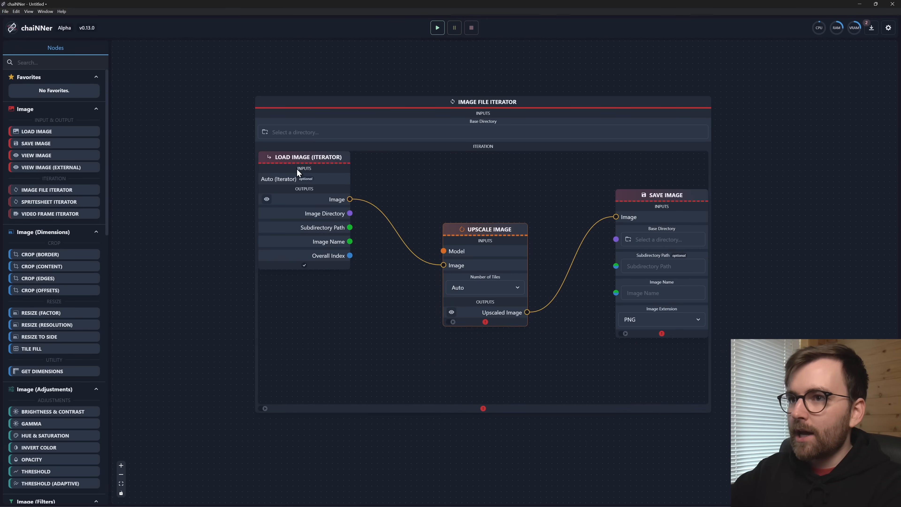
# Set the Image File Iterator's base directory to the Sequence folder on the Desktop.
pyautogui.click(327, 134)
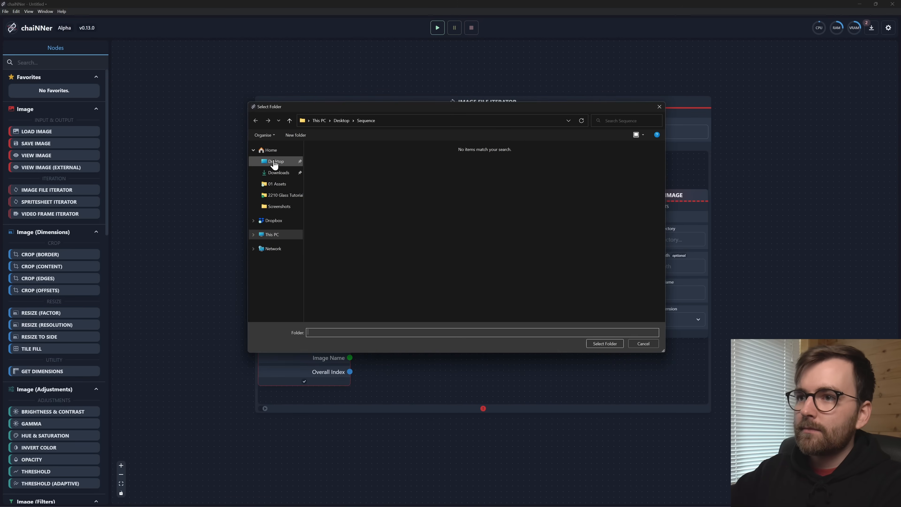
pyautogui.click(275, 161)
pyautogui.doubleClick(342, 202)
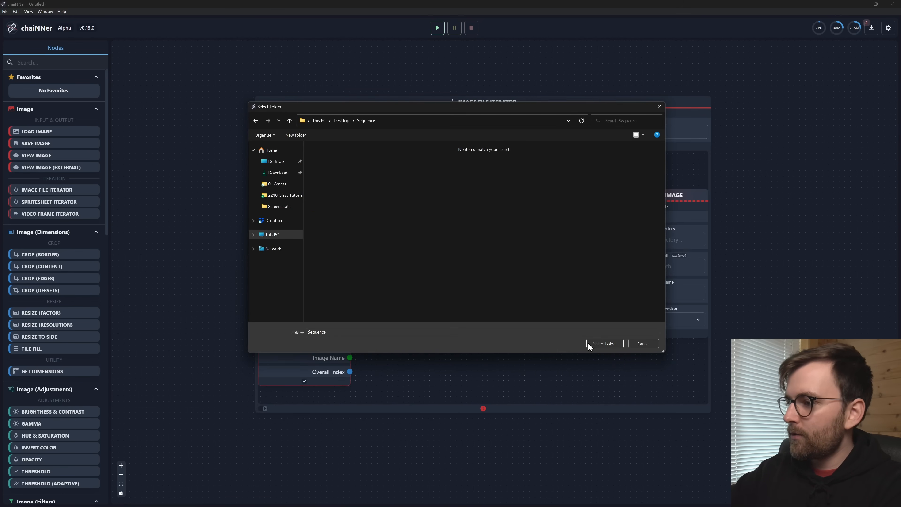
pyautogui.click(604, 344)
# Set the Save Image node's base directory to the Upscaled folder on the Desktop and tidy the node positions.
pyautogui.click(684, 199)
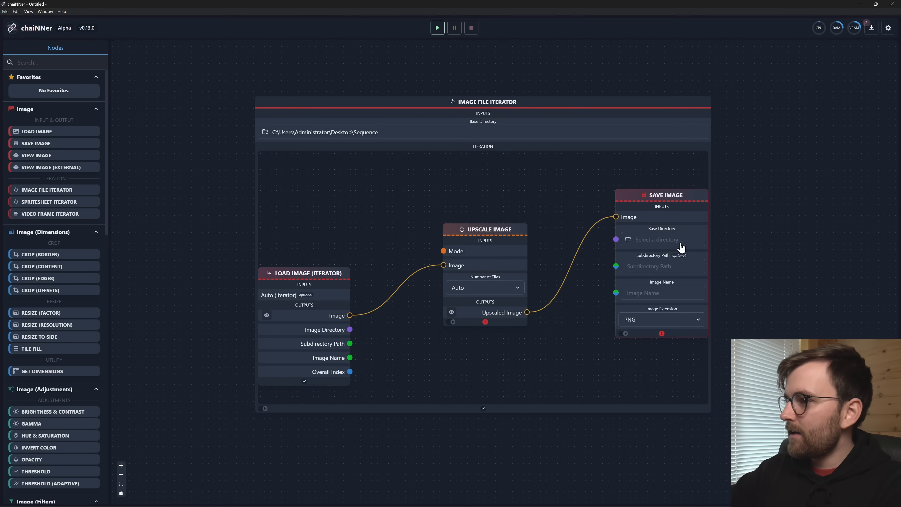
pyautogui.click(667, 241)
pyautogui.click(278, 162)
pyautogui.doubleClick(348, 211)
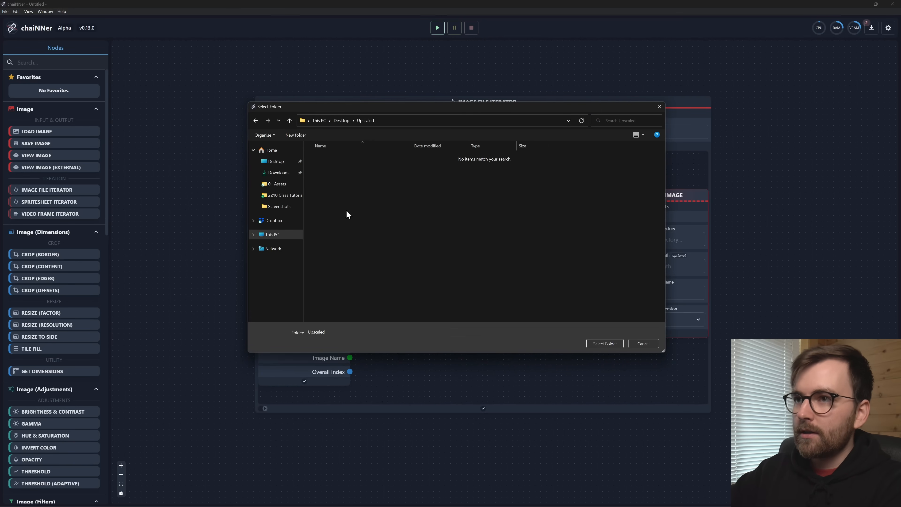
pyautogui.click(604, 344)
pyautogui.moveTo(314, 274); pyautogui.dragTo(308, 277)
pyautogui.moveTo(503, 231); pyautogui.dragTo(504, 230)
pyautogui.click(668, 195)
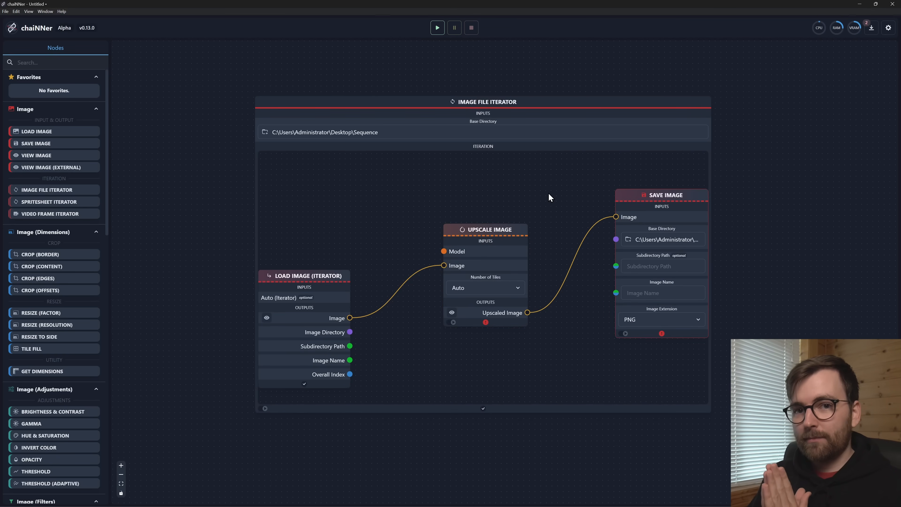
# Add a Load Model node connected to Upscale Image's Model input, and open and dismiss its pretrained model file selection.
pyautogui.moveTo(486, 323)
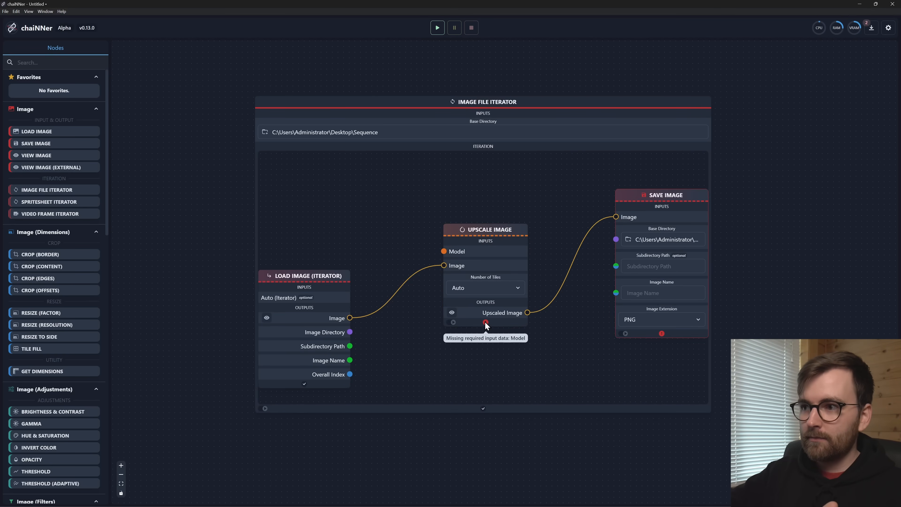
pyautogui.moveTo(440, 250); pyautogui.dragTo(375, 190)
pyautogui.click(407, 222)
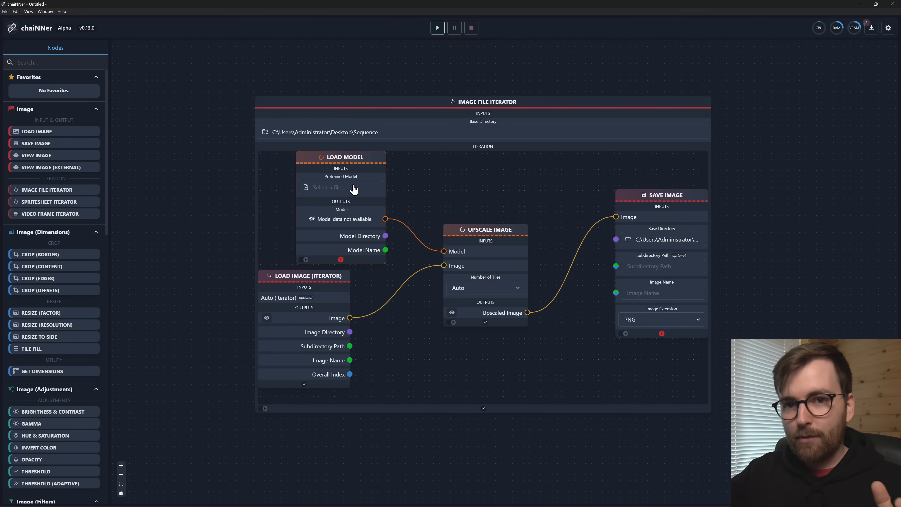
pyautogui.click(354, 189)
pyautogui.click(659, 107)
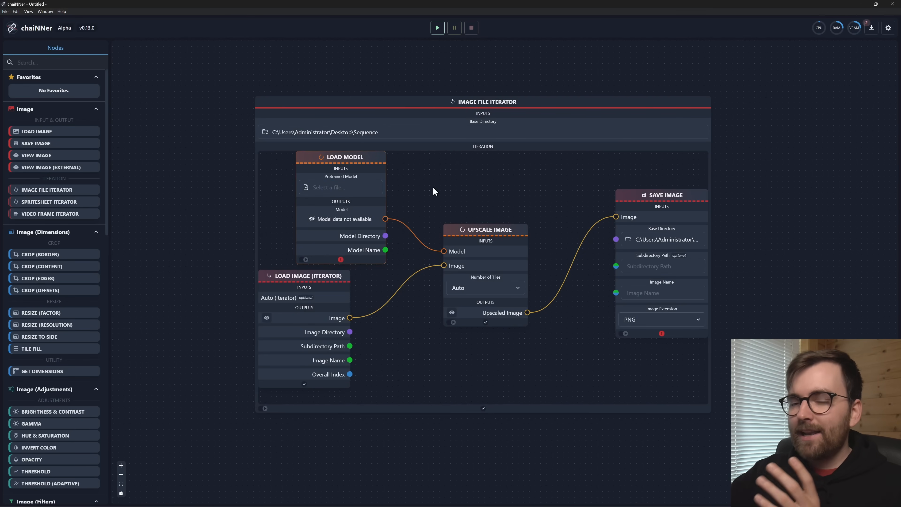
# Switch to the browser, look through the Upscale Wiki Model Database's upscaling models, and close that page.
pyautogui.hotkey('alt', 'Tab')
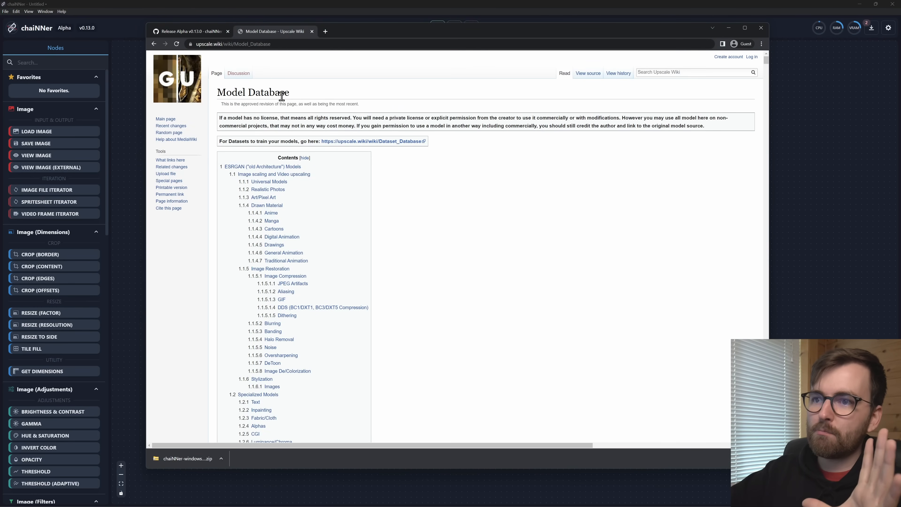
pyautogui.scroll(-15, 473, 235)
pyautogui.scroll(5, 536, 237)
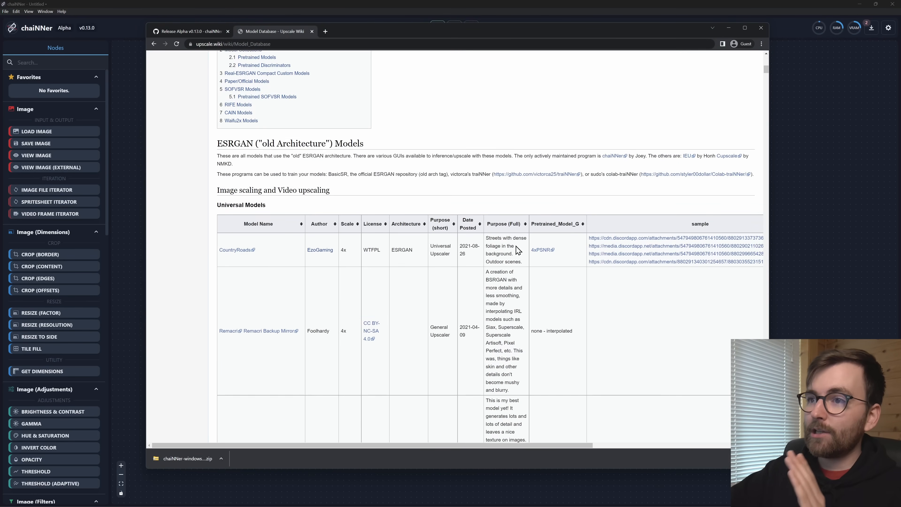
pyautogui.scroll(-9, 470, 287)
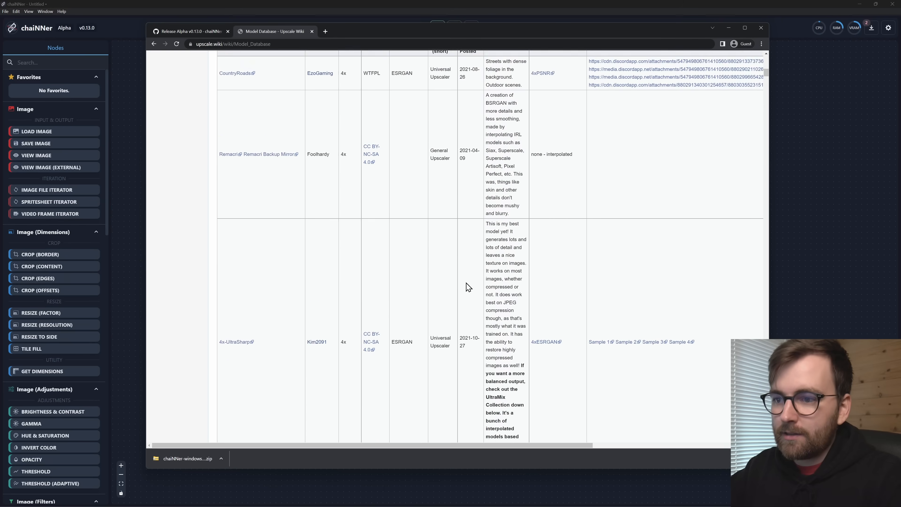
pyautogui.scroll(-15, 451, 297)
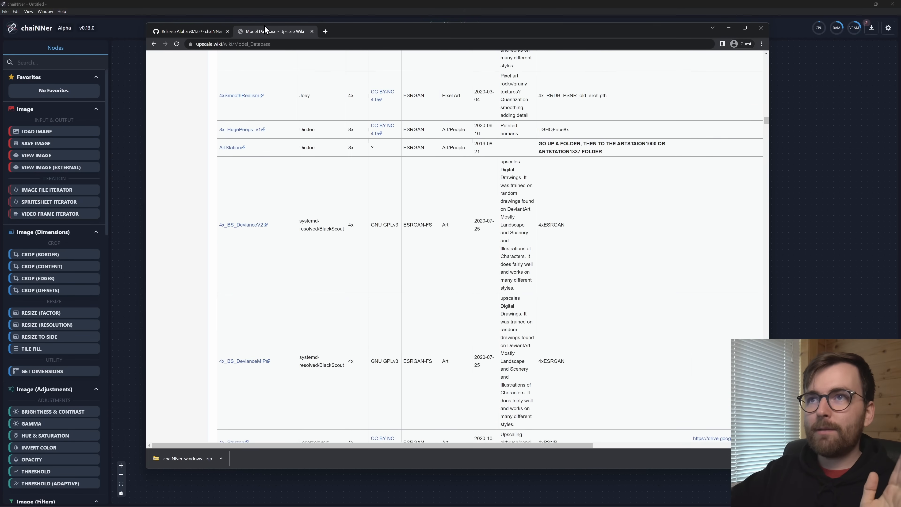
pyautogui.middleClick(264, 31)
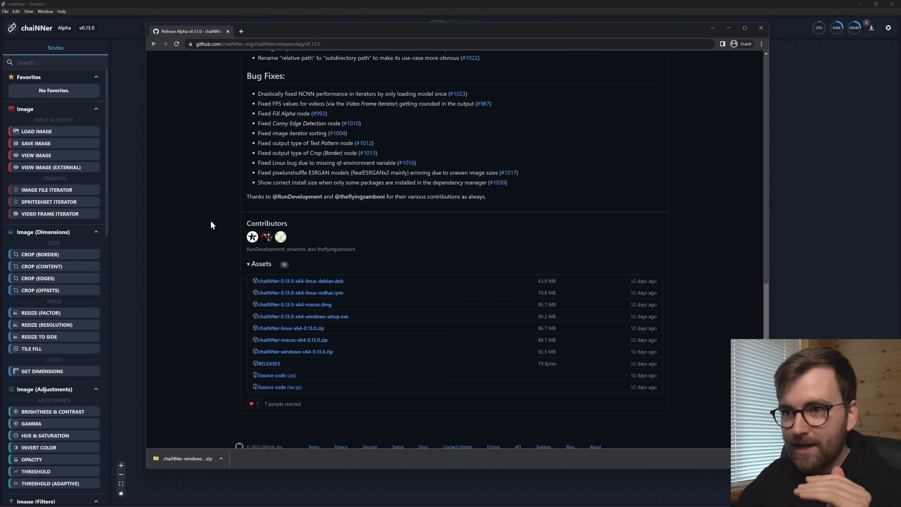
# Open the Cupscale repository at github.com/n00mkrad/cupscale in a new browser tab and look over its readme.
pyautogui.scroll(20, 211, 225)
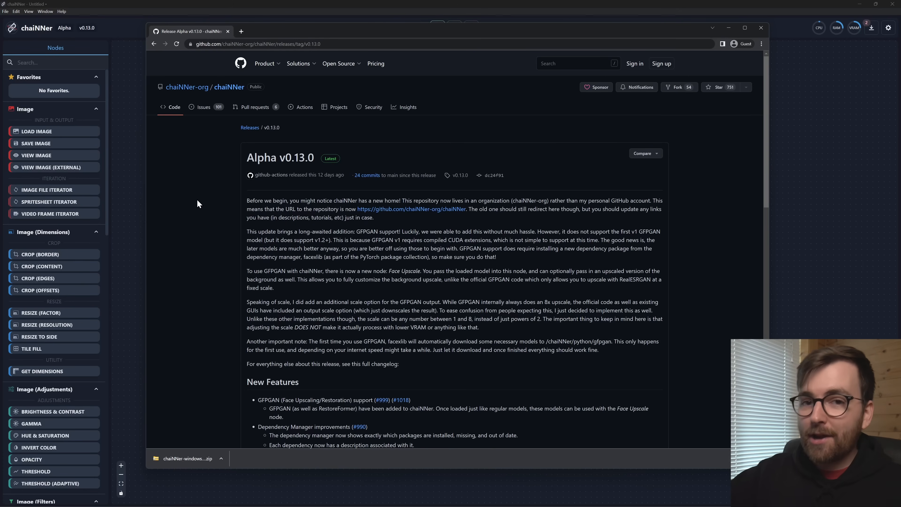
pyautogui.click(243, 32)
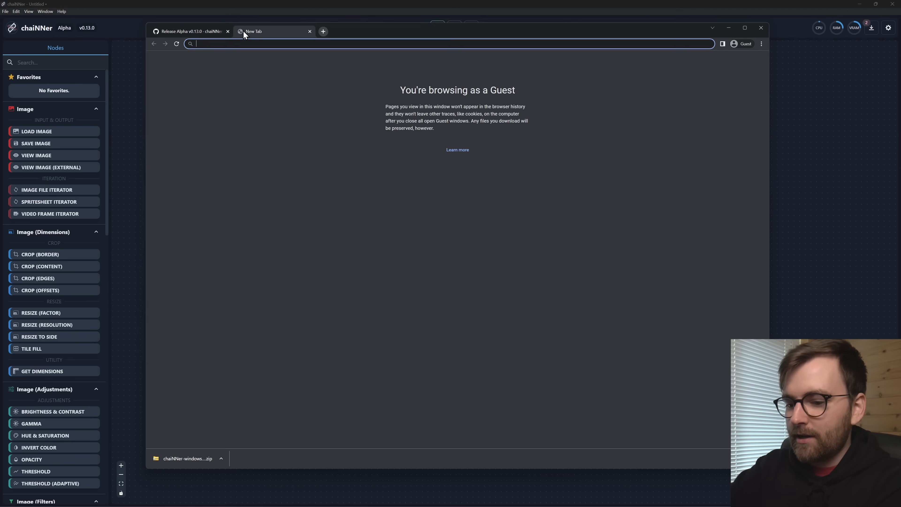
pyautogui.write('github.com/n00mkrad/cupscale')
pyautogui.press('Return')
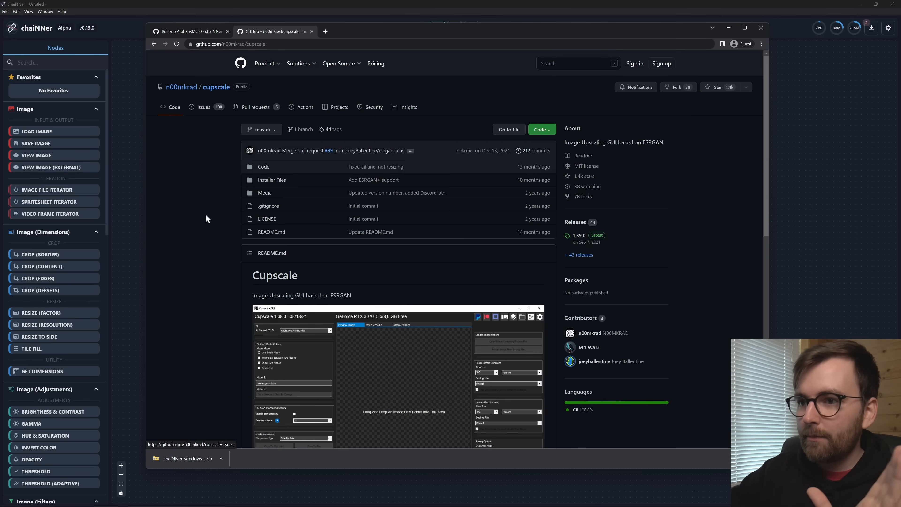
pyautogui.scroll(-4, 291, 201)
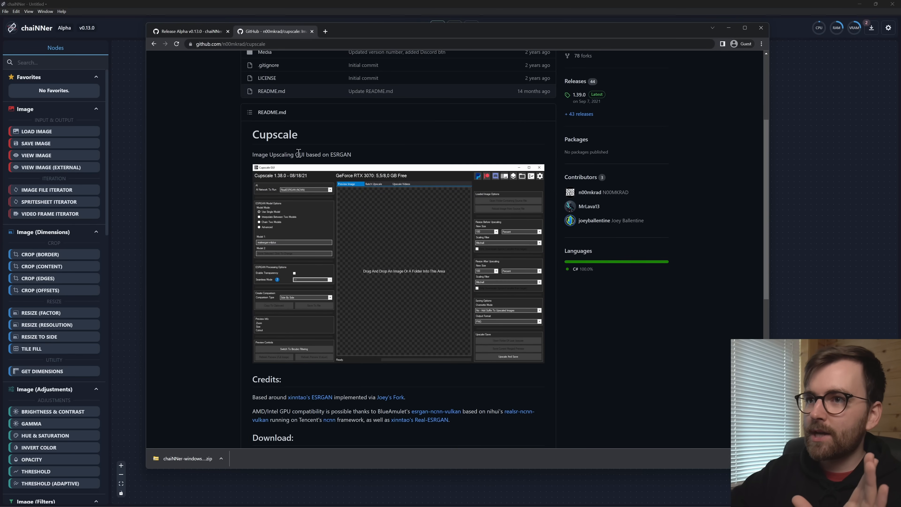
pyautogui.scroll(4, 730, 227)
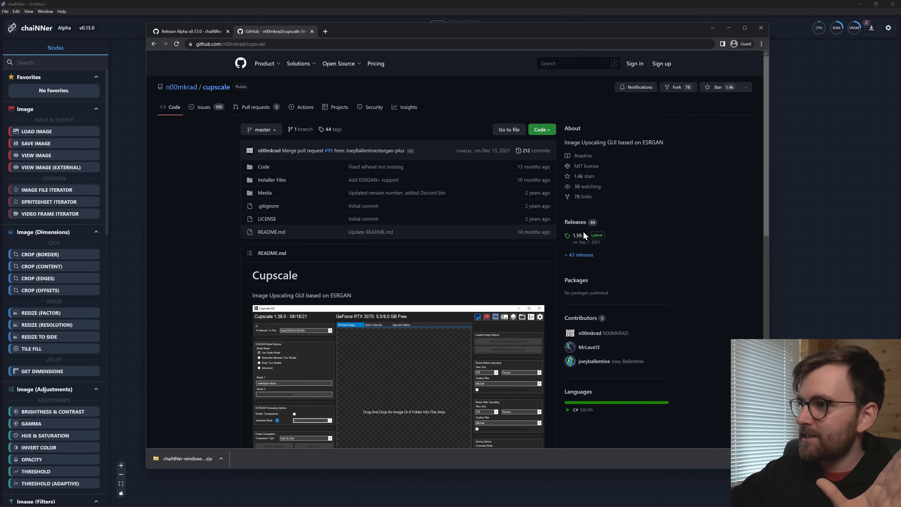
# Open Cupscale's 1.39.0 release and download the Cupscale.1.39.0f1.zip archive.
pyautogui.click(577, 236)
pyautogui.scroll(-1, 230, 272)
pyautogui.click(274, 343)
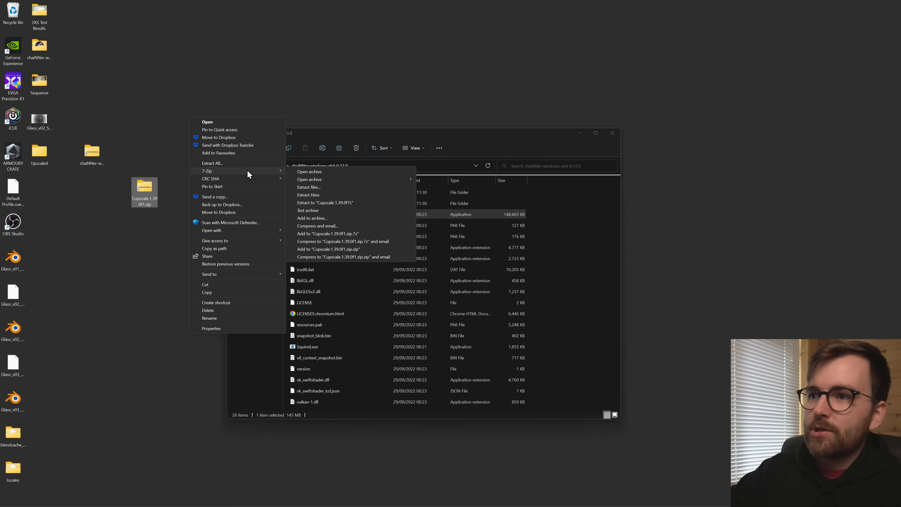
# Extract the Cupscale.1.39.0f1.zip archive into its own desktop folder and open its CupscaleData\models\ESRGAN folder.
pyautogui.moveTo(236, 172)
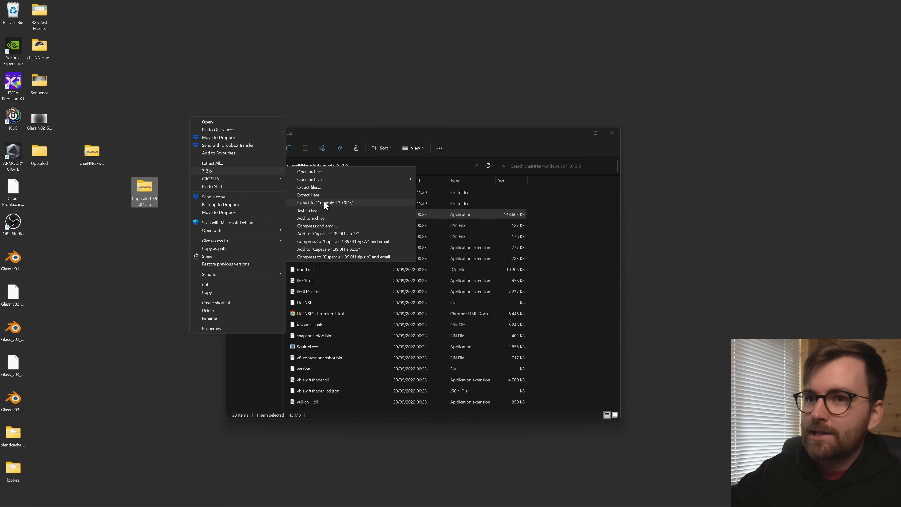
pyautogui.click(324, 202)
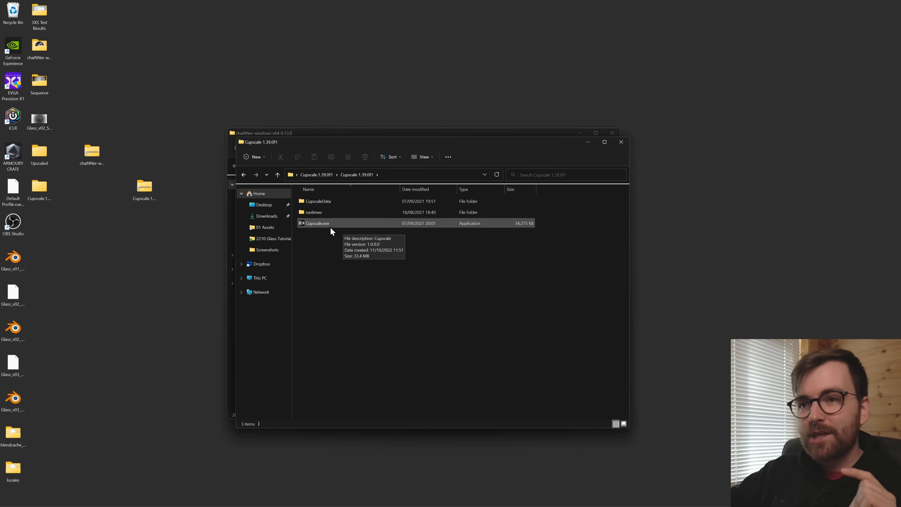
pyautogui.doubleClick(337, 202)
pyautogui.doubleClick(336, 288)
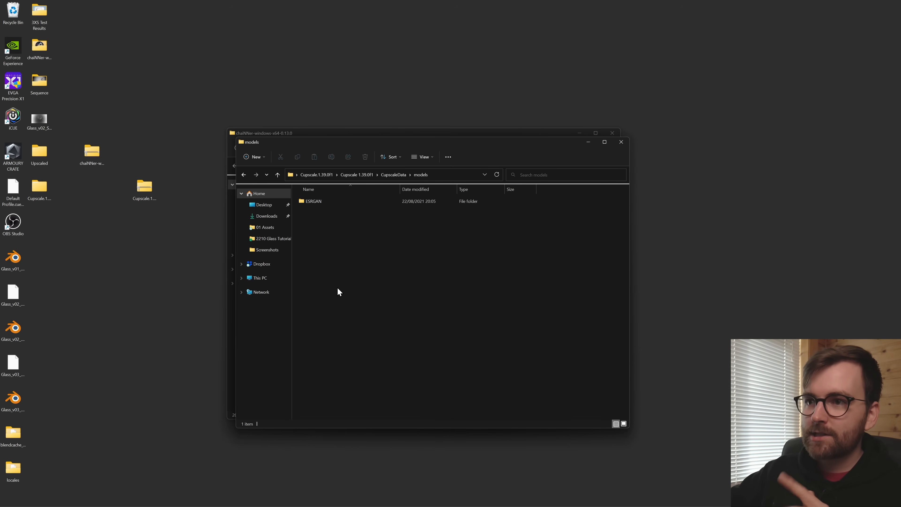
pyautogui.doubleClick(336, 201)
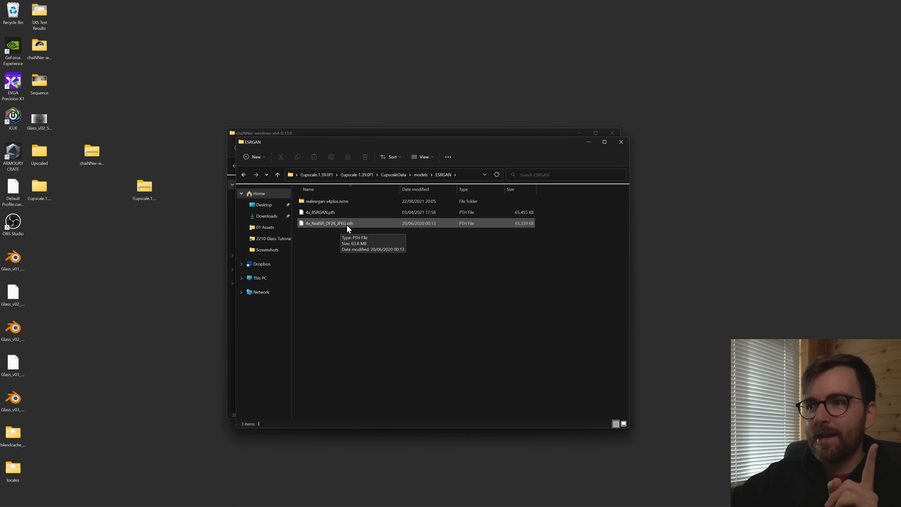
# Copy the model file 4x_RealSR_DF2K_JPEG.pth from the ESRGAN folder to the desktop.
pyautogui.click(364, 225)
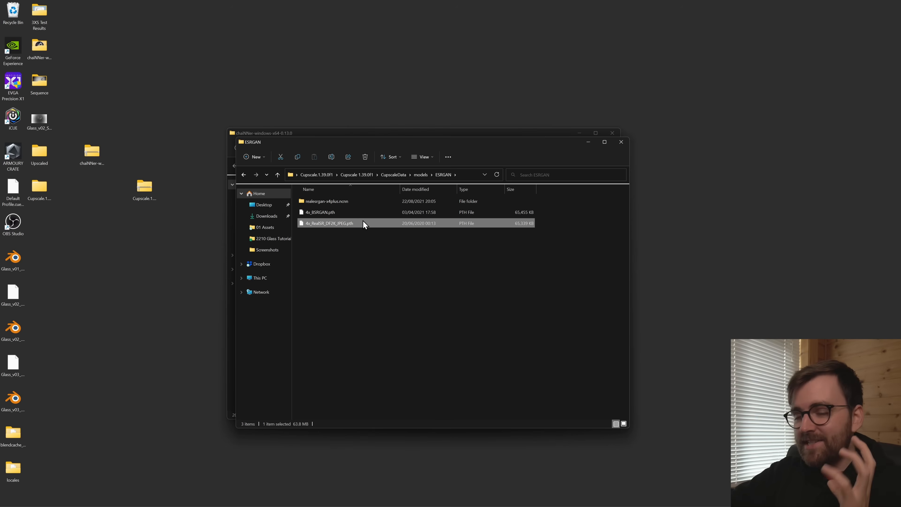
pyautogui.rightClick(302, 222)
pyautogui.click(328, 233)
pyautogui.rightClick(143, 245)
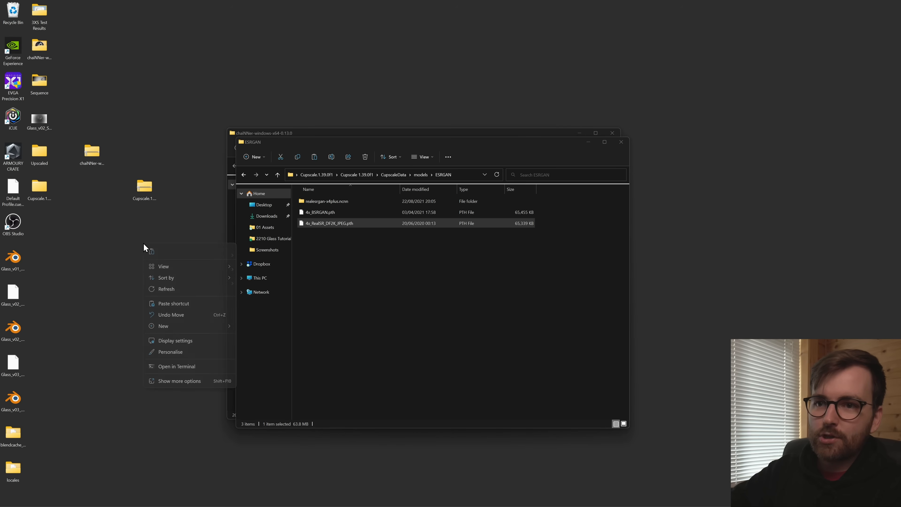
pyautogui.click(156, 250)
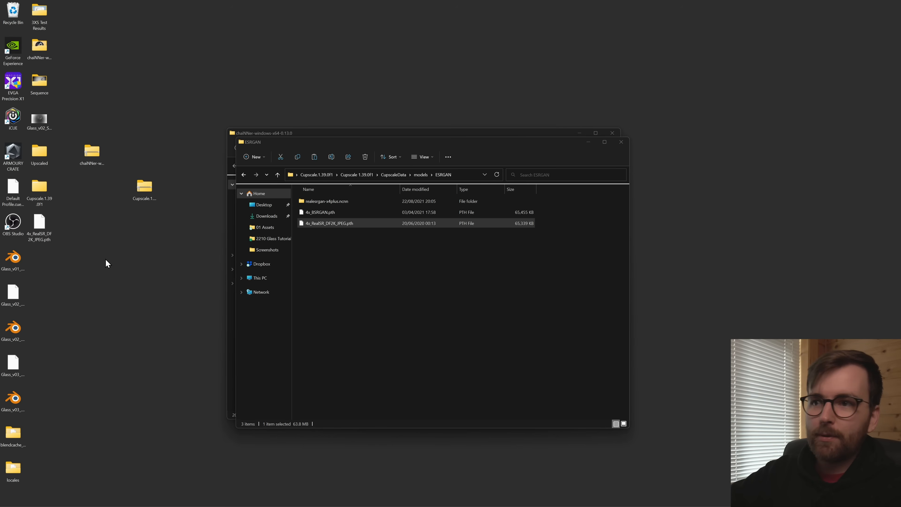
# Switch to chaiNNer and set the Load Model node's pretrained model to 4x_RealSR_DF2K_JPEG.pth from the desktop.
pyautogui.hotkey('alt', 'Tab')
pyautogui.hotkey('alt', 'Tab')
pyautogui.hotkey('alt', 'Tab')
pyautogui.hotkey('alt', 'Tab')
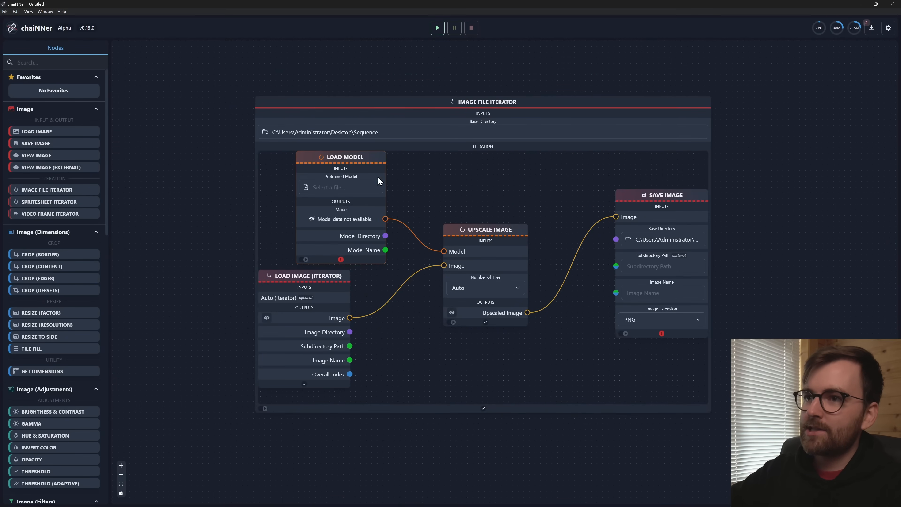
pyautogui.click(364, 188)
pyautogui.click(276, 162)
pyautogui.click(321, 235)
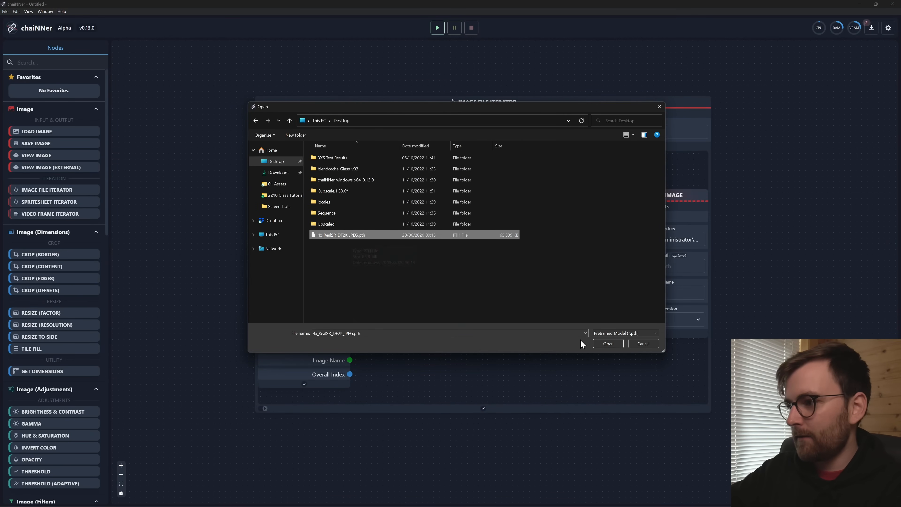
pyautogui.click(607, 343)
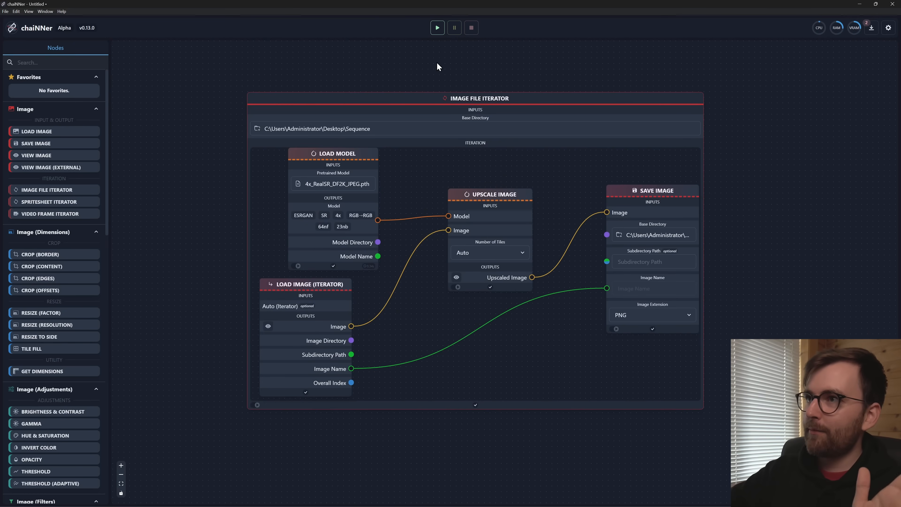
# Run the upscaling chain and open the first output image in the desktop's Upscaled folder.
pyautogui.click(438, 27)
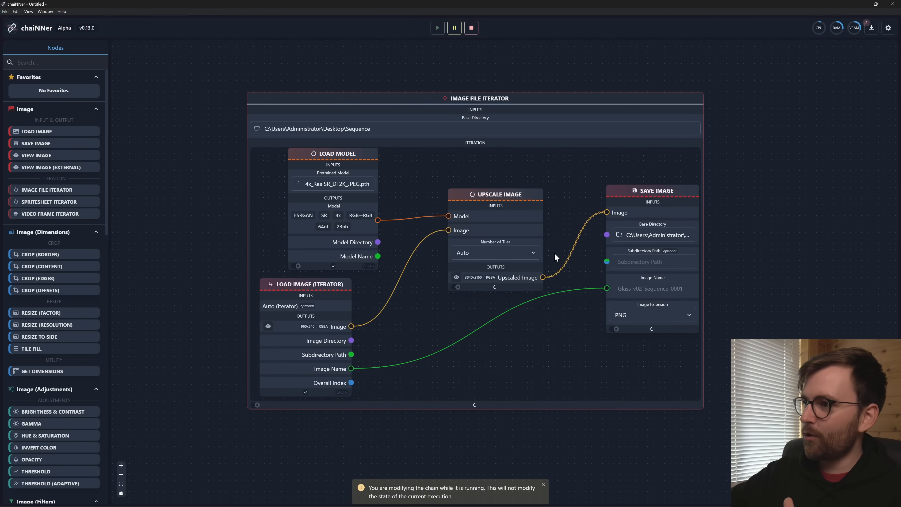
pyautogui.hotkey('alt', 'Tab')
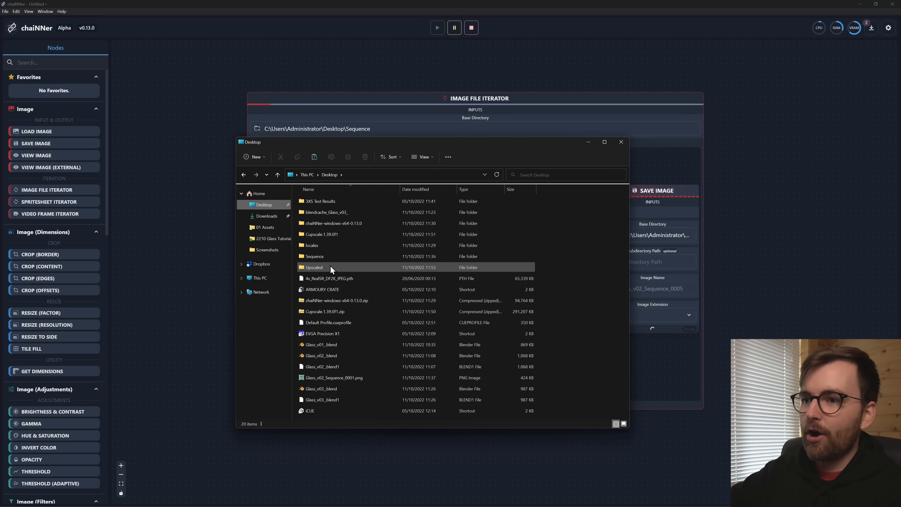
pyautogui.doubleClick(331, 267)
pyautogui.doubleClick(319, 198)
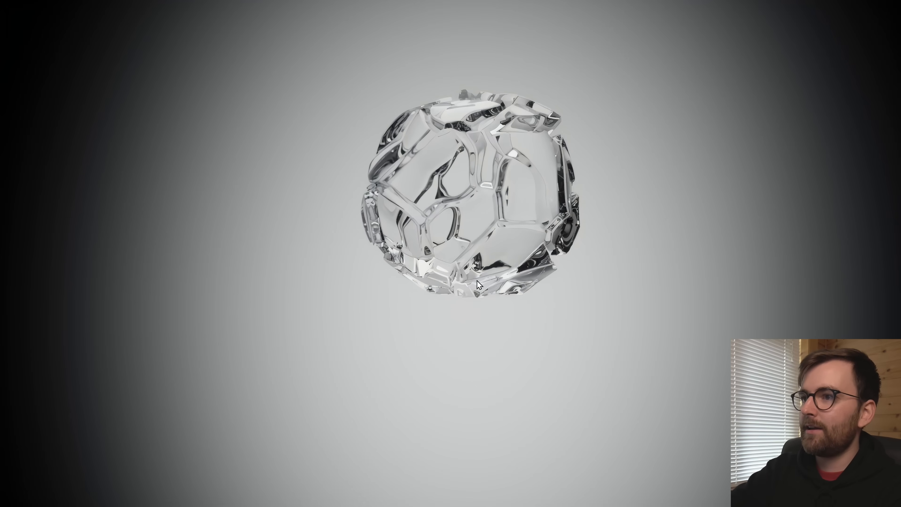
# Step forward through the upscaled glass frames to examine their quality.
pyautogui.press('Right')
pyautogui.press('Right')
pyautogui.press('Right')
pyautogui.press('Right')
pyautogui.press('Right')
pyautogui.press('Right')
pyautogui.press('Right')
pyautogui.press('Right')
pyautogui.press('Right')
pyautogui.press('Right')
pyautogui.press('Right')
pyautogui.press('Right')
pyautogui.press('Right')
pyautogui.press('Right')
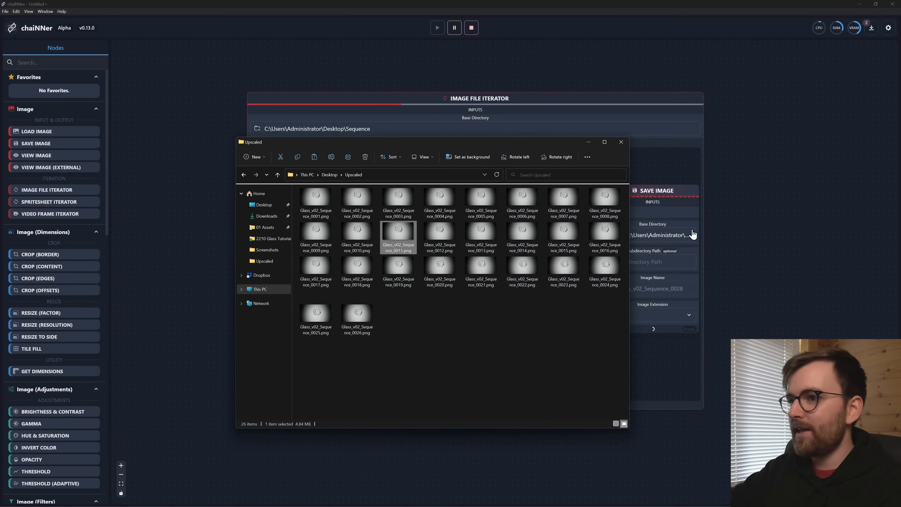
# Return to chaiNNer while the chain processes, and open Glass_v02_Sequence_0001.png from the Upscaled folder in djv.
pyautogui.click(417, 71)
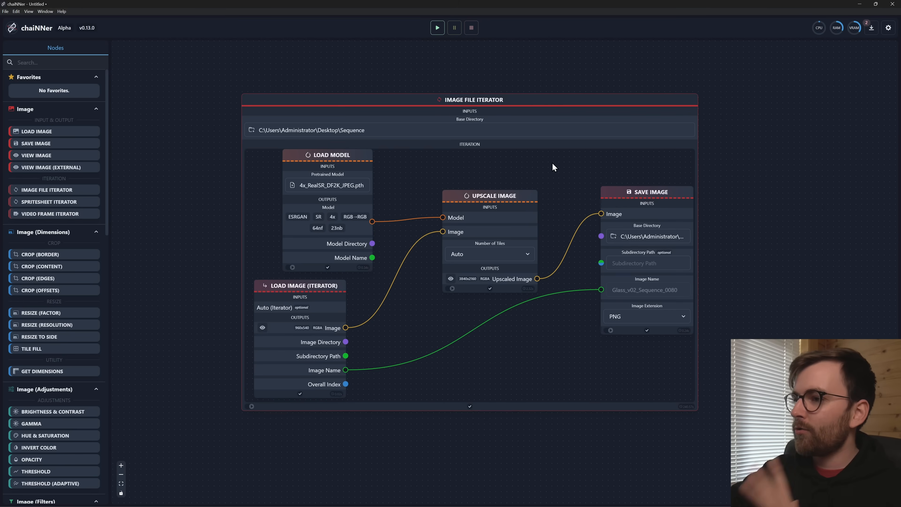
pyautogui.hotkey('alt', 'Tab')
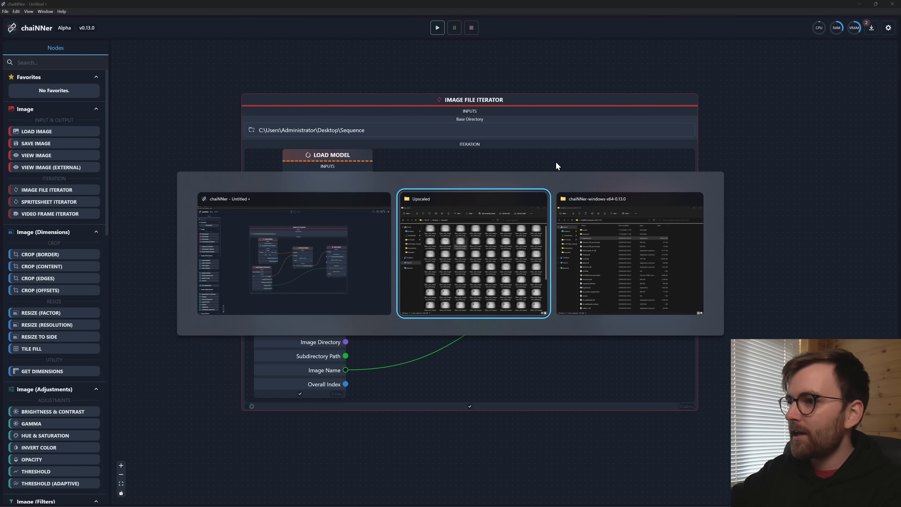
pyautogui.click(315, 199)
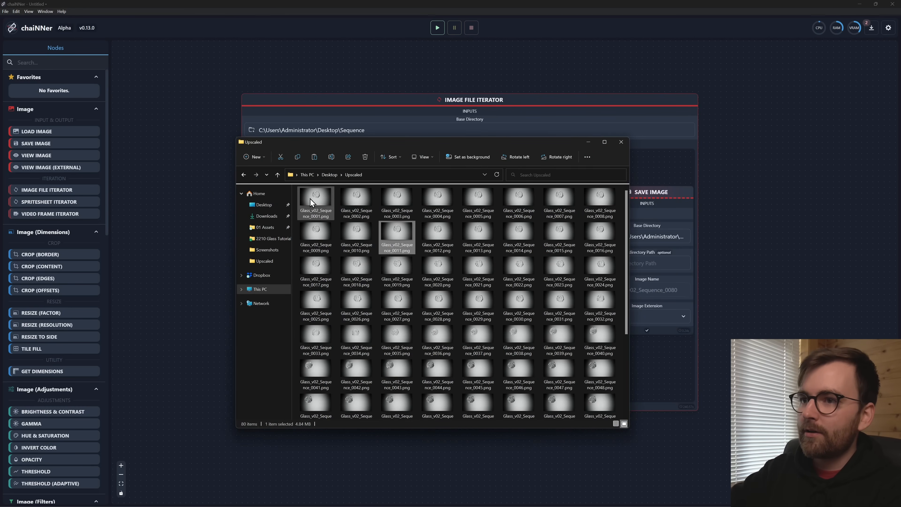
pyautogui.rightClick(326, 199)
pyautogui.moveTo(371, 237)
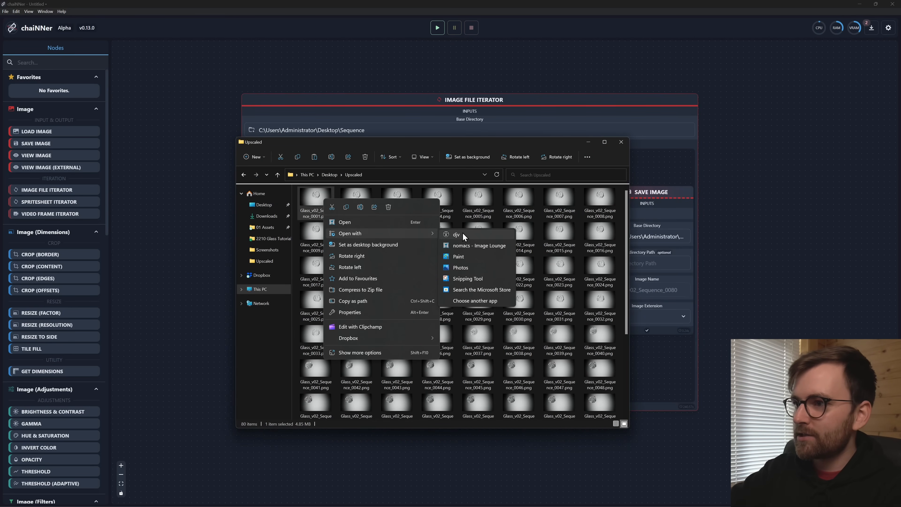
pyautogui.click(474, 238)
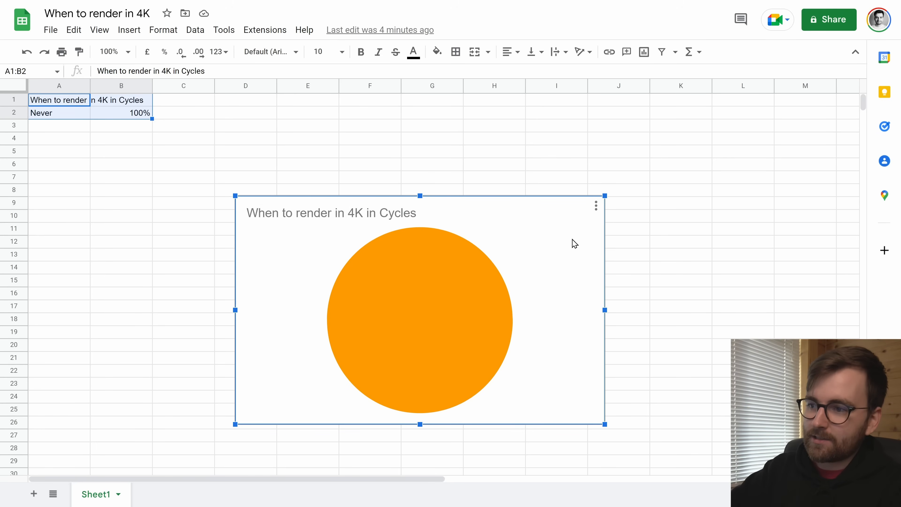
# Close Blender's render result window.
pyautogui.moveTo(437, 319)
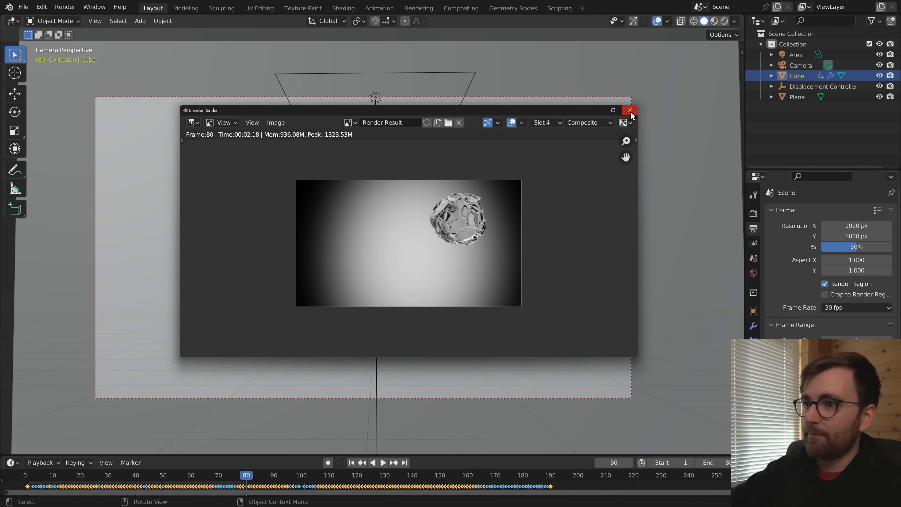
pyautogui.click(631, 111)
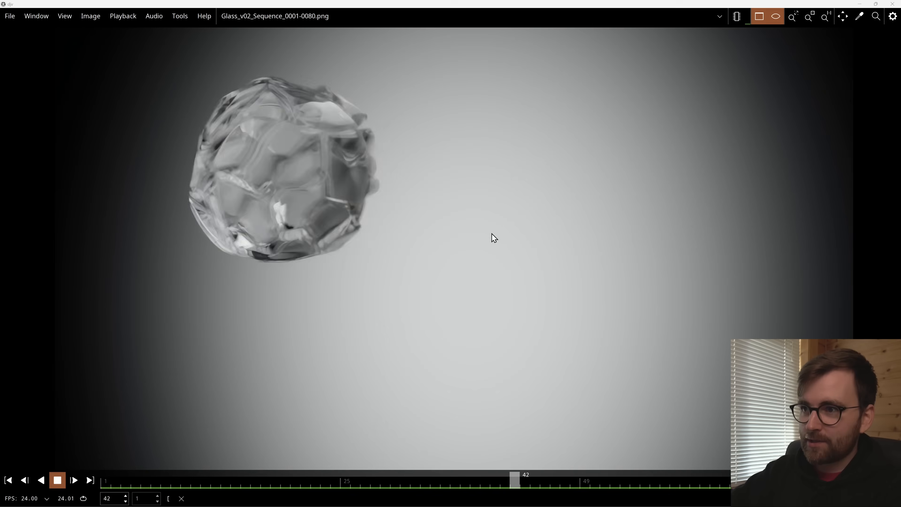
# Review the Load Model node in chaiNNer, and switch back to djv to pause the upscaled sequence's playback.
pyautogui.hotkey('alt', 'Tab')
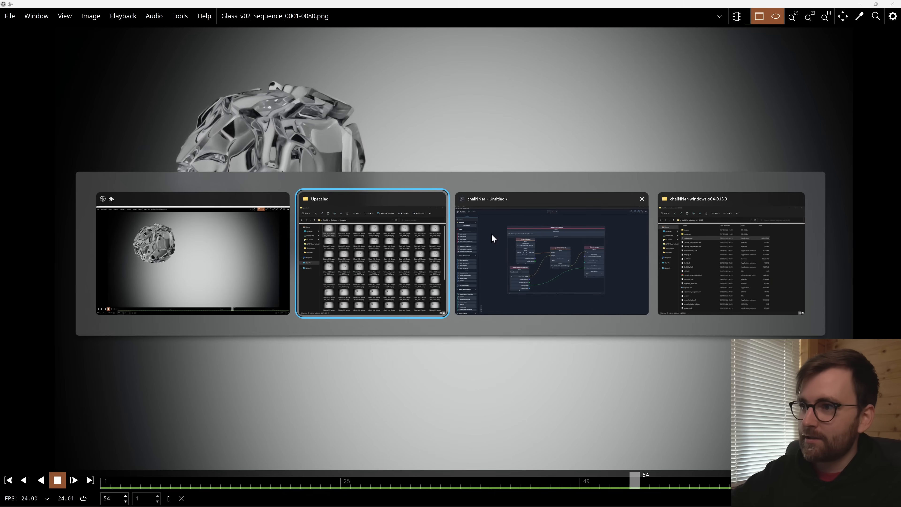
pyautogui.click(492, 234)
pyautogui.moveTo(519, 100); pyautogui.dragTo(519, 100)
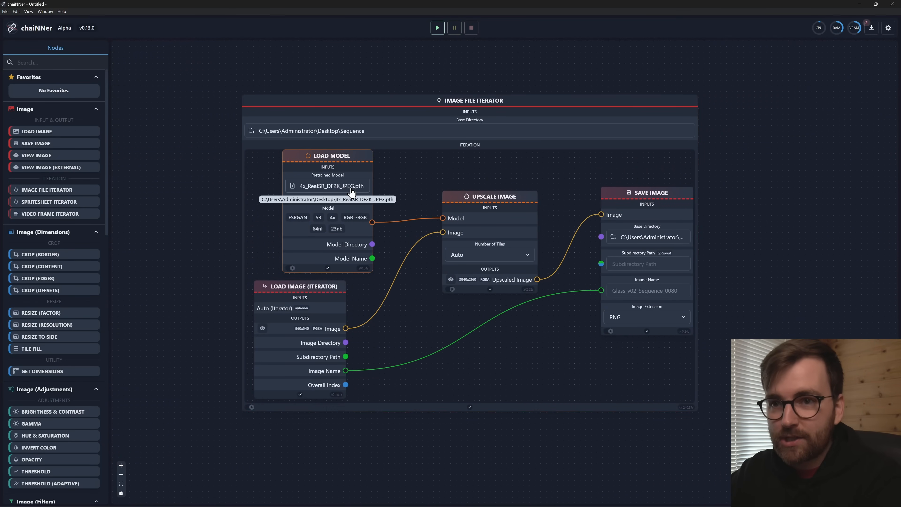
pyautogui.hotkey('alt', 'Tab')
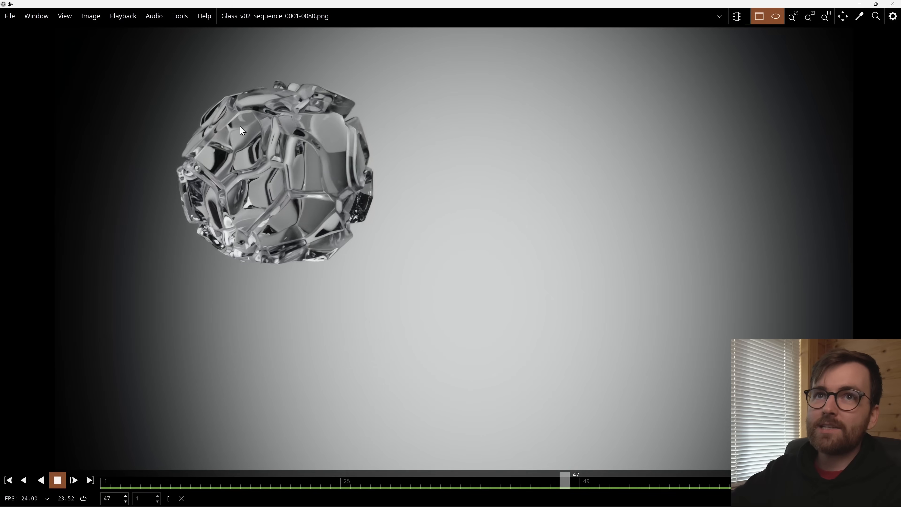
pyautogui.press('space')
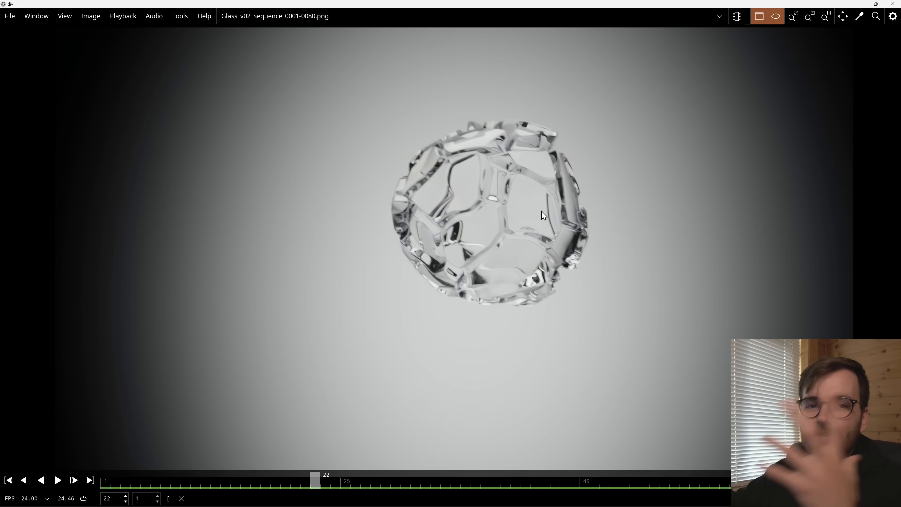